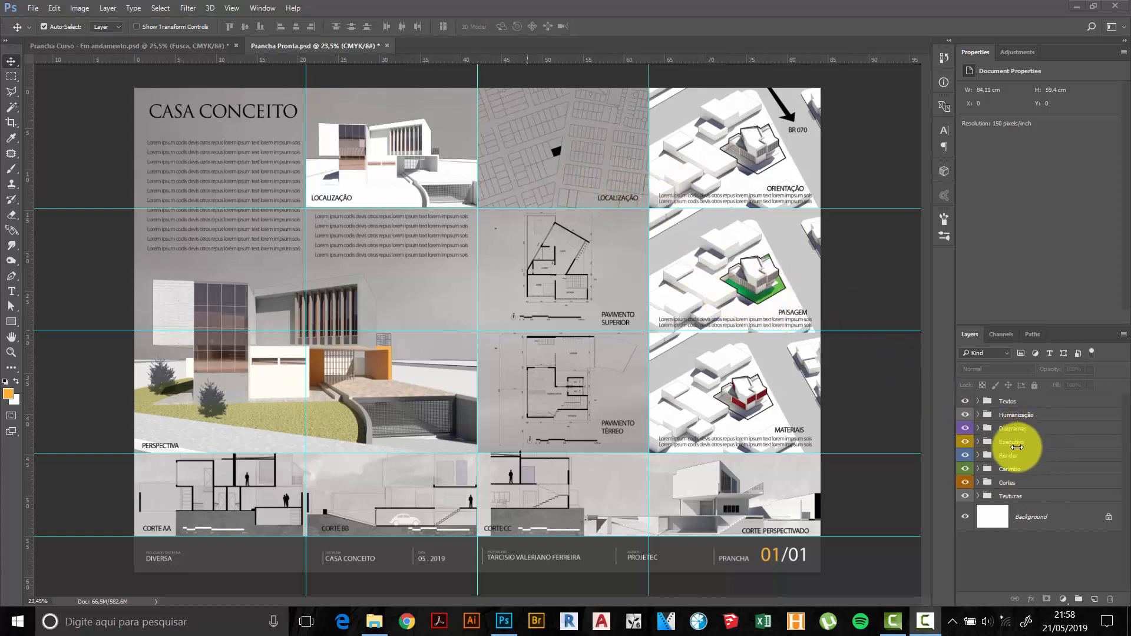
Inspect the Localização layer in the Executivo group by switching its visibility off and on.
{"action": "left_click", "coordinate": [980, 443]}
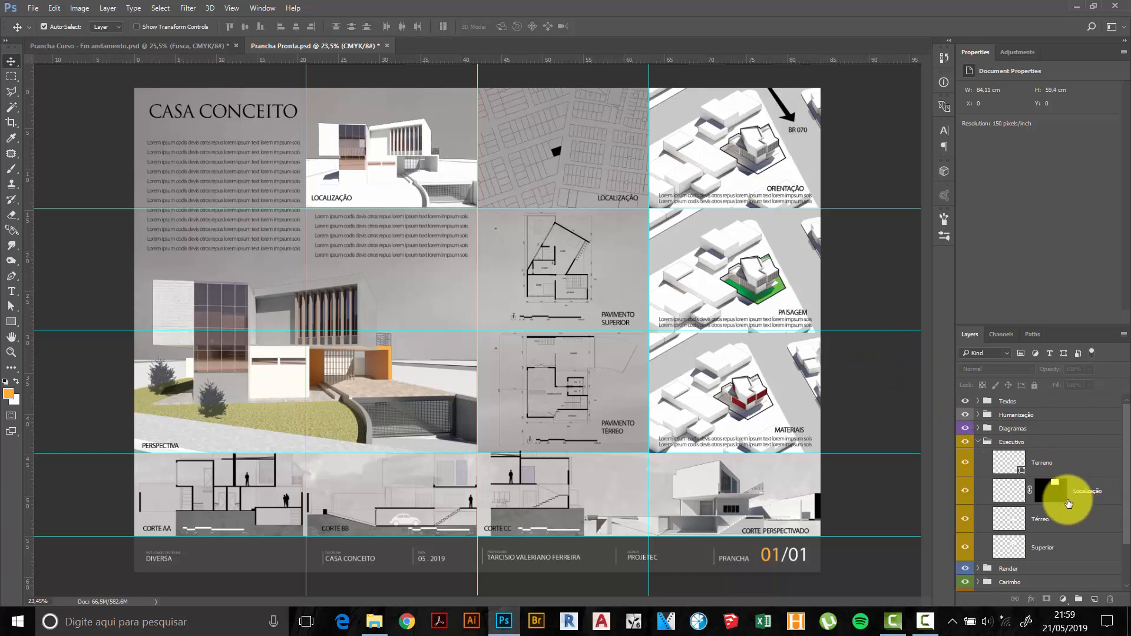
{"action": "left_click", "coordinate": [1086, 494]}
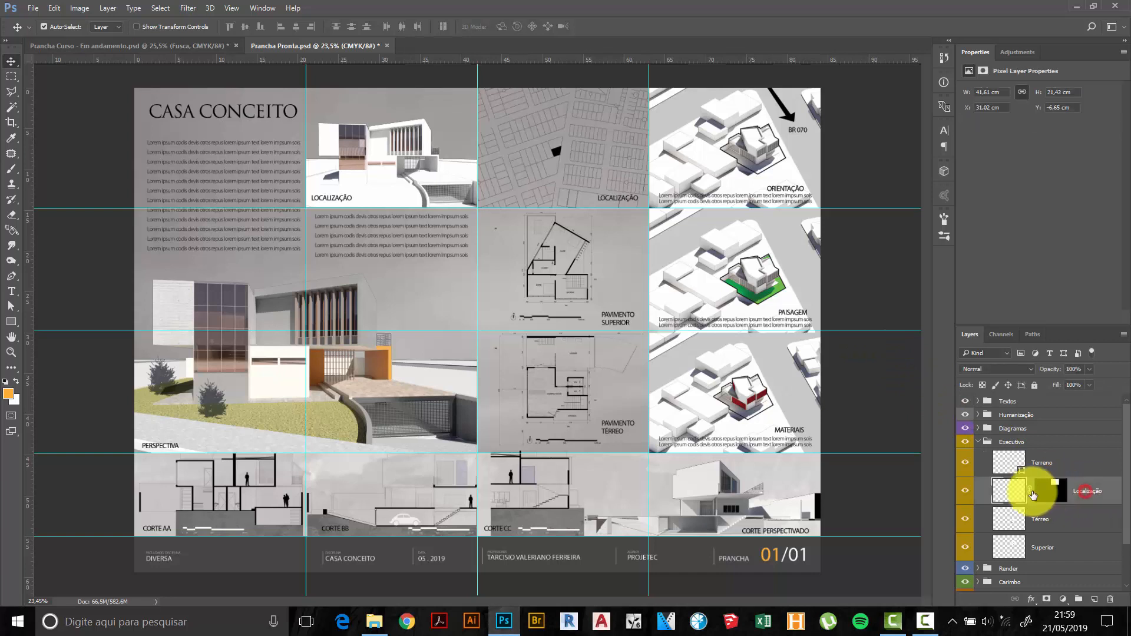
{"action": "left_click", "coordinate": [964, 492]}
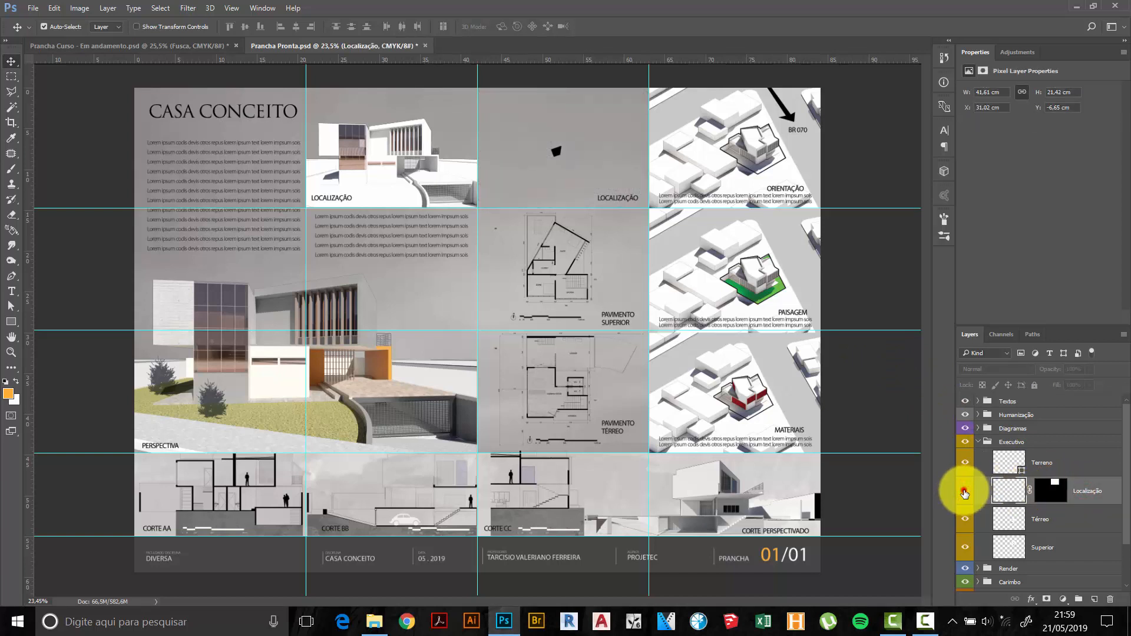
{"action": "left_click", "coordinate": [964, 492]}
{"action": "left_click", "coordinate": [978, 442]}
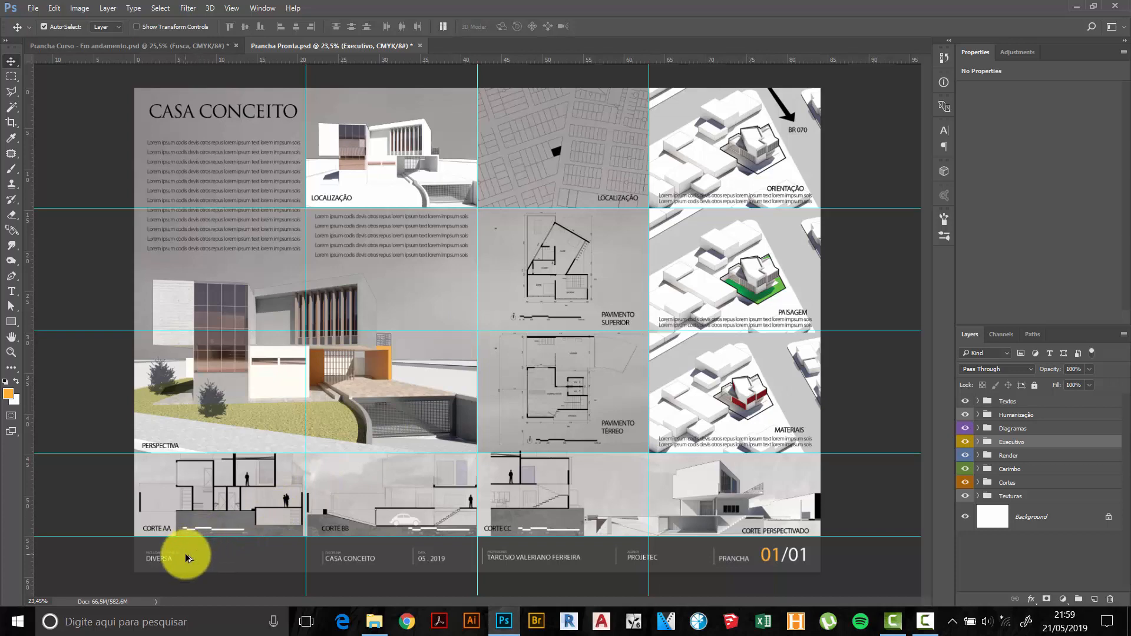
Inspect the concrete texture layer in the ground of section Corte AA by switching its visibility off and on.
{"action": "scroll", "coordinate": [196, 548], "scroll_direction": "up", "scroll_amount": 4}
{"action": "scroll", "coordinate": [188, 552], "scroll_direction": "up", "scroll_amount": 2}
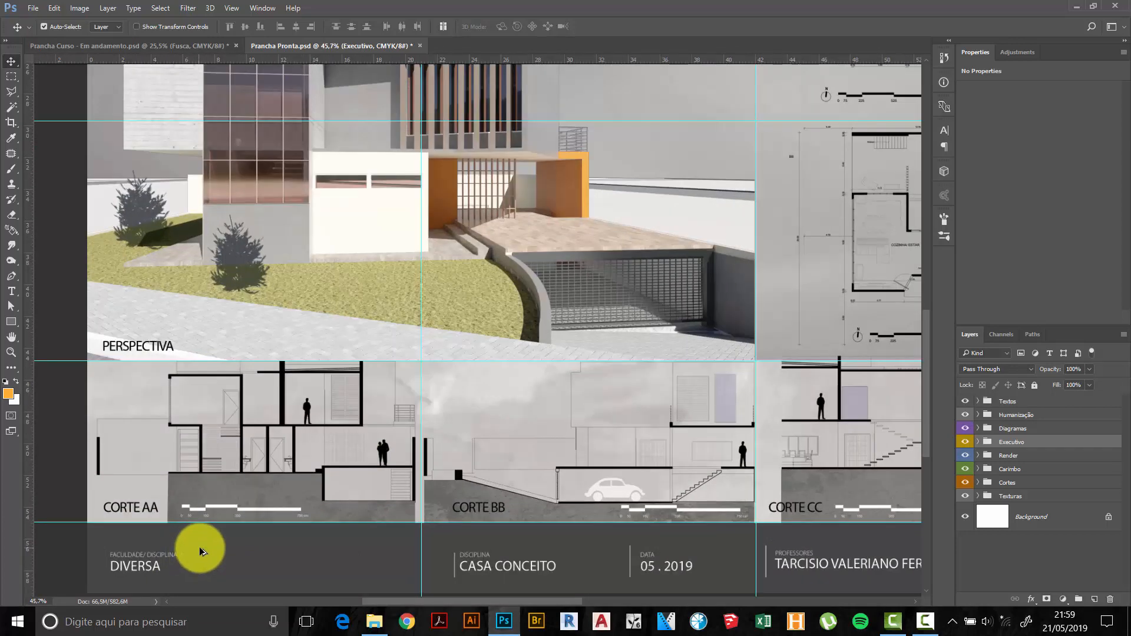
{"action": "left_click_drag", "start_coordinate": [355, 541], "coordinate": [363, 508]}
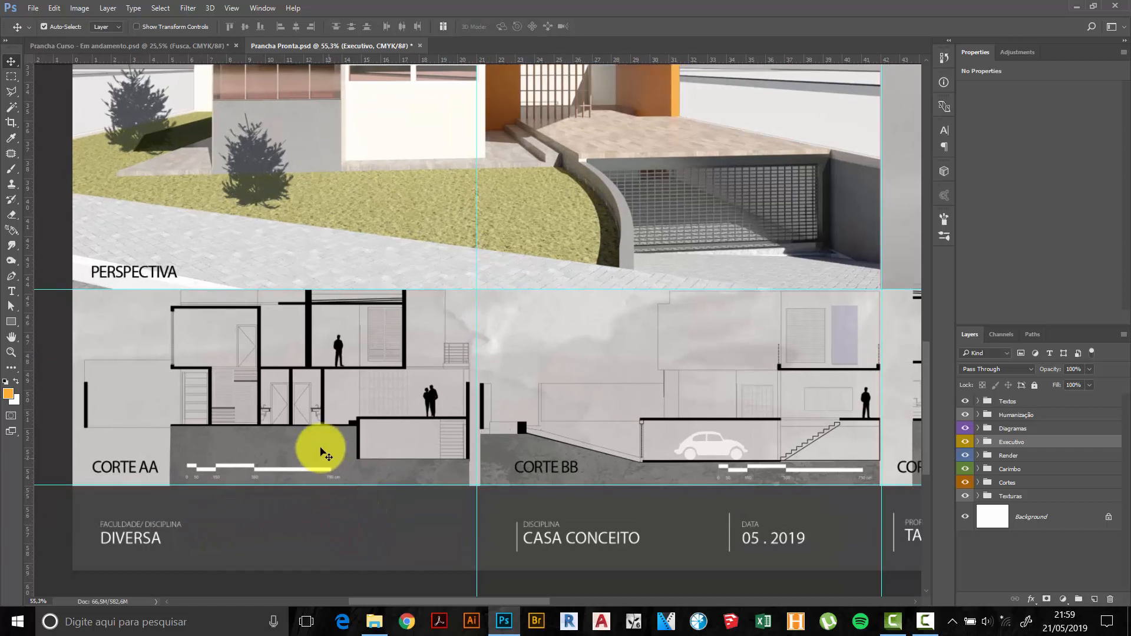
{"action": "left_click", "coordinate": [316, 450]}
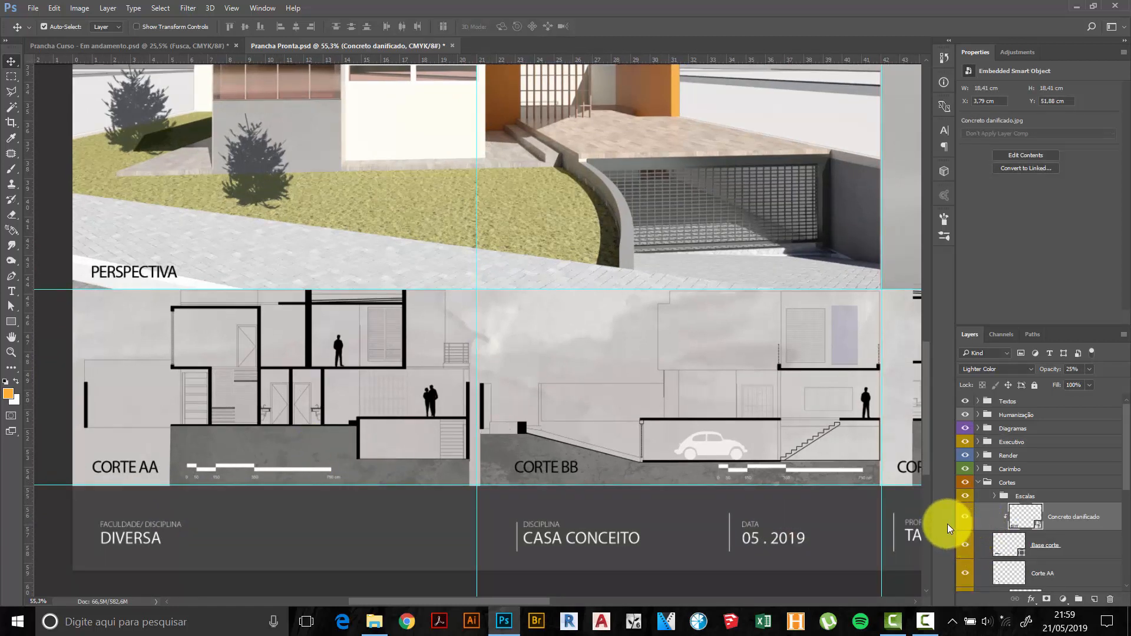
{"action": "left_click", "coordinate": [967, 519]}
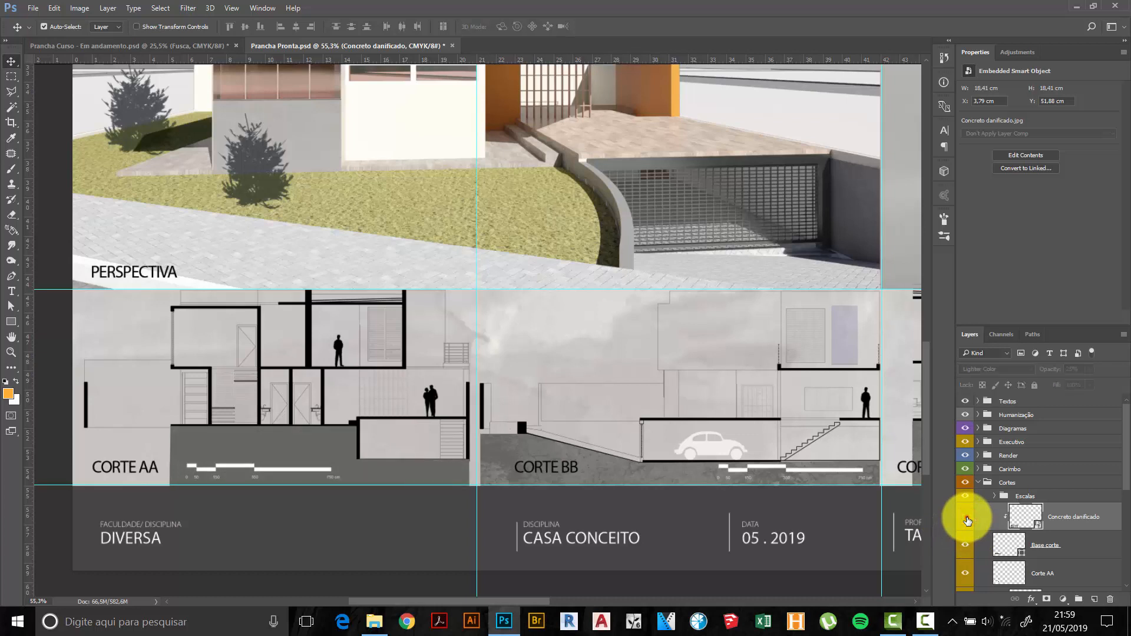
{"action": "left_click", "coordinate": [966, 519]}
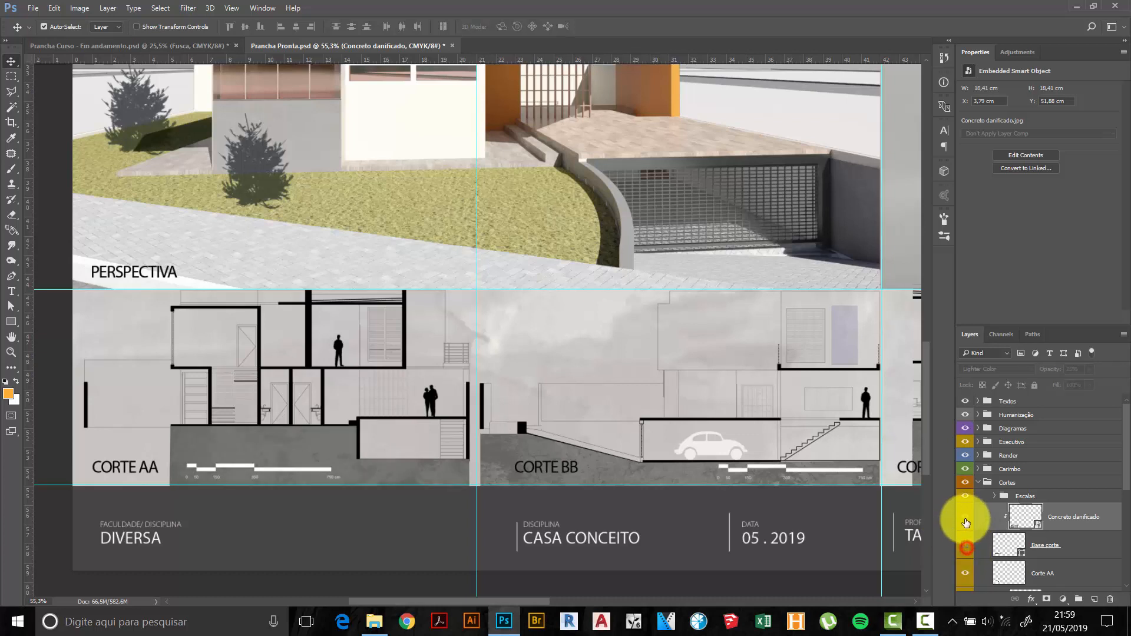
{"action": "left_click", "coordinate": [967, 519]}
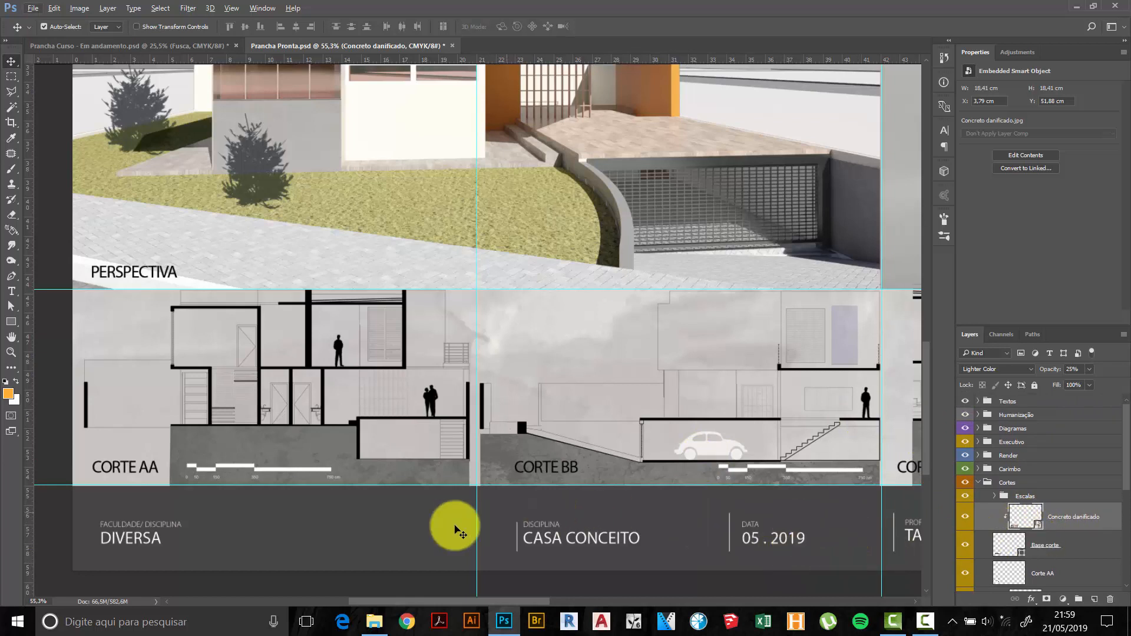
Place the Concreto danificado image from the course's Texturas folder into the board over the sections.
{"action": "left_click", "coordinate": [376, 629]}
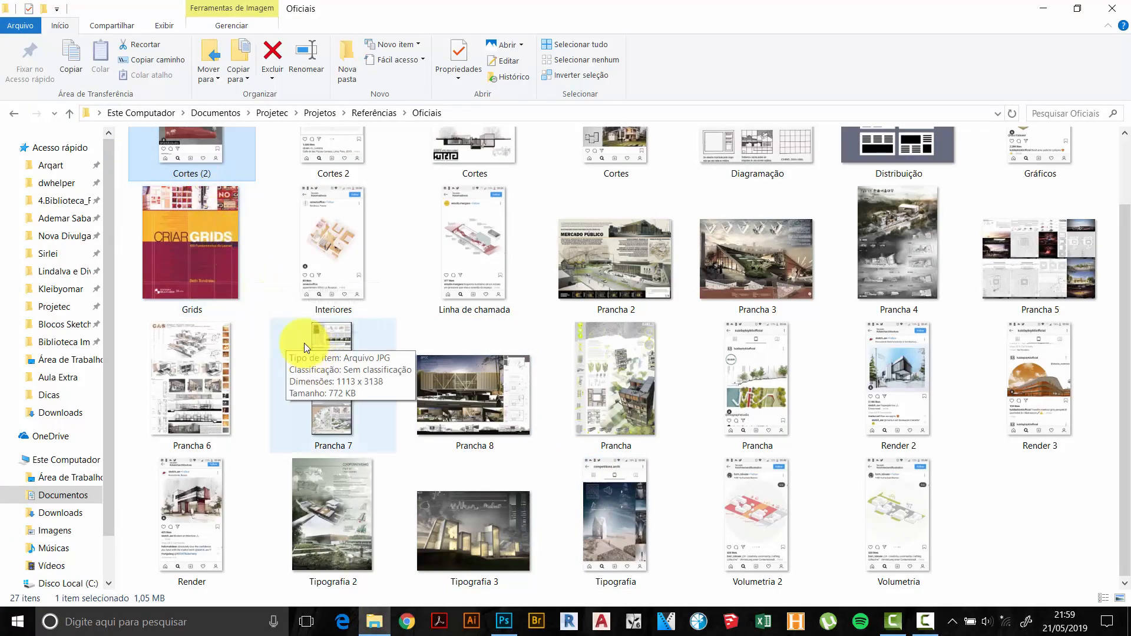
{"action": "key", "text": "super+d"}
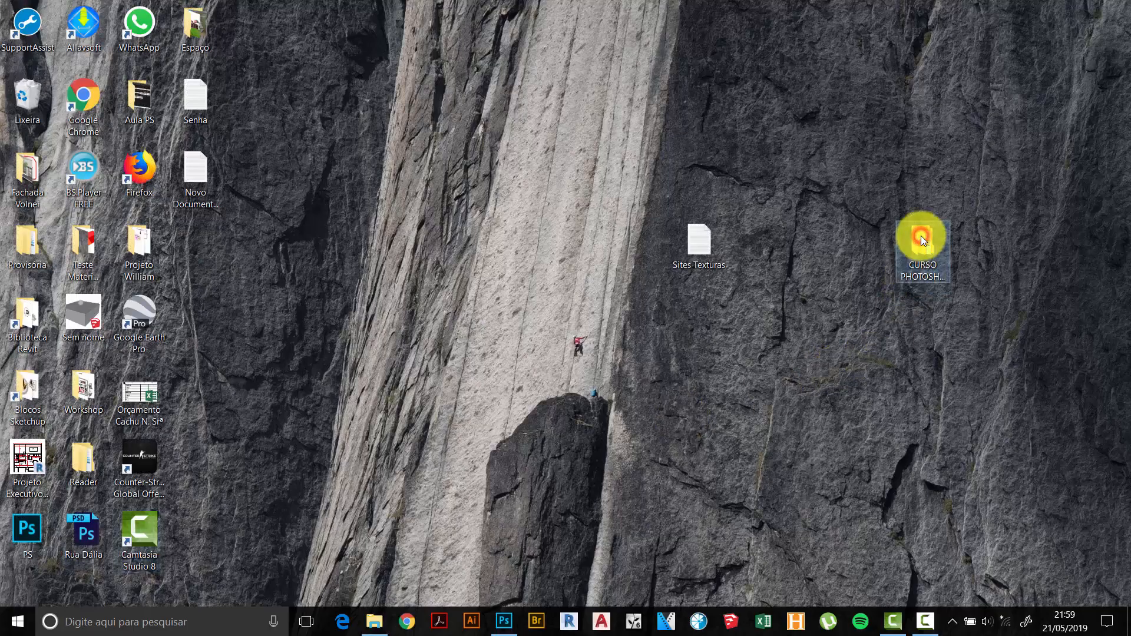
{"action": "double_click", "coordinate": [921, 236]}
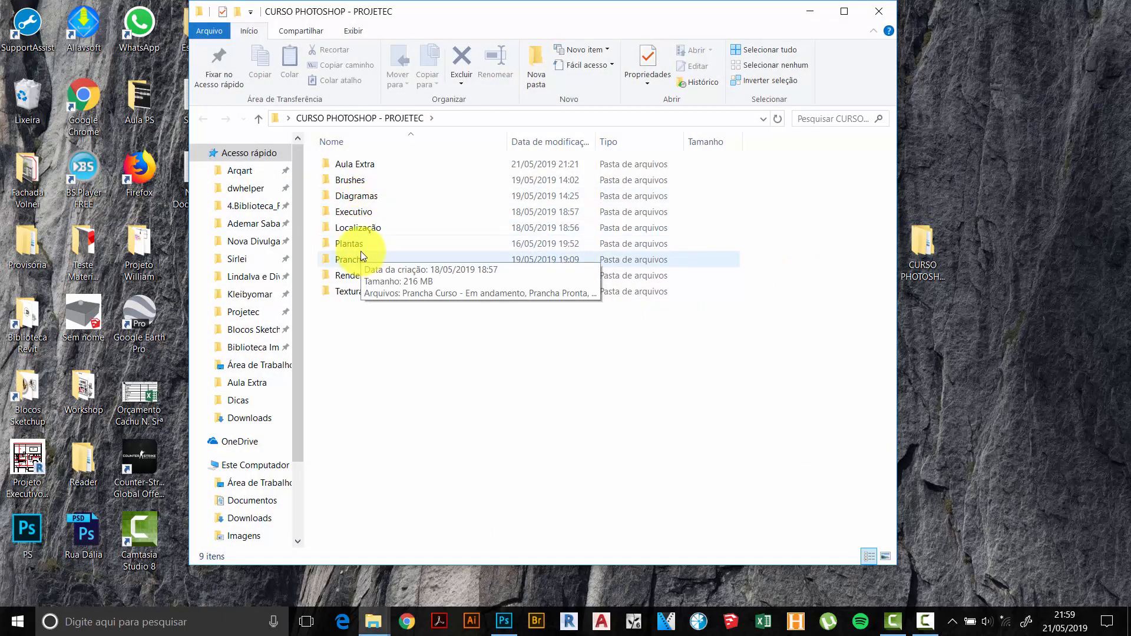
{"action": "double_click", "coordinate": [352, 291]}
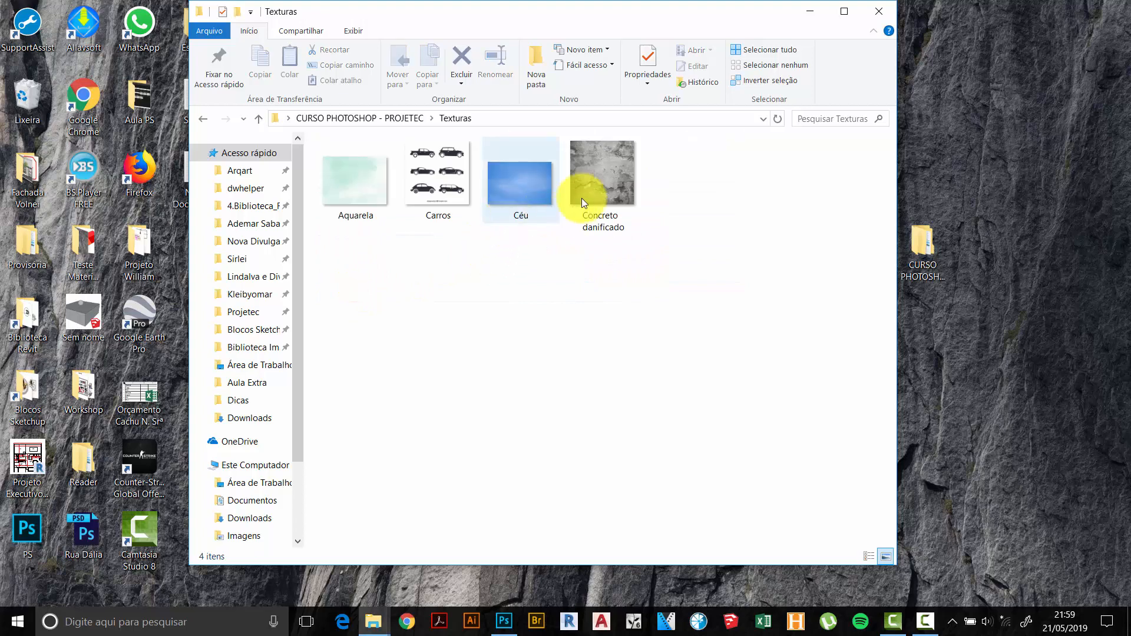
{"action": "left_click", "coordinate": [590, 196]}
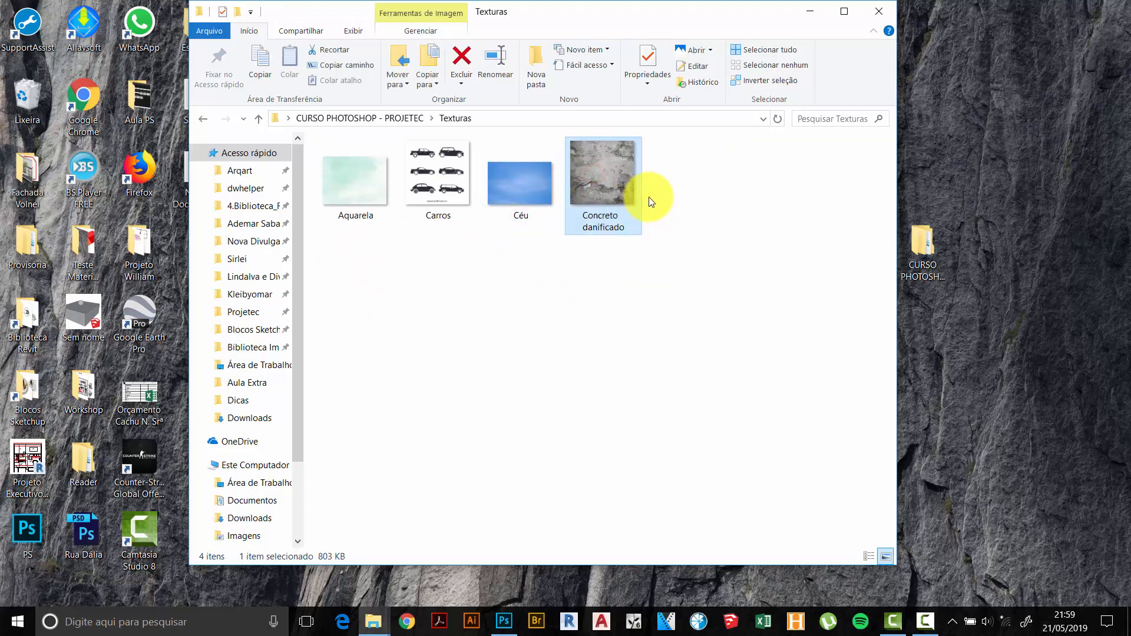
{"action": "left_click_drag", "start_coordinate": [610, 179], "coordinate": [566, 345]}
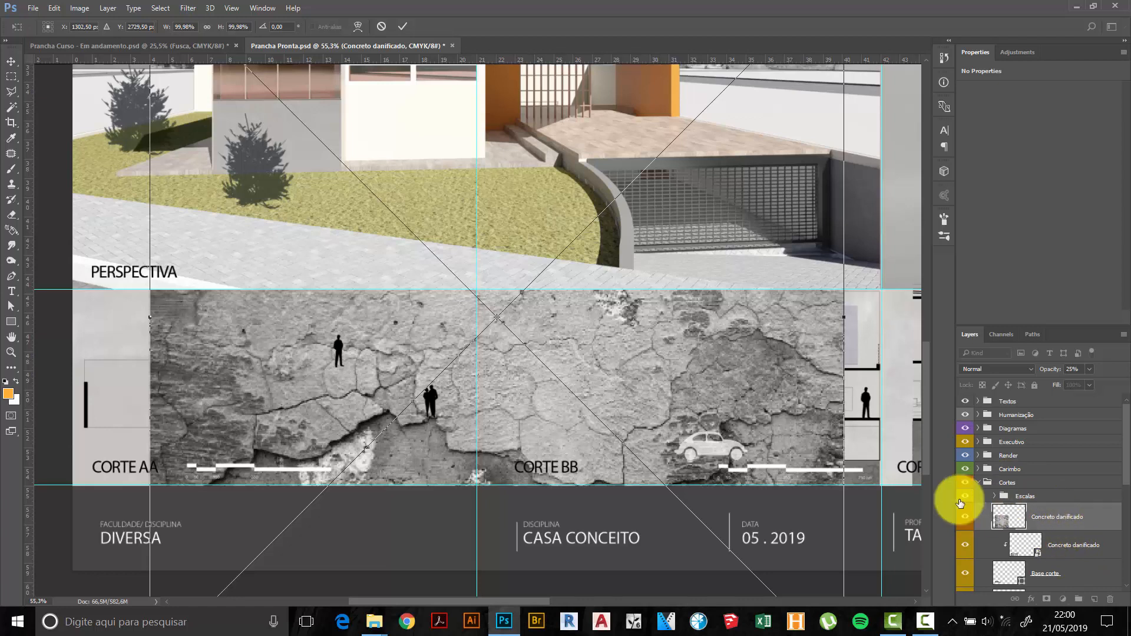
{"action": "scroll", "coordinate": [644, 321], "scroll_direction": "down", "scroll_amount": 5}
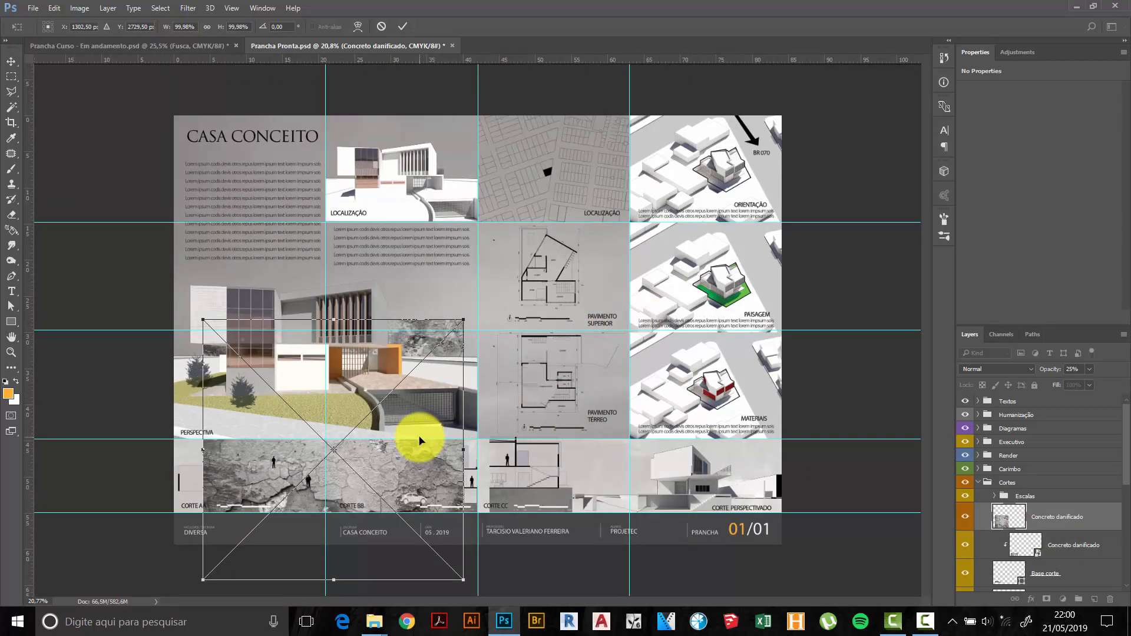
{"action": "key", "text": "Return"}
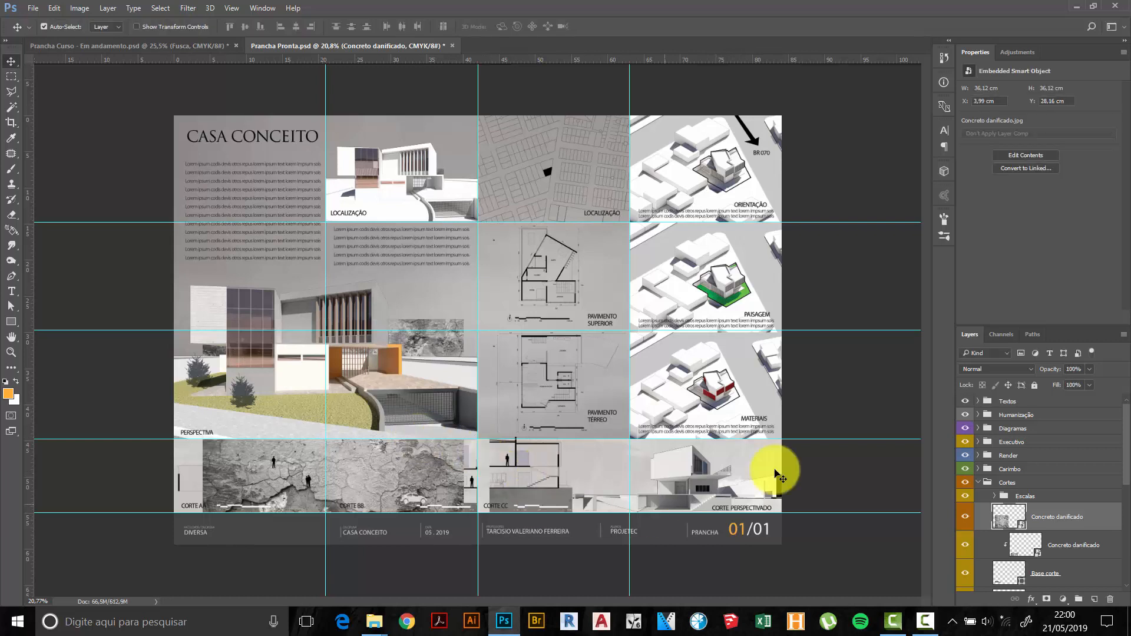
Check the blending mode and opacity of the old clipped Concreto danificado layer and delete that layer.
{"action": "left_click", "coordinate": [1061, 550]}
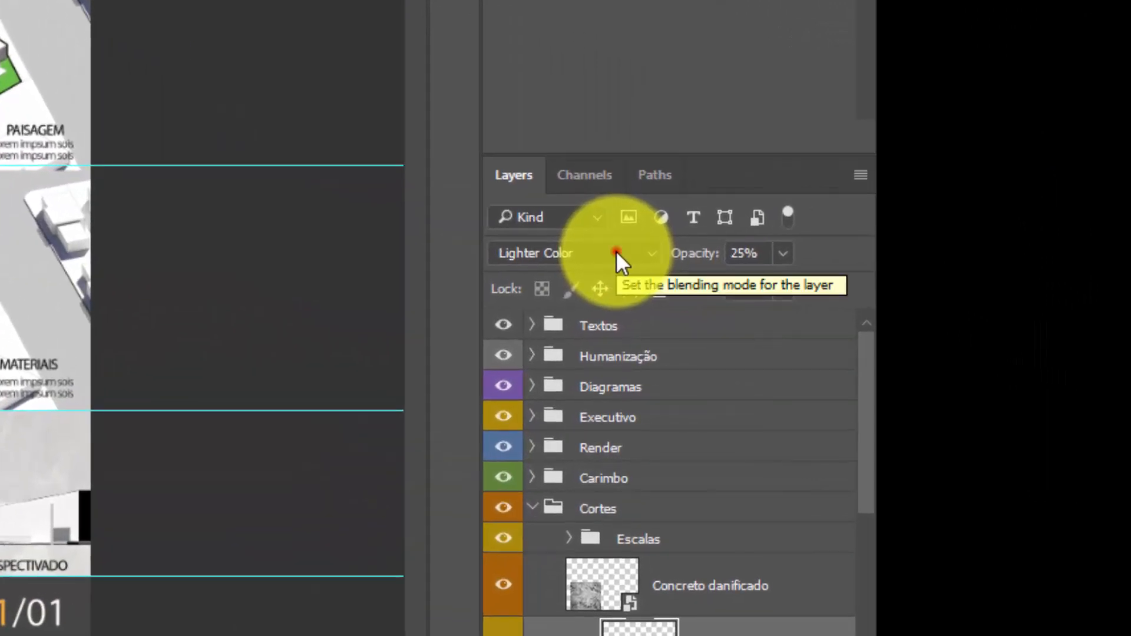
{"action": "left_click", "coordinate": [616, 250]}
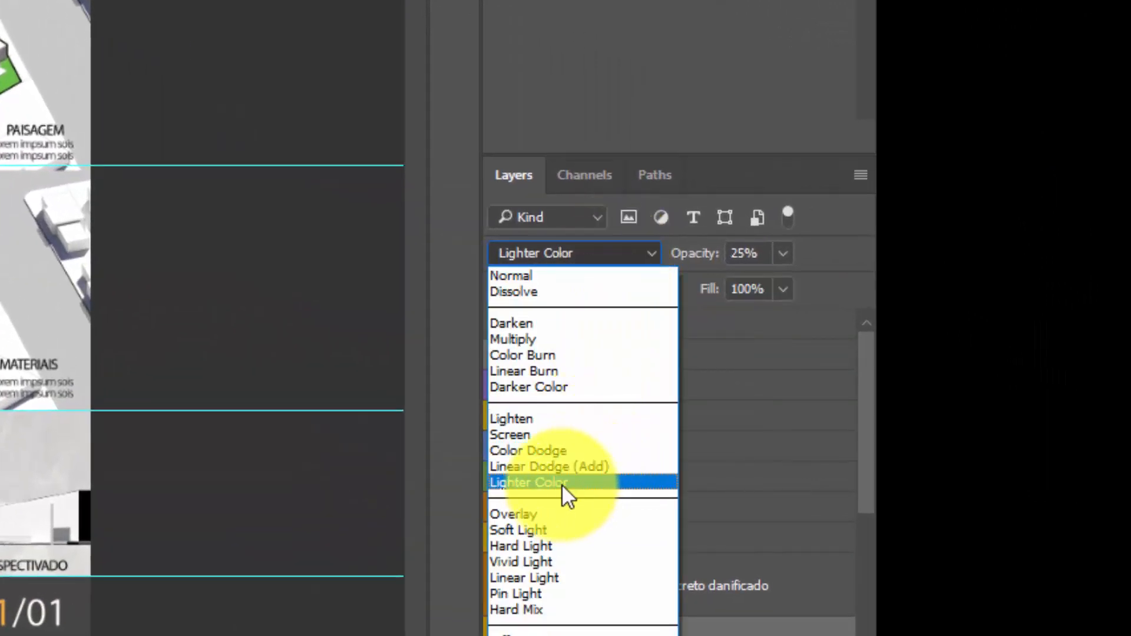
{"action": "left_click", "coordinate": [825, 231]}
{"action": "left_click", "coordinate": [783, 256]}
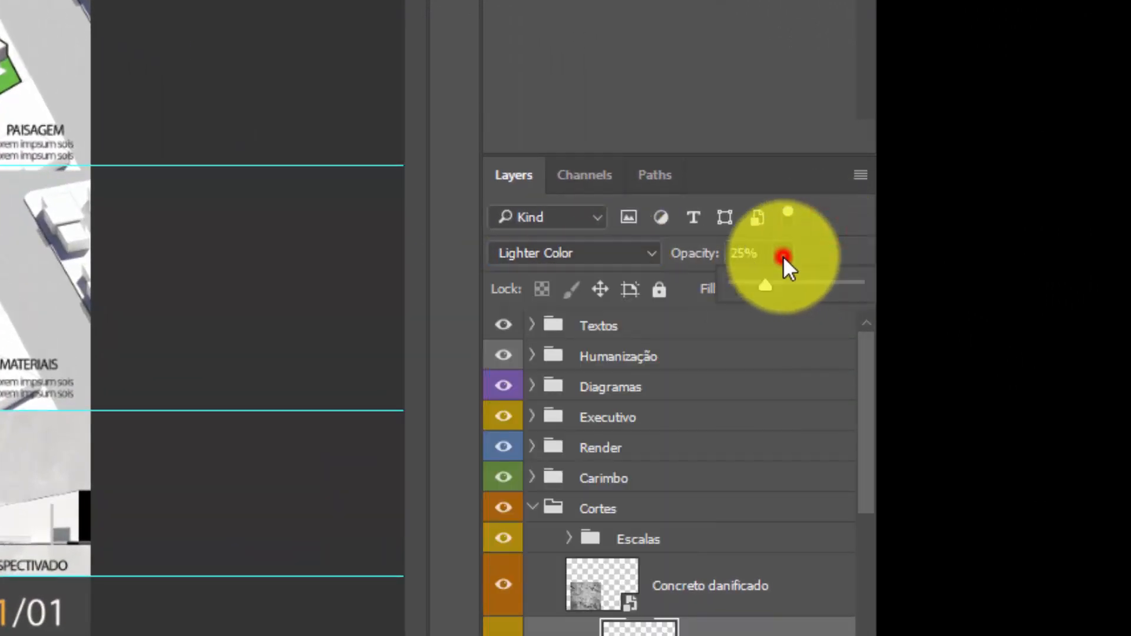
{"action": "left_click", "coordinate": [810, 249]}
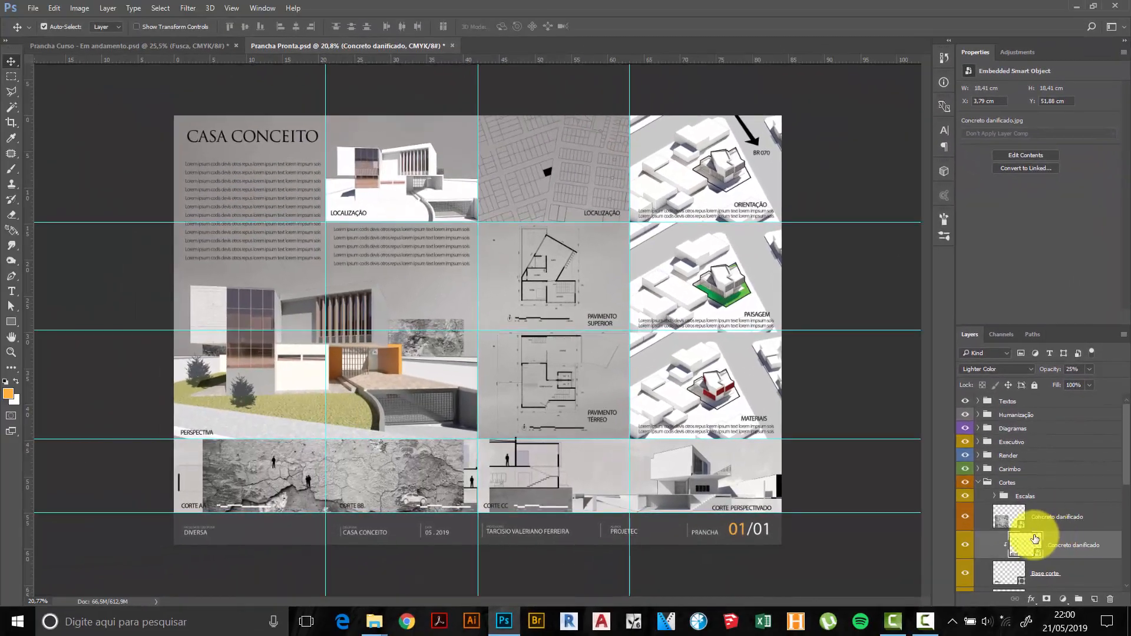
{"action": "scroll", "coordinate": [1123, 472], "scroll_direction": "down", "scroll_amount": 1}
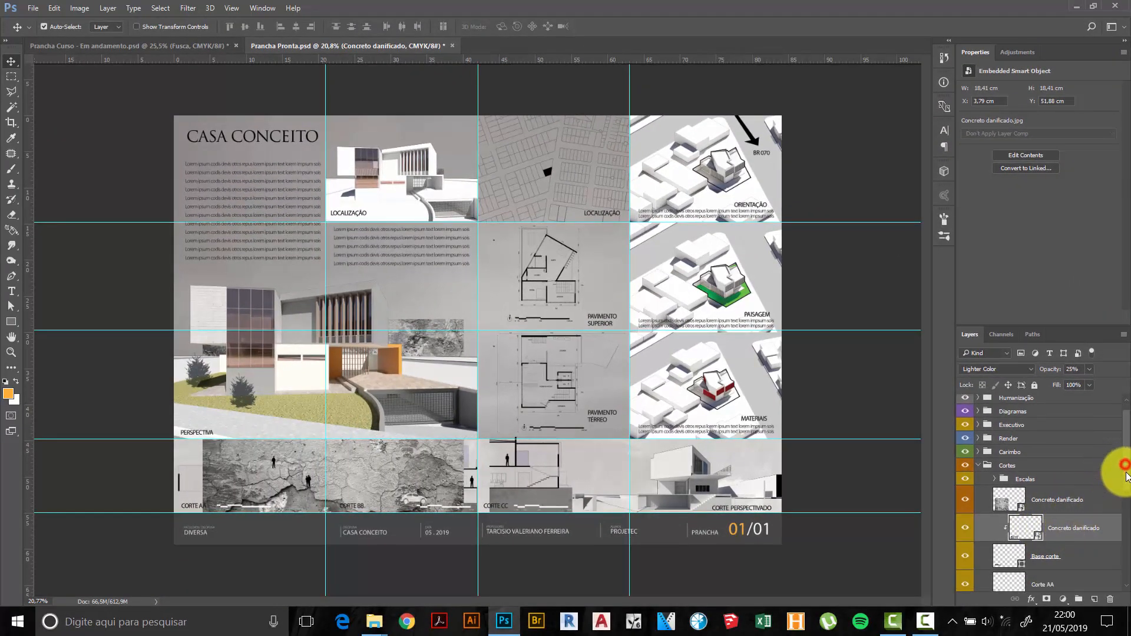
{"action": "key", "text": "Delete"}
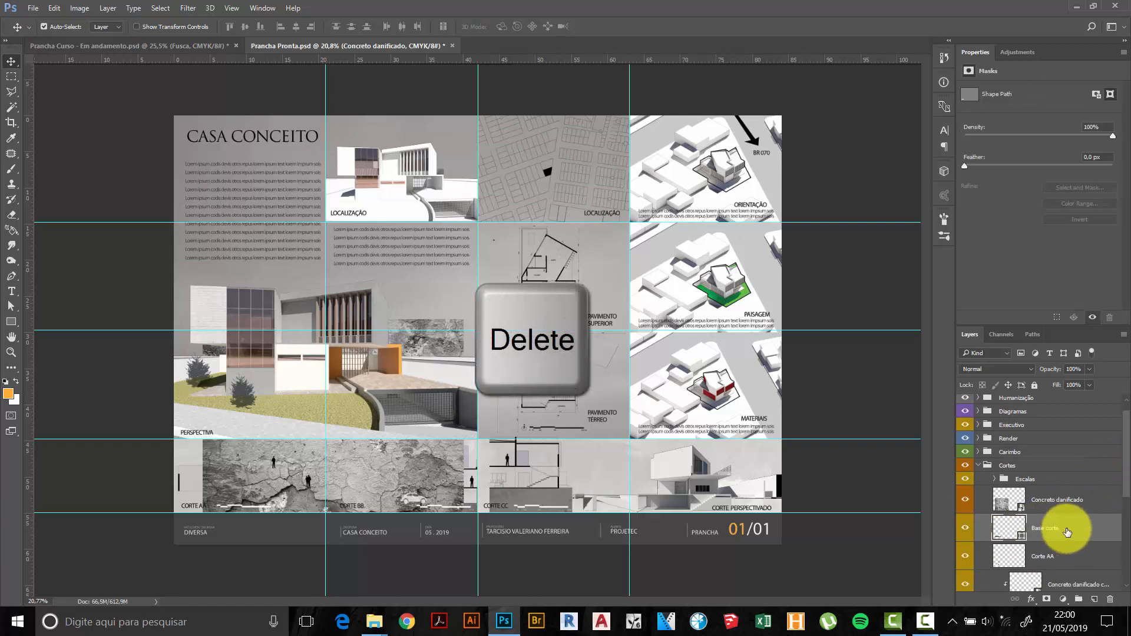
Hide the placed Concreto danificado layer and examine the grey Base corte shape under section Corte AA.
{"action": "left_click", "coordinate": [1034, 509]}
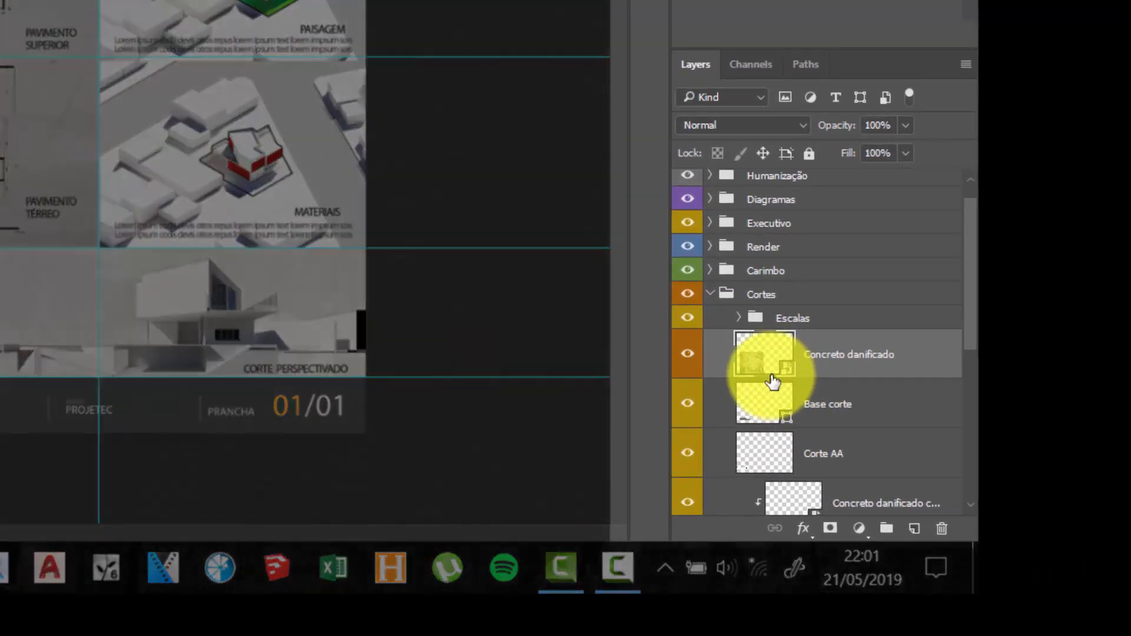
{"action": "left_click", "coordinate": [764, 405]}
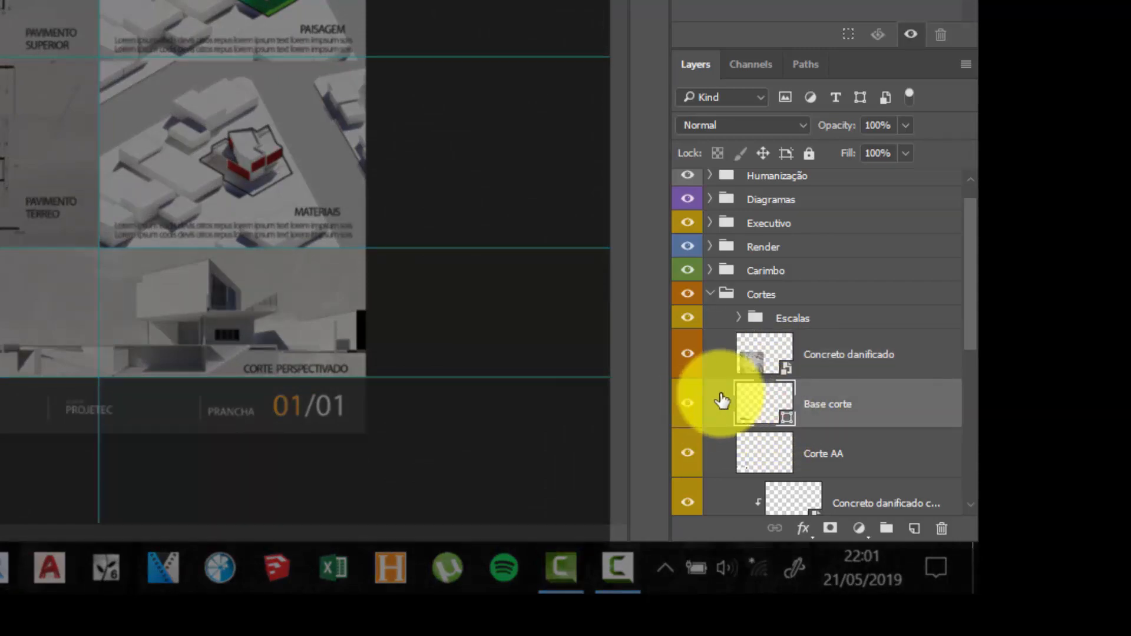
{"action": "left_click", "coordinate": [687, 354]}
{"action": "left_click", "coordinate": [689, 404]}
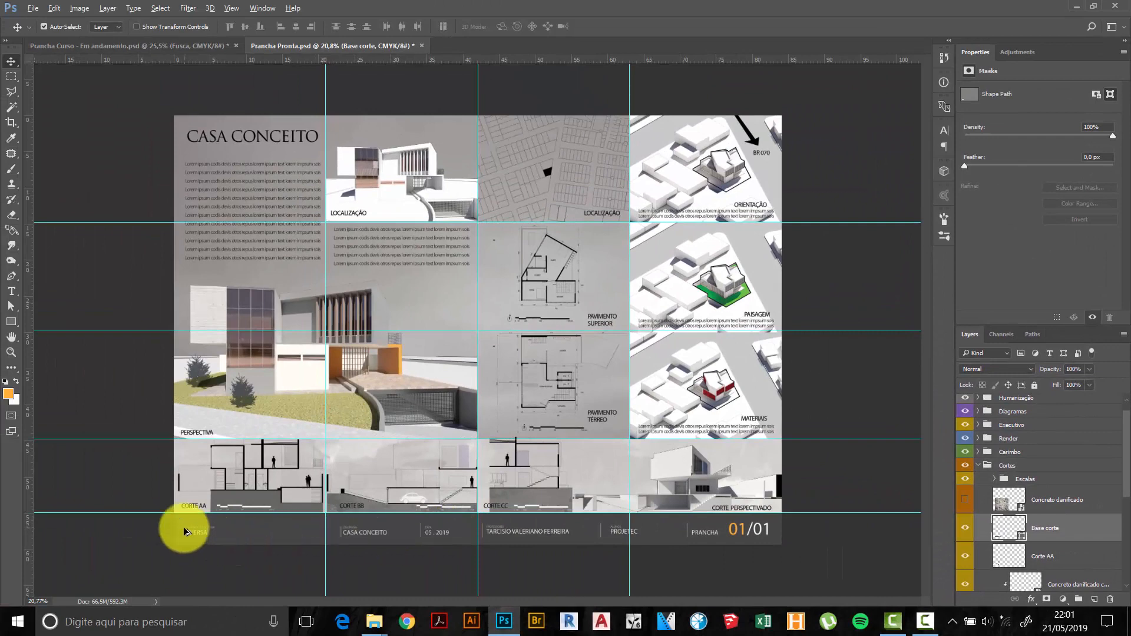
{"action": "scroll", "coordinate": [185, 532], "scroll_direction": "up", "scroll_amount": 7}
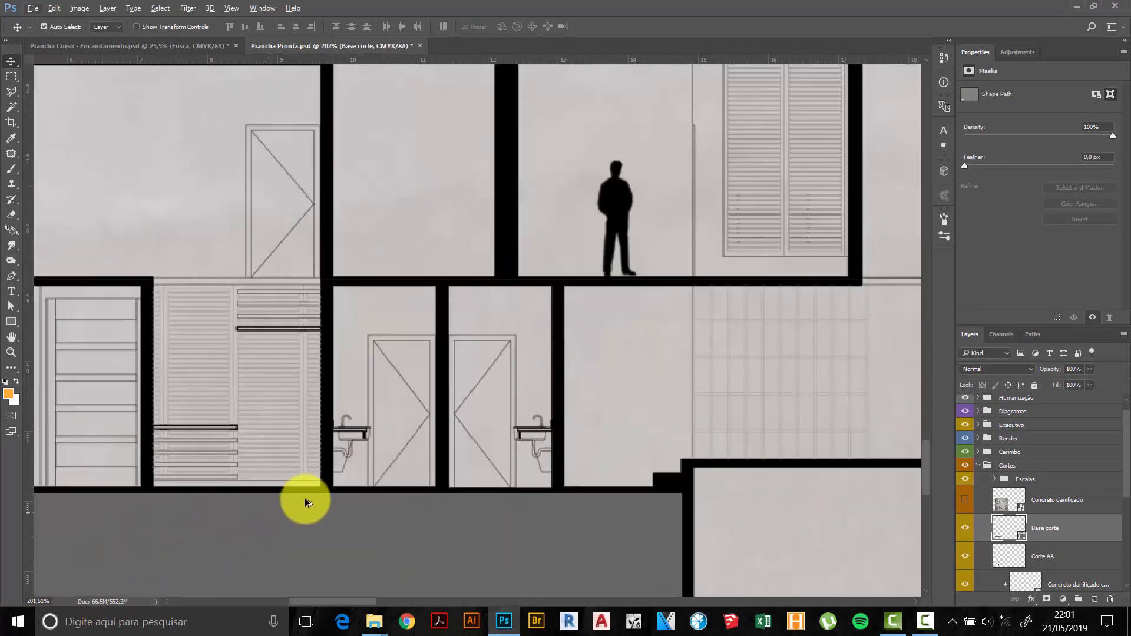
{"action": "scroll", "coordinate": [454, 422], "scroll_direction": "down", "scroll_amount": 5}
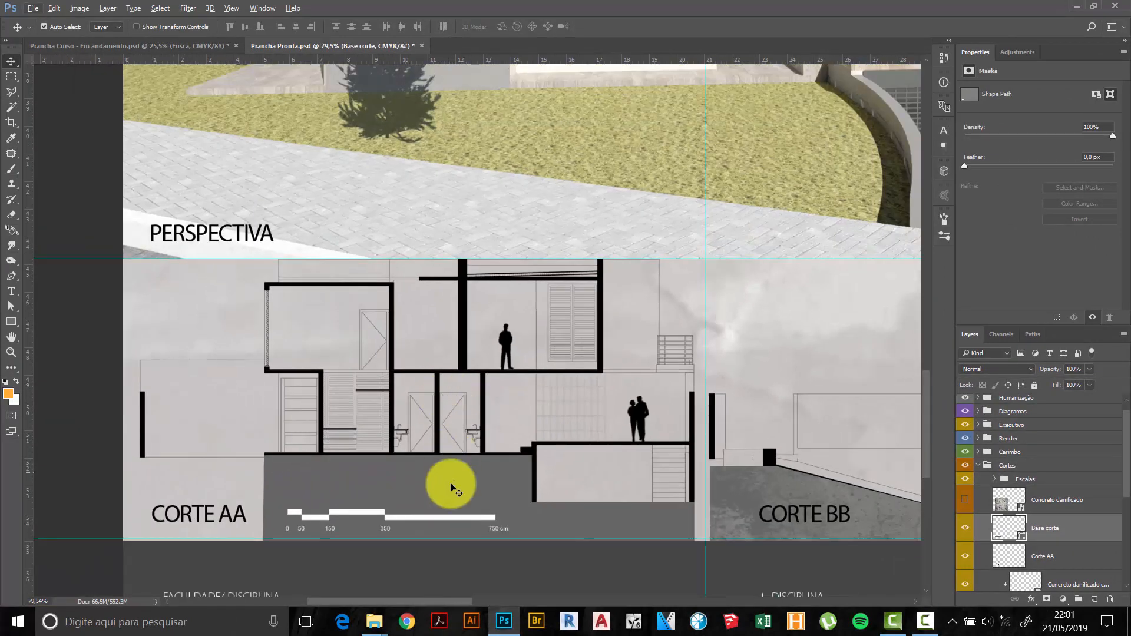
{"action": "left_click", "coordinate": [474, 485]}
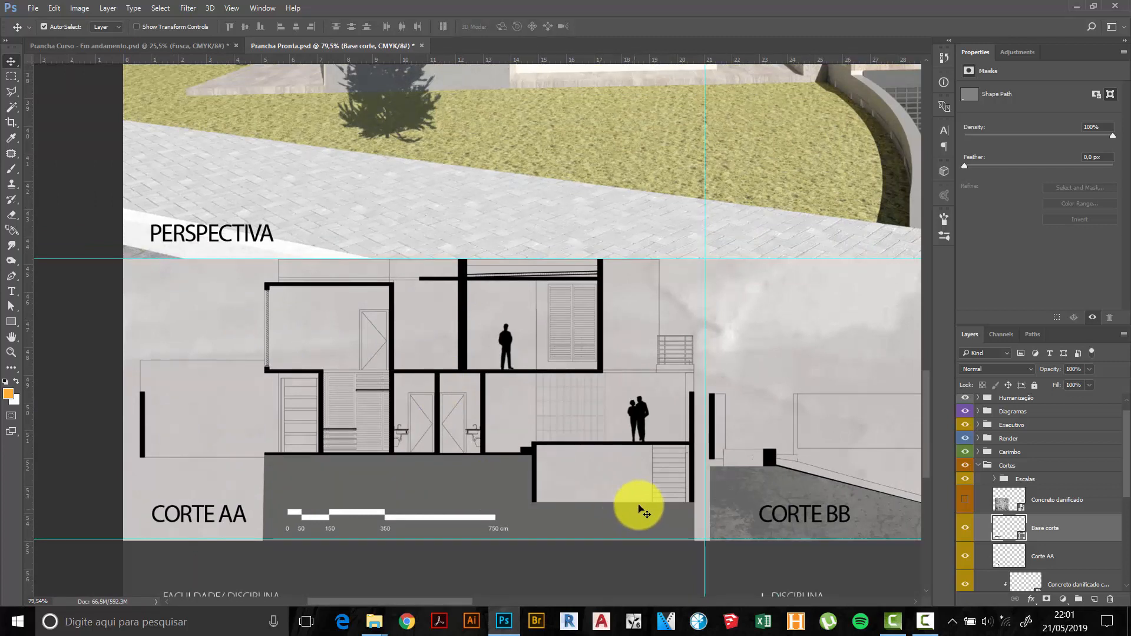
Review the available shape tools, activate the Pen tool in Shape mode, and examine its fill and stroke options.
{"action": "left_click", "coordinate": [13, 324]}
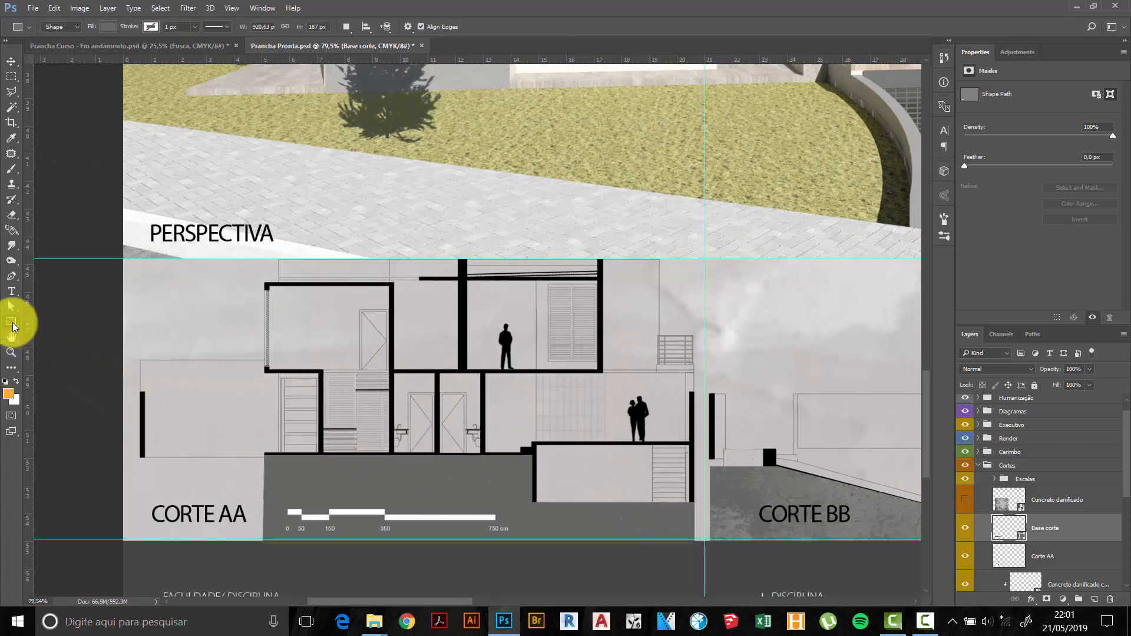
{"action": "left_click", "coordinate": [11, 326]}
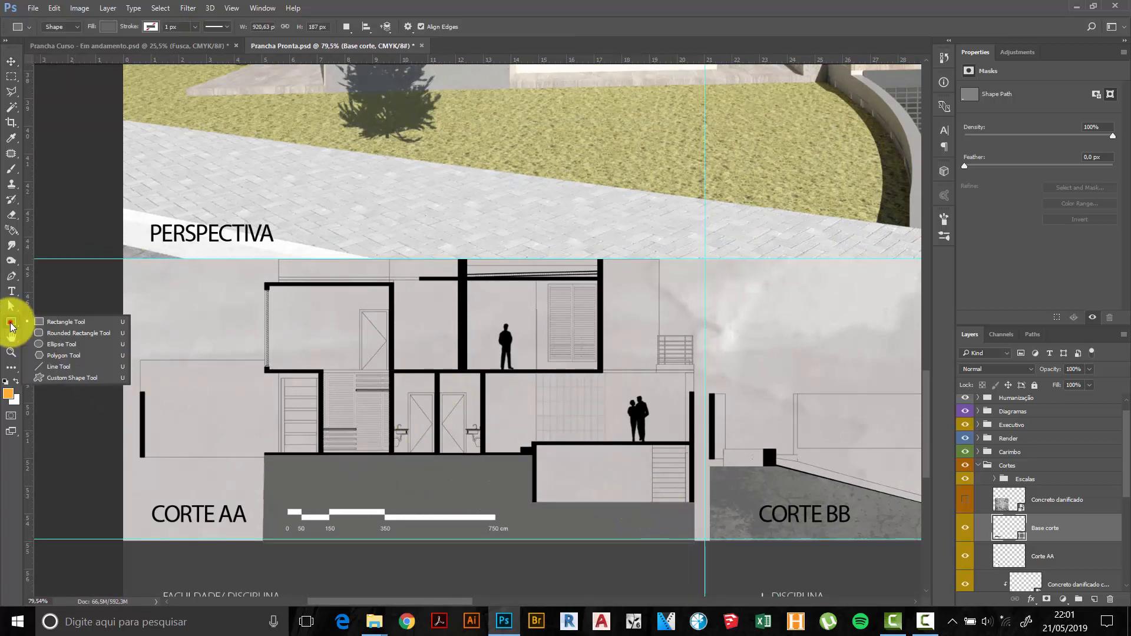
{"action": "left_click", "coordinate": [10, 326]}
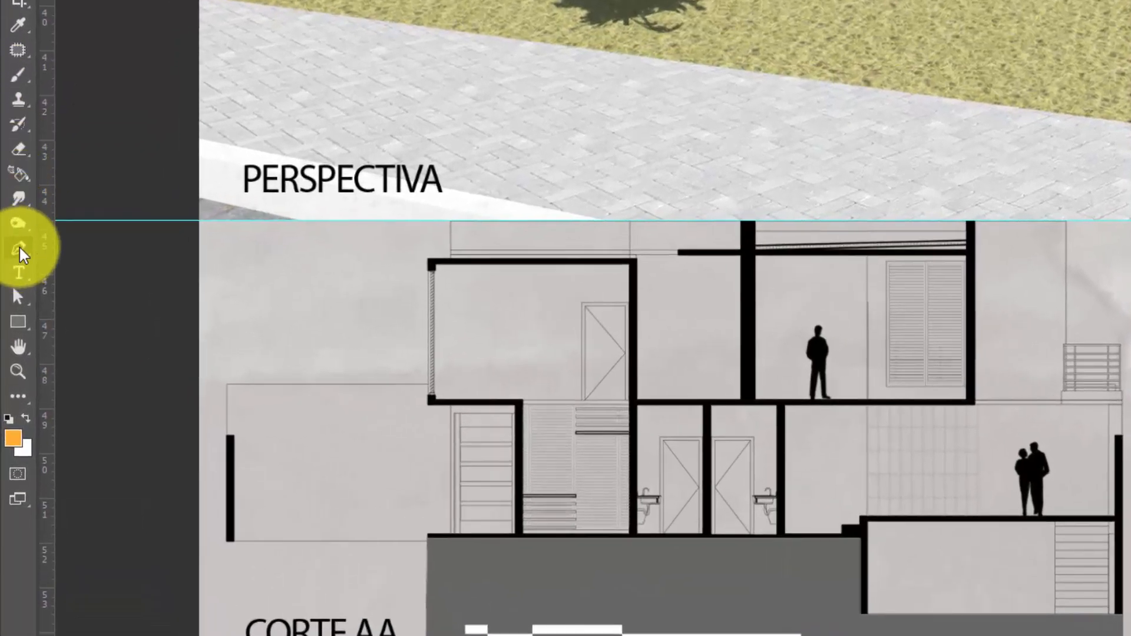
{"action": "key", "text": "p"}
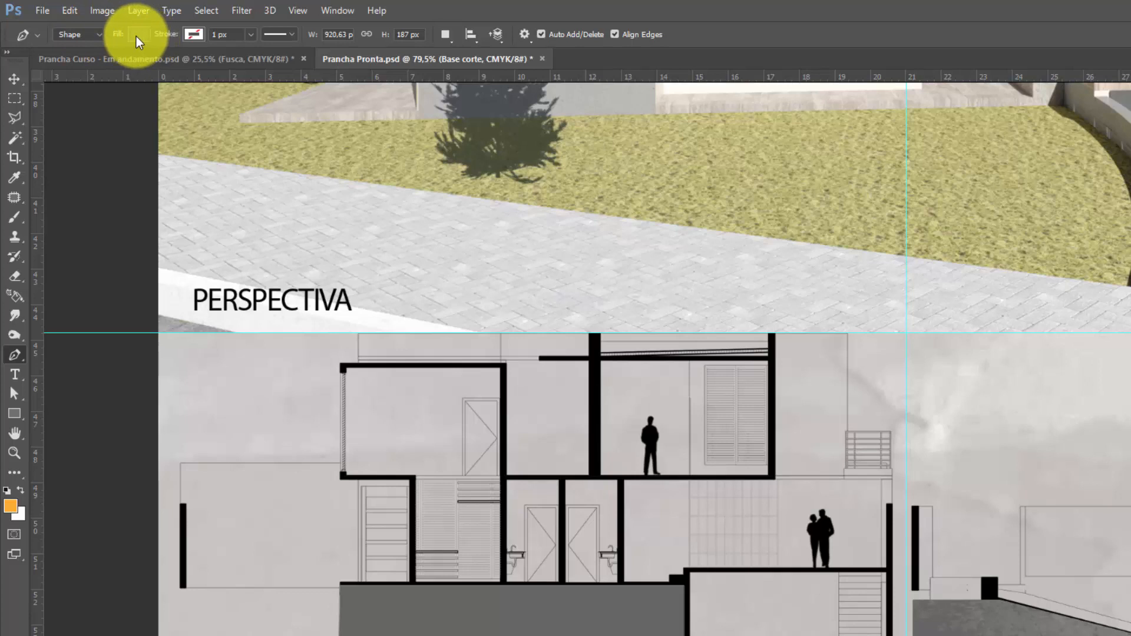
{"action": "left_click", "coordinate": [138, 34]}
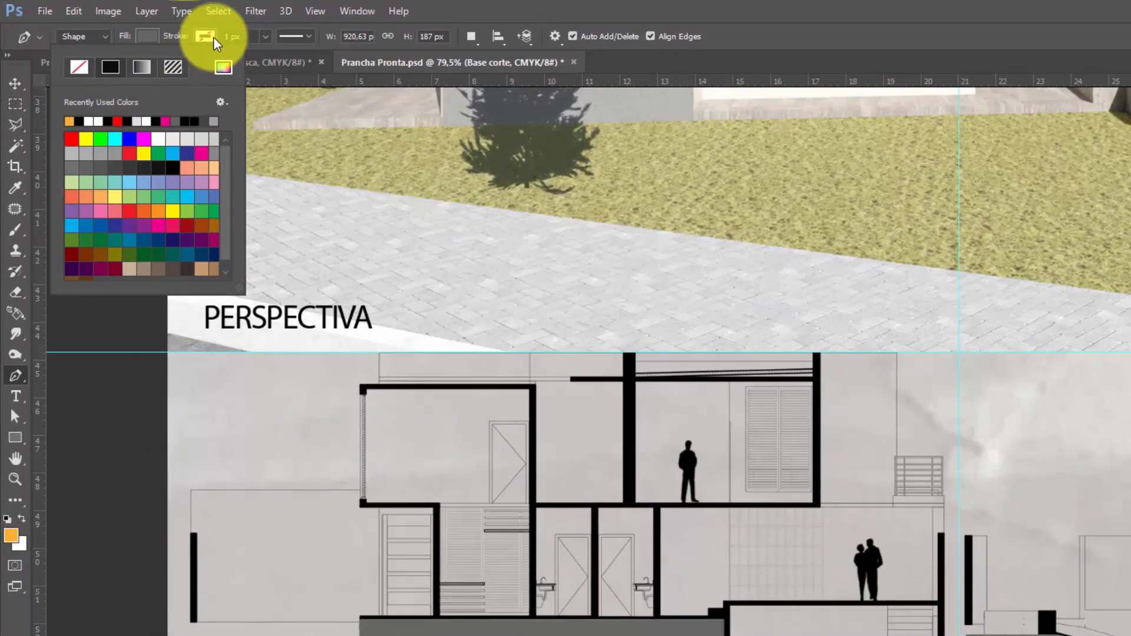
{"action": "left_click", "coordinate": [213, 37]}
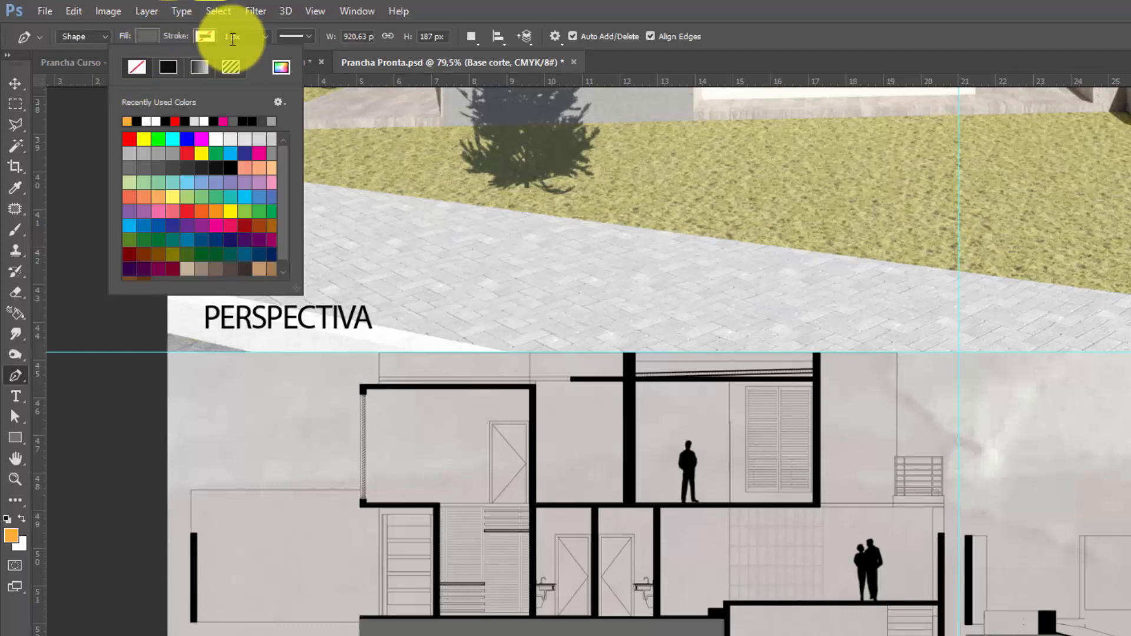
{"action": "left_click", "coordinate": [248, 36]}
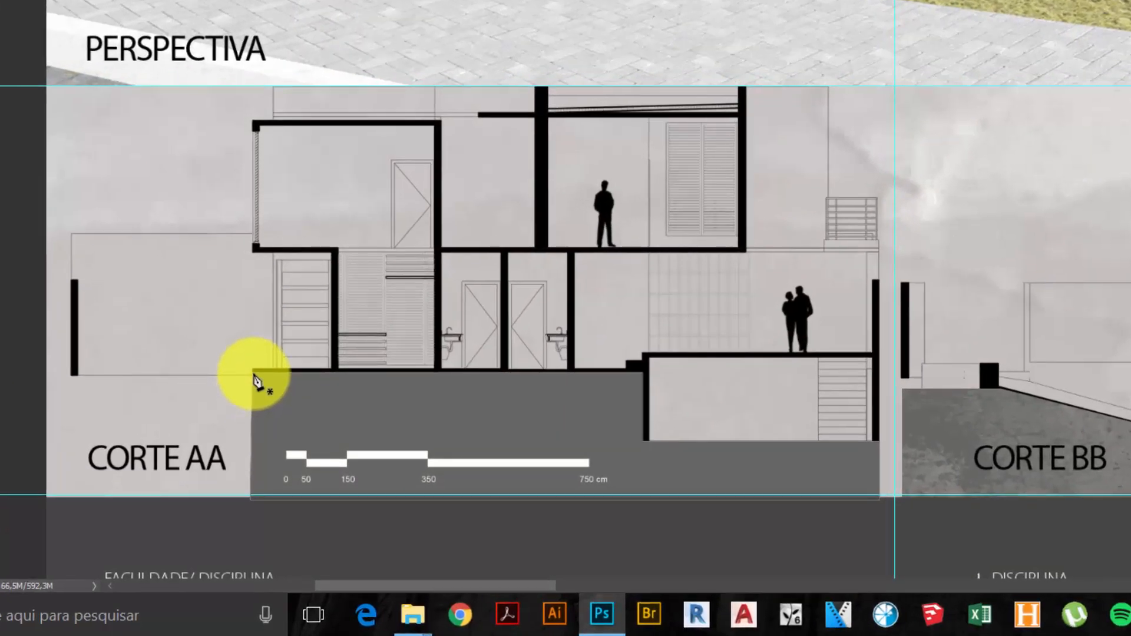
Trace a closed Pen tool shape around the ground area below section Corte AA, following the stepped floor line and basement.
{"action": "left_click", "coordinate": [254, 374]}
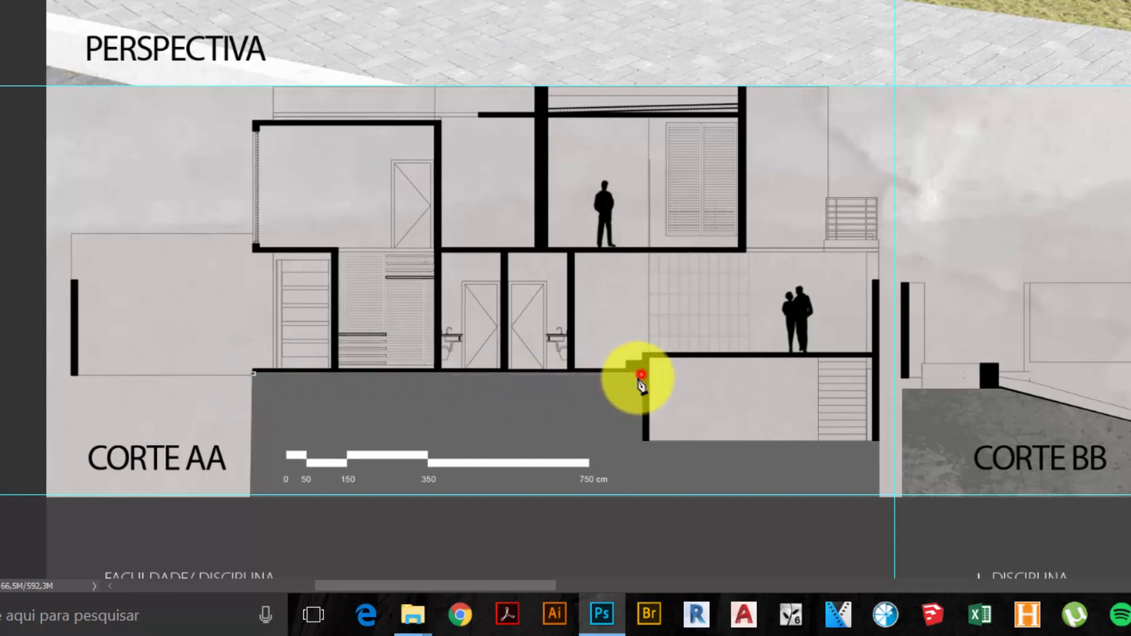
{"action": "left_click", "coordinate": [641, 374]}
{"action": "left_click", "coordinate": [641, 439]}
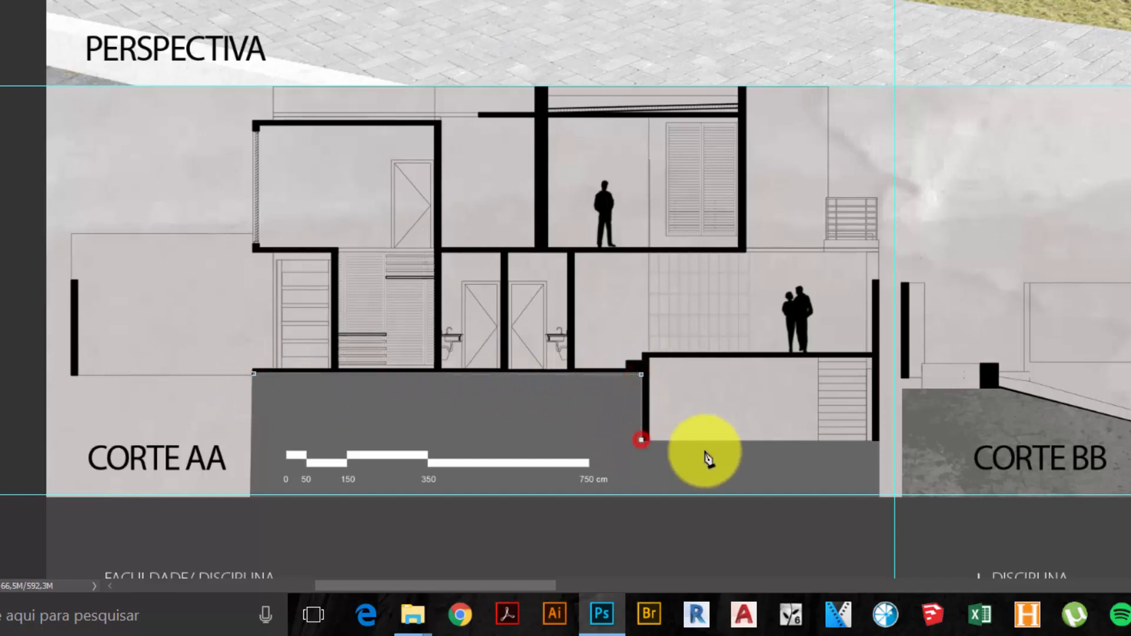
{"action": "left_click", "coordinate": [880, 443]}
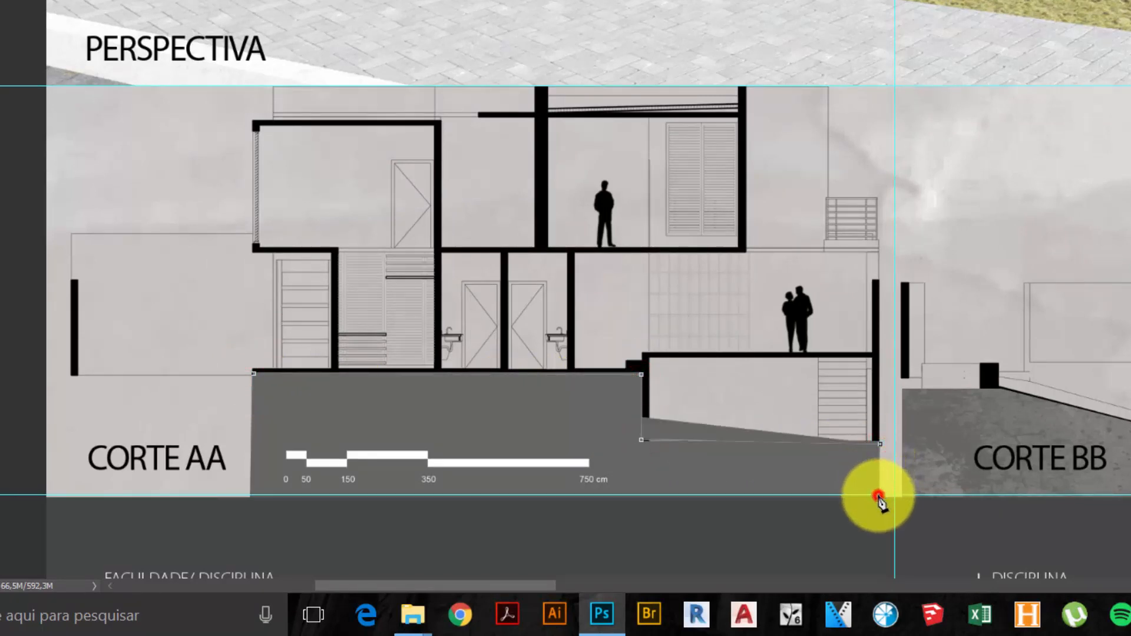
{"action": "left_click", "coordinate": [878, 495]}
{"action": "left_click", "coordinate": [252, 495]}
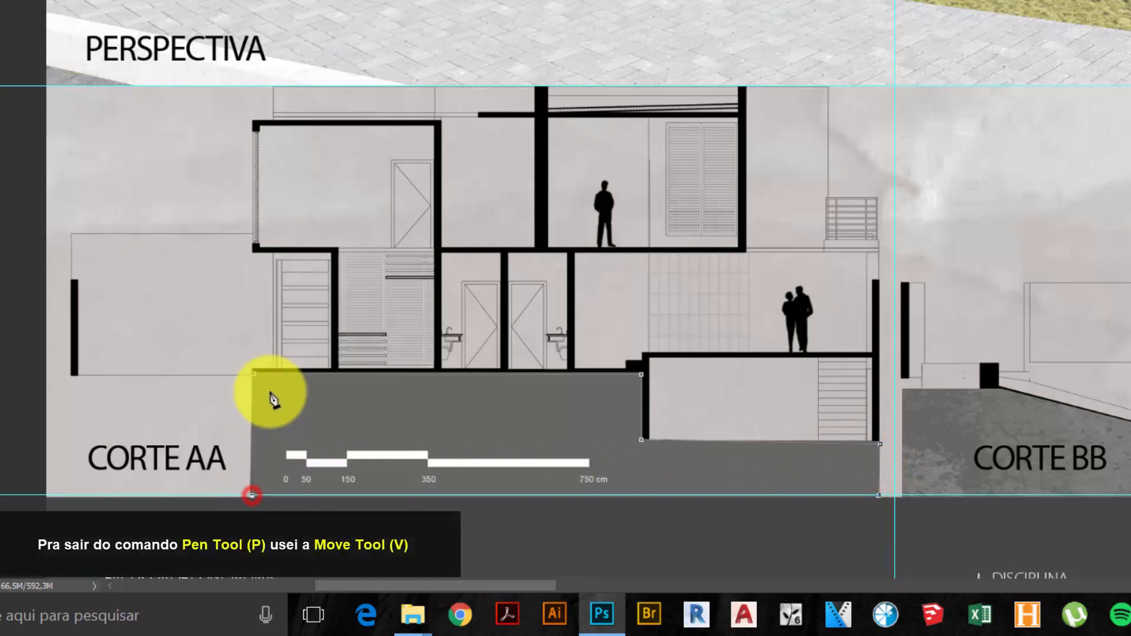
{"action": "left_click", "coordinate": [254, 377]}
{"action": "key", "text": "v"}
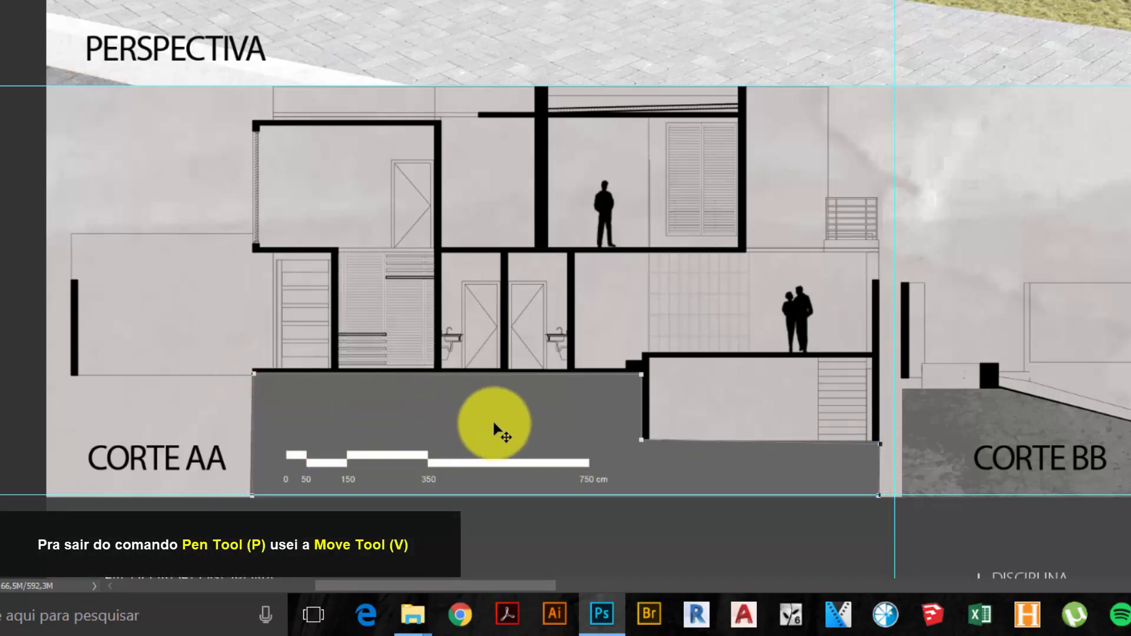
Try moving the traced ground shape up over the section, undo the move, and delete the traced shape layer.
{"action": "left_click_drag", "start_coordinate": [495, 422], "coordinate": [482, 208]}
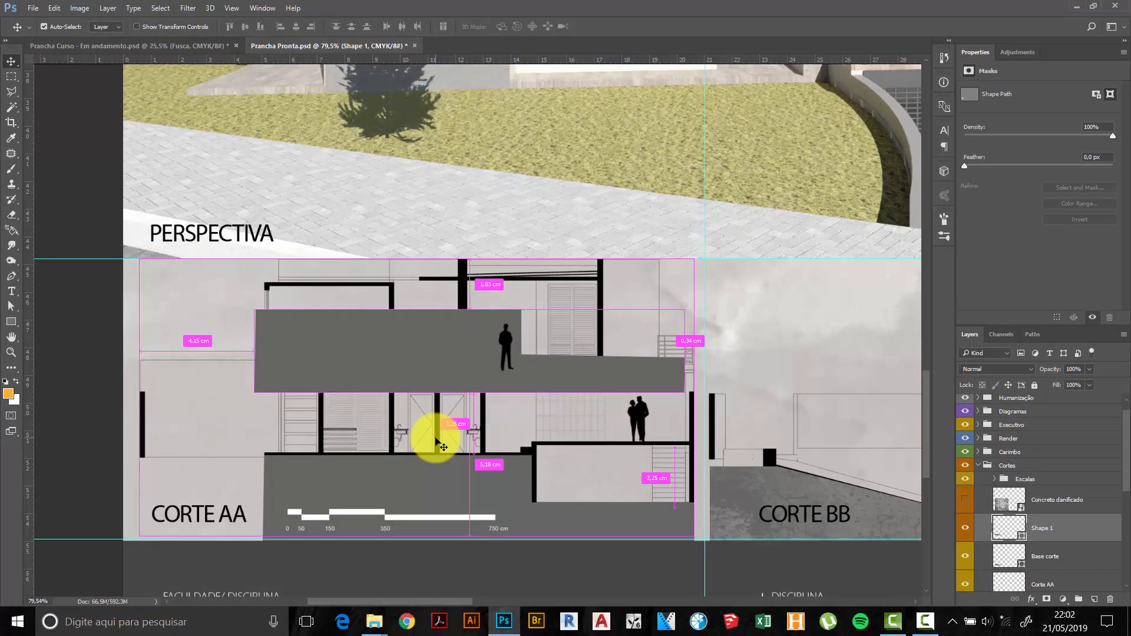
{"action": "key", "text": "ctrl+alt+z"}
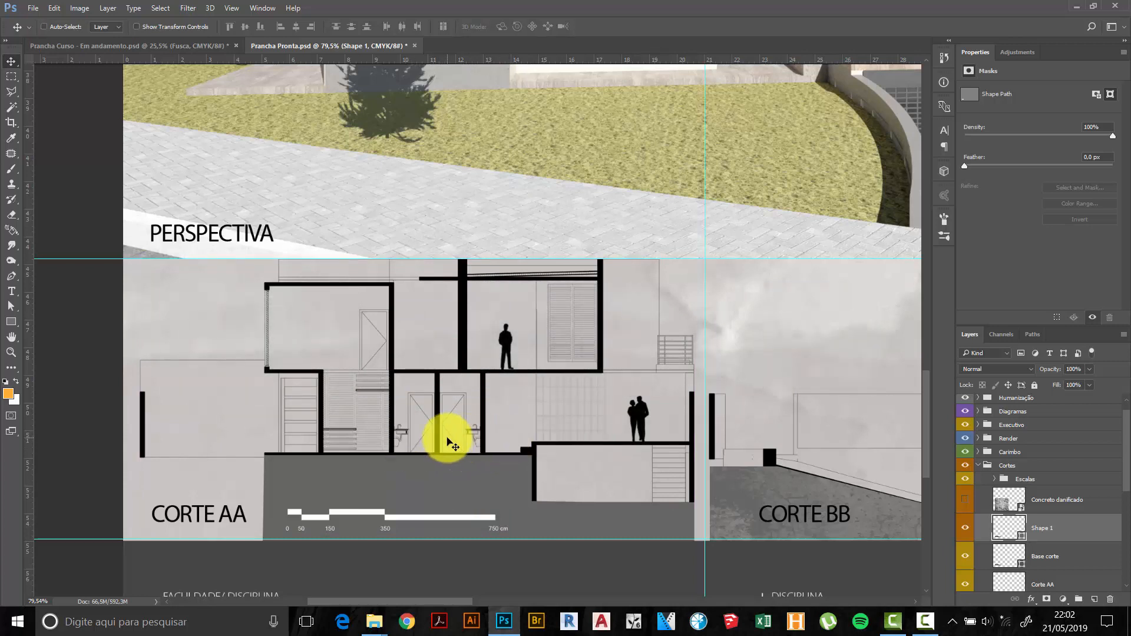
{"action": "key", "text": "ctrl+alt+z"}
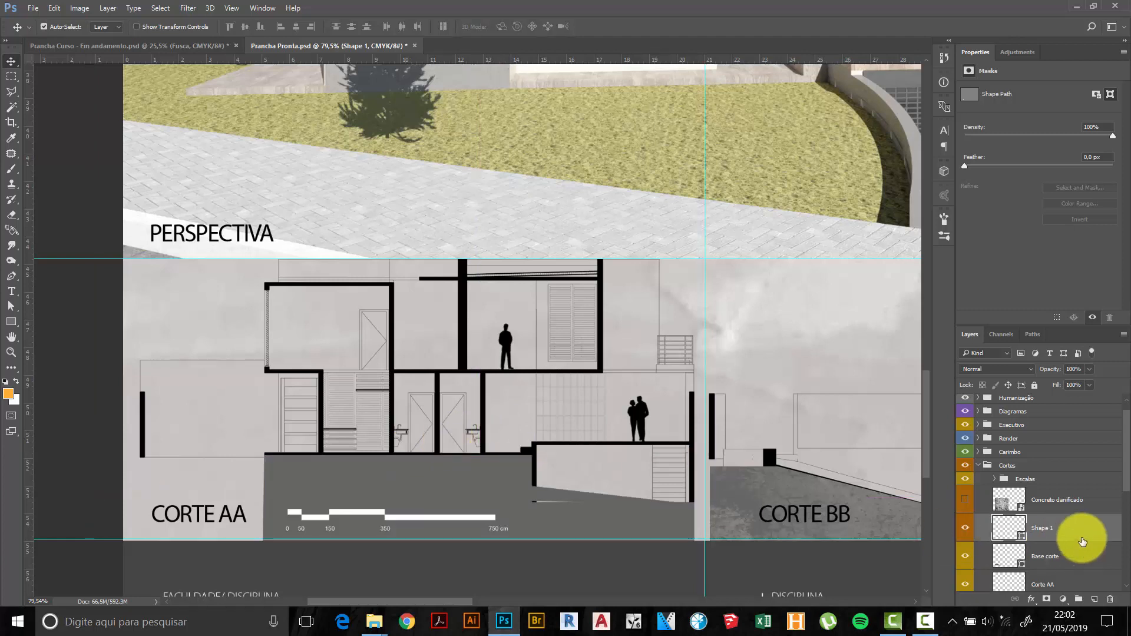
{"action": "key", "text": "Delete"}
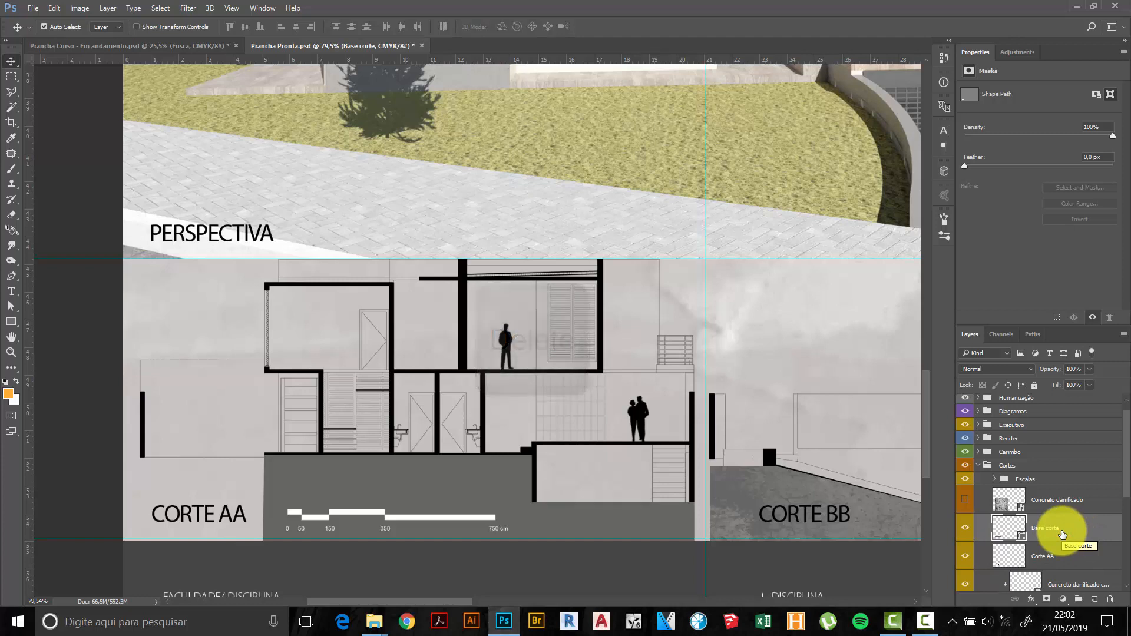
Make the Concreto danificado layer visible again and select that texture on the board.
{"action": "left_click", "coordinate": [970, 502]}
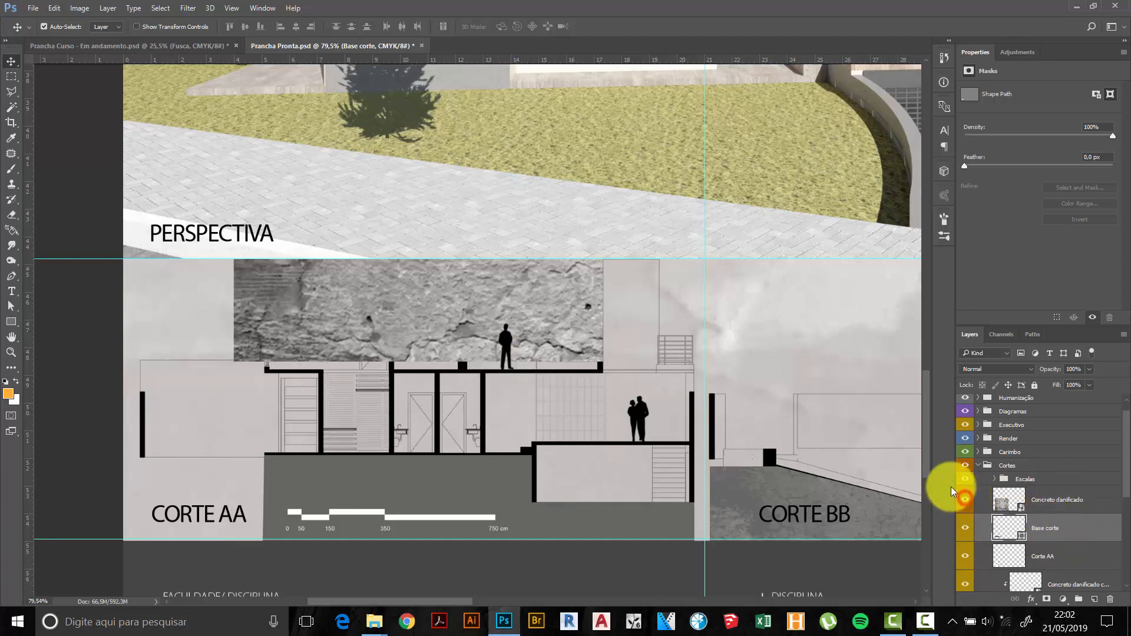
{"action": "scroll", "coordinate": [383, 360], "scroll_direction": "down", "scroll_amount": 1}
{"action": "scroll", "coordinate": [357, 365], "scroll_direction": "down", "scroll_amount": 8}
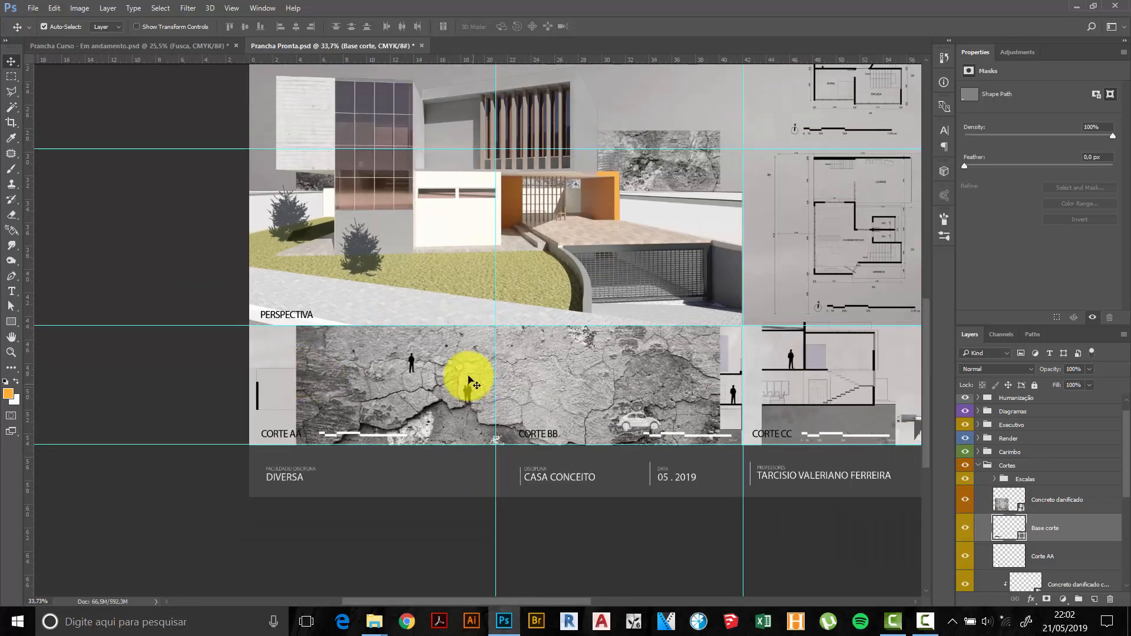
{"action": "scroll", "coordinate": [533, 365], "scroll_direction": "up", "scroll_amount": 1}
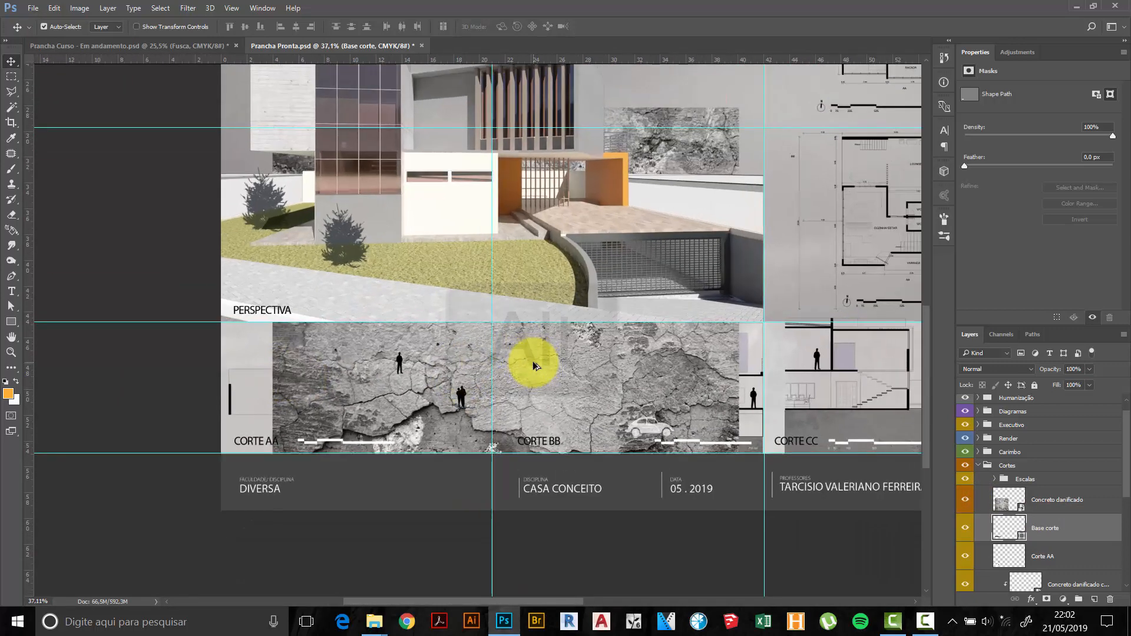
{"action": "key", "text": "alt"}
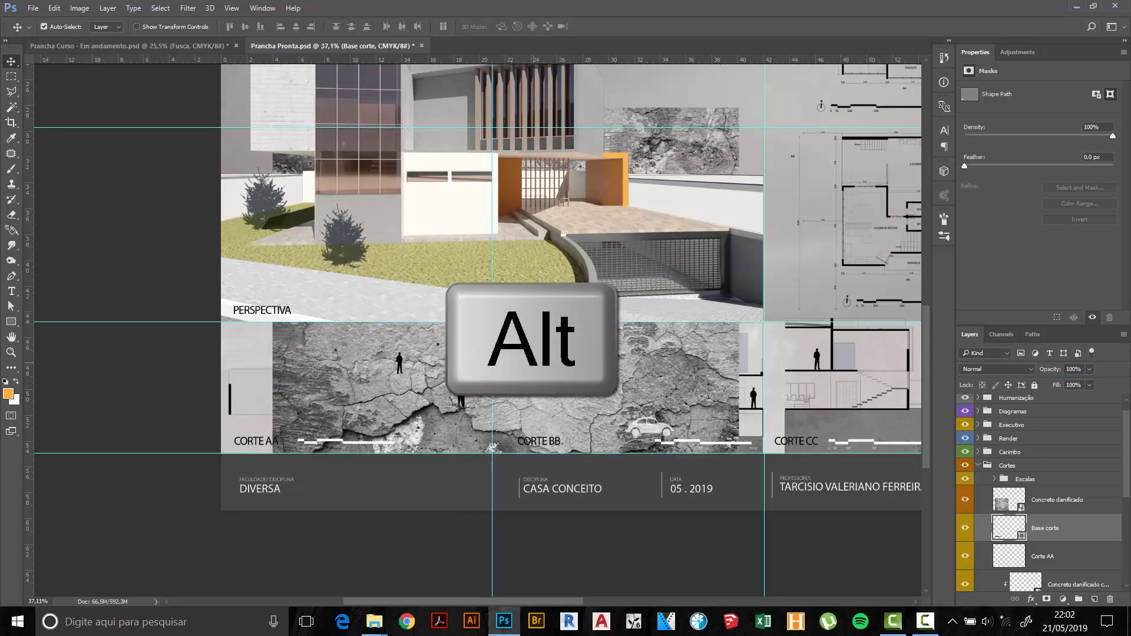
{"action": "scroll", "coordinate": [527, 380], "scroll_direction": "up", "scroll_amount": 1}
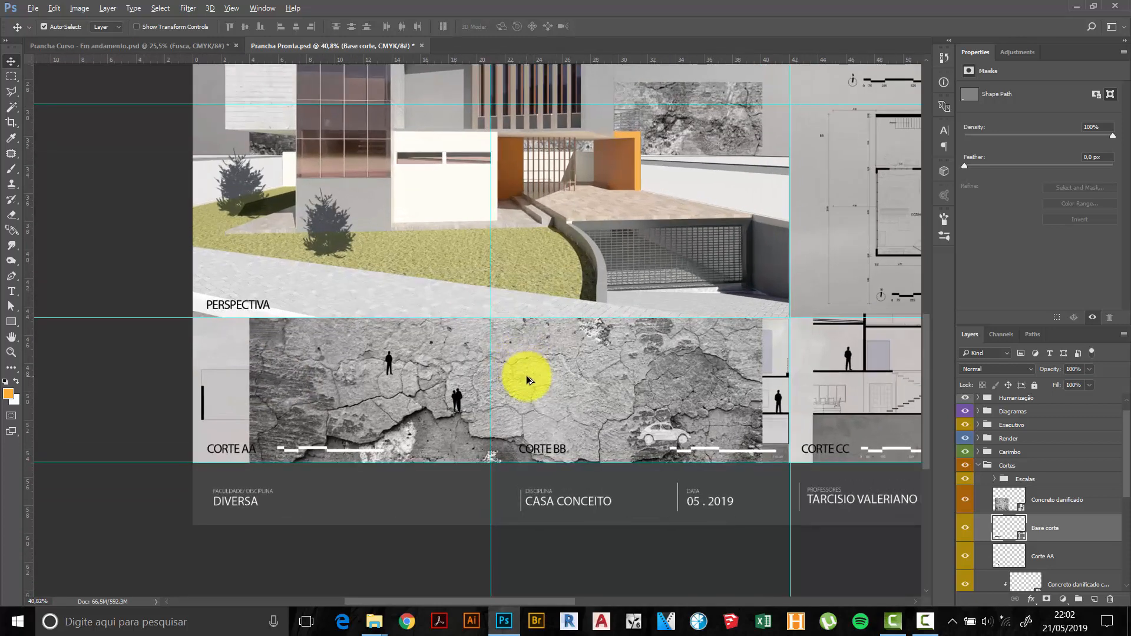
{"action": "scroll", "coordinate": [528, 380], "scroll_direction": "down", "scroll_amount": 2}
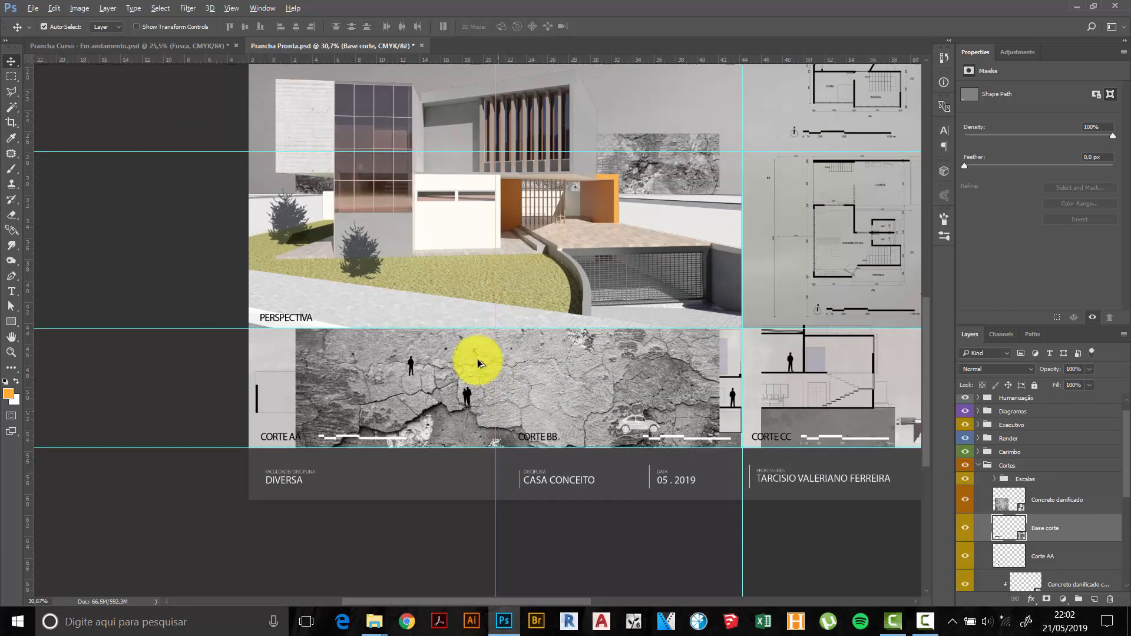
{"action": "scroll", "coordinate": [530, 383], "scroll_direction": "up", "scroll_amount": 1}
{"action": "left_click", "coordinate": [545, 393]}
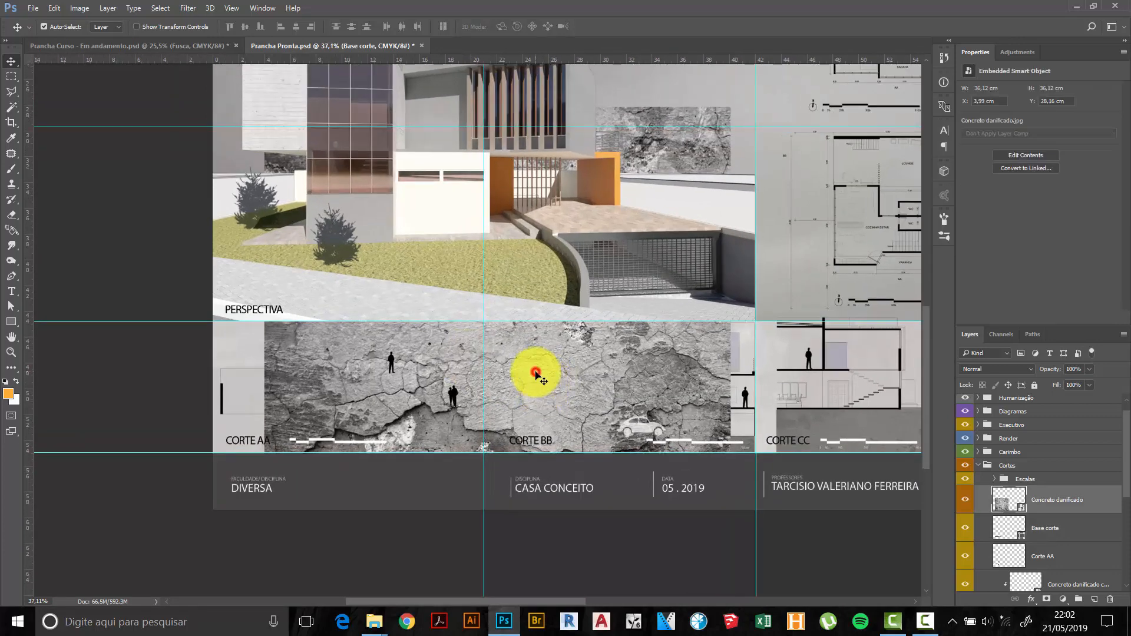
Scale the Concreto danificado texture proportionally about its centre to 66.71% and position it over the ground of section Corte AA.
{"action": "scroll", "coordinate": [492, 434], "scroll_direction": "down", "scroll_amount": 5}
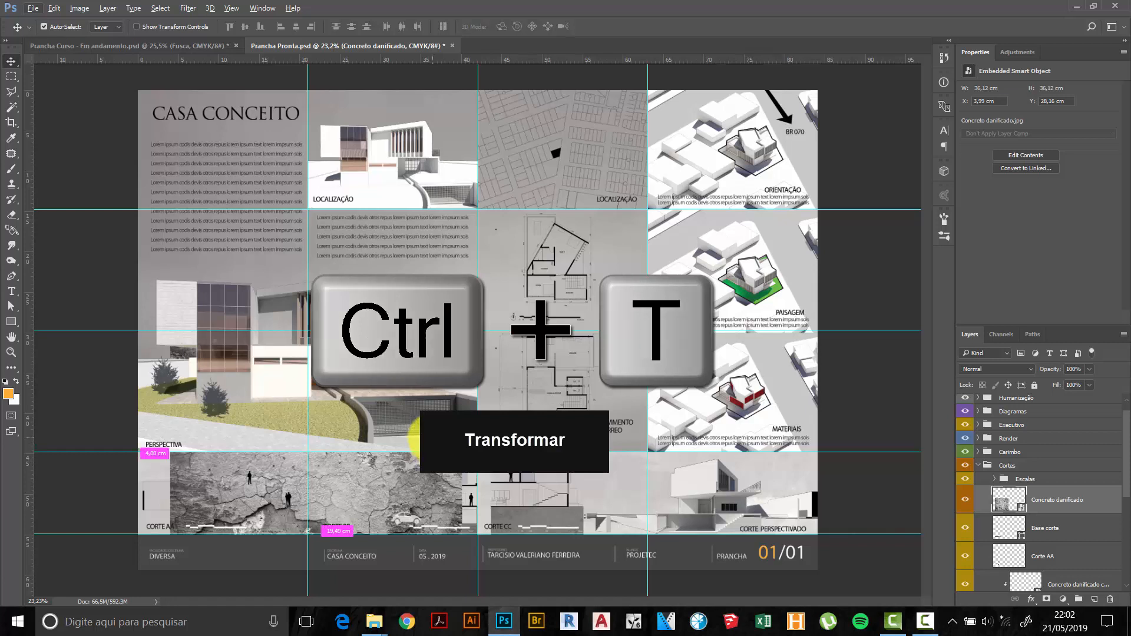
{"action": "key", "text": "ctrl+t"}
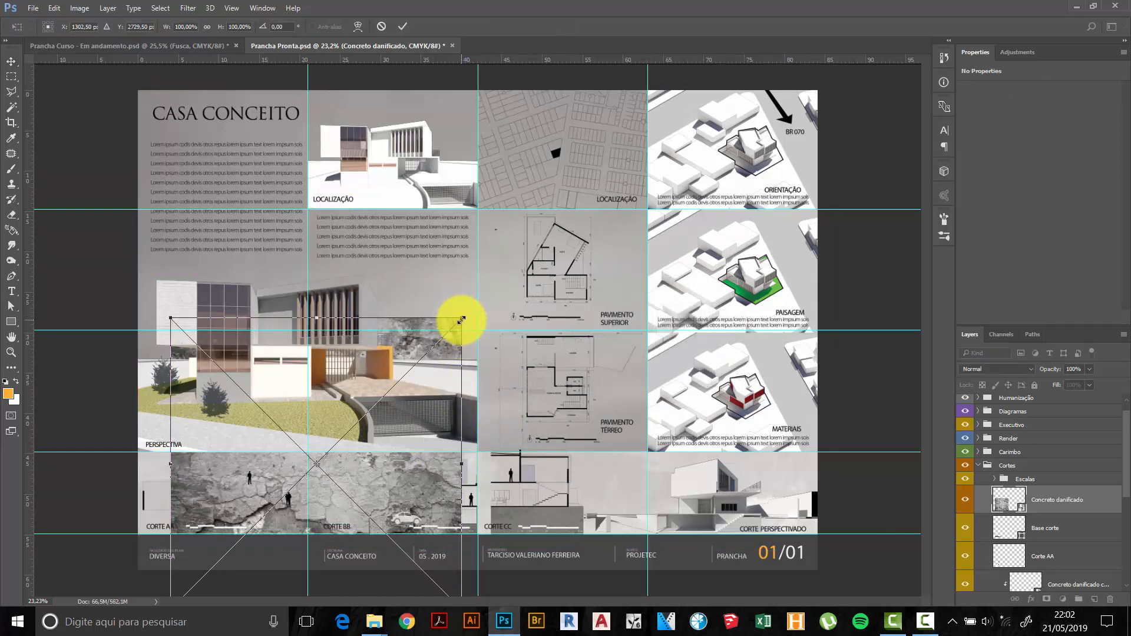
{"action": "left_click_drag", "start_coordinate": [462, 320], "coordinate": [417, 373]}
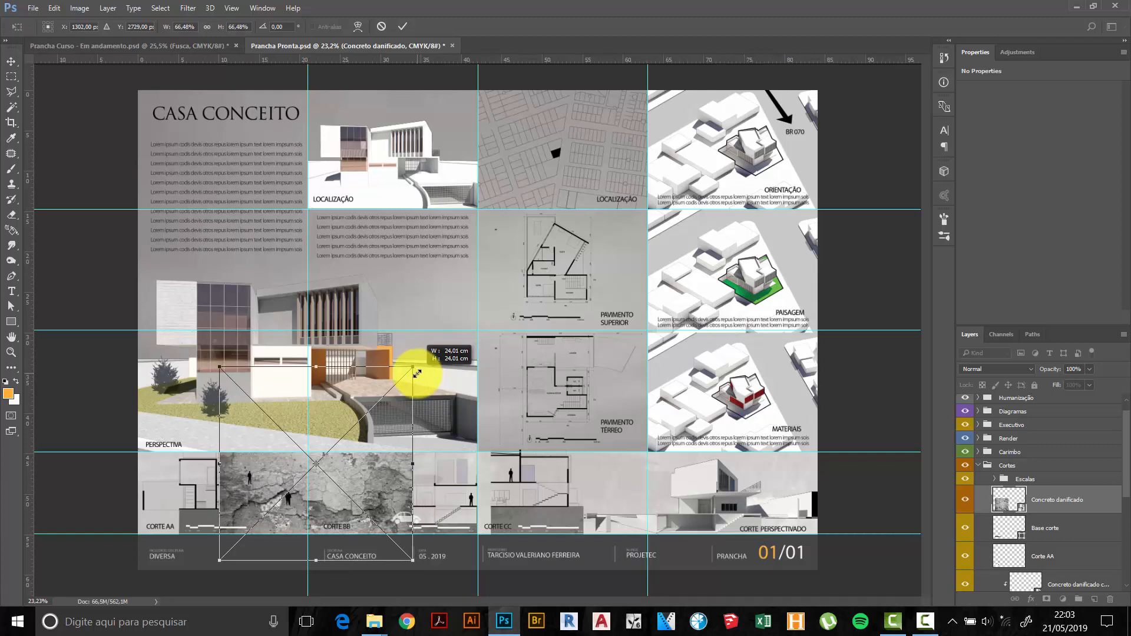
{"action": "mouse_move", "coordinate": [420, 373]}
{"action": "left_mouse_down"}
{"action": "mouse_move", "coordinate": [424, 361]}
{"action": "mouse_move", "coordinate": [417, 373]}
{"action": "left_mouse_up"}
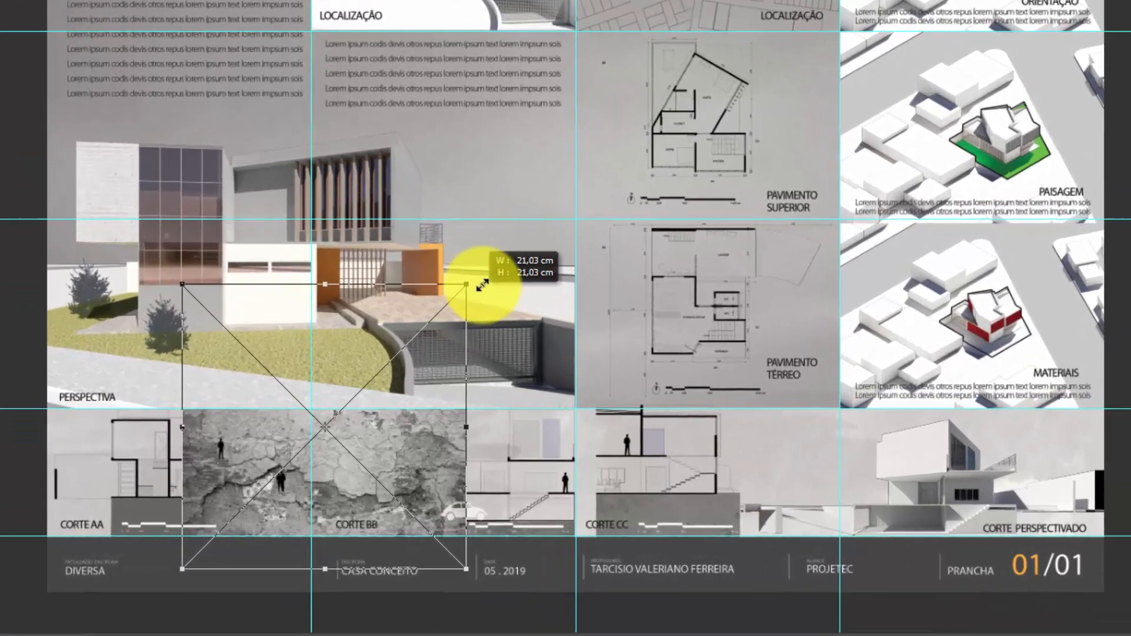
{"action": "left_click_drag", "start_coordinate": [482, 285], "coordinate": [479, 274]}
{"action": "left_click_drag", "start_coordinate": [503, 239], "coordinate": [503, 236]}
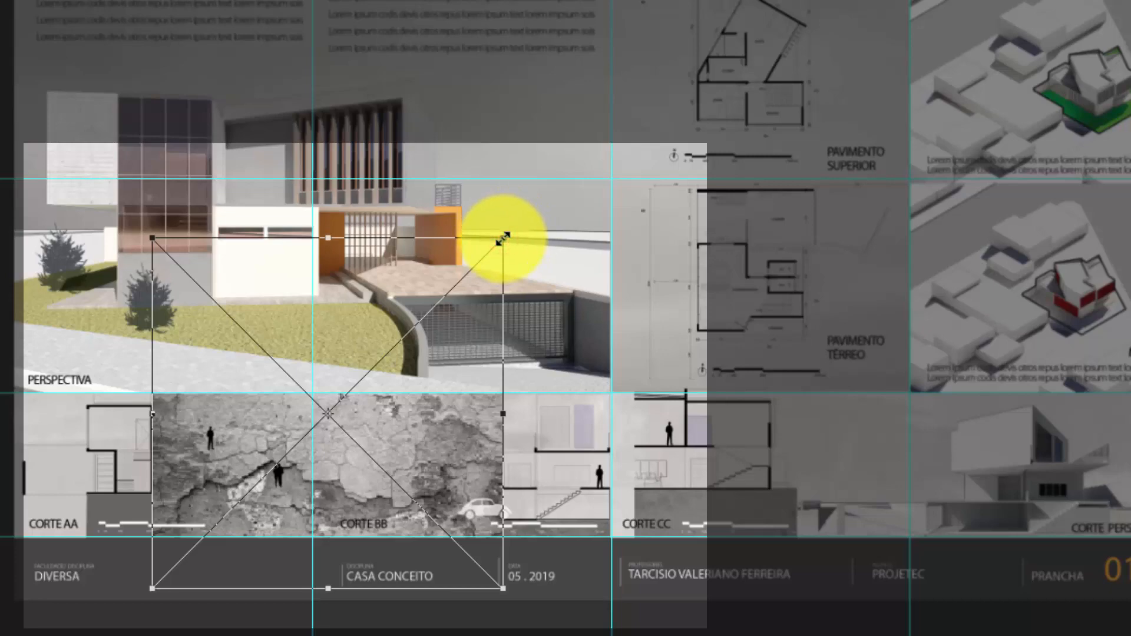
{"action": "left_click_drag", "start_coordinate": [502, 236], "coordinate": [621, 180]}
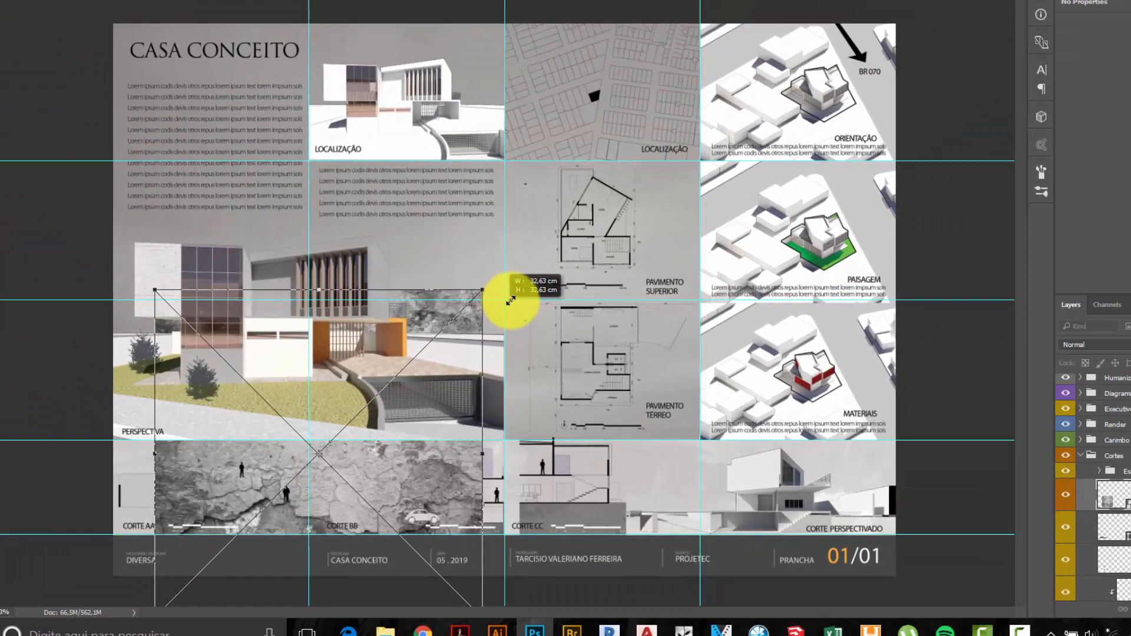
{"action": "left_click_drag", "start_coordinate": [510, 300], "coordinate": [419, 375]}
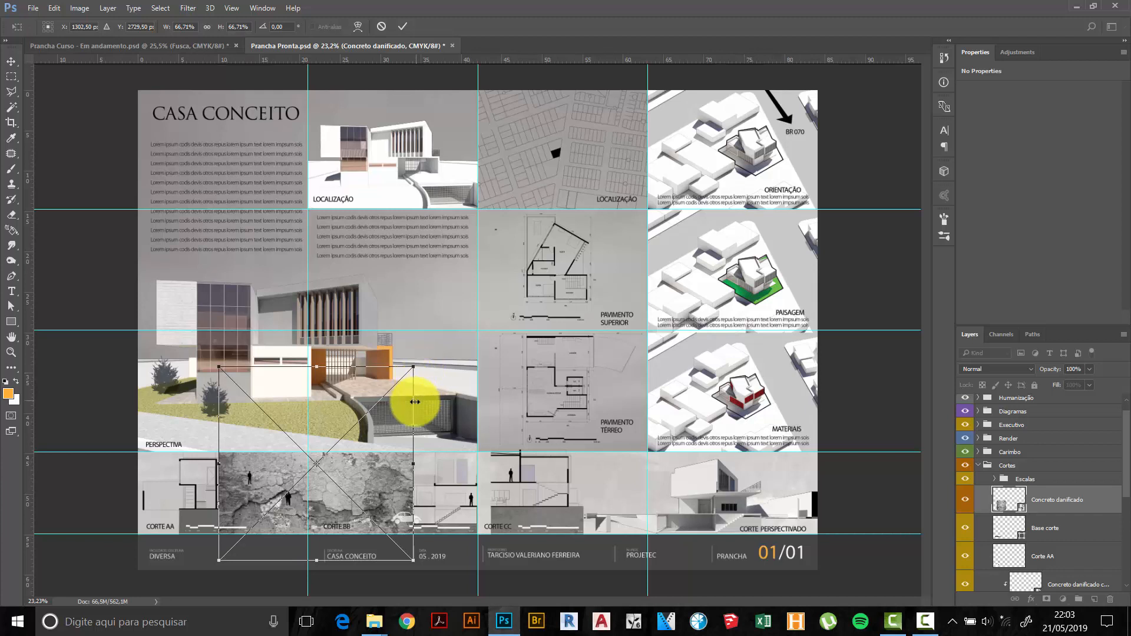
{"action": "left_click_drag", "start_coordinate": [361, 480], "coordinate": [298, 497]}
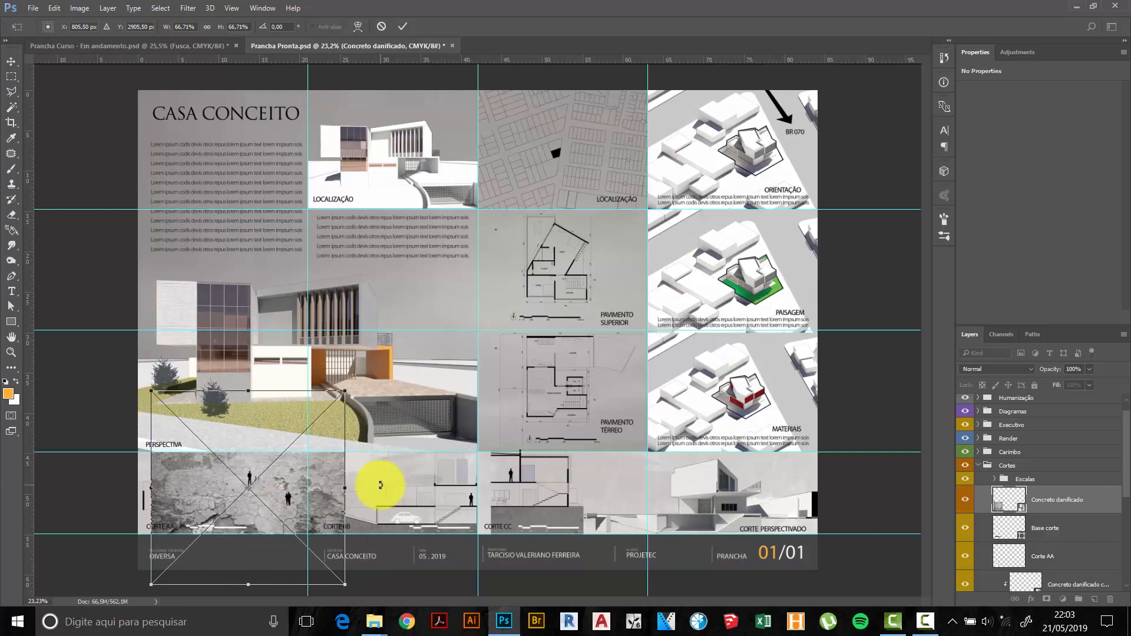
{"action": "key", "text": "Return"}
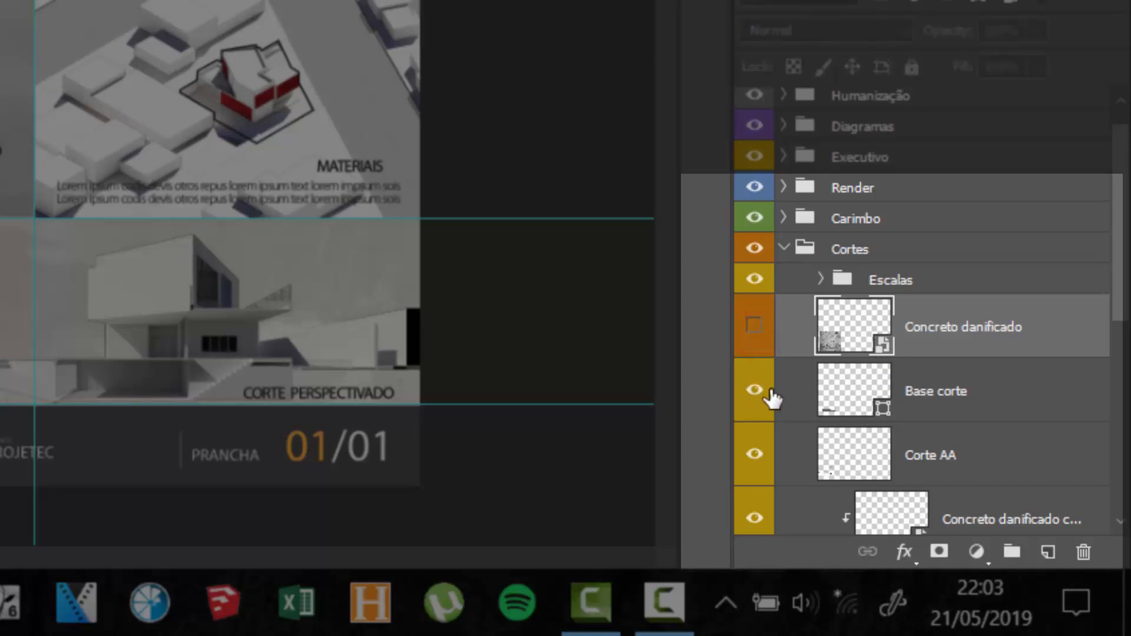
Turn on the Concreto danificado layer's visibility and clip it to the Base corte shape directly beneath it.
{"action": "left_click", "coordinate": [751, 328]}
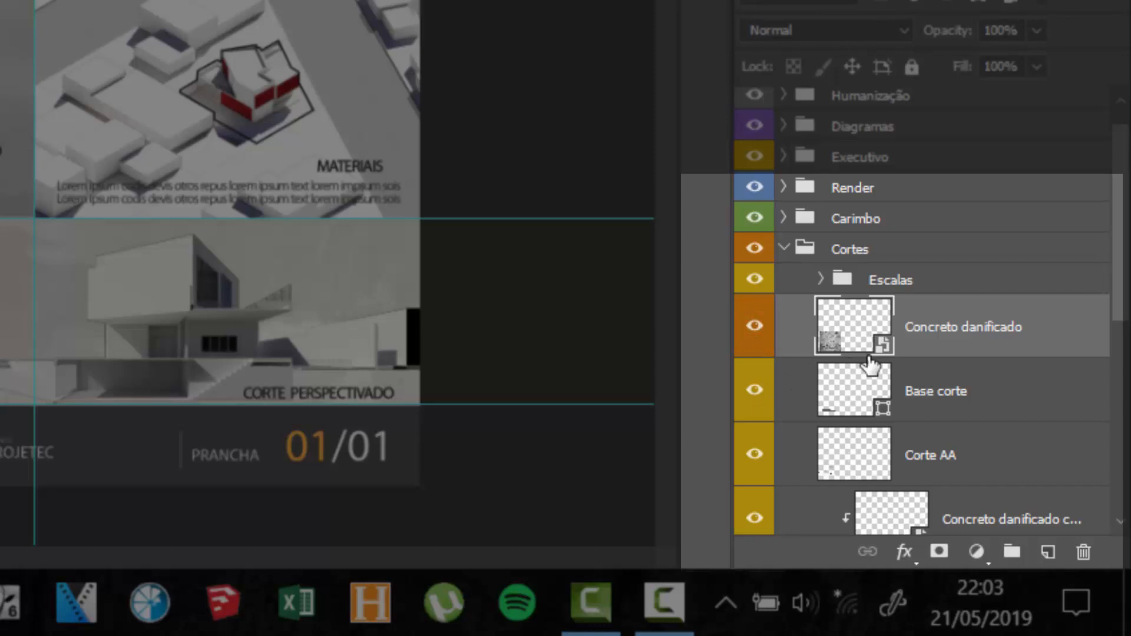
{"action": "key", "text": "alt"}
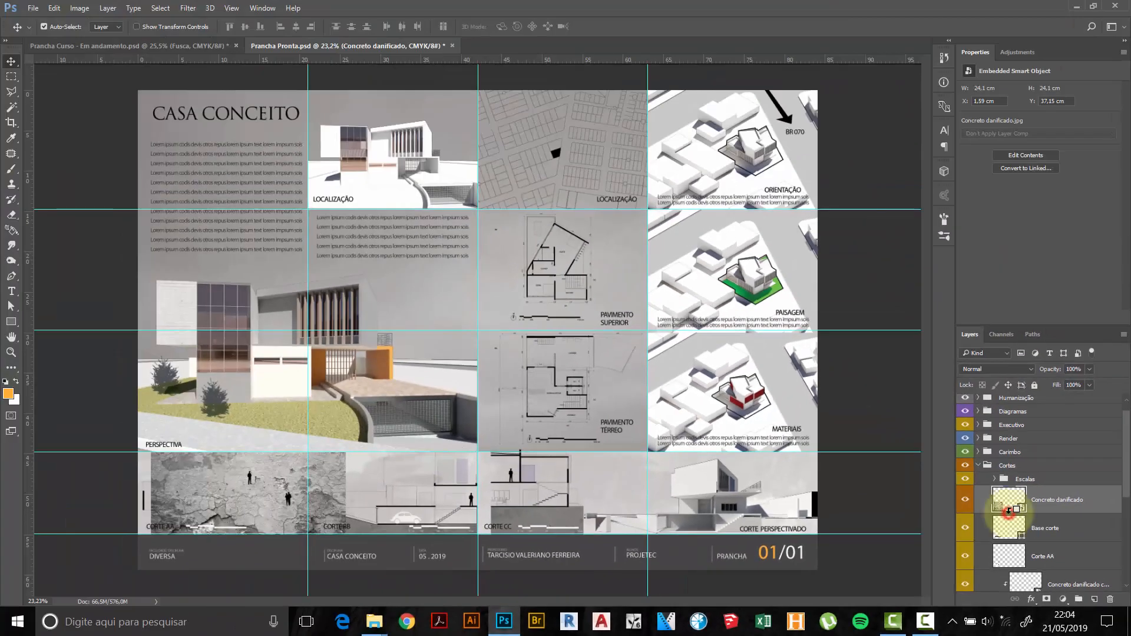
{"action": "left_click", "coordinate": [1009, 511], "text": "alt"}
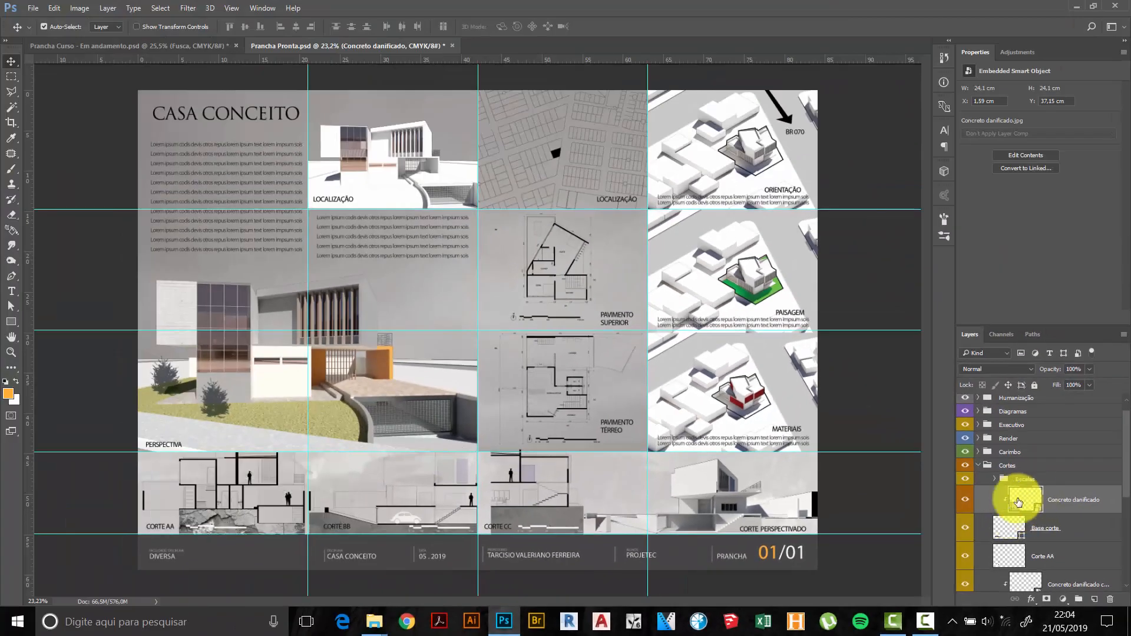
Toggle the Base corte shape off and on to check how it masks the concrete texture beneath section Corte AA.
{"action": "scroll", "coordinate": [168, 543], "scroll_direction": "up", "scroll_amount": 3}
{"action": "scroll", "coordinate": [166, 544], "scroll_direction": "up", "scroll_amount": 4}
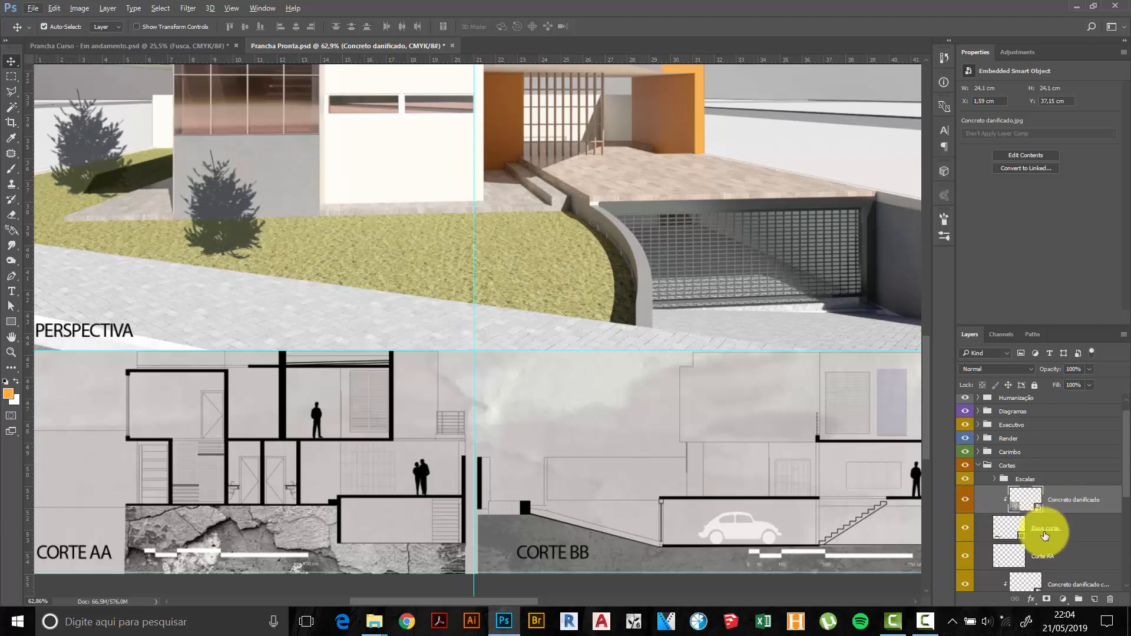
{"action": "left_click", "coordinate": [965, 532]}
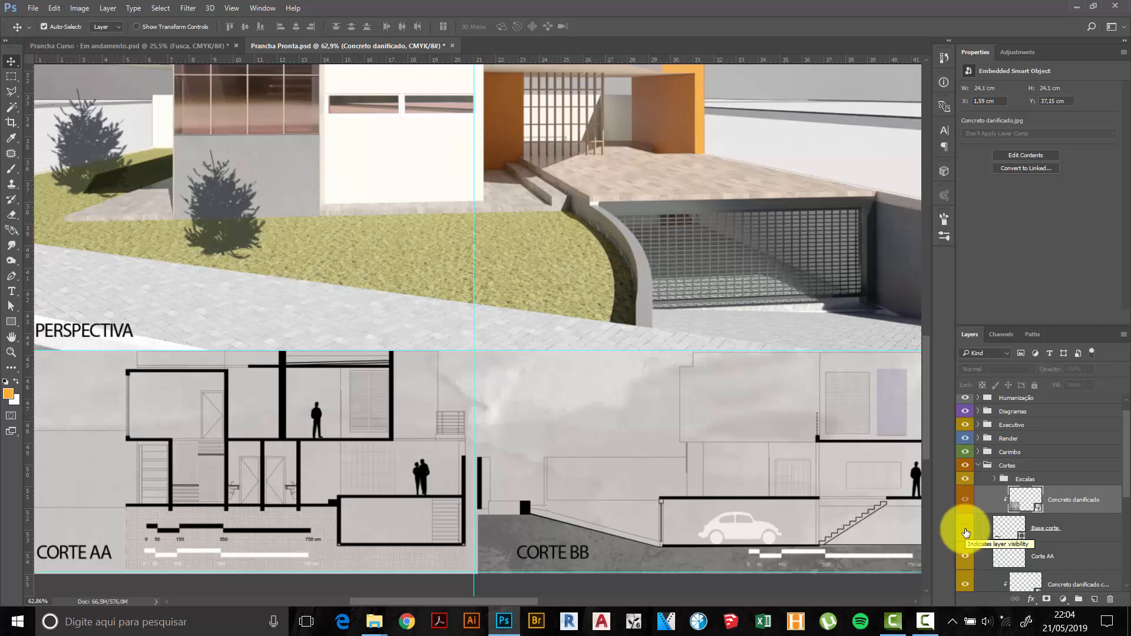
{"action": "left_click", "coordinate": [1035, 498]}
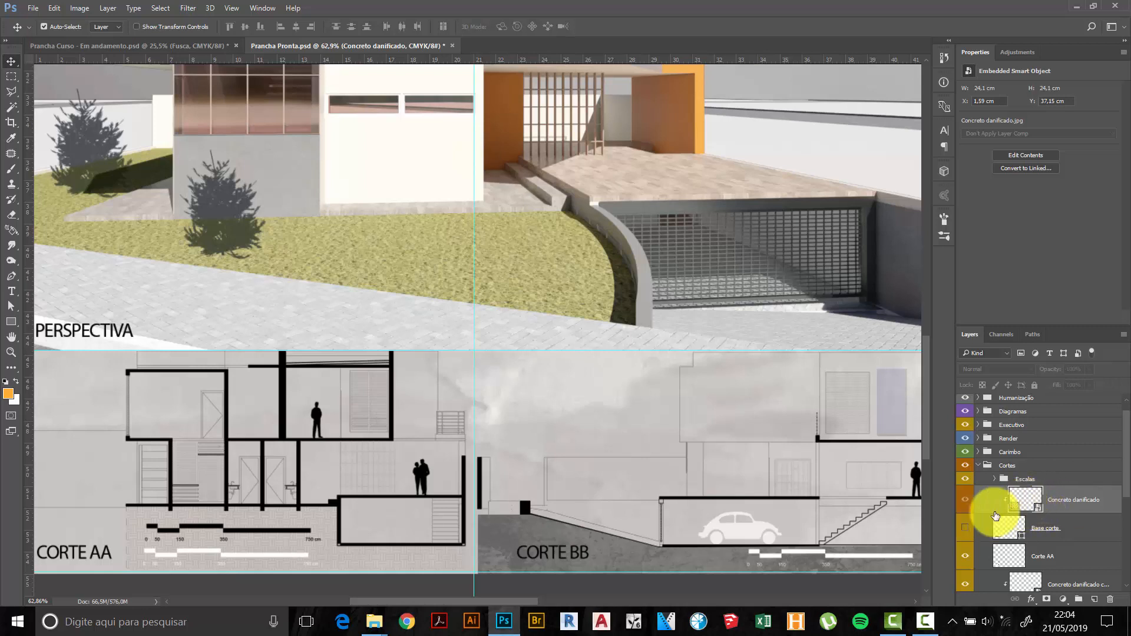
{"action": "left_click", "coordinate": [965, 532]}
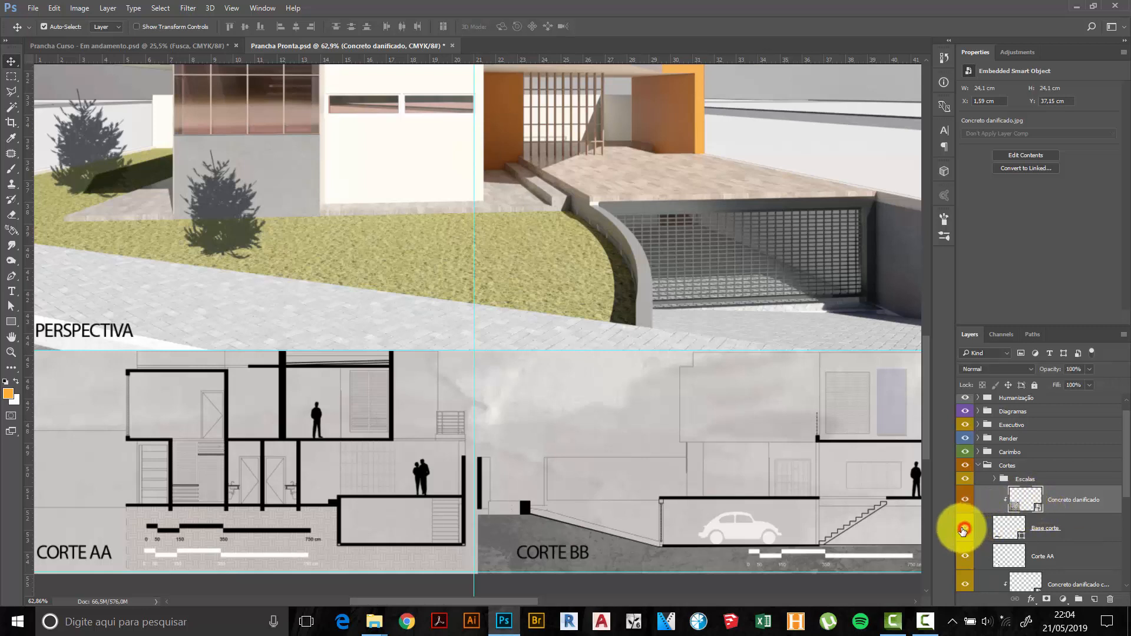
{"action": "scroll", "coordinate": [543, 378], "scroll_direction": "down", "scroll_amount": 3}
{"action": "scroll", "coordinate": [418, 386], "scroll_direction": "down", "scroll_amount": 3}
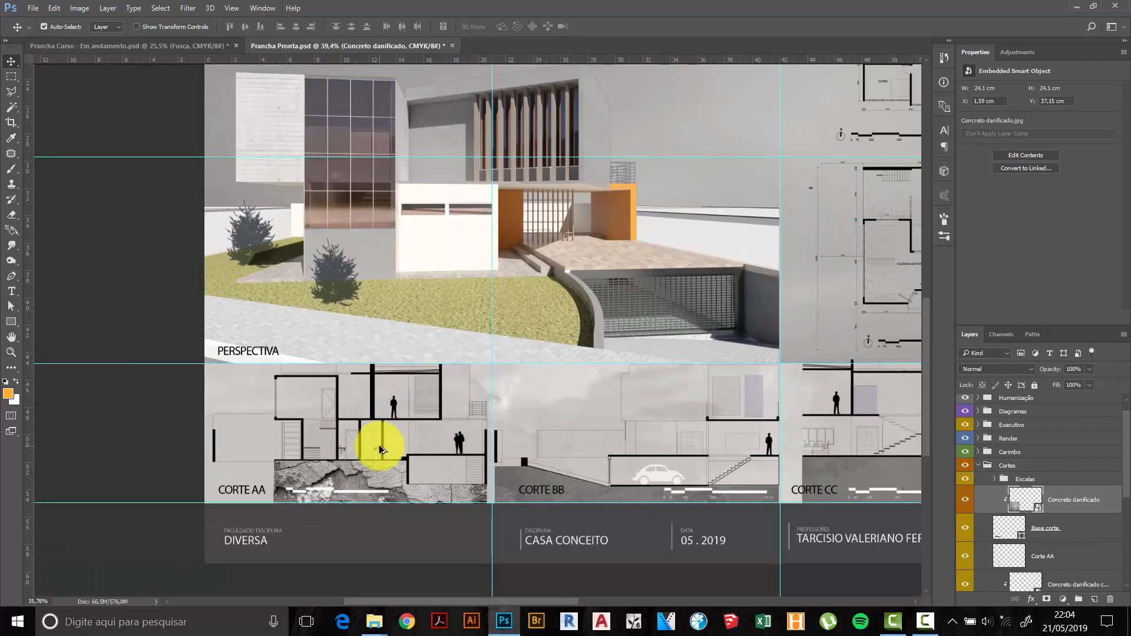
{"action": "scroll", "coordinate": [467, 505], "scroll_direction": "up", "scroll_amount": 5}
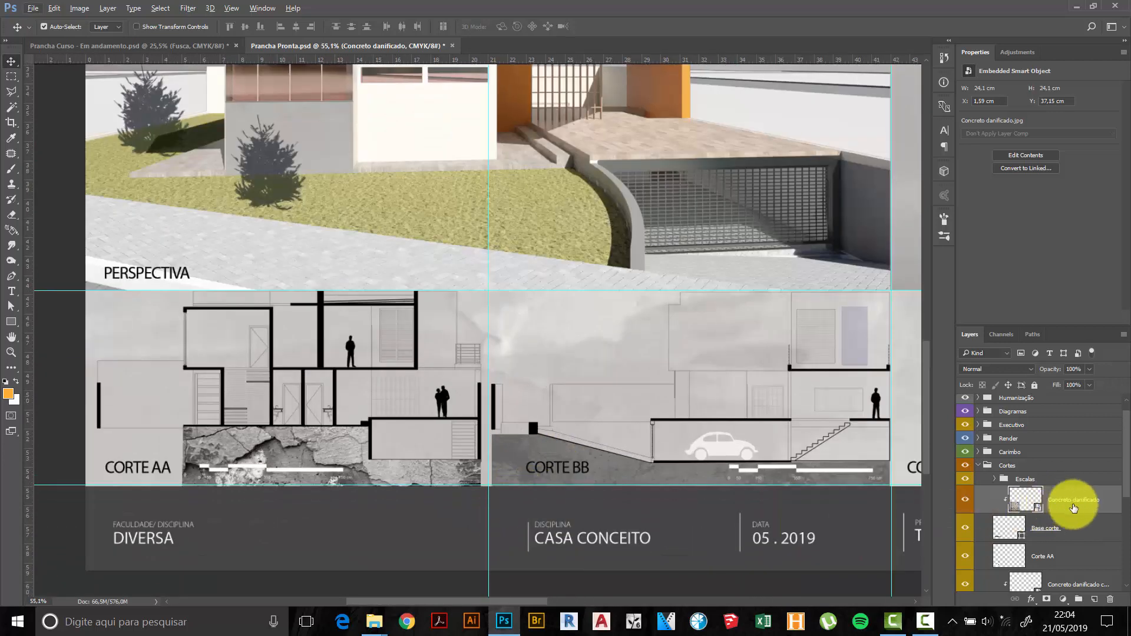
{"action": "key", "text": "ctrl+0"}
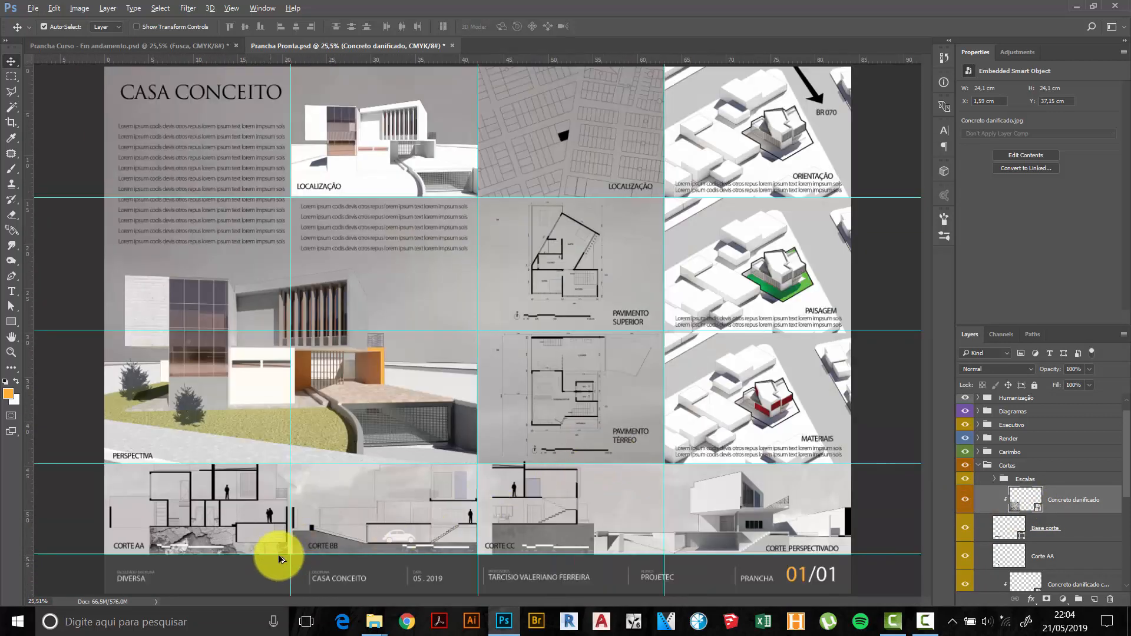
Set the Concreto danificado layer's blending mode to Lighter Color and its opacity to 25%.
{"action": "scroll", "coordinate": [253, 564], "scroll_direction": "up", "scroll_amount": 2}
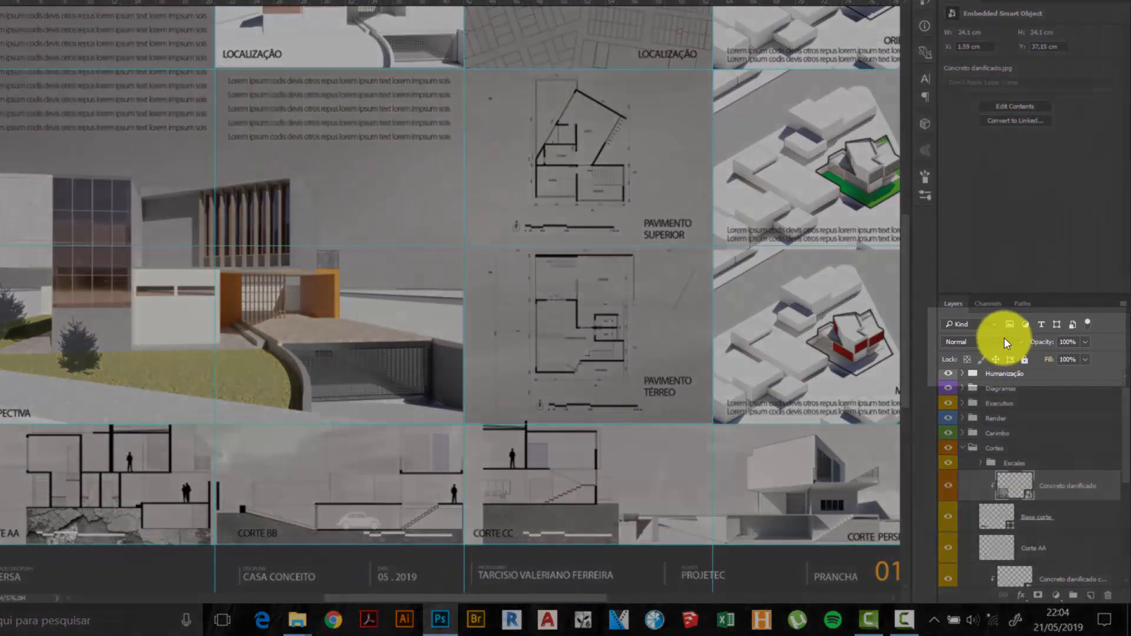
{"action": "left_click", "coordinate": [1005, 343]}
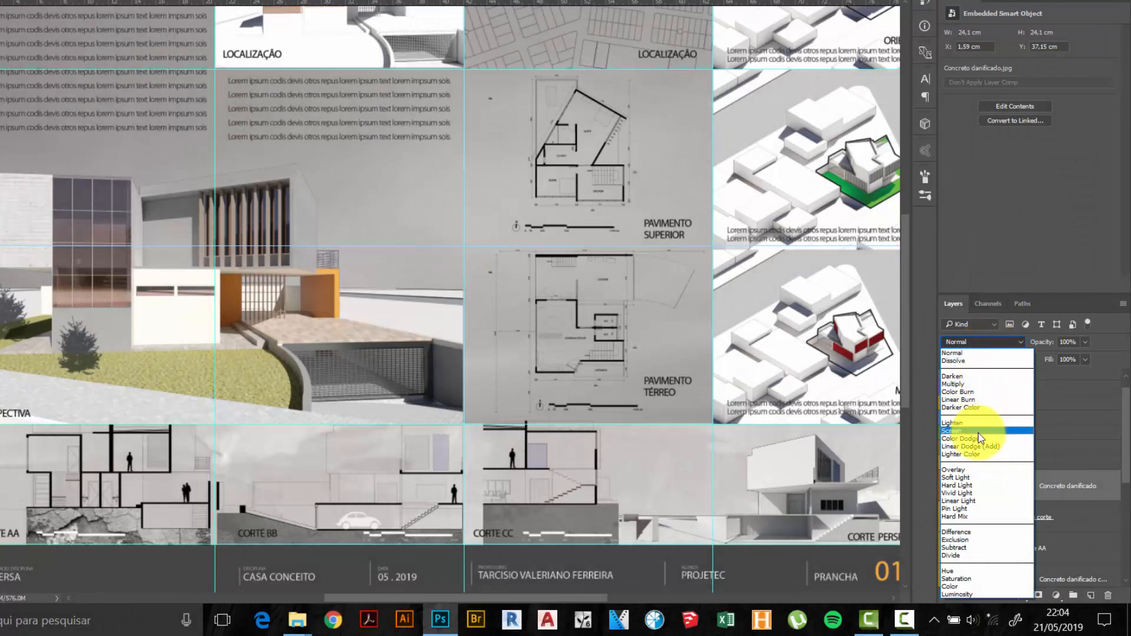
{"action": "left_click", "coordinate": [974, 455]}
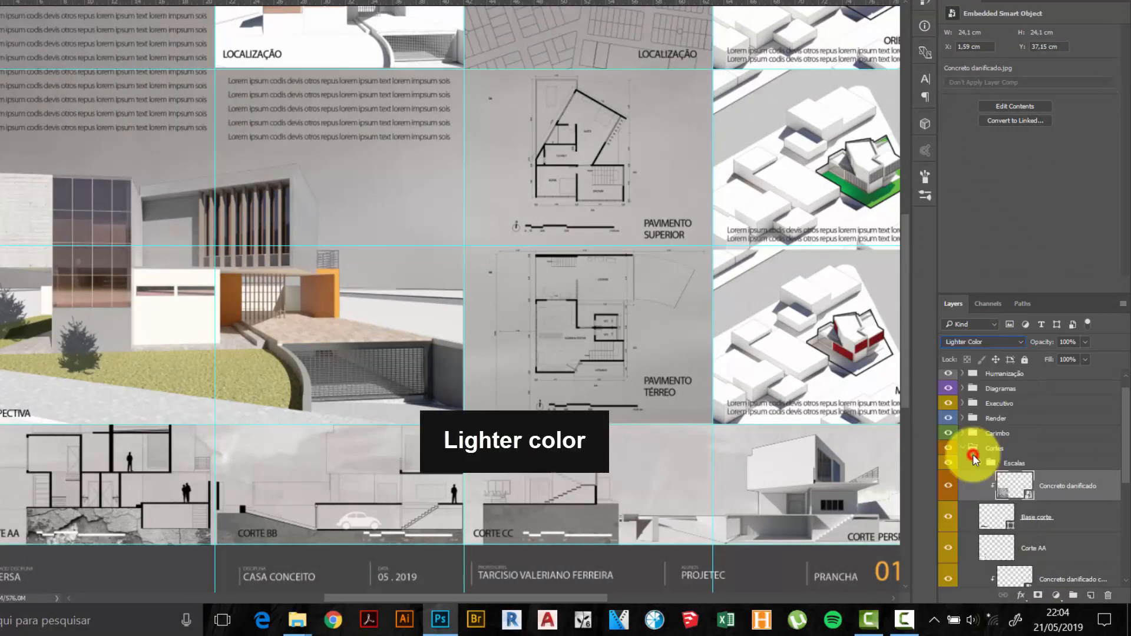
{"action": "left_click", "coordinate": [1085, 341]}
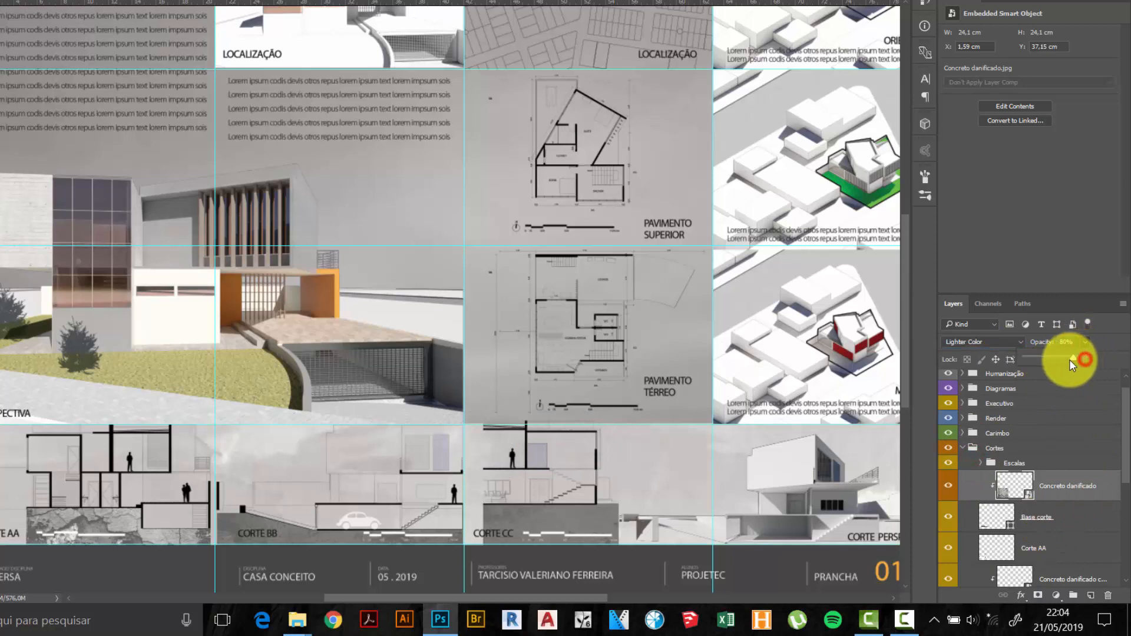
{"action": "left_click_drag", "start_coordinate": [1050, 359], "coordinate": [1042, 360]}
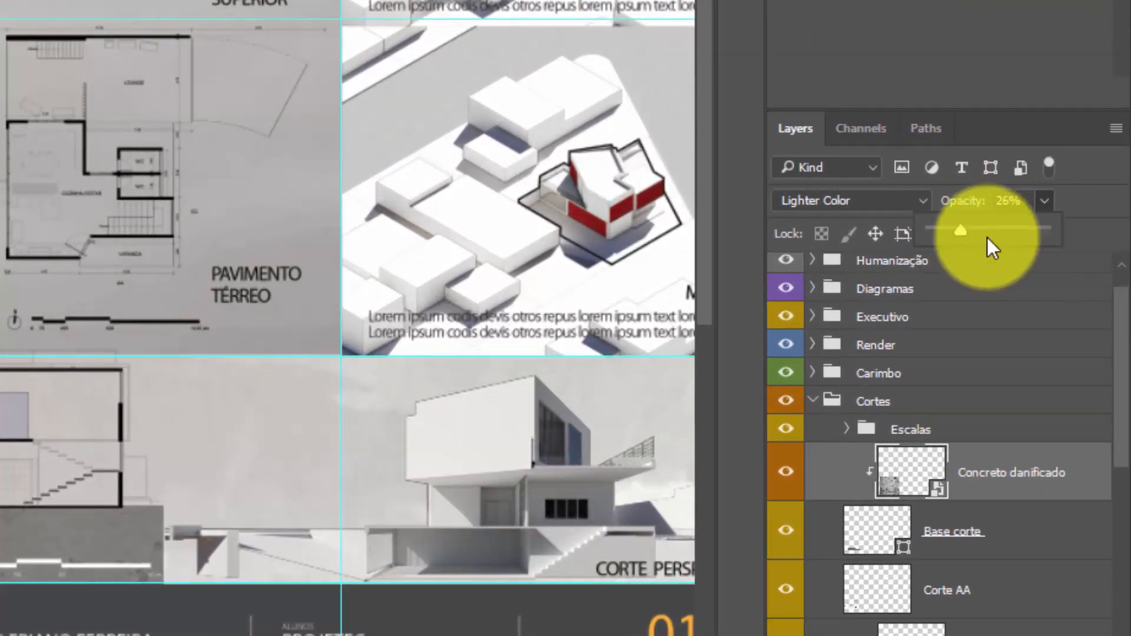
{"action": "left_click", "coordinate": [1024, 205]}
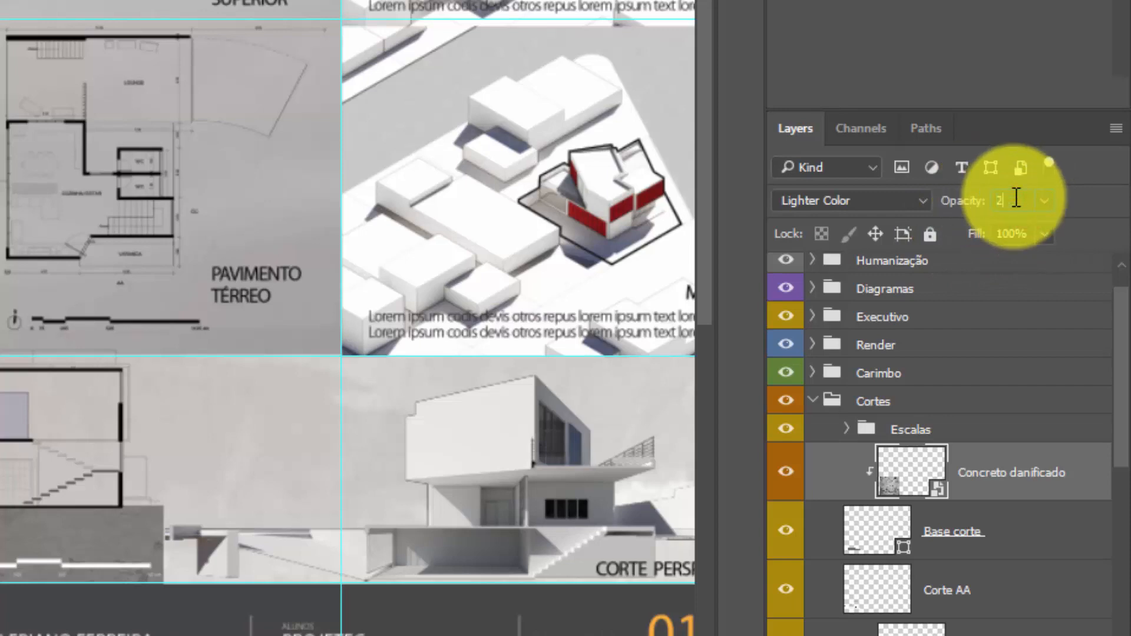
{"action": "key", "text": "Return"}
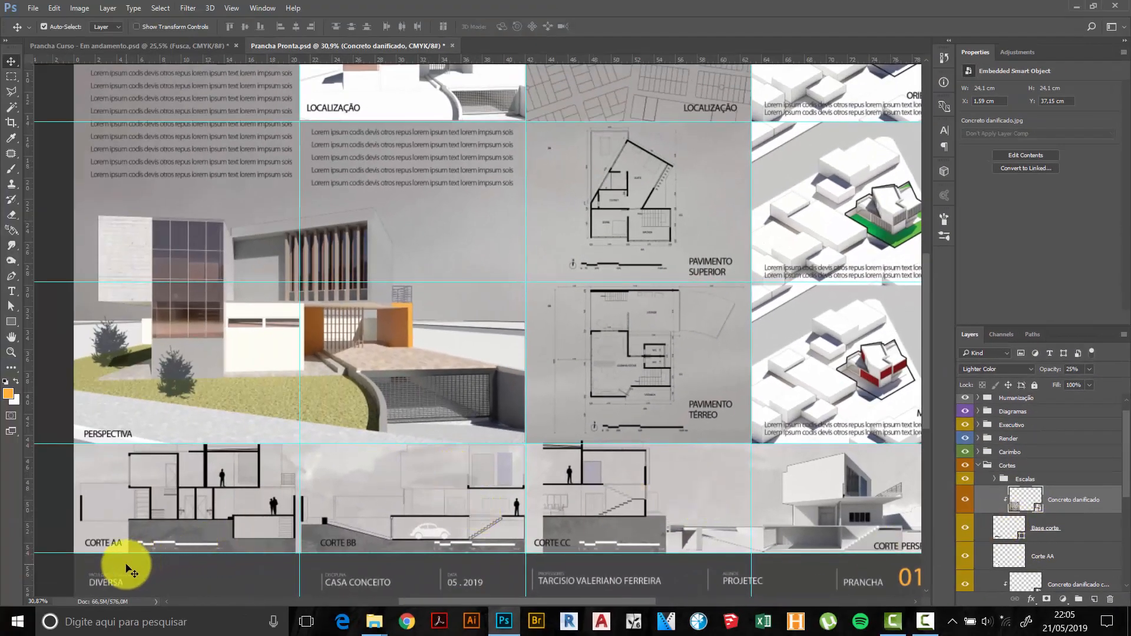
Examine the concrete ground texture across sections Corte AA, BB and CC, selecting the texture copy used under Corte BB.
{"action": "scroll", "coordinate": [128, 566], "scroll_direction": "up", "scroll_amount": 6}
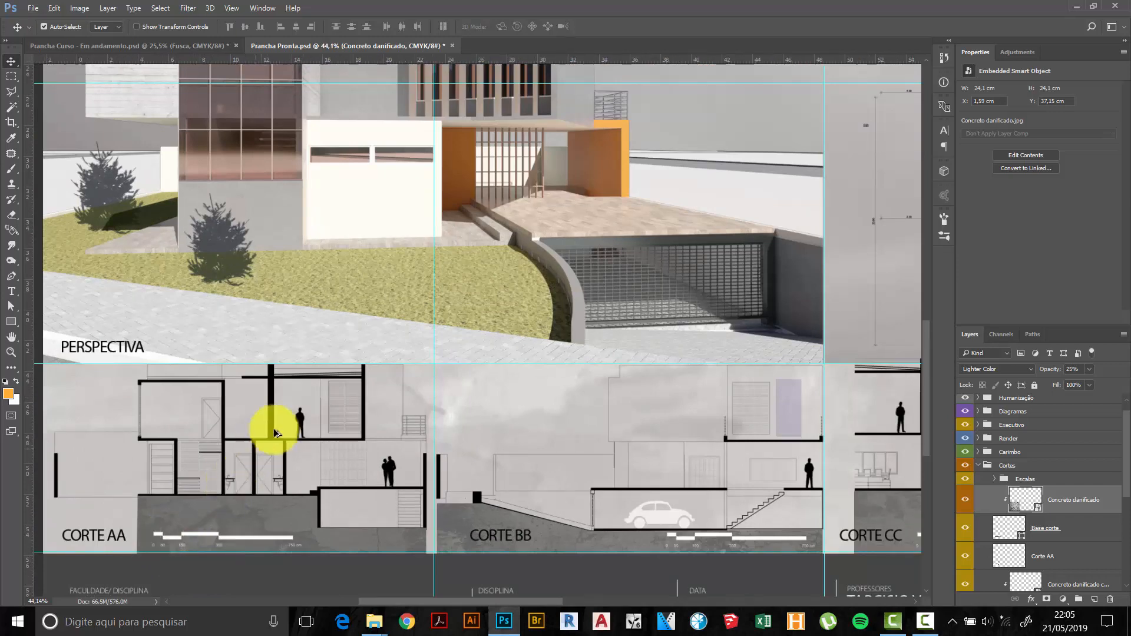
{"action": "scroll", "coordinate": [273, 429], "scroll_direction": "down", "scroll_amount": 3}
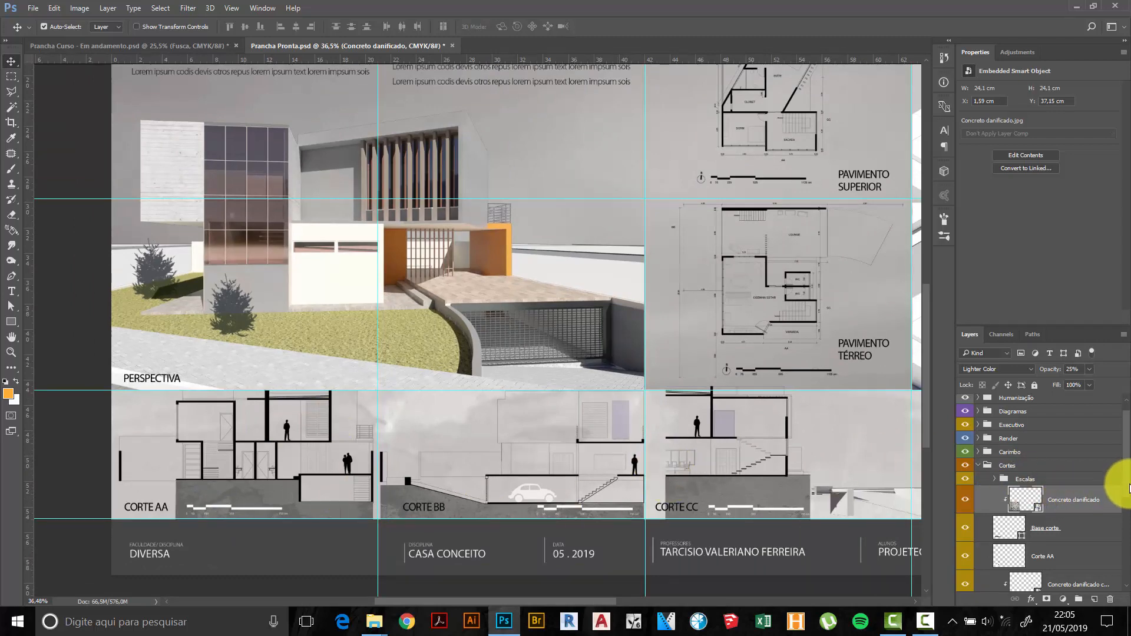
{"action": "scroll", "coordinate": [1064, 498], "scroll_direction": "down", "scroll_amount": 2}
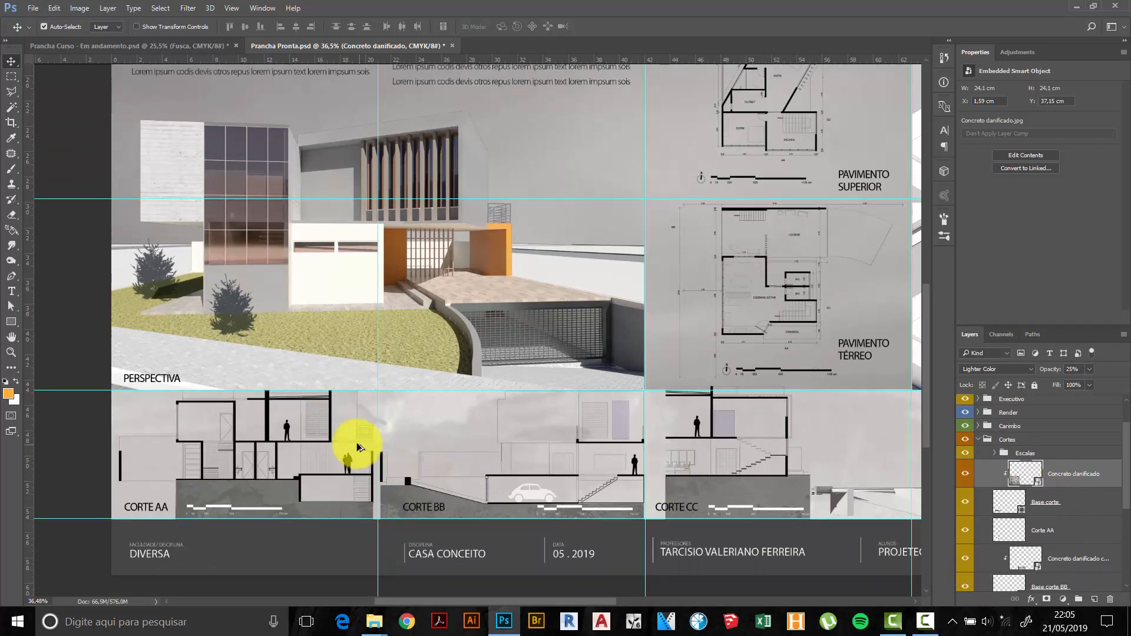
{"action": "scroll", "coordinate": [500, 525], "scroll_direction": "up", "scroll_amount": 5}
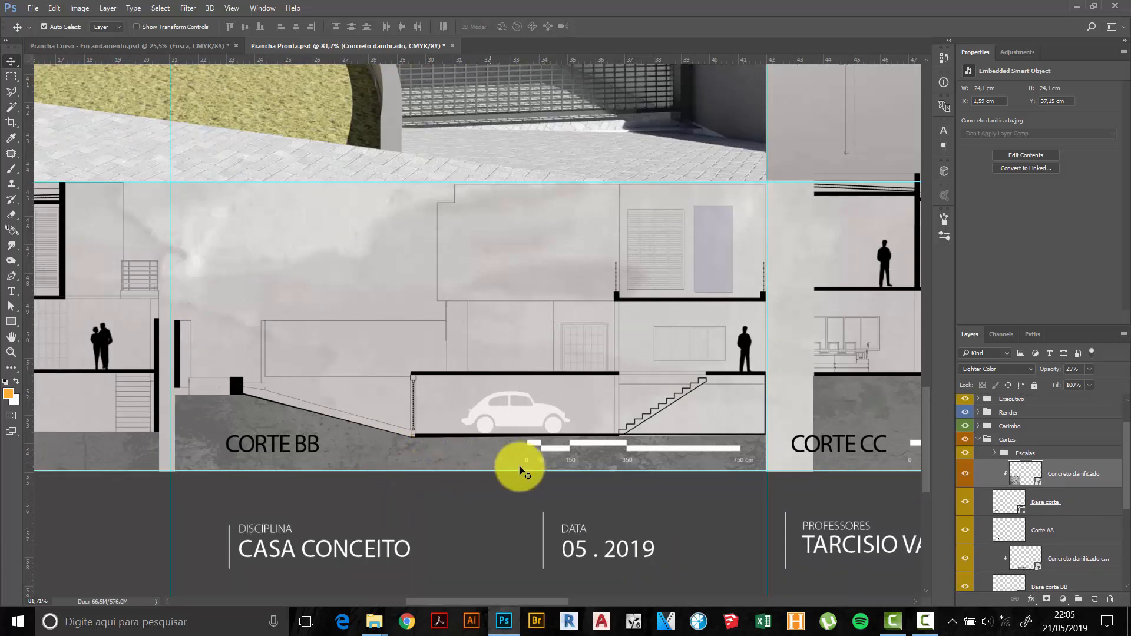
{"action": "scroll", "coordinate": [441, 412], "scroll_direction": "down", "scroll_amount": 3}
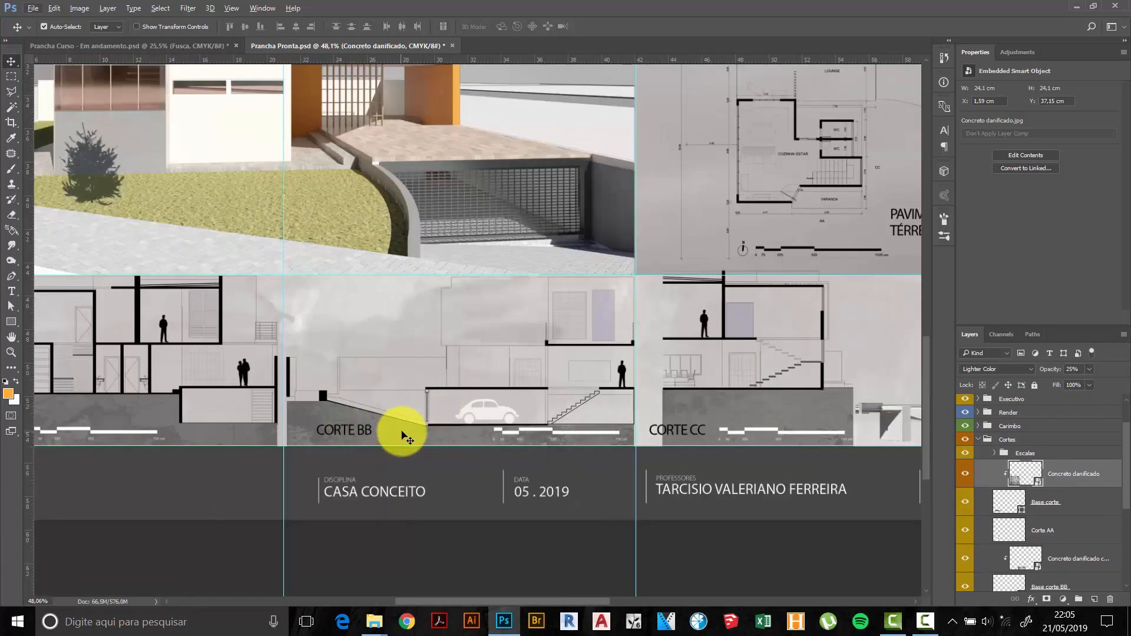
{"action": "left_click", "coordinate": [422, 434]}
{"action": "mouse_move", "coordinate": [409, 437]}
{"action": "left_mouse_down"}
{"action": "mouse_move", "coordinate": [418, 398]}
{"action": "mouse_move", "coordinate": [381, 355]}
{"action": "mouse_move", "coordinate": [408, 419]}
{"action": "mouse_move", "coordinate": [429, 423]}
{"action": "mouse_move", "coordinate": [401, 426]}
{"action": "left_mouse_up"}
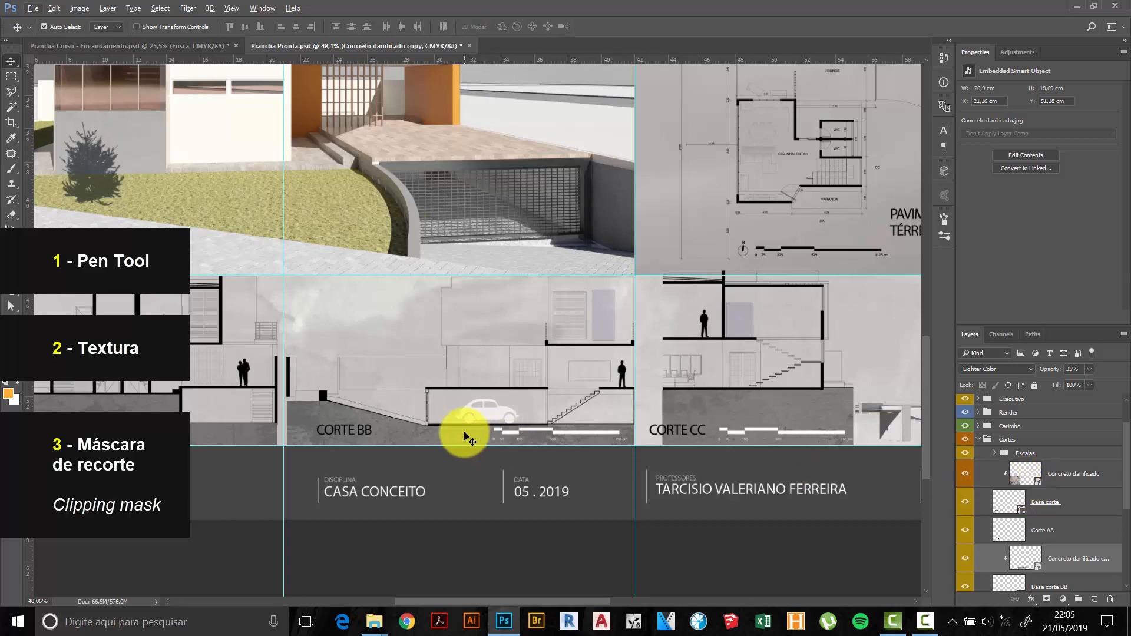
{"action": "key", "text": "ctrl+0"}
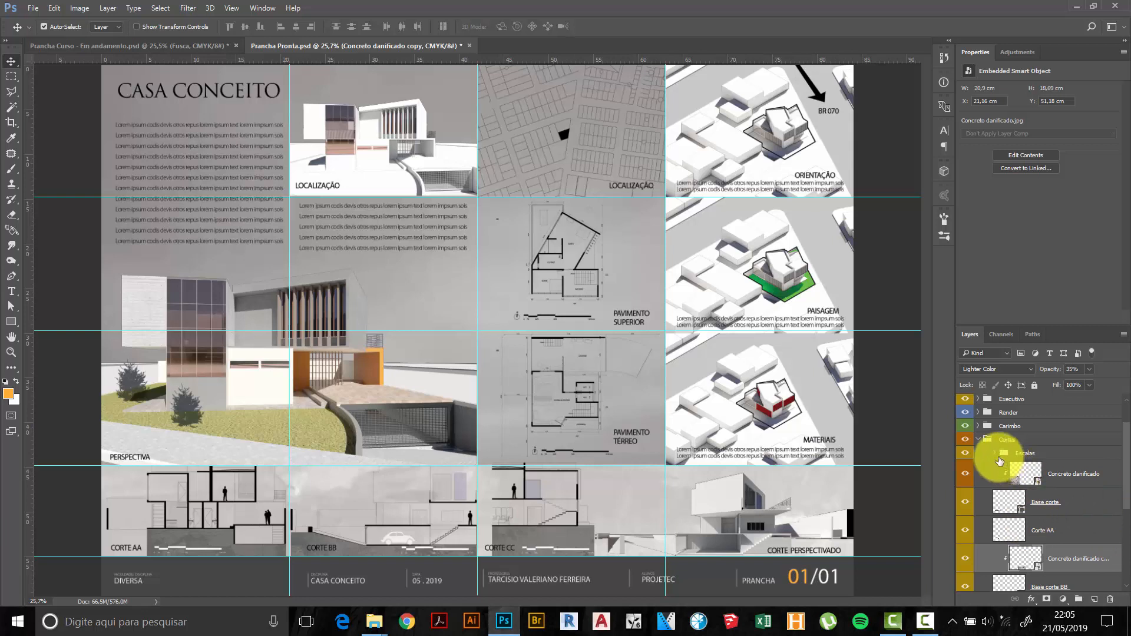
Collapse the Cortes layer group and briefly review the layers inside the Texturas group.
{"action": "left_click", "coordinate": [978, 441]}
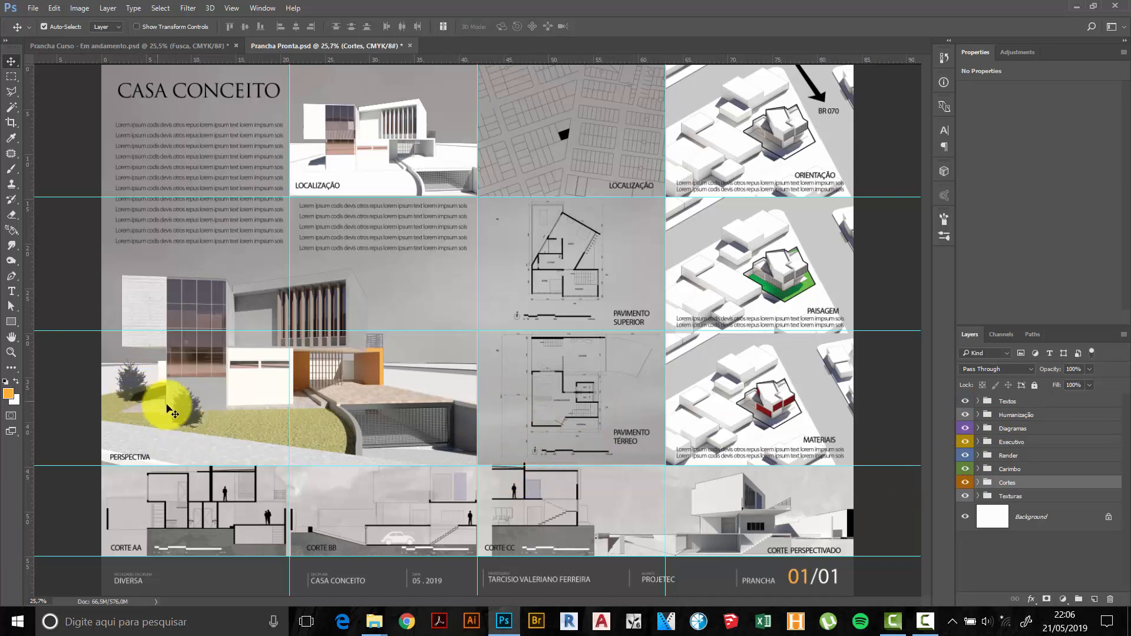
{"action": "left_click", "coordinate": [980, 497]}
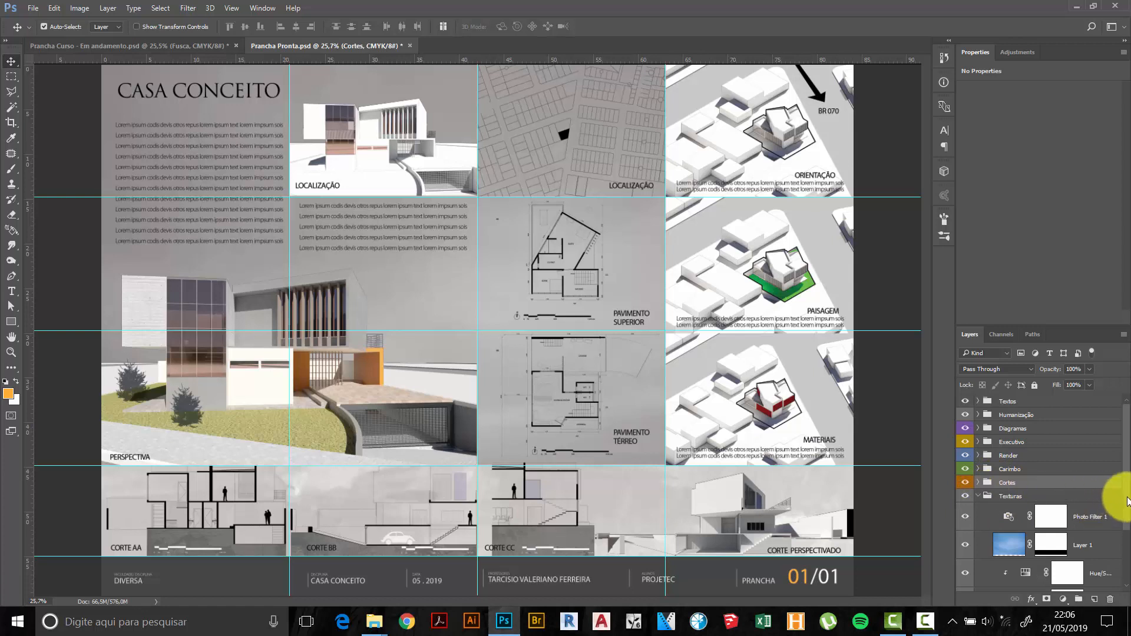
{"action": "scroll", "coordinate": [1112, 500], "scroll_direction": "down", "scroll_amount": 2}
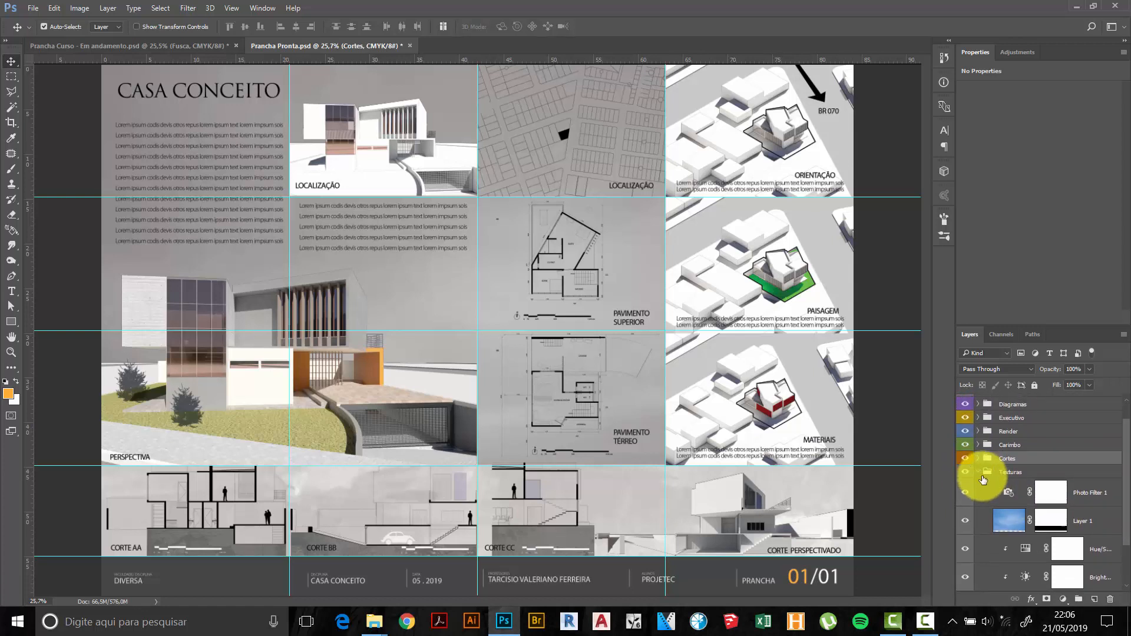
{"action": "left_click", "coordinate": [979, 472]}
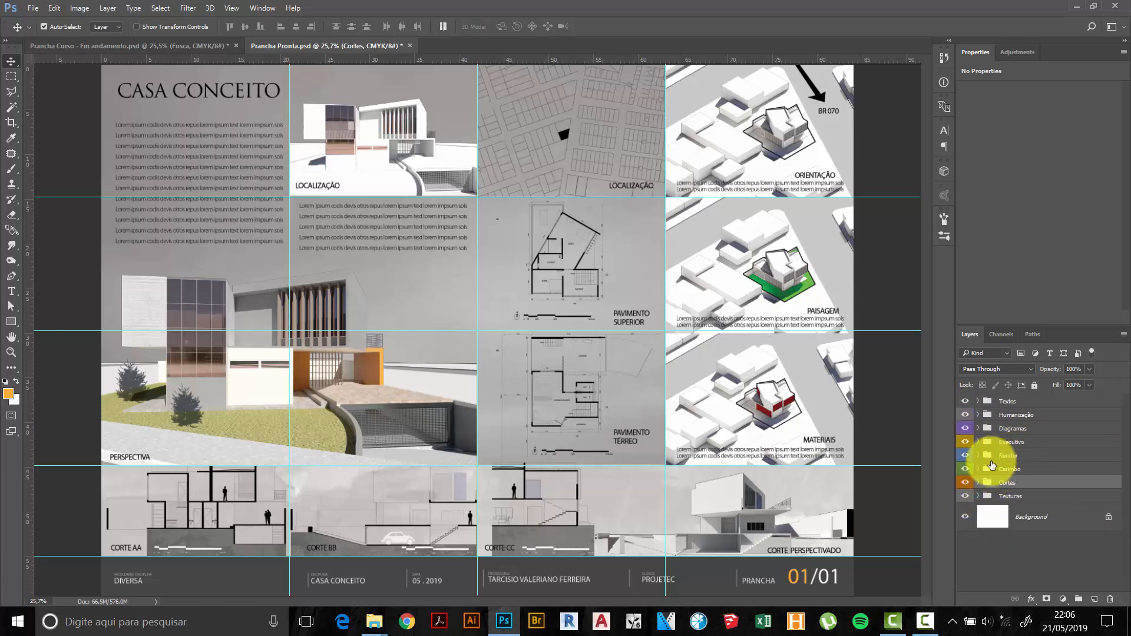
Expand the Humanização group and toggle the Vegetação Cortes and Vegetação 1 layers to check which trees each one holds.
{"action": "left_click", "coordinate": [978, 415]}
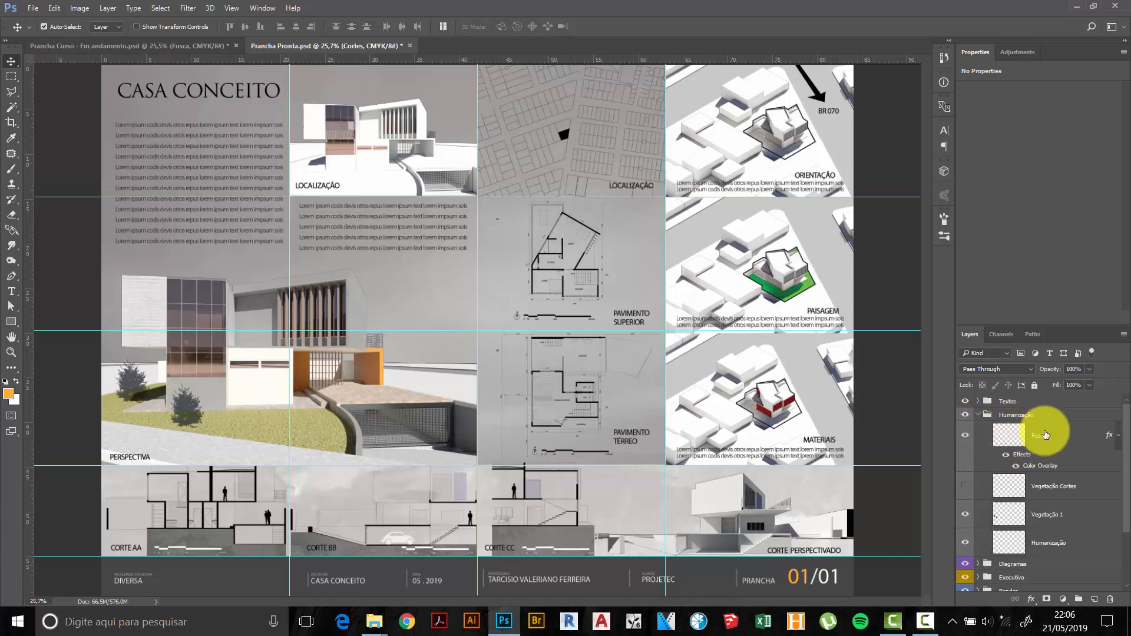
{"action": "scroll", "coordinate": [1127, 471], "scroll_direction": "down", "scroll_amount": 1}
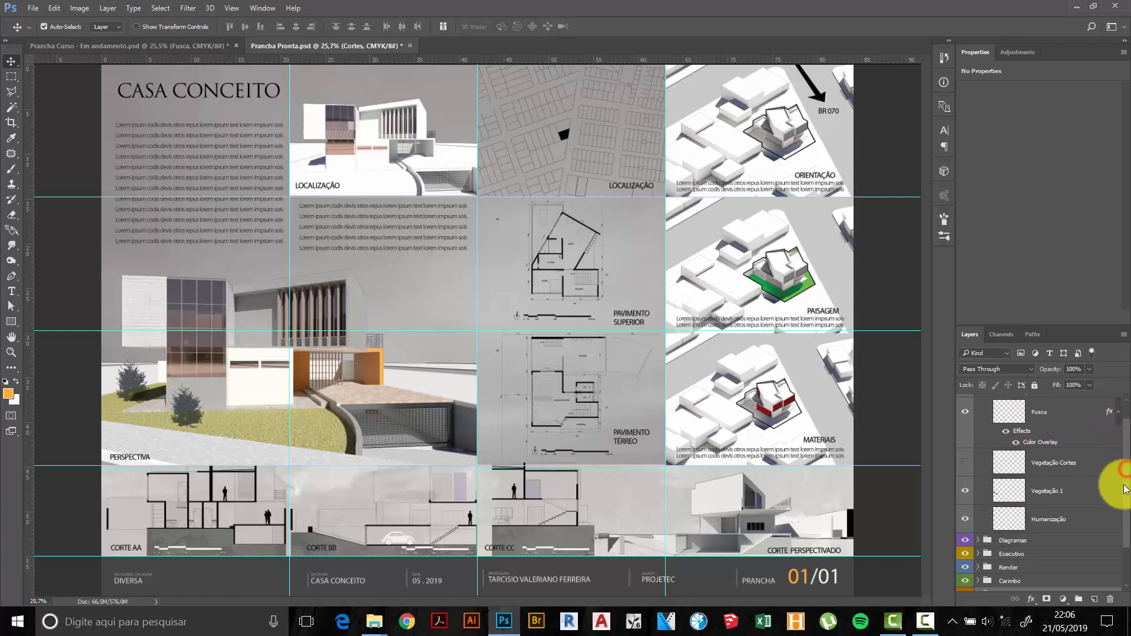
{"action": "left_click", "coordinate": [1090, 463]}
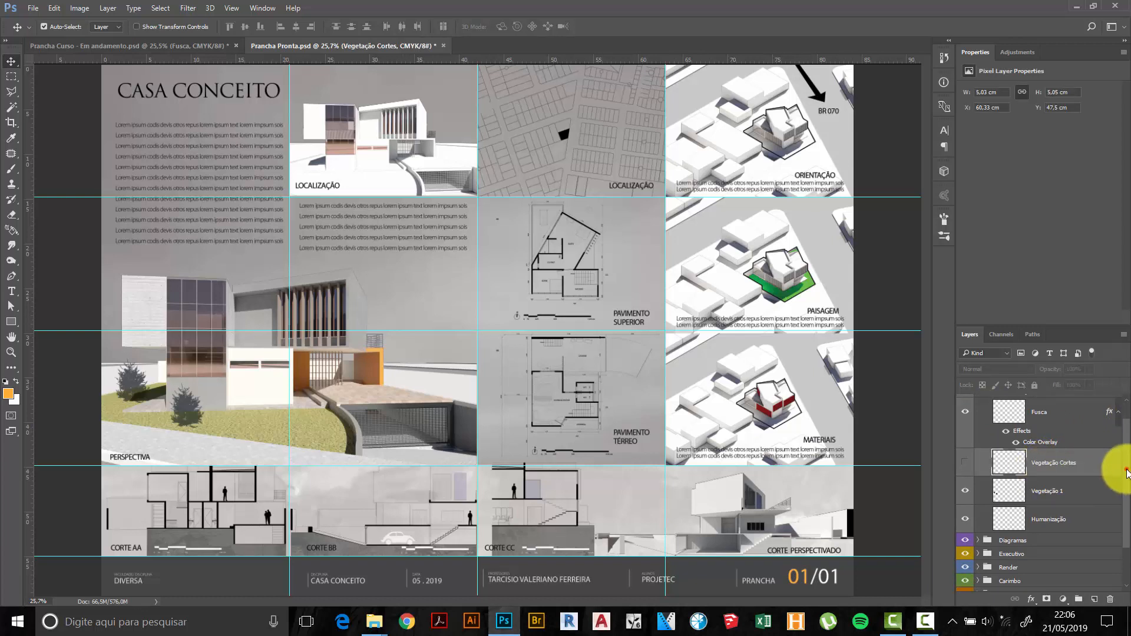
{"action": "scroll", "coordinate": [1127, 471], "scroll_direction": "up", "scroll_amount": 1}
{"action": "left_click", "coordinate": [965, 484]}
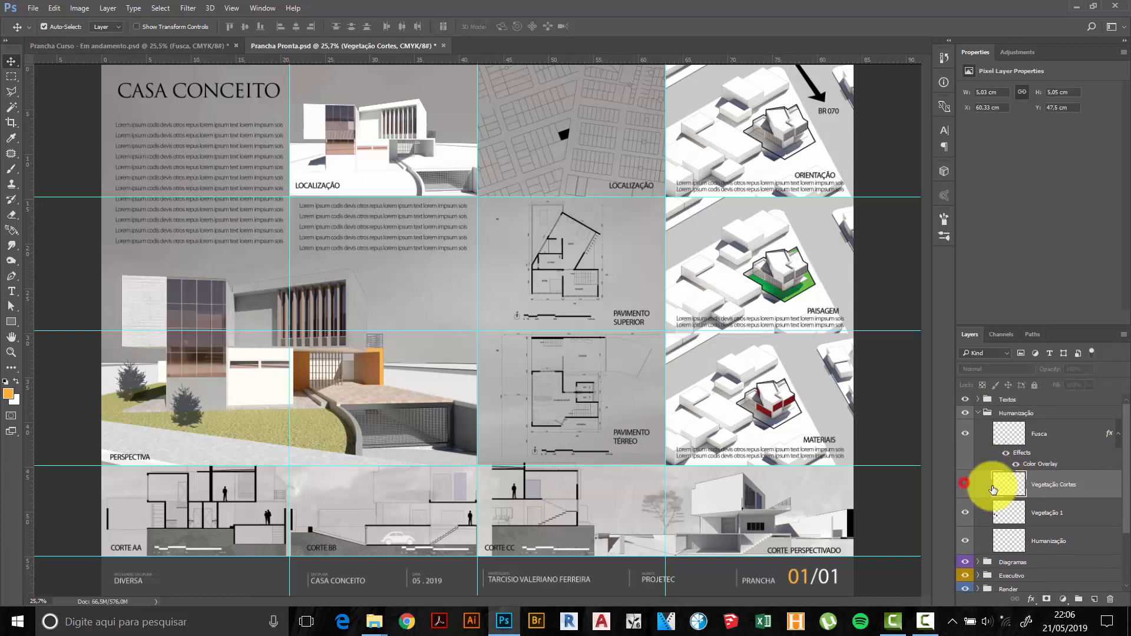
{"action": "left_click", "coordinate": [1046, 513]}
{"action": "left_click", "coordinate": [965, 513]}
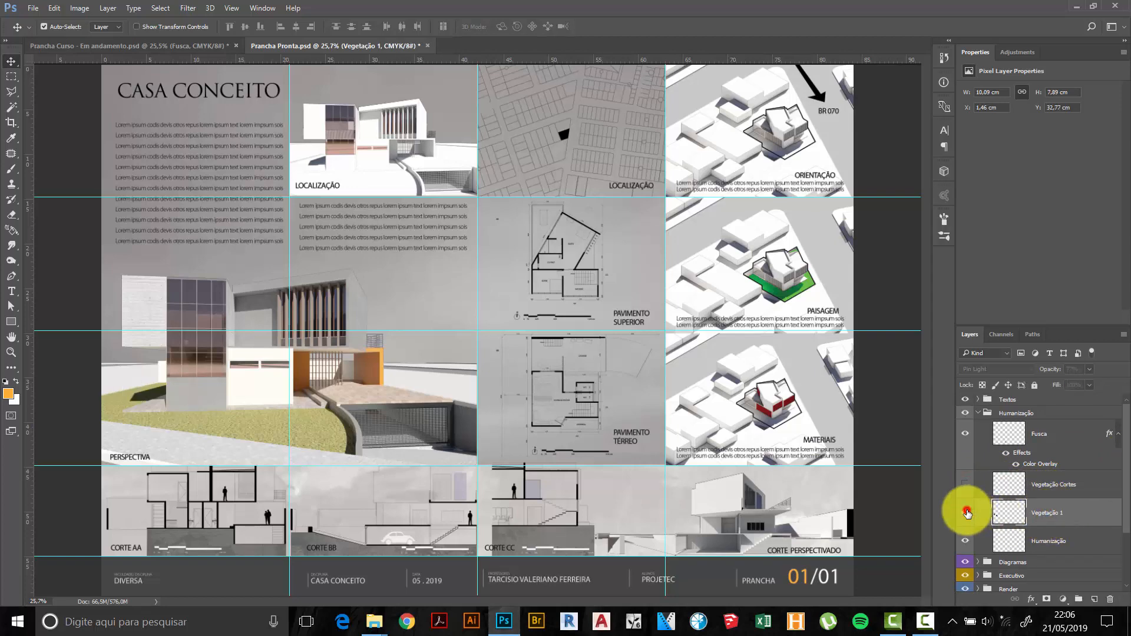
{"action": "left_click", "coordinate": [966, 512]}
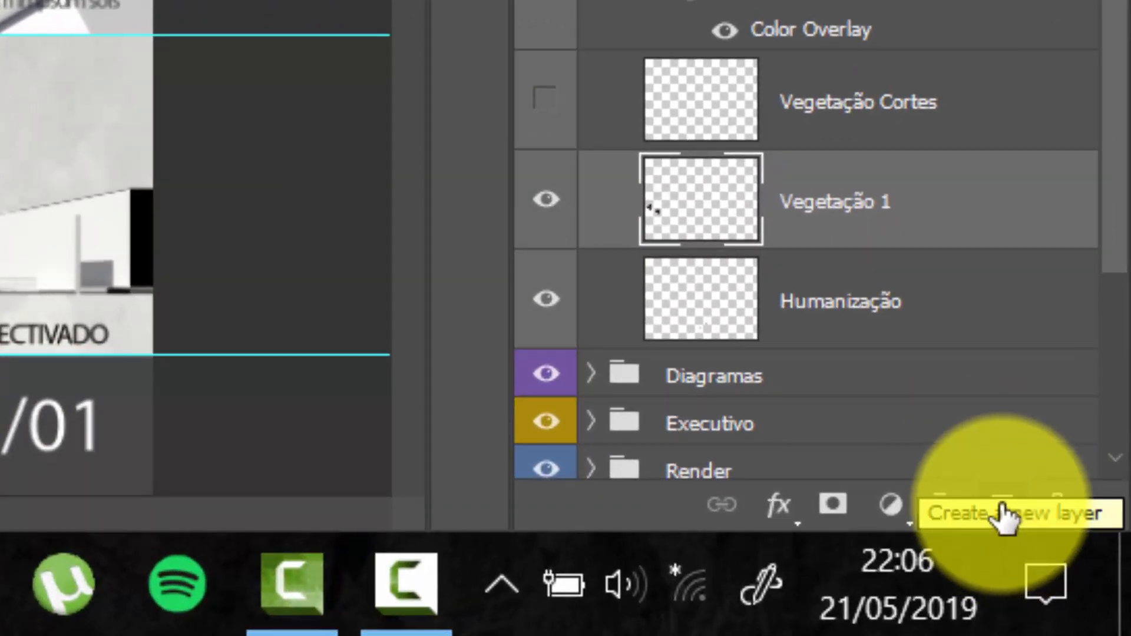
Create a new layer directly above Vegetação 1 in the Humanização group and activate the Brush tool.
{"action": "left_click", "coordinate": [1004, 515]}
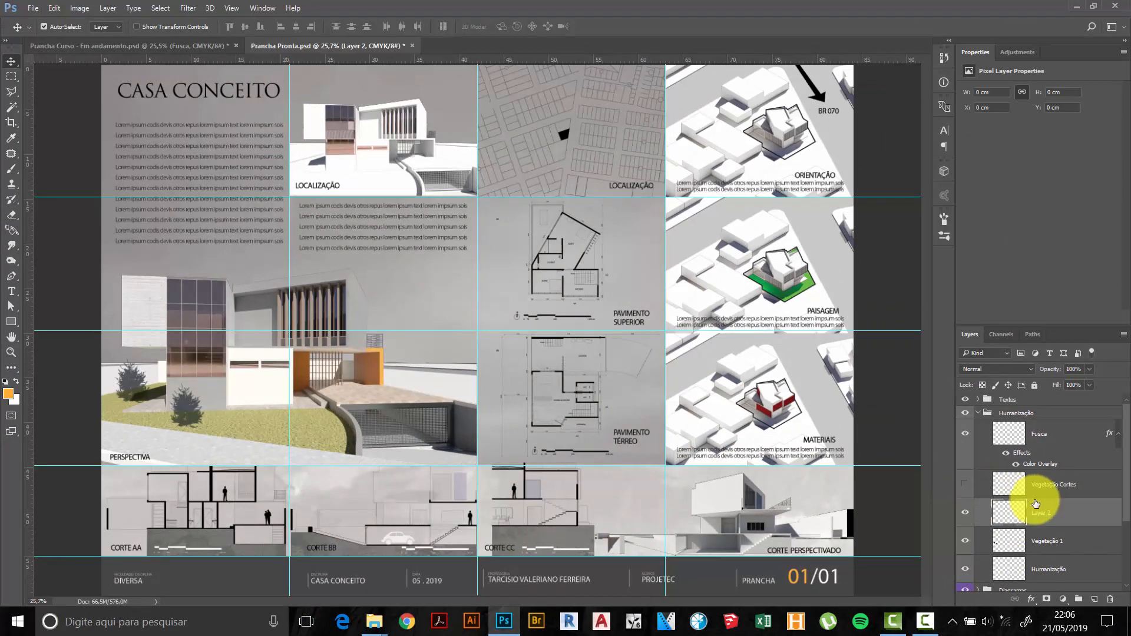
{"action": "key", "text": "b"}
{"action": "scroll", "coordinate": [1060, 510], "scroll_direction": "down", "scroll_amount": 2}
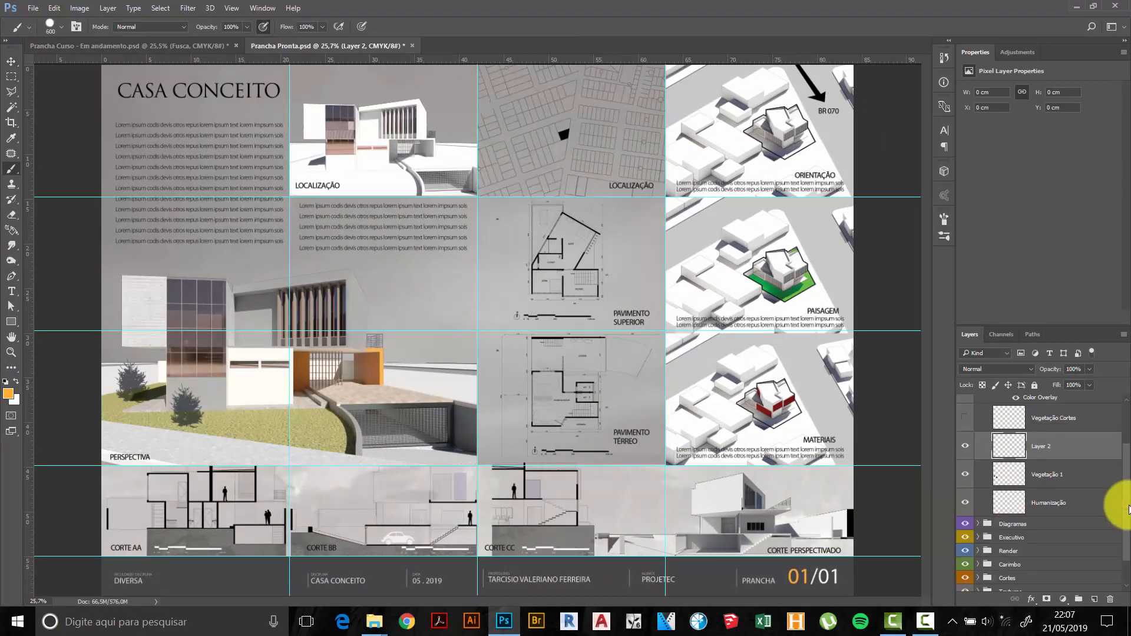
{"action": "scroll", "coordinate": [1128, 510], "scroll_direction": "down", "scroll_amount": 1}
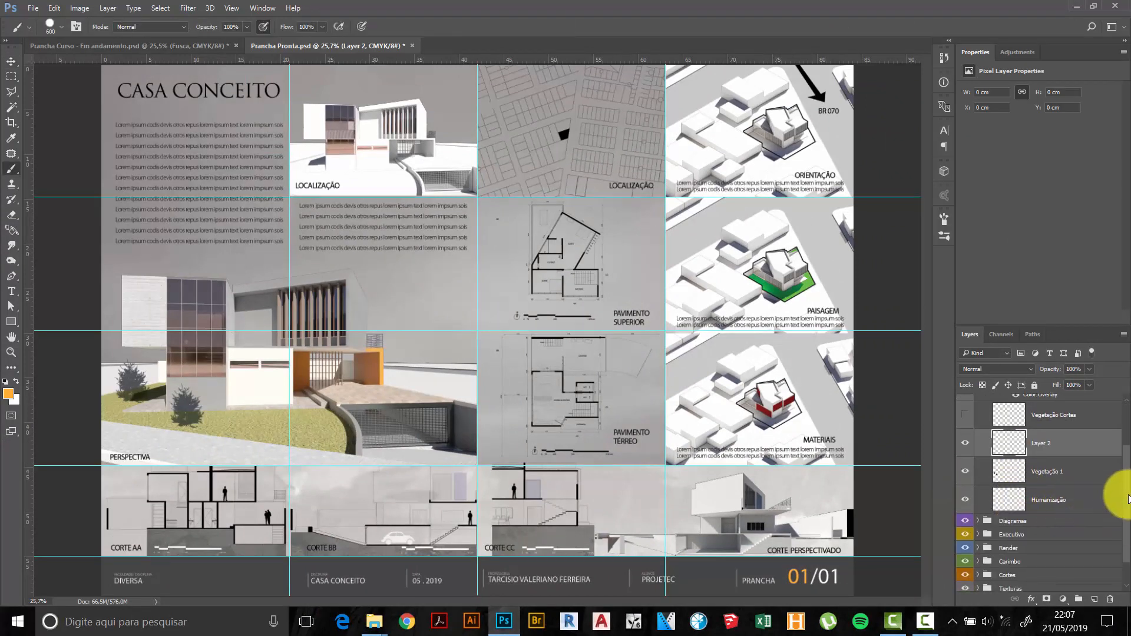
{"action": "scroll", "coordinate": [1128, 498], "scroll_direction": "up", "scroll_amount": 1}
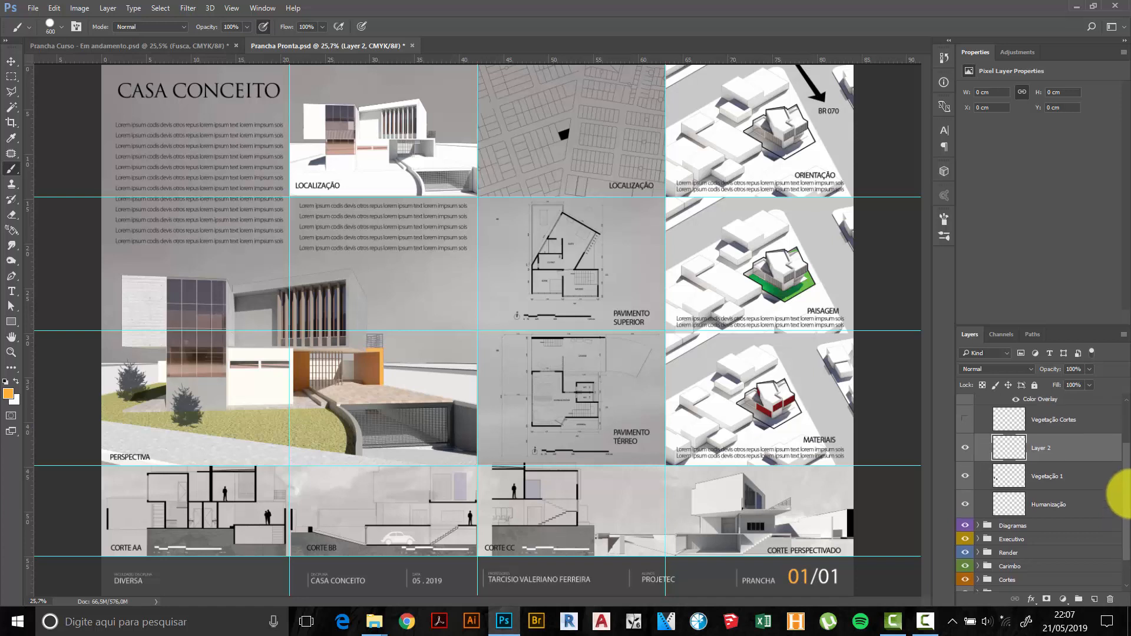
Name the new layer Vegetação and look through the brush presets down to the people and tree silhouettes.
{"action": "left_click_drag", "start_coordinate": [1130, 493], "coordinate": [1130, 496]}
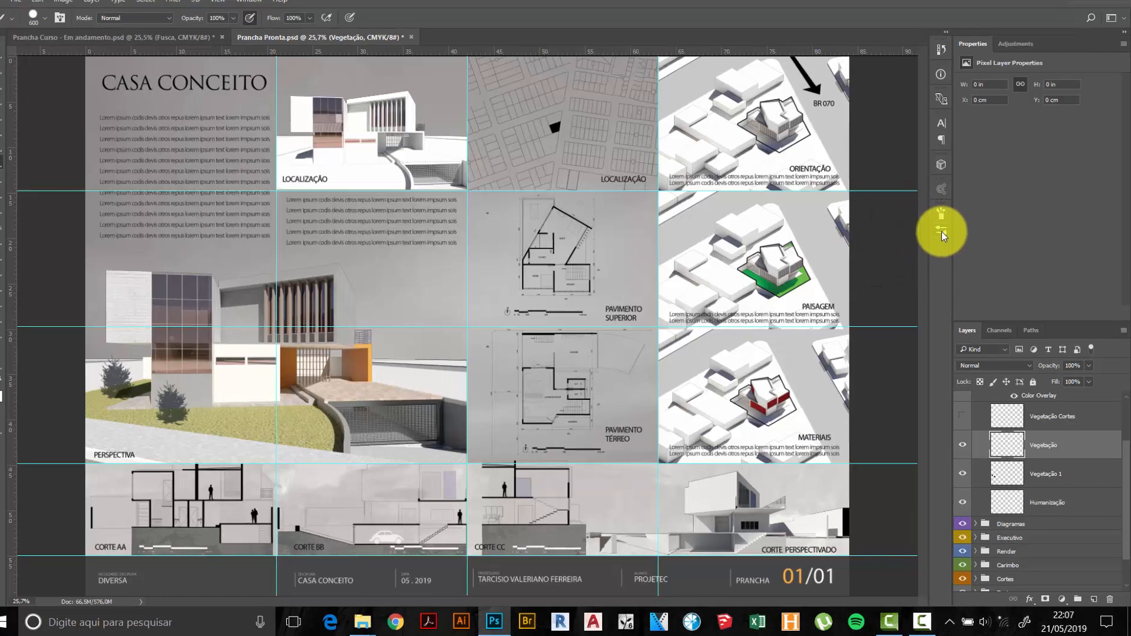
{"action": "left_click", "coordinate": [944, 236]}
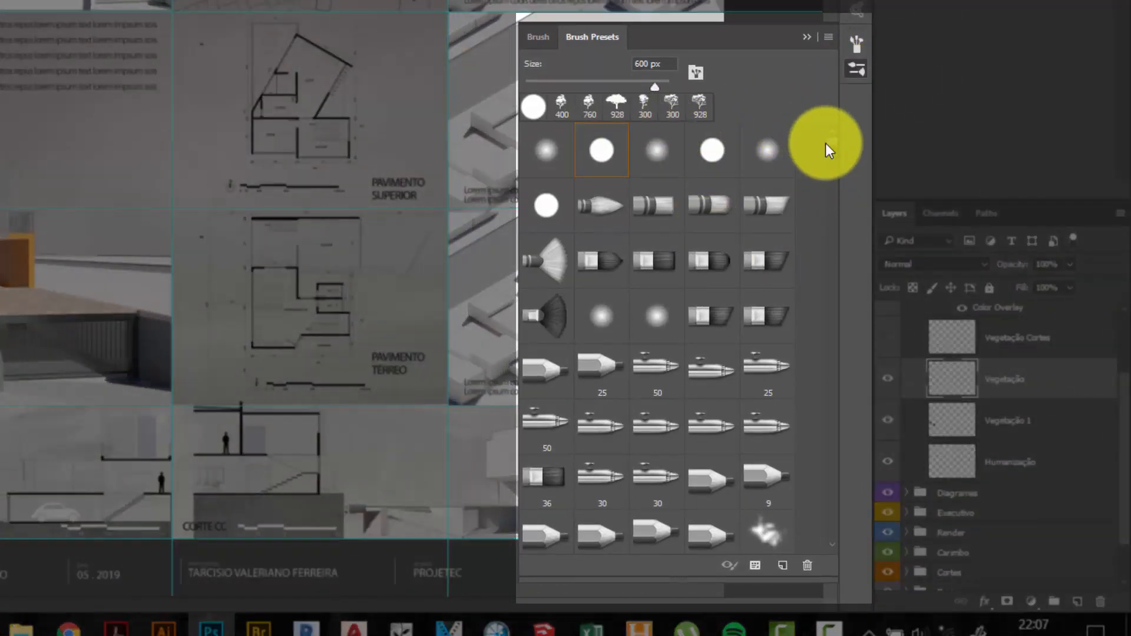
{"action": "left_click_drag", "start_coordinate": [833, 144], "coordinate": [834, 233]}
{"action": "left_click", "coordinate": [834, 537]}
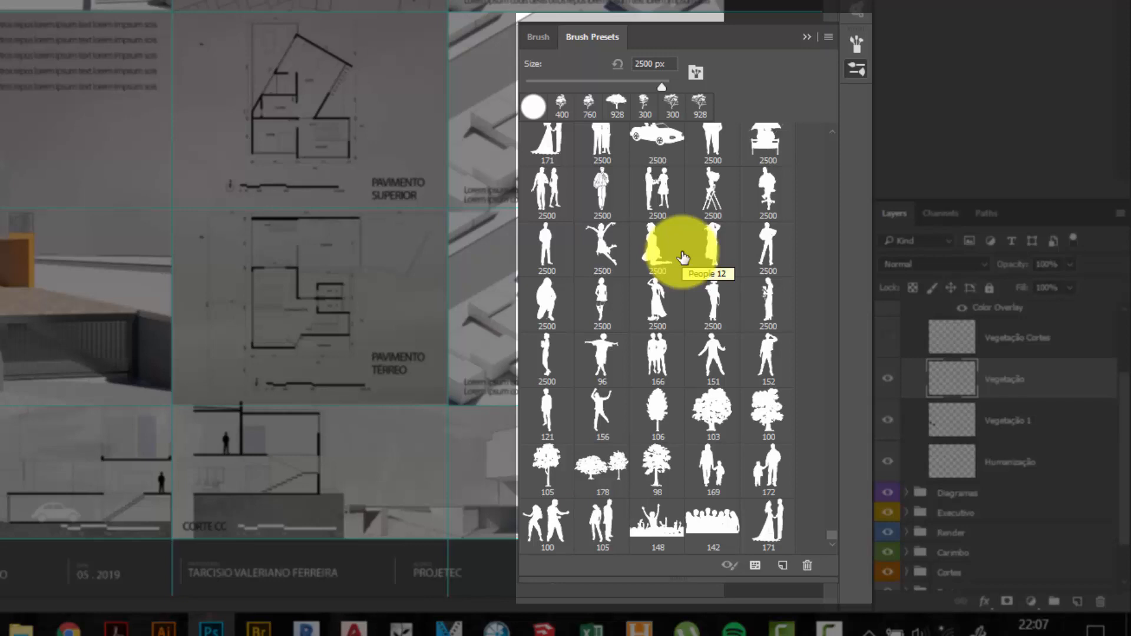
{"action": "key", "text": "e"}
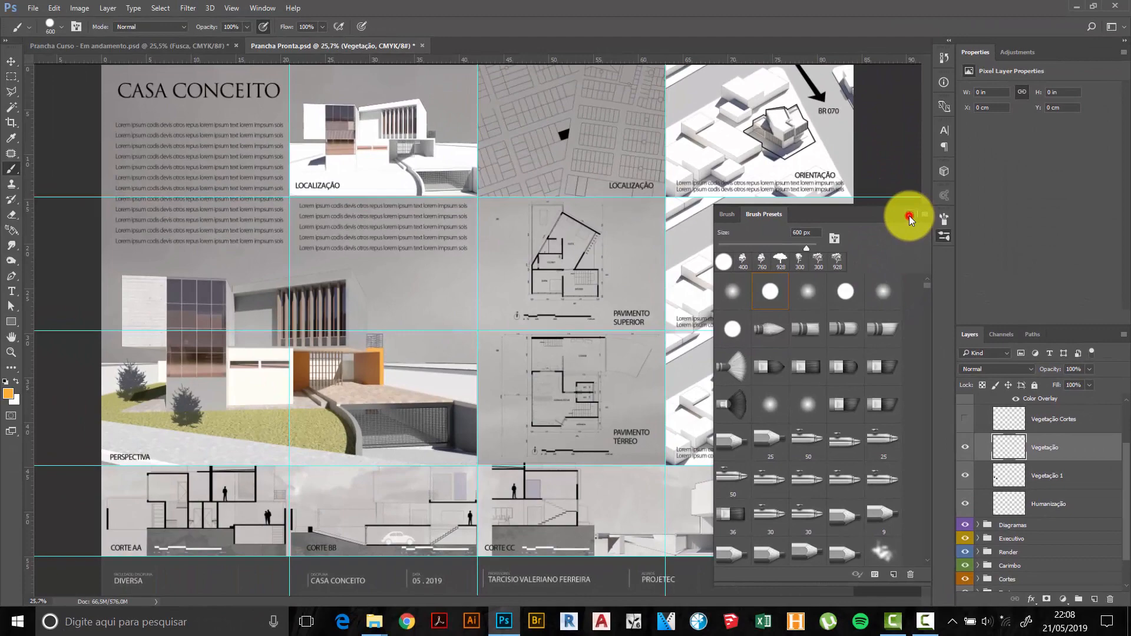
{"action": "left_click", "coordinate": [903, 203]}
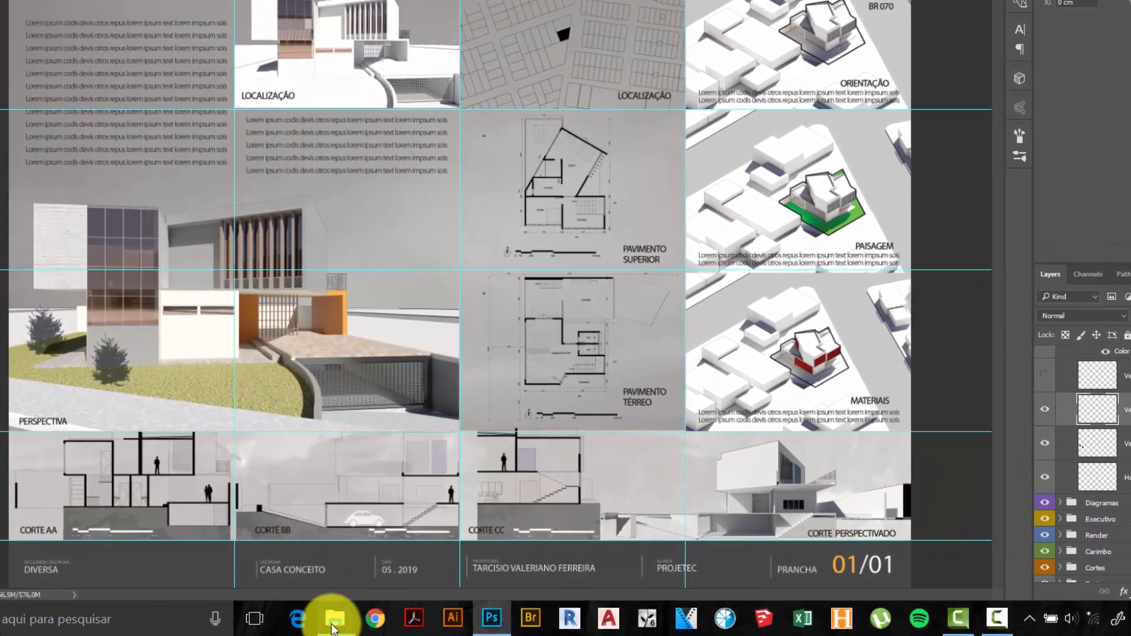
Switch to File Explorer and go from the Texturas folder to the Paisagismo folder inside Brushes.
{"action": "mouse_move", "coordinate": [377, 618]}
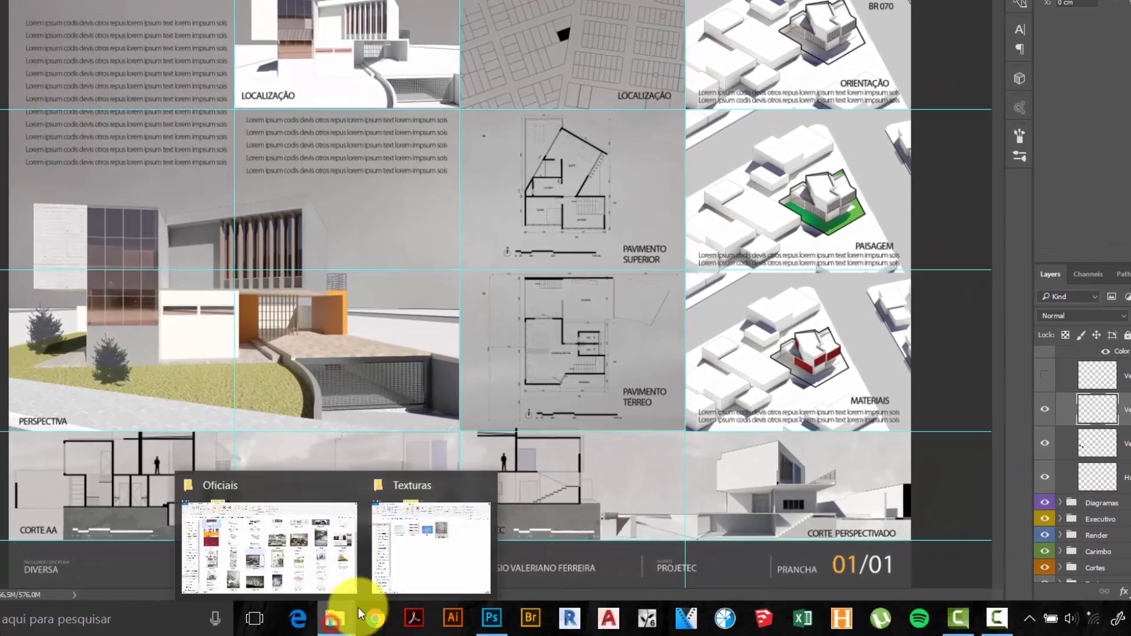
{"action": "left_click", "coordinate": [419, 532]}
{"action": "left_click", "coordinate": [368, 448]}
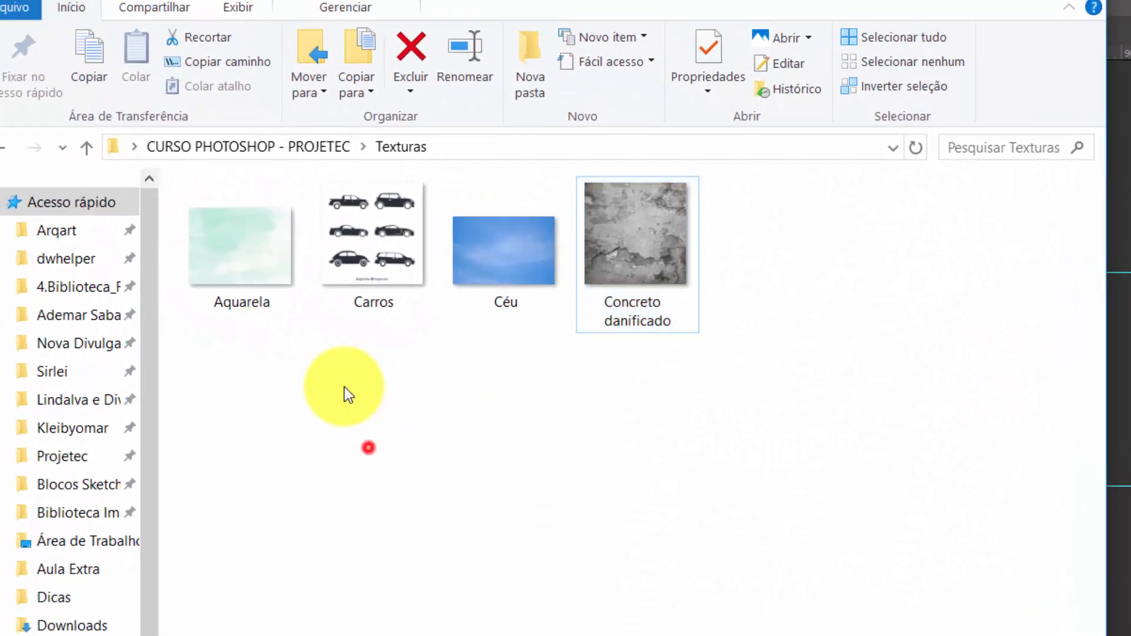
{"action": "left_click", "coordinate": [88, 149]}
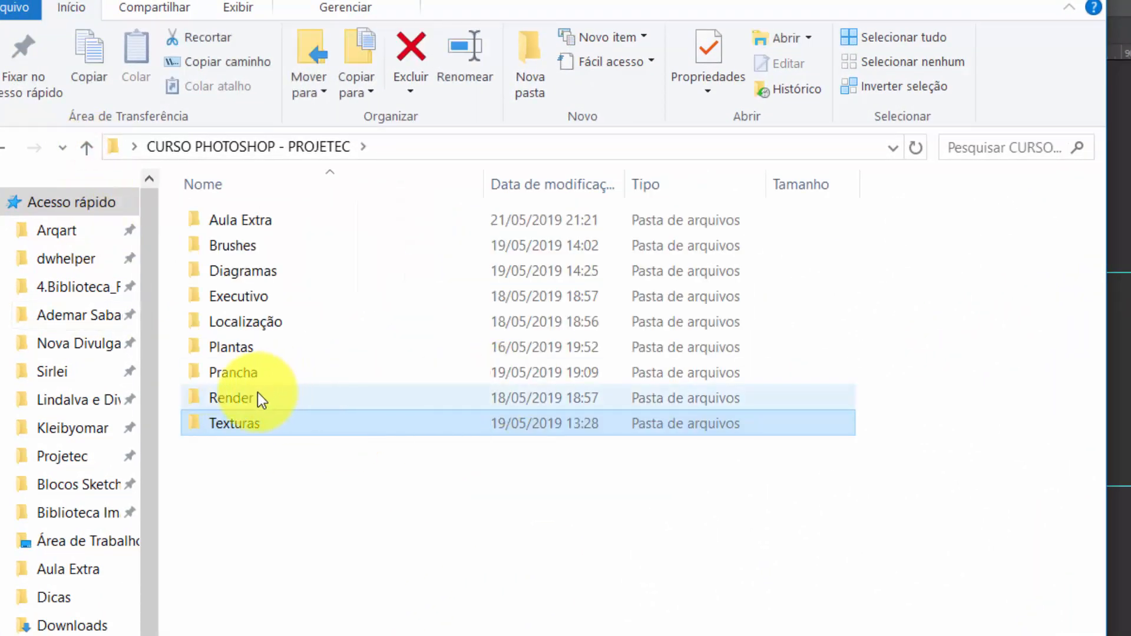
{"action": "double_click", "coordinate": [243, 243]}
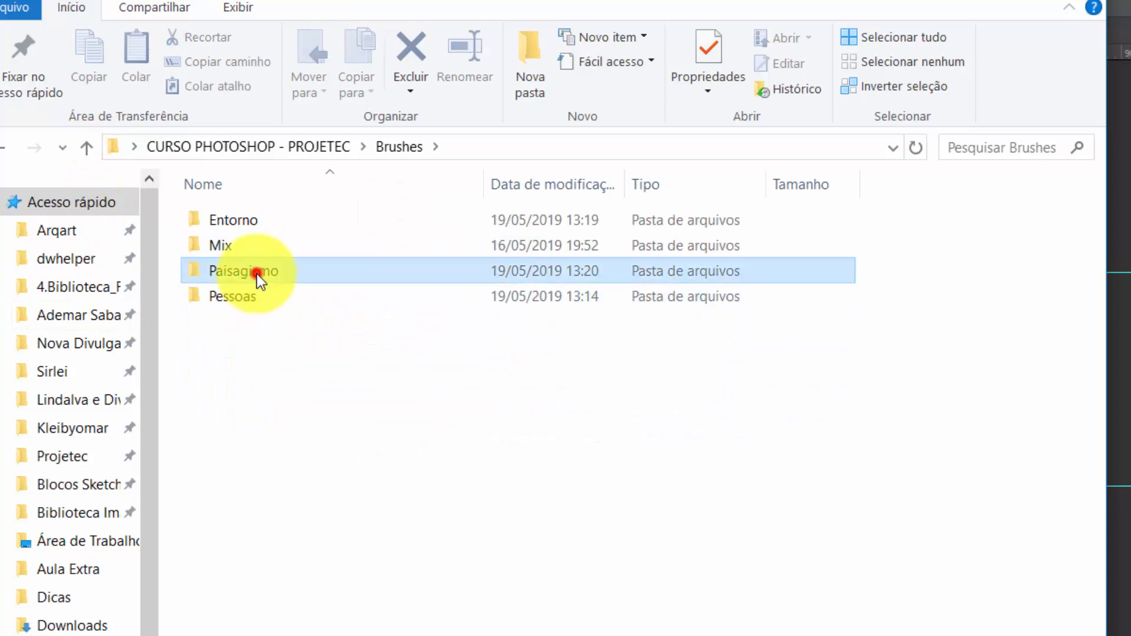
{"action": "double_click", "coordinate": [257, 274]}
{"action": "left_click", "coordinate": [247, 384]}
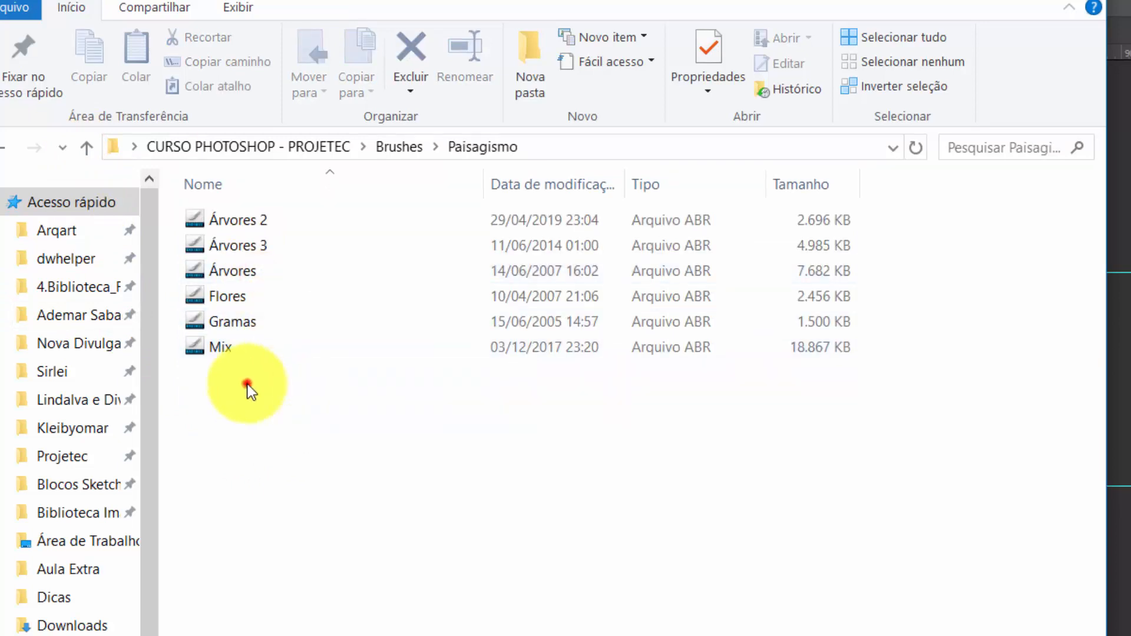
Open the Árvores 2 brush file from the Paisagismo folder to load its brushes into Photoshop.
{"action": "left_click", "coordinate": [254, 244]}
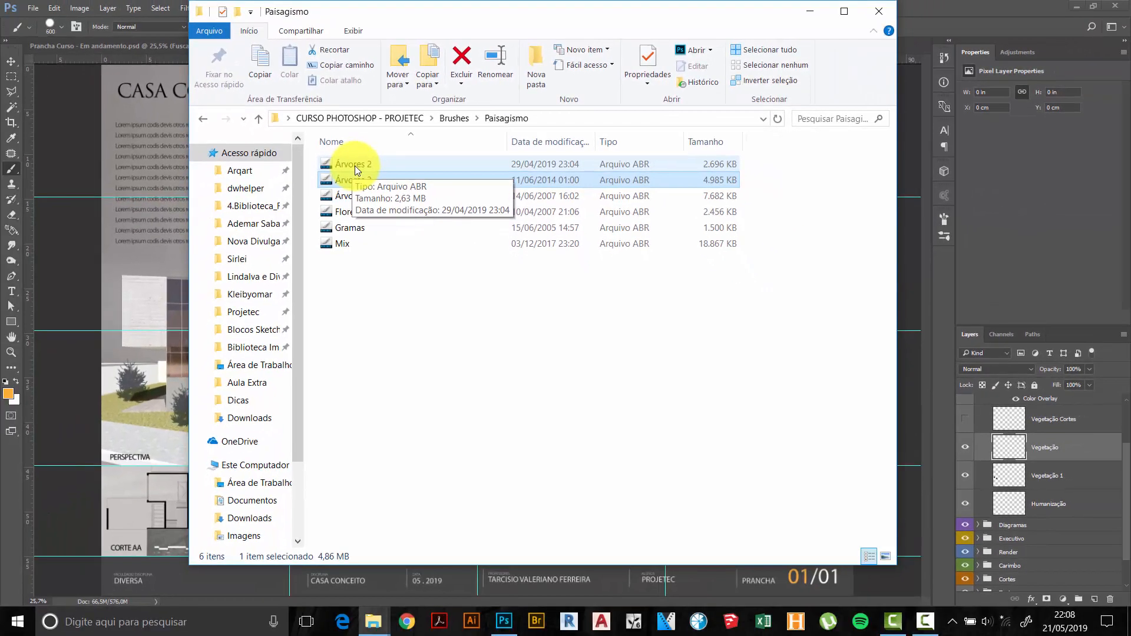
{"action": "left_click", "coordinate": [240, 225]}
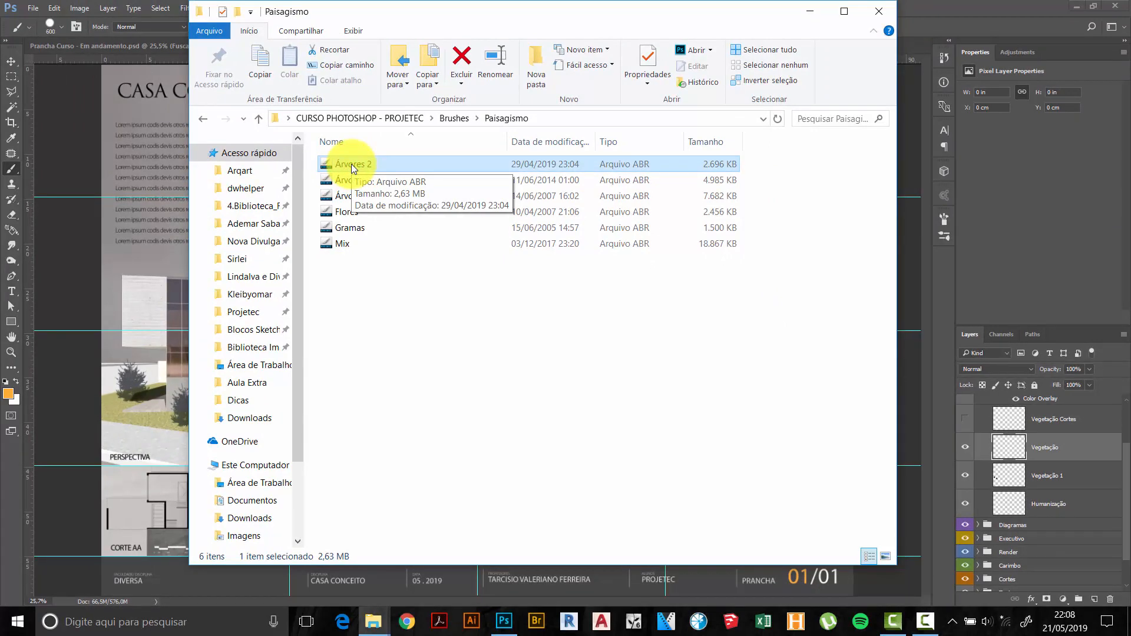
{"action": "right_click", "coordinate": [352, 168]}
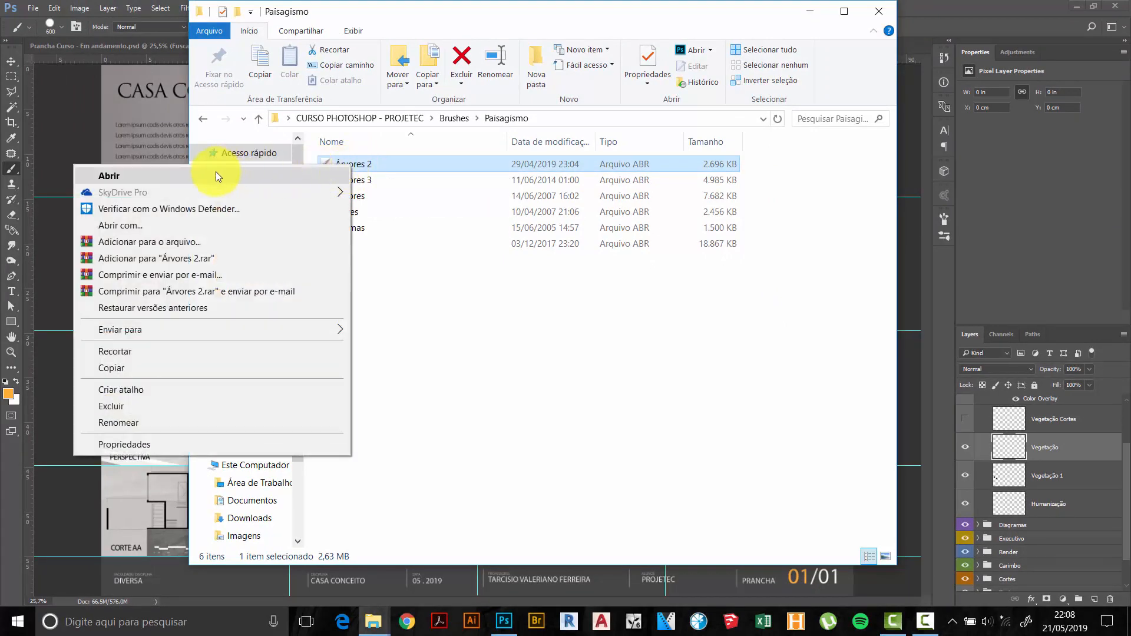
{"action": "left_click", "coordinate": [112, 177]}
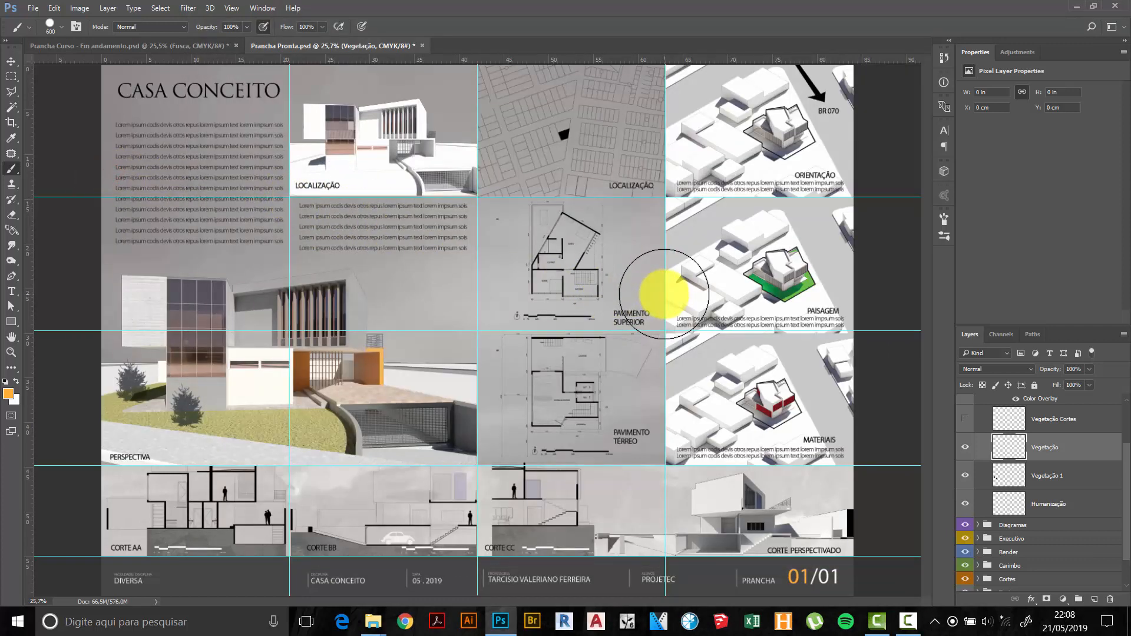
Examine the brush presets through to the end of the list, including the 142 px crowd silhouette.
{"action": "left_click", "coordinate": [945, 236]}
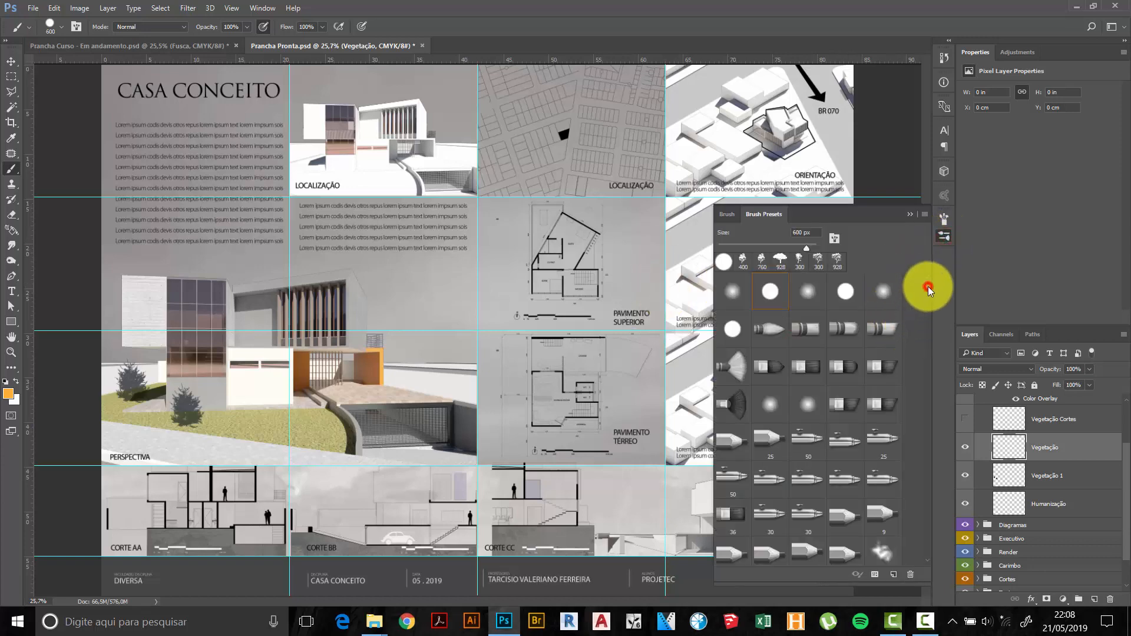
{"action": "left_click_drag", "start_coordinate": [928, 286], "coordinate": [928, 358]}
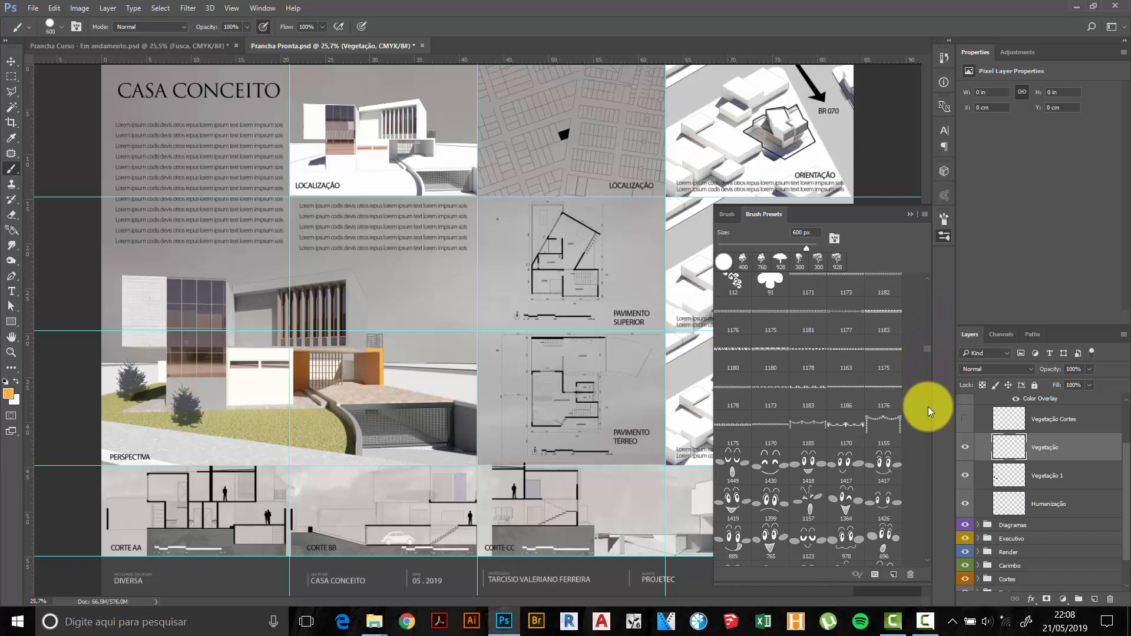
{"action": "left_click_drag", "start_coordinate": [928, 406], "coordinate": [929, 560]}
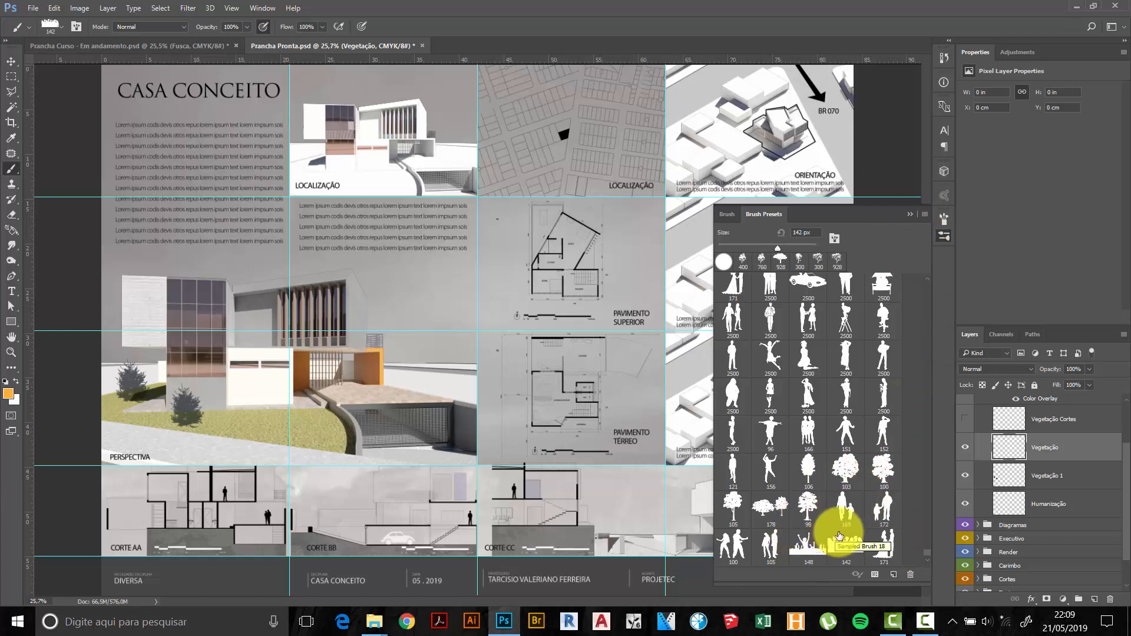
{"action": "left_click", "coordinate": [834, 538]}
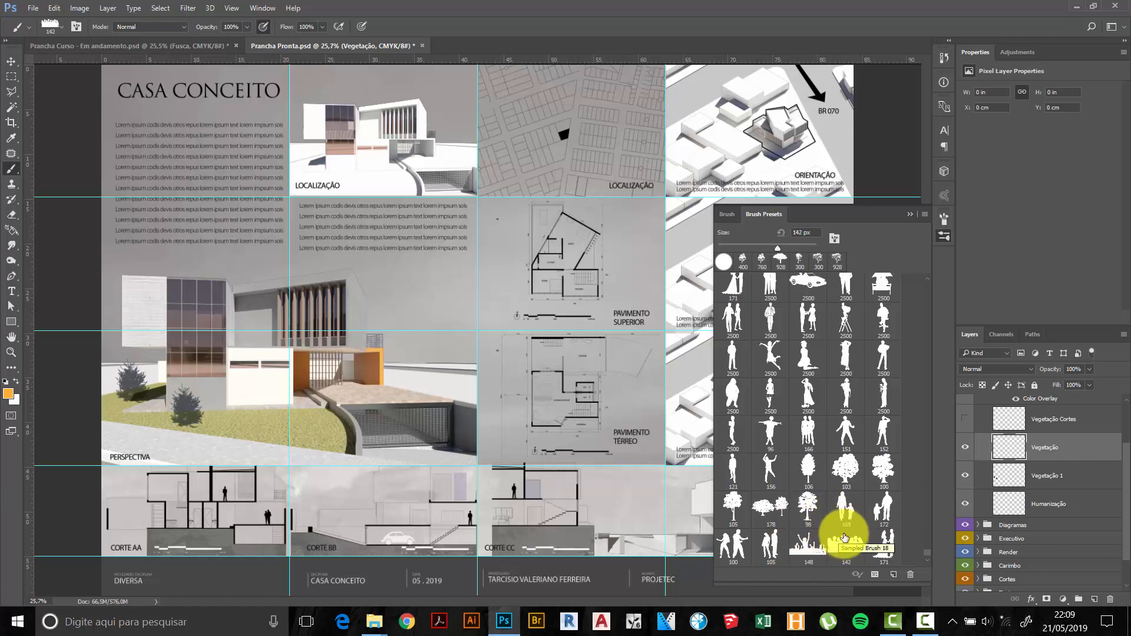
{"action": "left_click", "coordinate": [909, 213]}
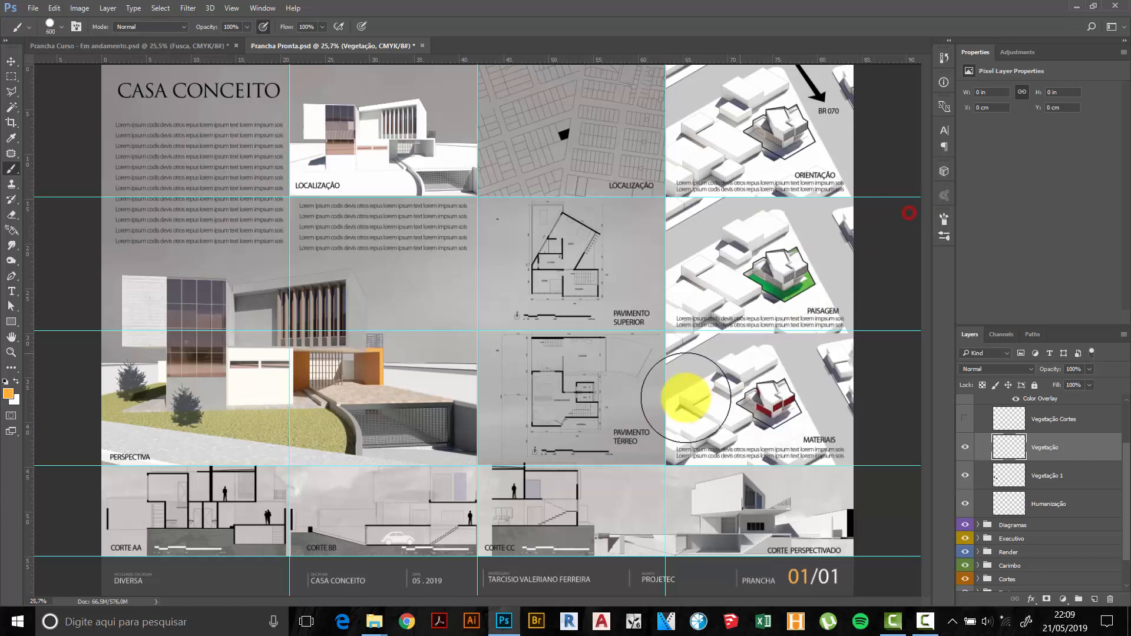
Delete the empty Vegetação layer and toggle the Vegetação 1 layer off and on to check its trees.
{"action": "left_click", "coordinate": [1079, 451]}
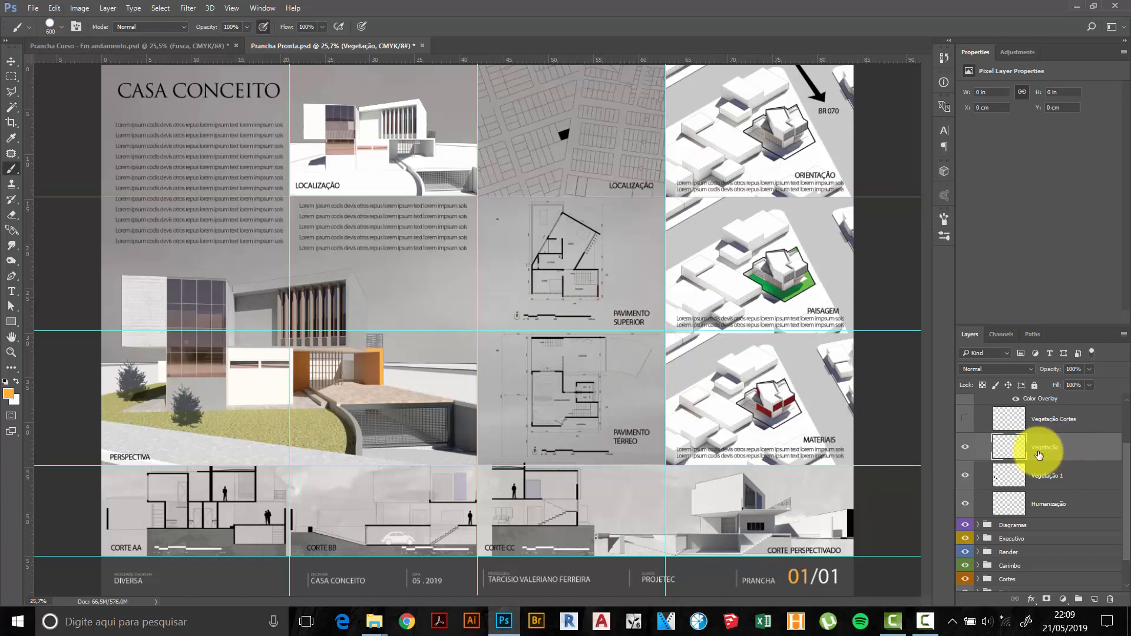
{"action": "key", "text": "Delete"}
{"action": "left_click", "coordinate": [1060, 452]}
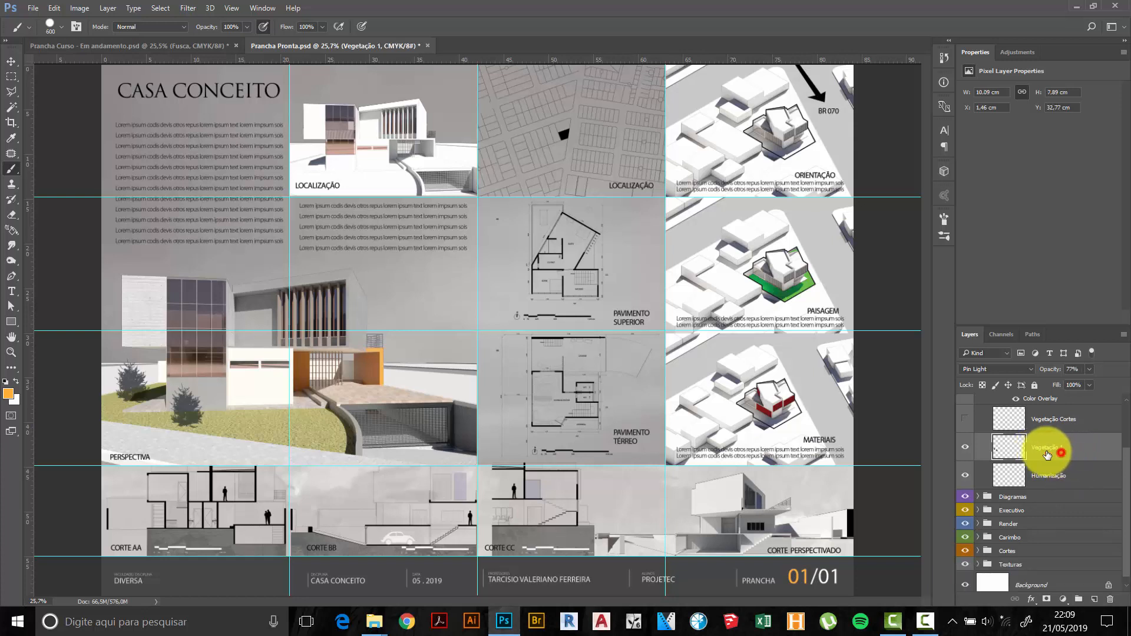
{"action": "left_click", "coordinate": [961, 451]}
{"action": "left_click", "coordinate": [961, 452]}
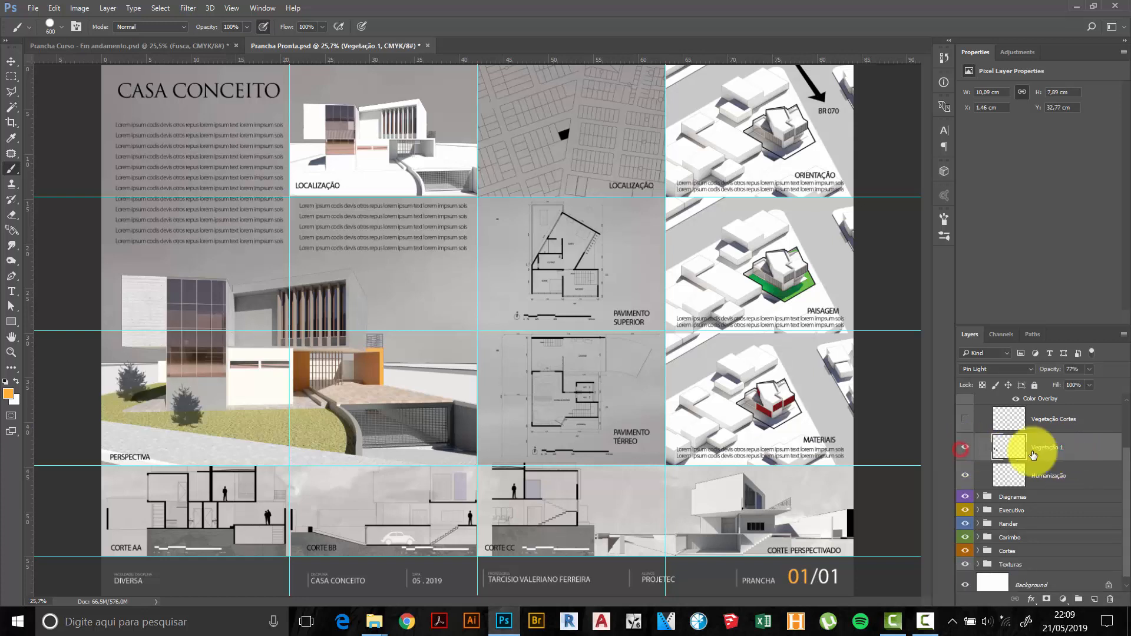
Choose the 178 px tree-pair brush preset for the perspective's lawn and reset the foreground colour to black.
{"action": "left_click", "coordinate": [945, 237]}
{"action": "scroll", "coordinate": [924, 285], "scroll_direction": "down", "scroll_amount": 20}
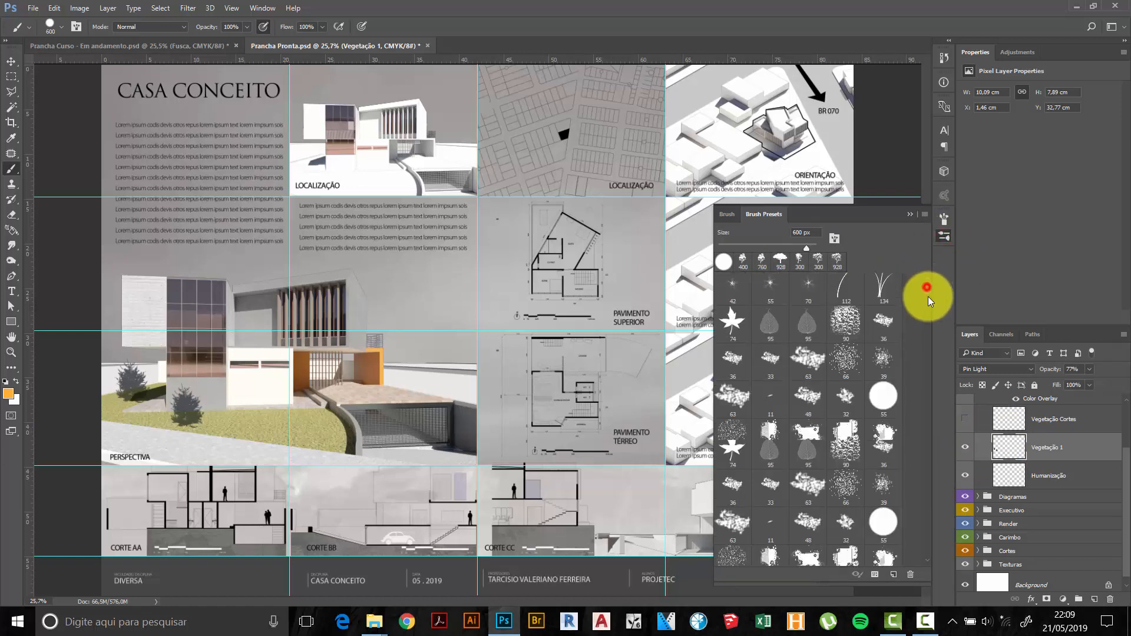
{"action": "scroll", "coordinate": [928, 549], "scroll_direction": "down", "scroll_amount": 20}
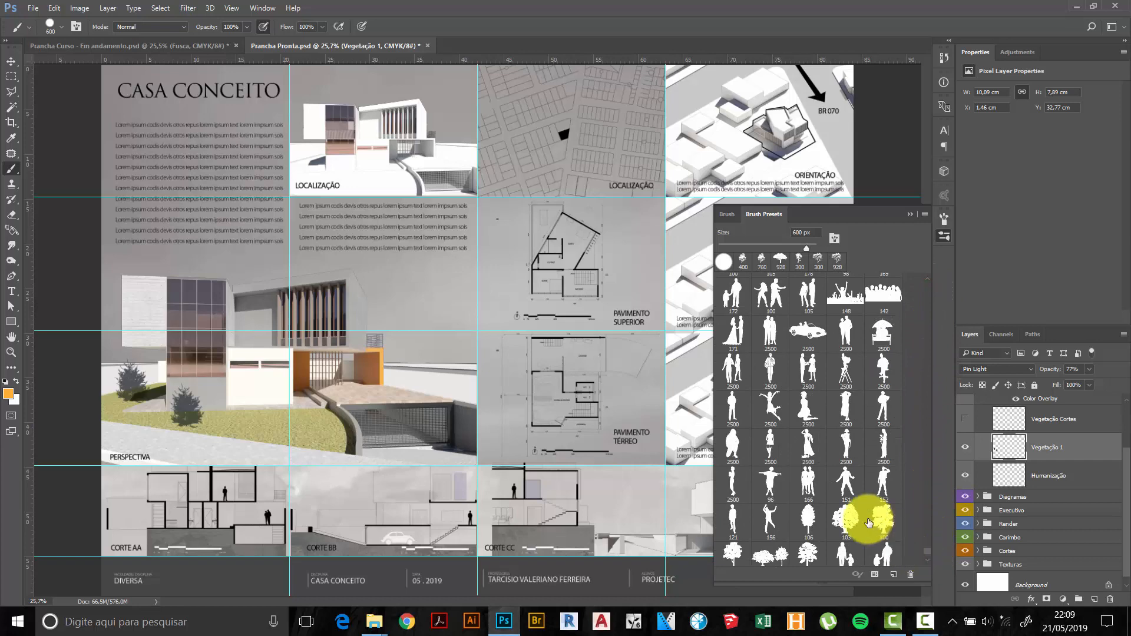
{"action": "scroll", "coordinate": [849, 520], "scroll_direction": "down", "scroll_amount": 1}
{"action": "left_click", "coordinate": [772, 542]}
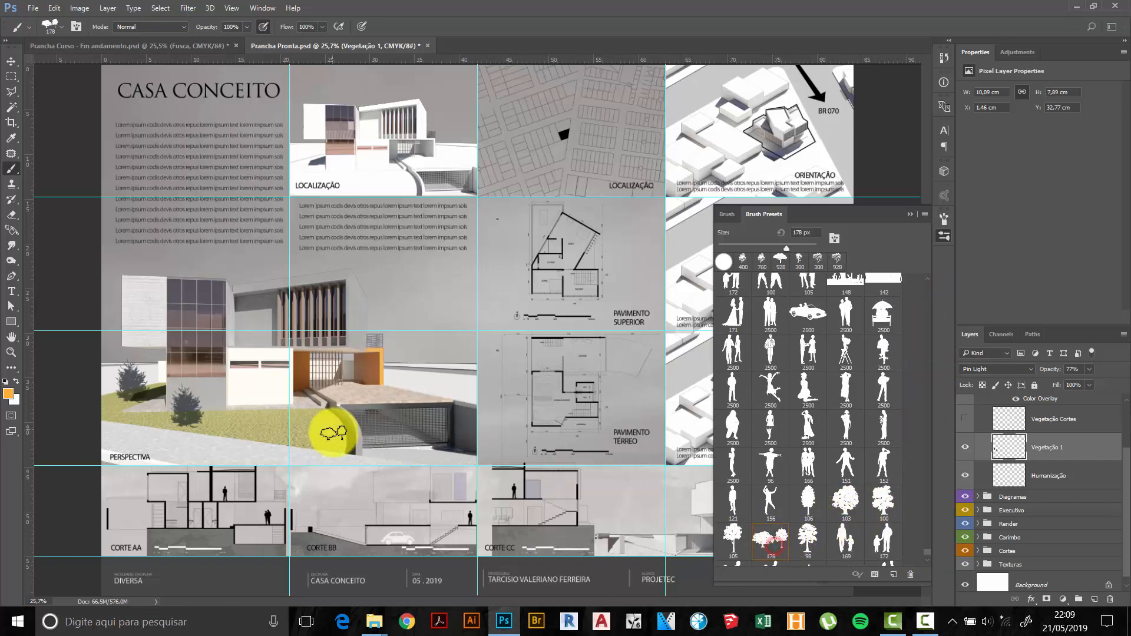
{"action": "scroll", "coordinate": [229, 427], "scroll_direction": "up", "scroll_amount": 3}
{"action": "scroll", "coordinate": [242, 424], "scroll_direction": "up", "scroll_amount": 2}
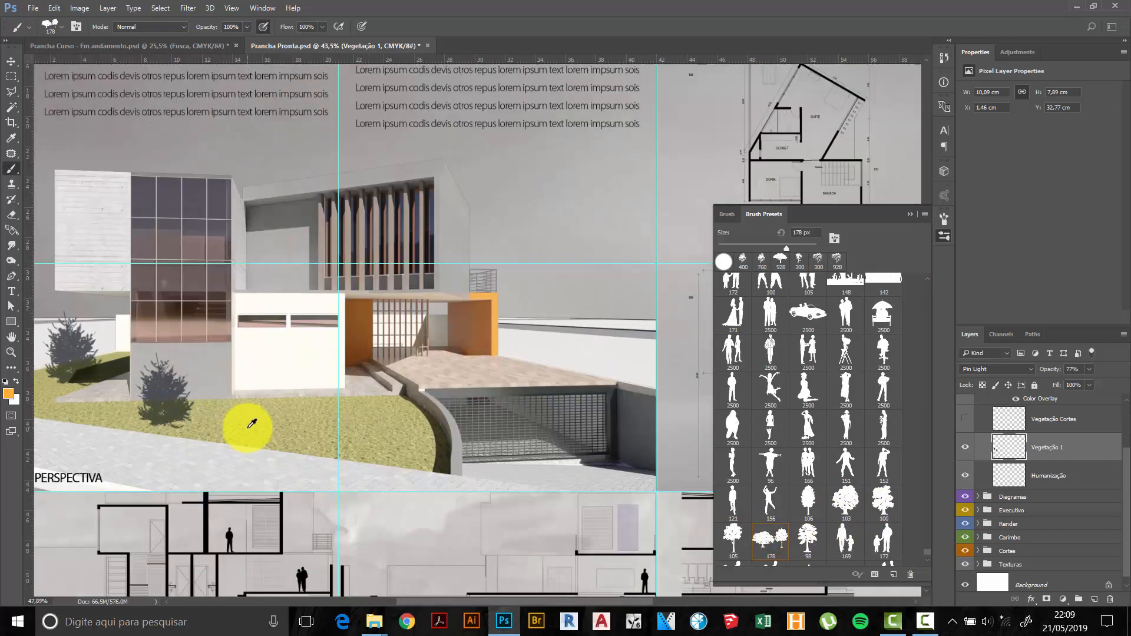
{"action": "scroll", "coordinate": [254, 423], "scroll_direction": "up", "scroll_amount": 2}
{"action": "scroll", "coordinate": [329, 397], "scroll_direction": "up", "scroll_amount": 1}
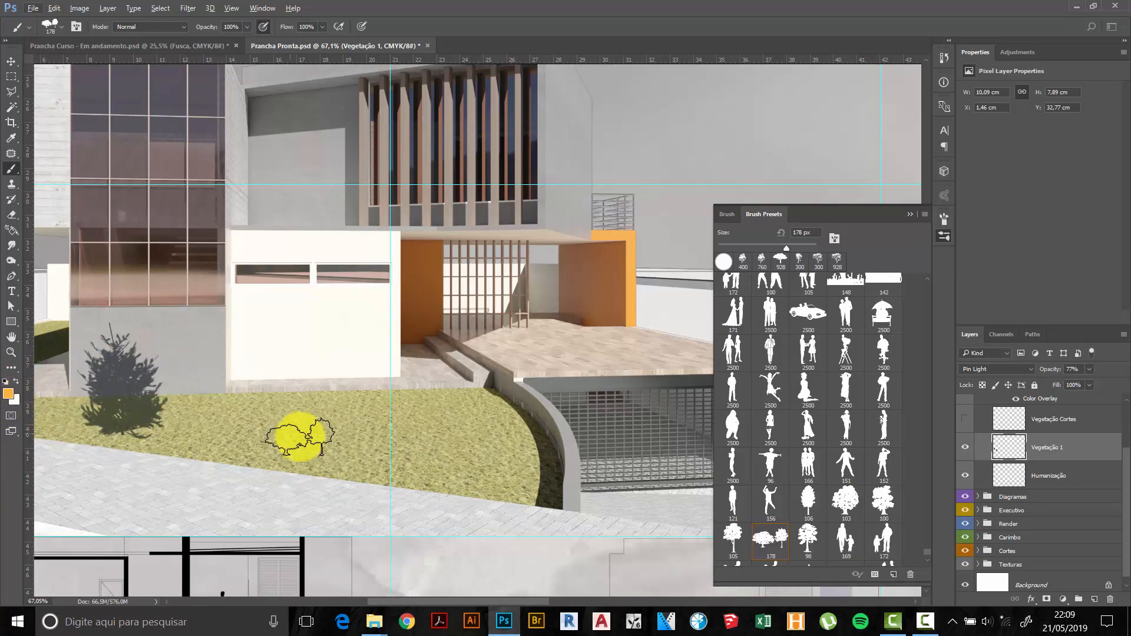
{"action": "key", "text": "d"}
{"action": "left_click", "coordinate": [498, 430]}
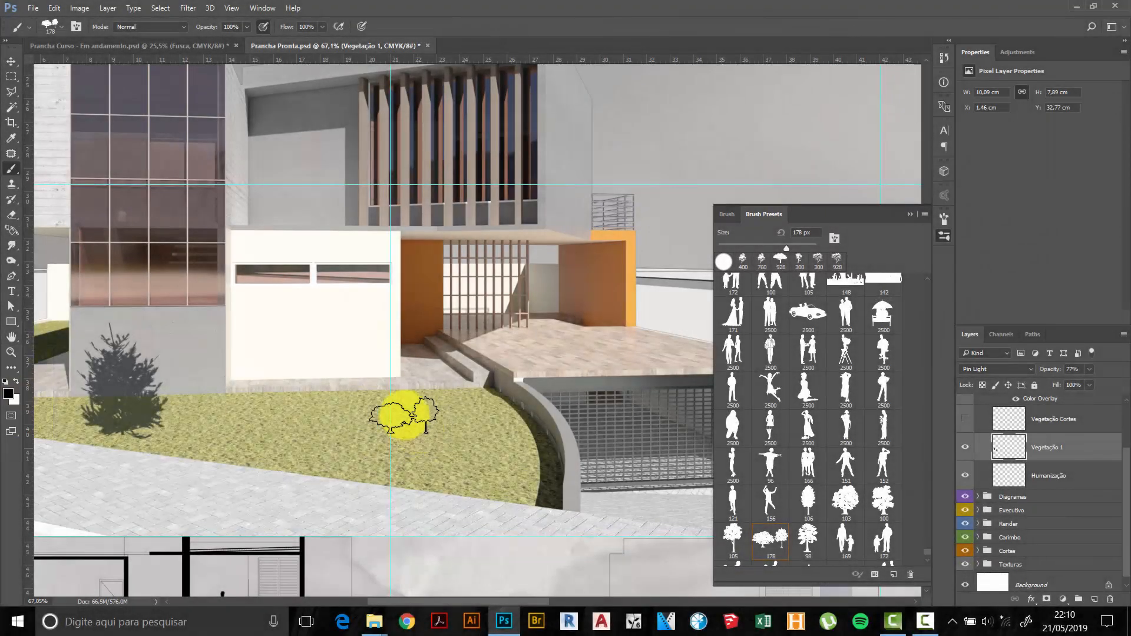
Try stamping the tree-pair brush at 300 px on the lawn in front of the house, and undo the stamp.
{"action": "key", "text": "bracketright"}
{"action": "key", "text": "bracketright"}
{"action": "key", "text": "bracketright"}
{"action": "left_click", "coordinate": [369, 424]}
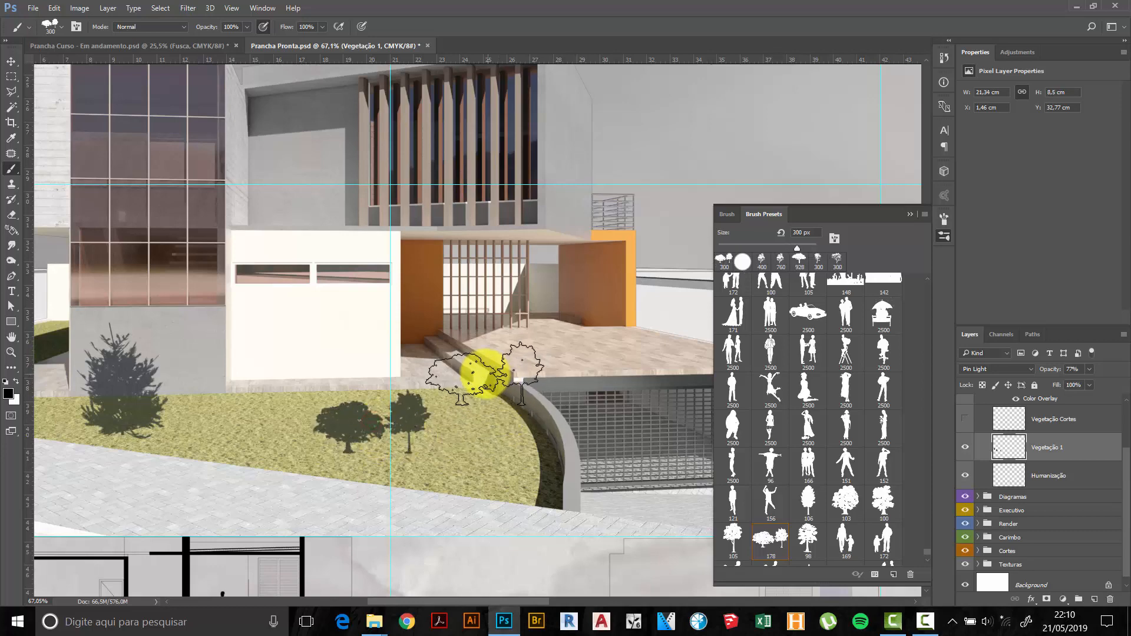
{"action": "scroll", "coordinate": [484, 374], "scroll_direction": "down", "scroll_amount": 3}
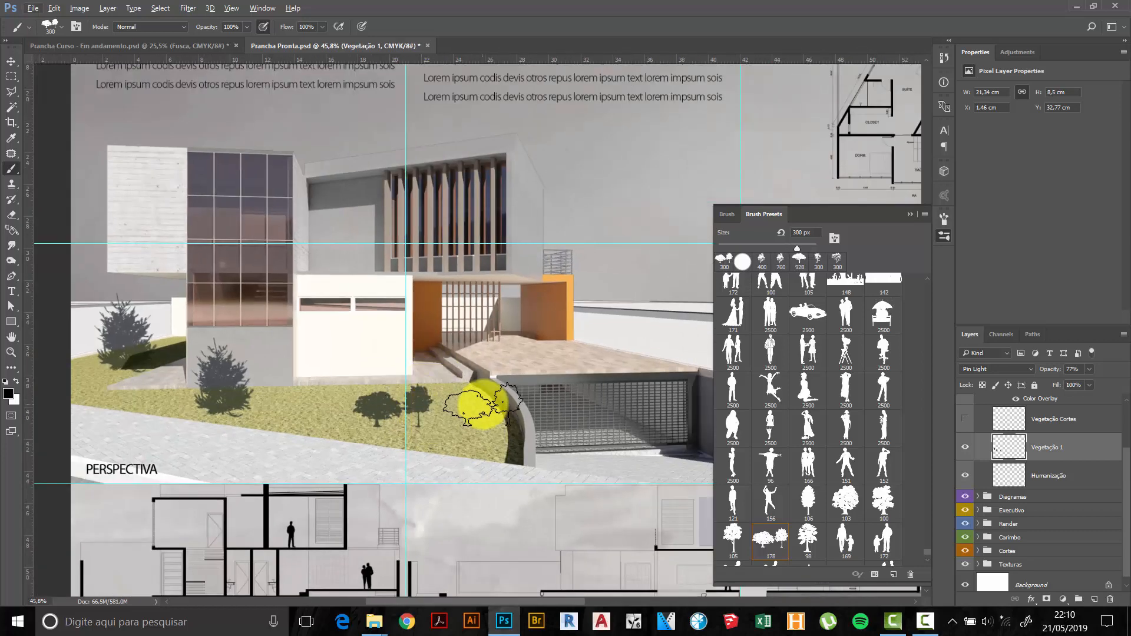
{"action": "key", "text": "ctrl+z"}
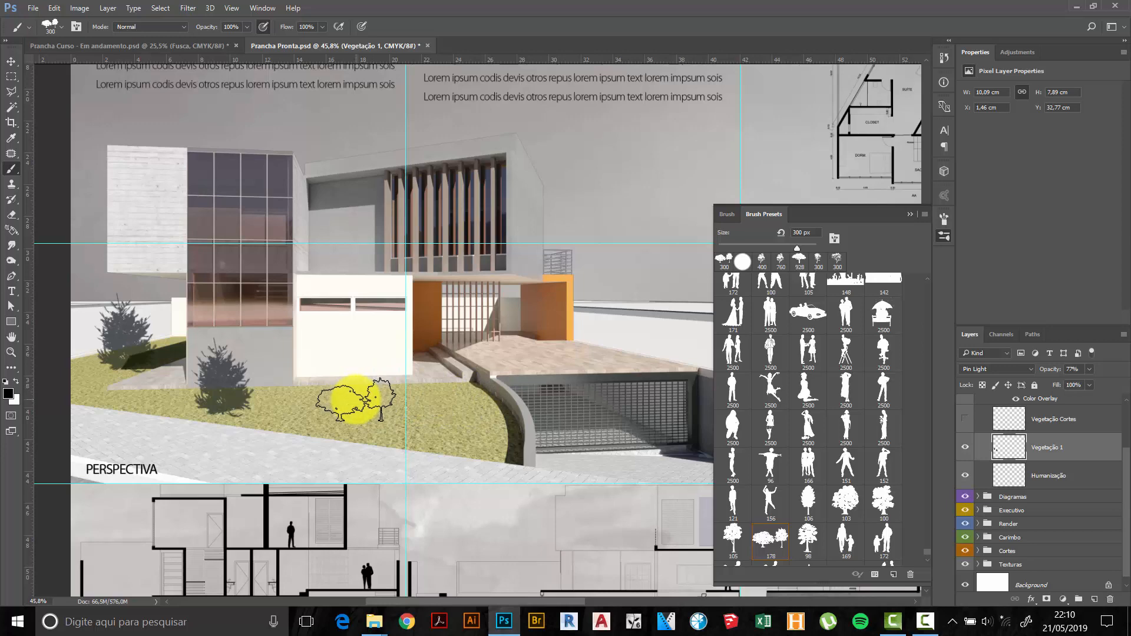
Stamp the tree-pair brush at 300 px on the lawn, in front of the white wall's right end.
{"action": "key", "text": "bracketleft"}
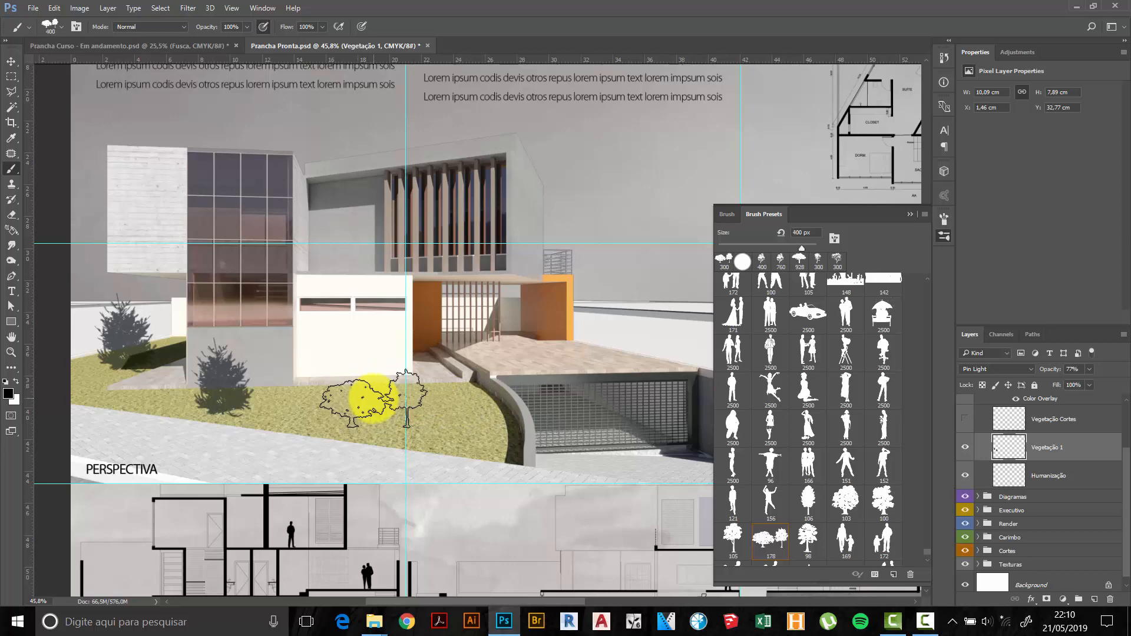
{"action": "key", "text": "bracketleft"}
{"action": "left_click", "coordinate": [374, 400]}
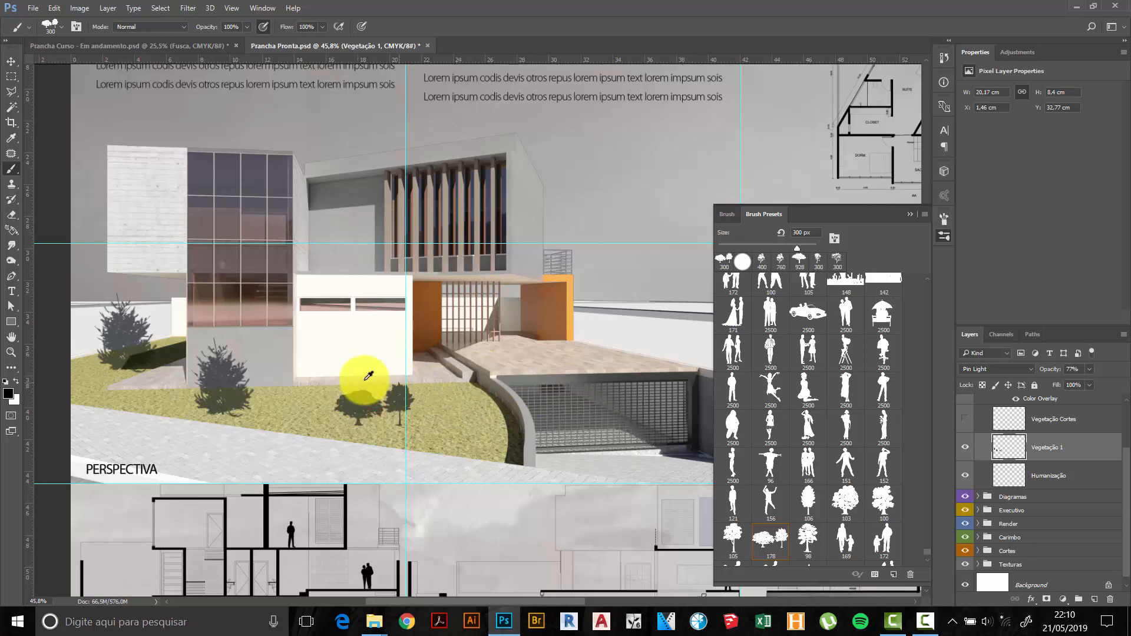
Choose the 1144 px palm tree brush preset for the perspective.
{"action": "scroll", "coordinate": [272, 382], "scroll_direction": "down", "scroll_amount": 4}
{"action": "scroll", "coordinate": [404, 404], "scroll_direction": "up", "scroll_amount": 4}
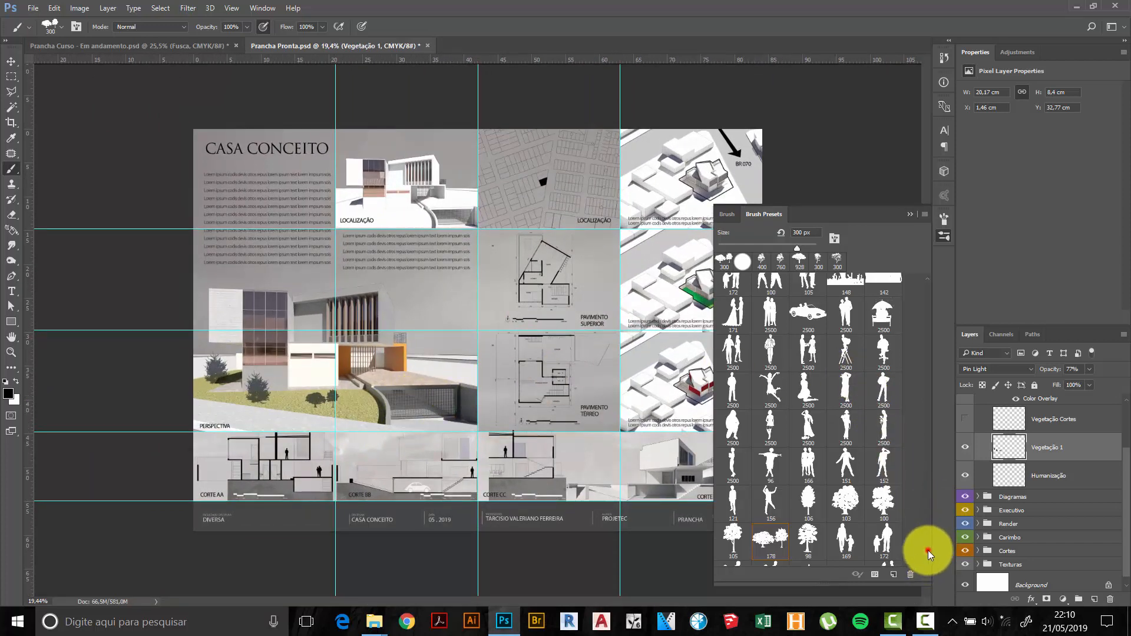
{"action": "left_click_drag", "start_coordinate": [928, 550], "coordinate": [928, 547]}
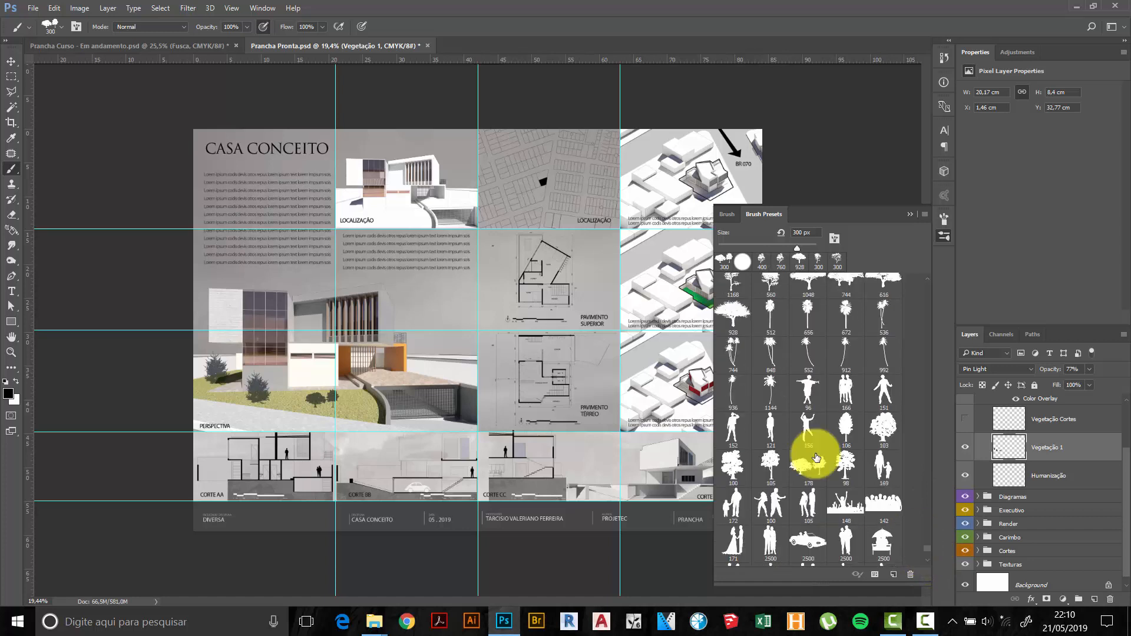
{"action": "scroll", "coordinate": [808, 448], "scroll_direction": "up", "scroll_amount": 2}
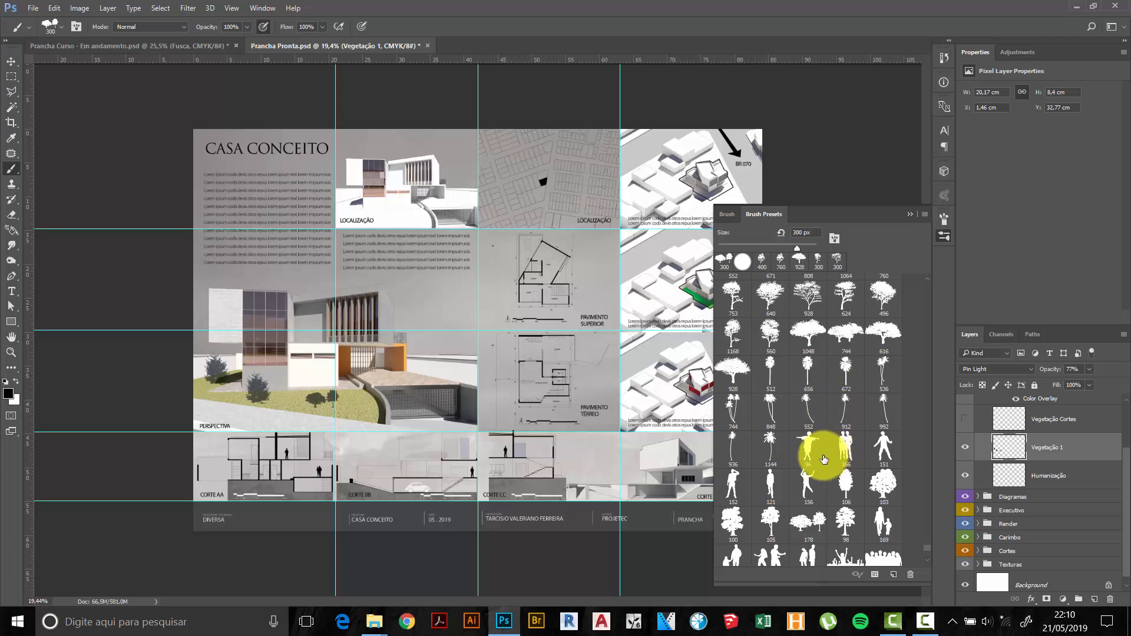
{"action": "left_click", "coordinate": [770, 455]}
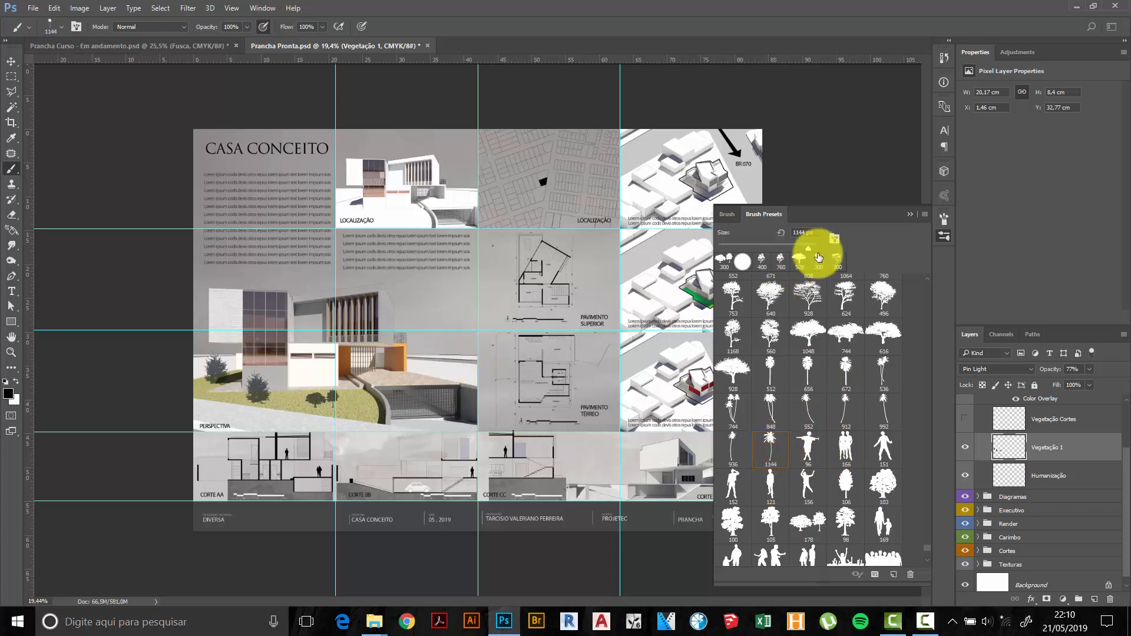
{"action": "left_click", "coordinate": [906, 215]}
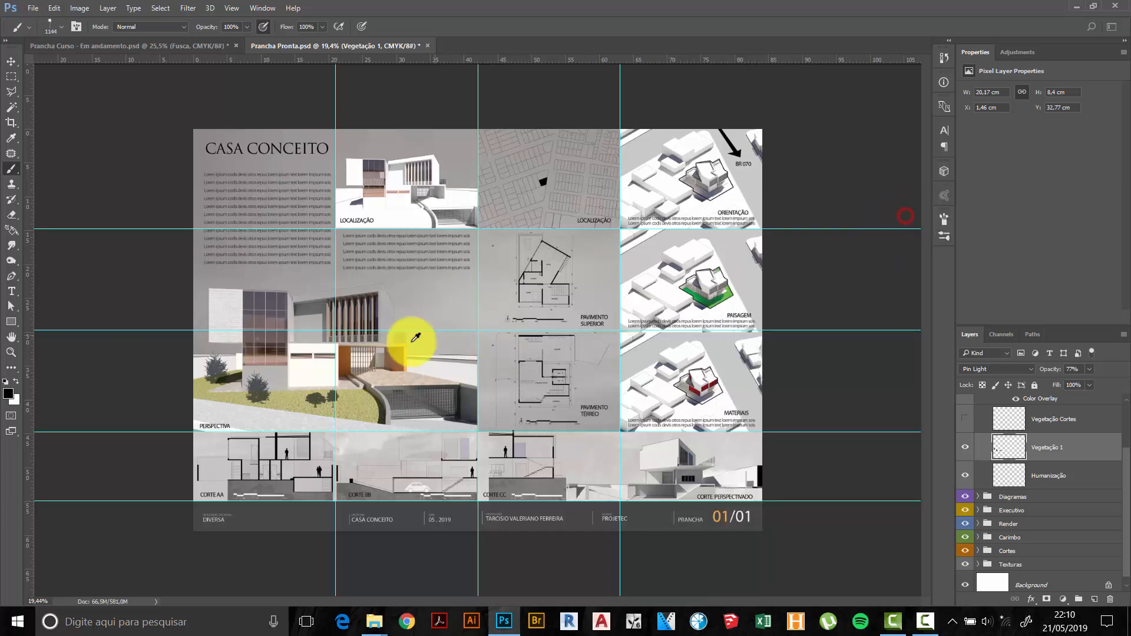
Try different sizes for the palm brush over the perspective, from 190 px up to 3228 px.
{"action": "scroll", "coordinate": [413, 324], "scroll_direction": "up", "scroll_amount": 3}
{"action": "scroll", "coordinate": [419, 322], "scroll_direction": "up", "scroll_amount": 2}
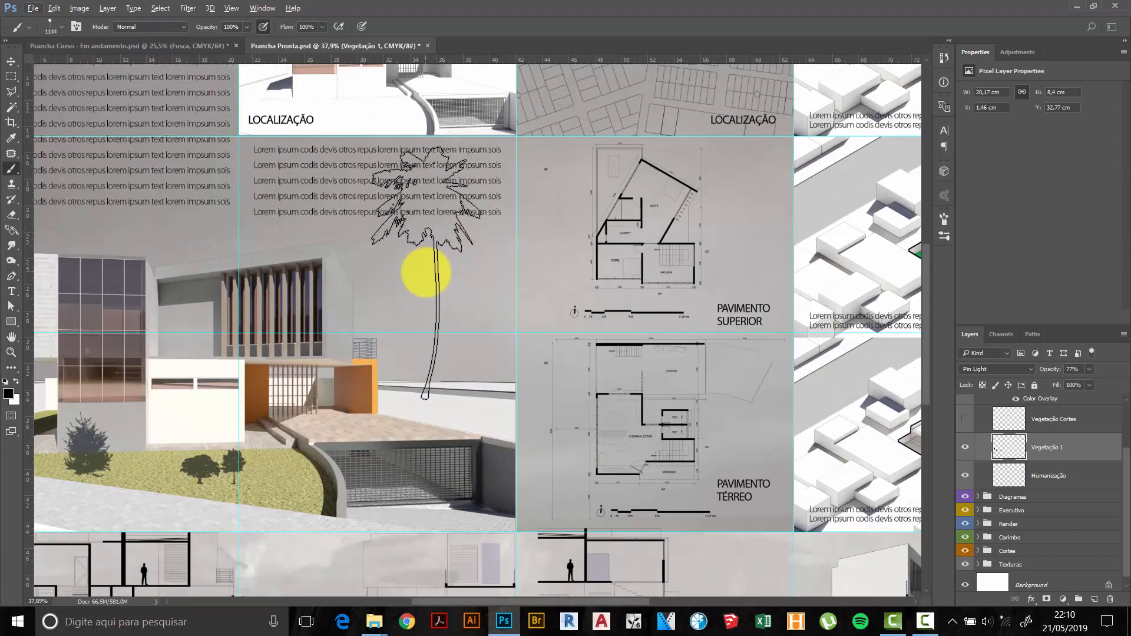
{"action": "right_click", "coordinate": [422, 338]}
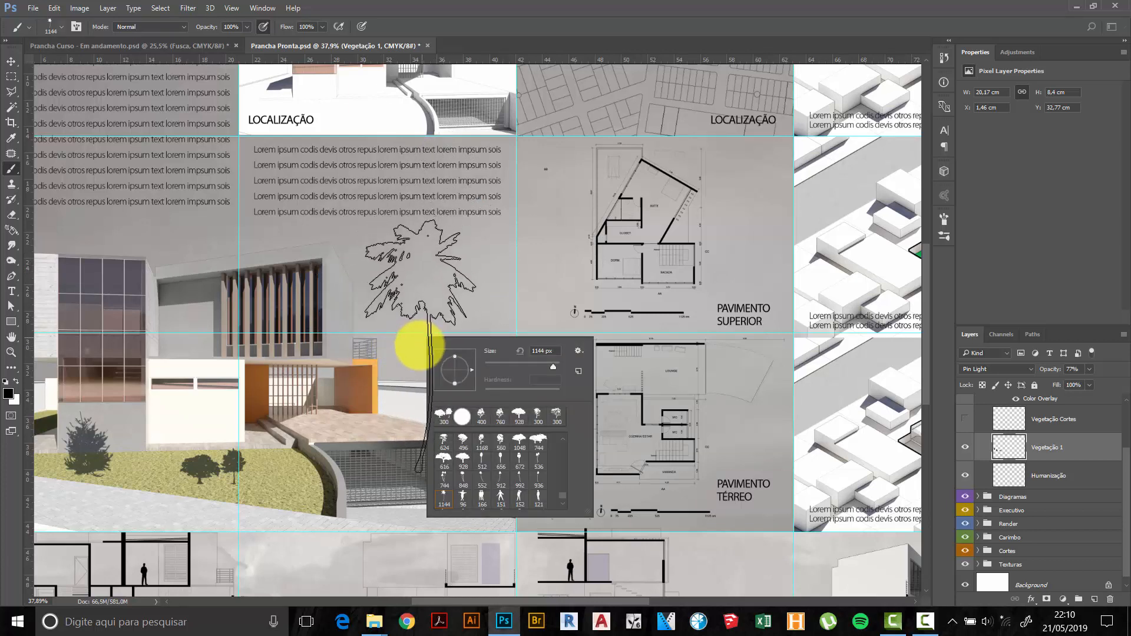
{"action": "left_click_drag", "start_coordinate": [545, 366], "coordinate": [539, 366]}
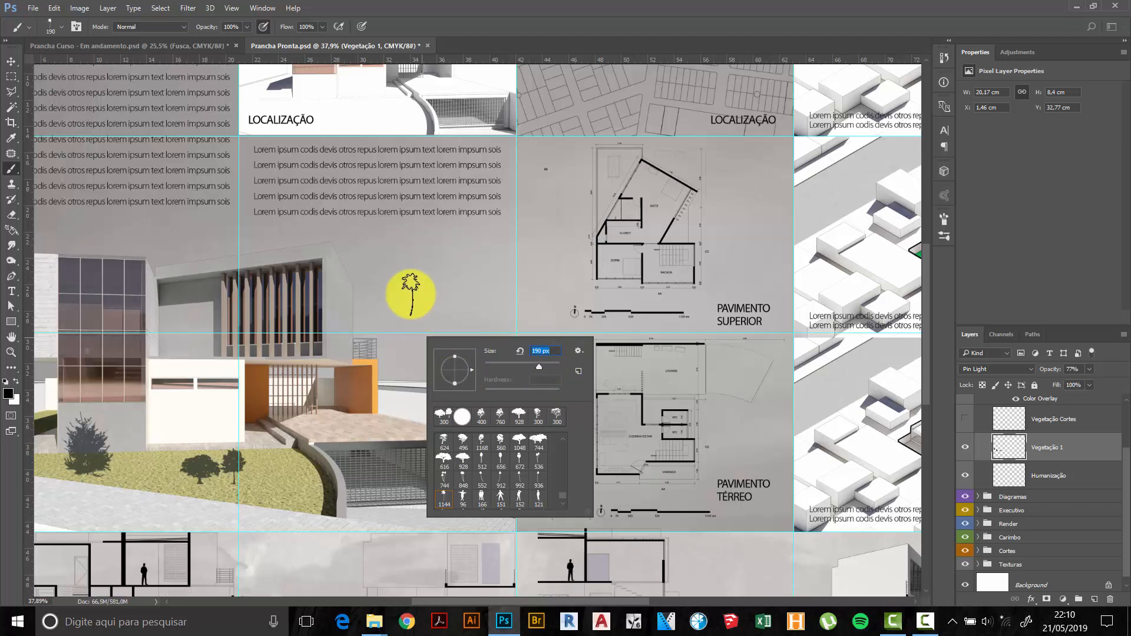
{"action": "left_click_drag", "start_coordinate": [542, 367], "coordinate": [545, 366]}
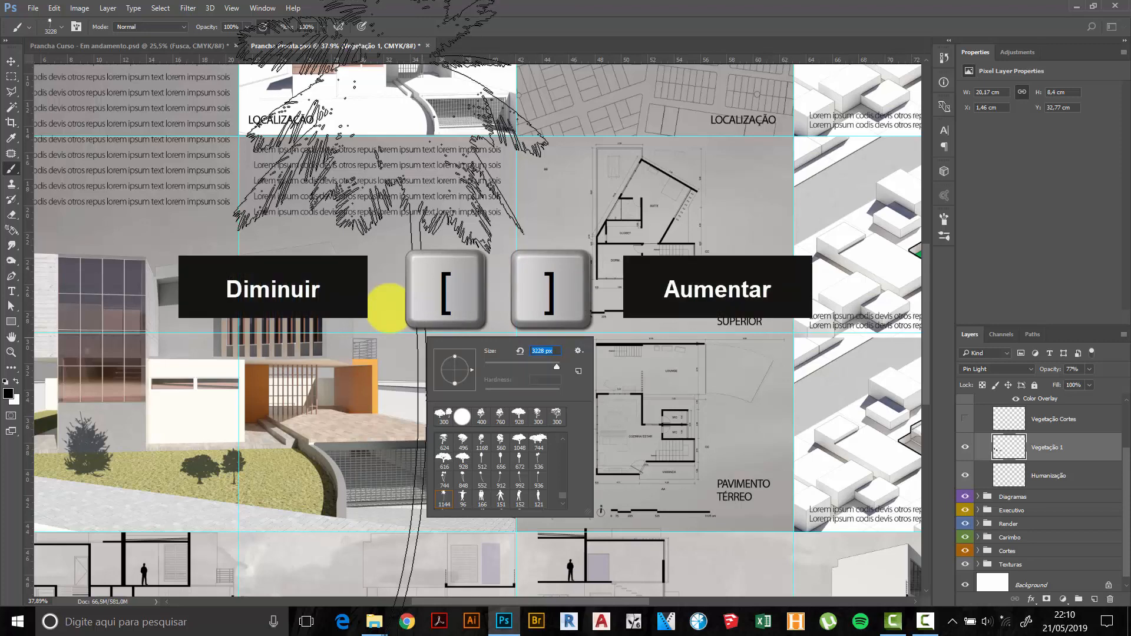
{"action": "type", "text": "[[[[[["}
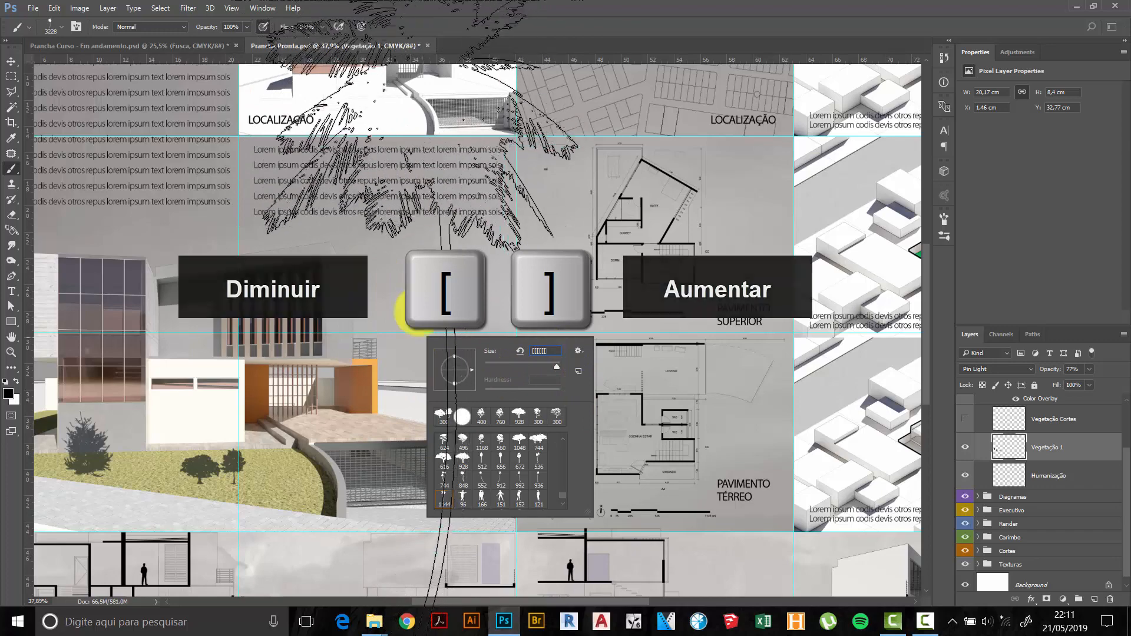
{"action": "key", "text": "Return"}
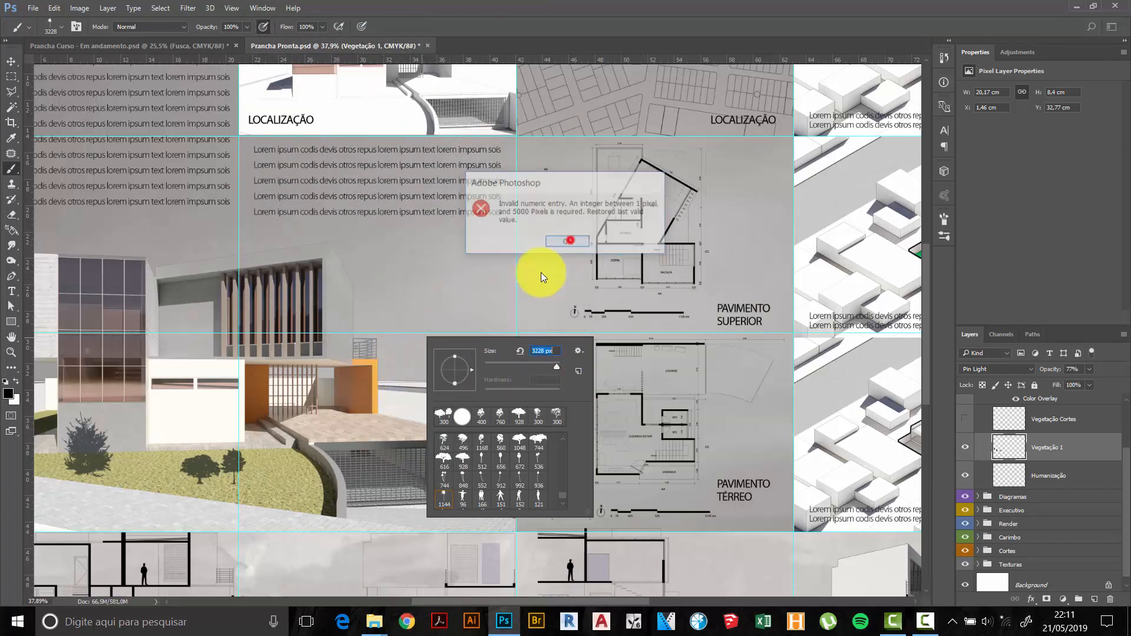
{"action": "key", "text": "Return"}
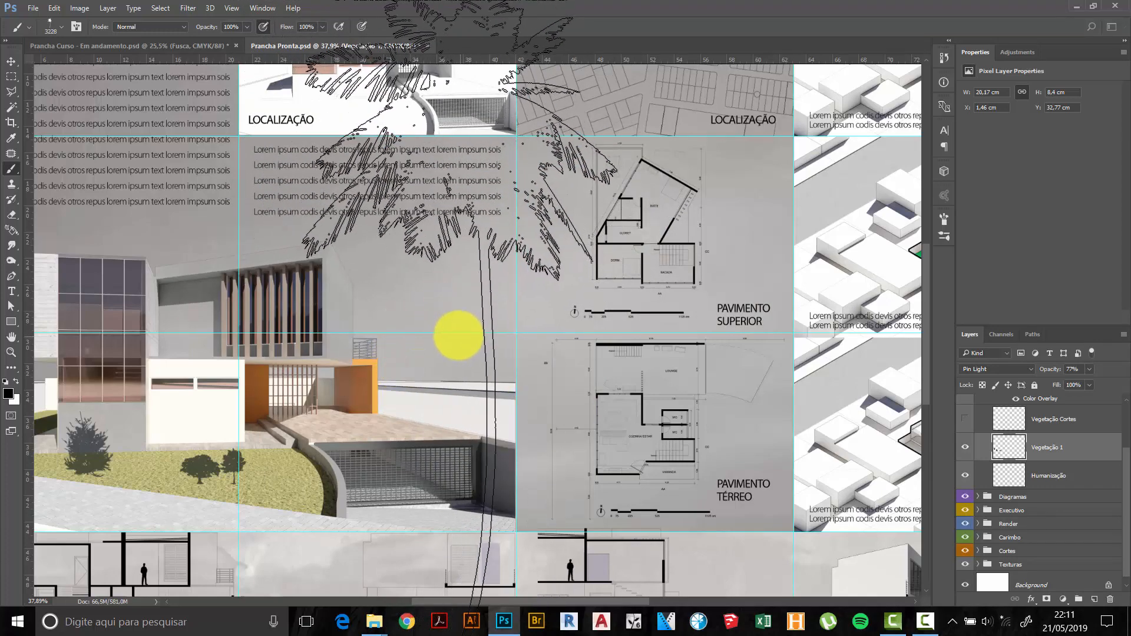
Reduce the palm brush to 800 px and stamp one palm beside the house, with its trunk base over the white boundary wall.
{"action": "key", "text": "bracketleft"}
{"action": "key", "text": "bracketleft"}
{"action": "key", "text": "bracketleft"}
{"action": "key", "text": "bracketleft"}
{"action": "key", "text": "bracketleft"}
{"action": "key", "text": "bracketleft"}
{"action": "key", "text": "bracketleft"}
{"action": "key", "text": "bracketleft"}
{"action": "key", "text": "bracketleft"}
{"action": "key", "text": "bracketleft"}
{"action": "key", "text": "bracketleft"}
{"action": "key", "text": "bracketleft"}
{"action": "key", "text": "bracketleft"}
{"action": "key", "text": "bracketleft"}
{"action": "key", "text": "bracketleft"}
{"action": "key", "text": "bracketleft"}
{"action": "key", "text": "bracketleft"}
{"action": "key", "text": "bracketleft"}
{"action": "key", "text": "bracketleft"}
{"action": "key", "text": "bracketleft"}
{"action": "key", "text": "bracketleft"}
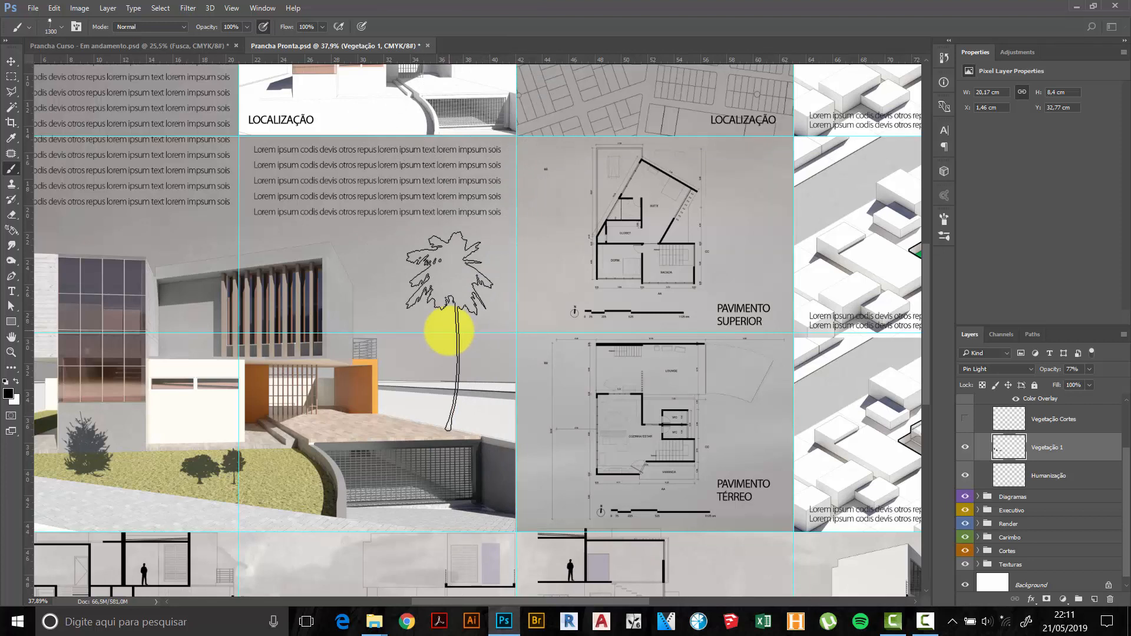
{"action": "key", "text": "bracketleft"}
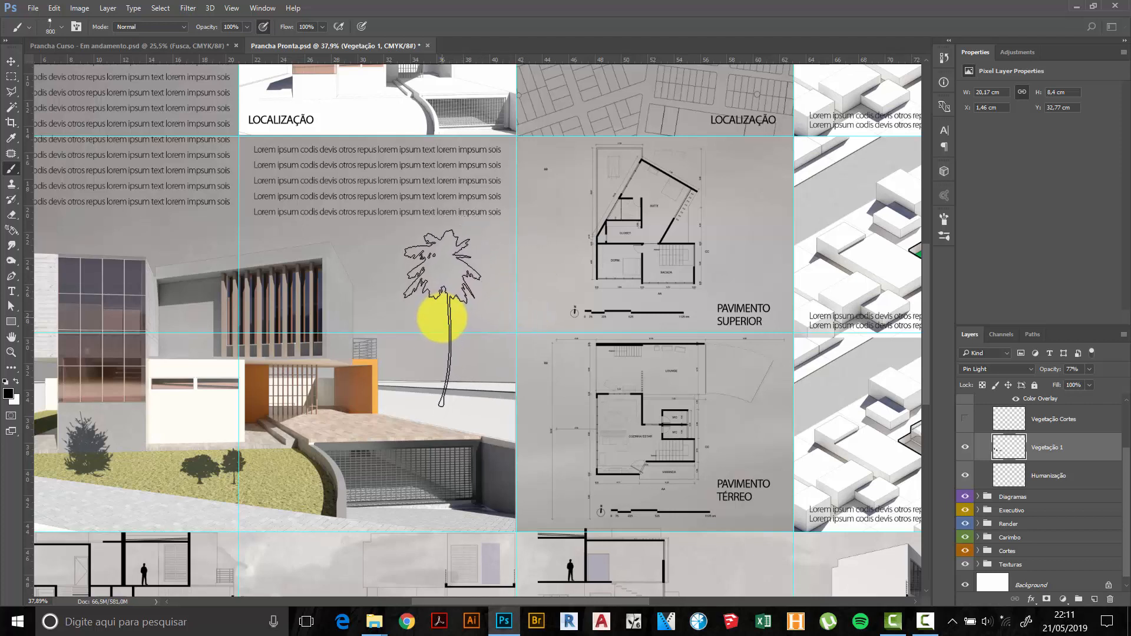
{"action": "left_click", "coordinate": [442, 318]}
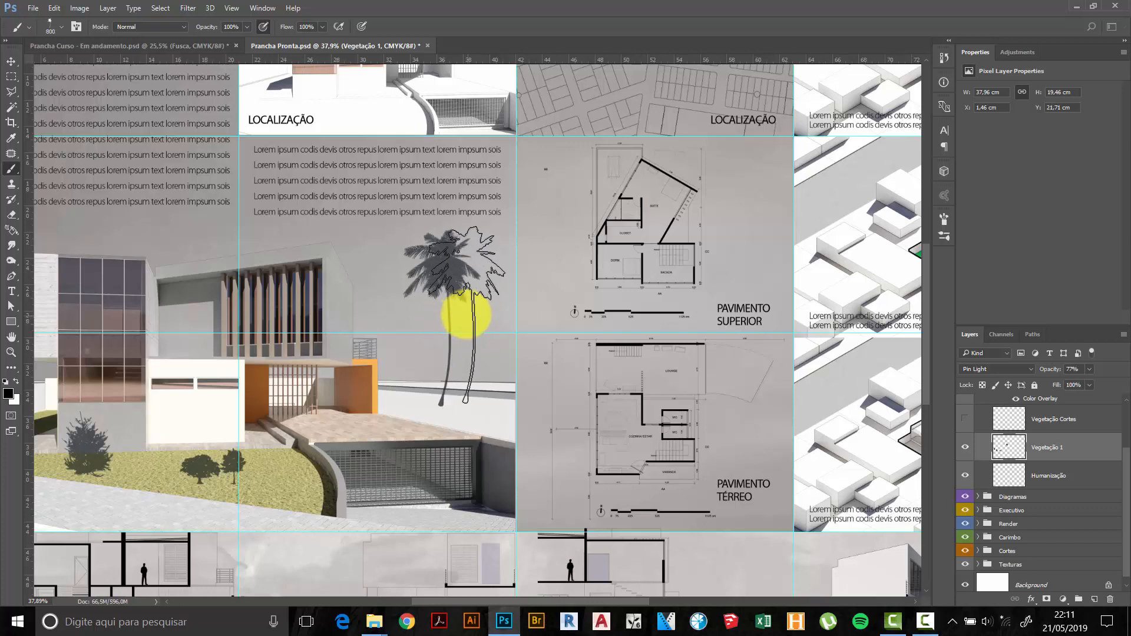
Add a layer mask to the Vegetação 1 layer, with black as the foreground colour for painting on it.
{"action": "scroll", "coordinate": [441, 374], "scroll_direction": "up", "scroll_amount": 3}
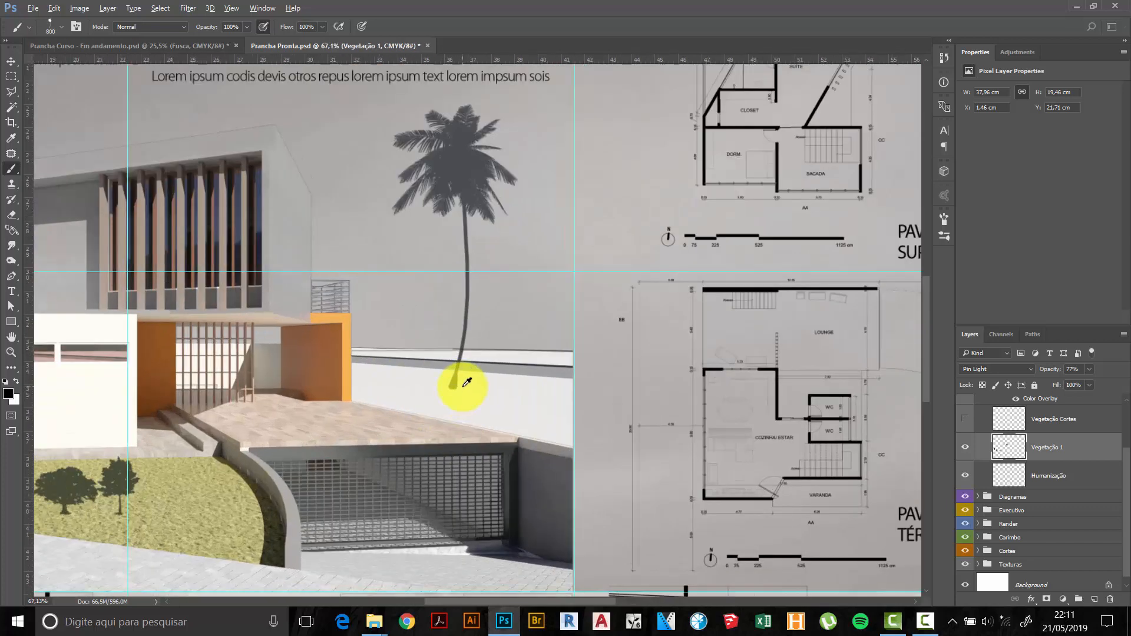
{"action": "left_click_drag", "start_coordinate": [446, 401], "coordinate": [473, 343]}
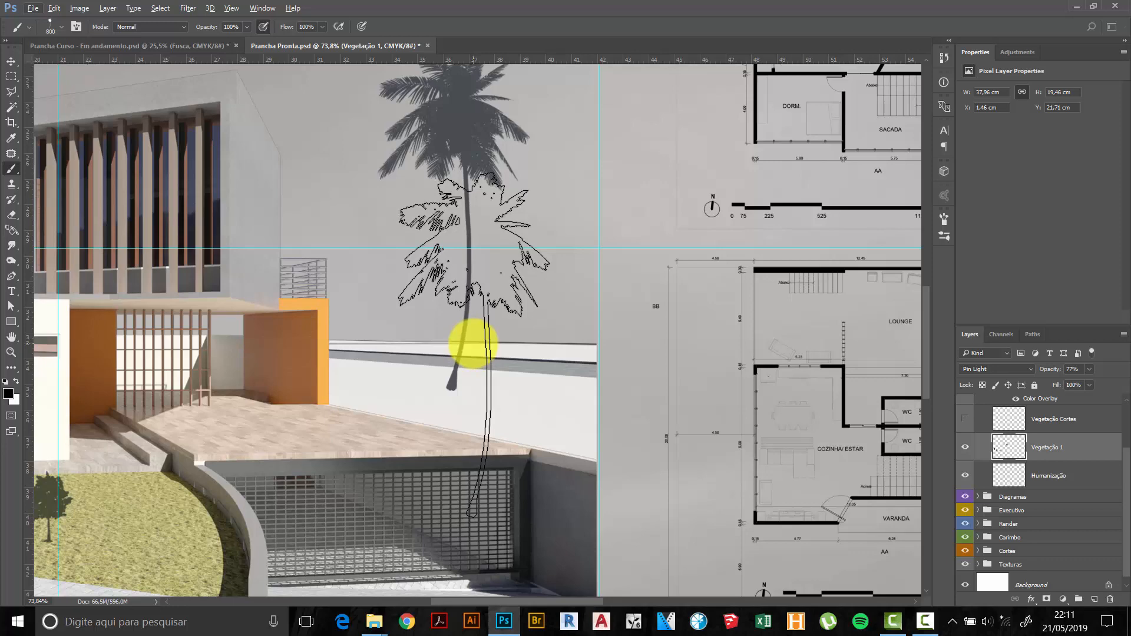
{"action": "scroll", "coordinate": [463, 343], "scroll_direction": "down", "scroll_amount": 3}
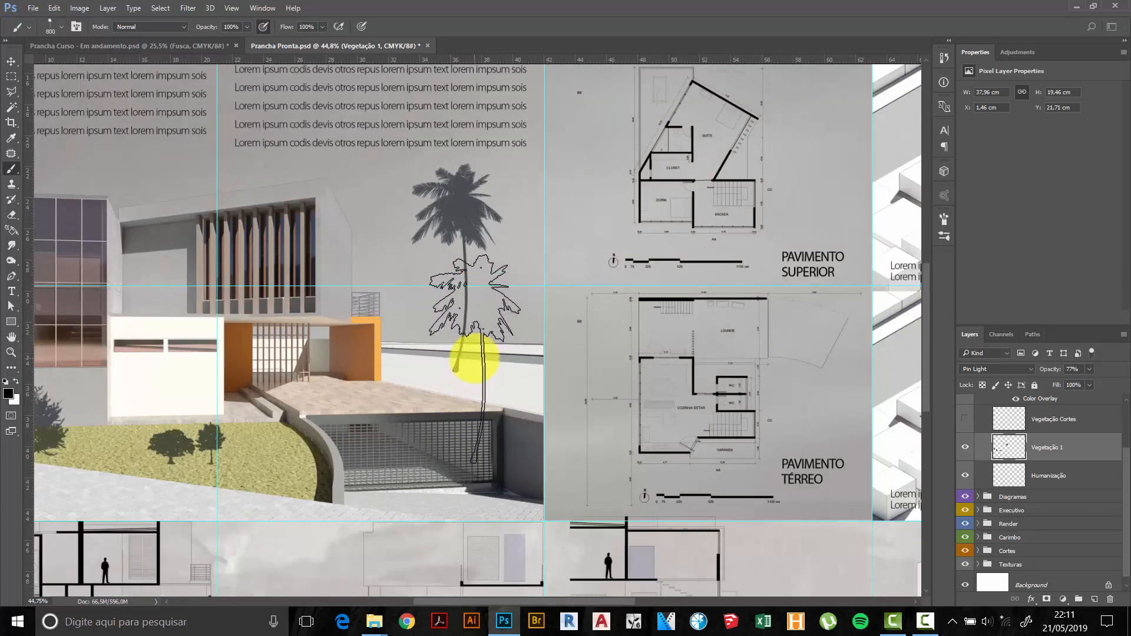
{"action": "key", "text": "v"}
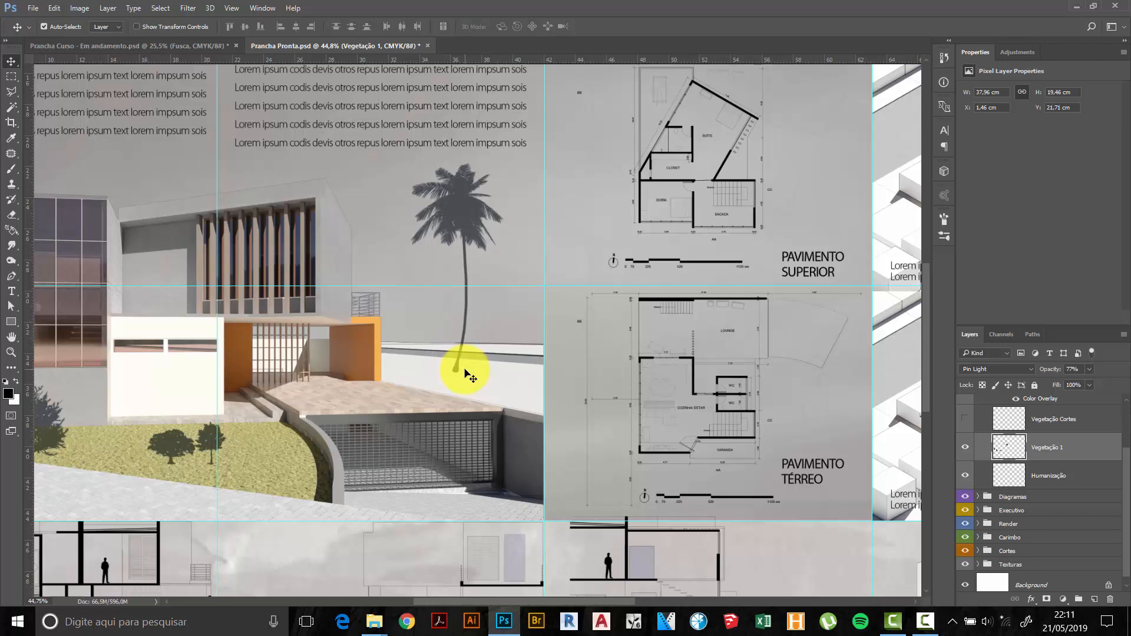
{"action": "left_click", "coordinate": [1048, 601]}
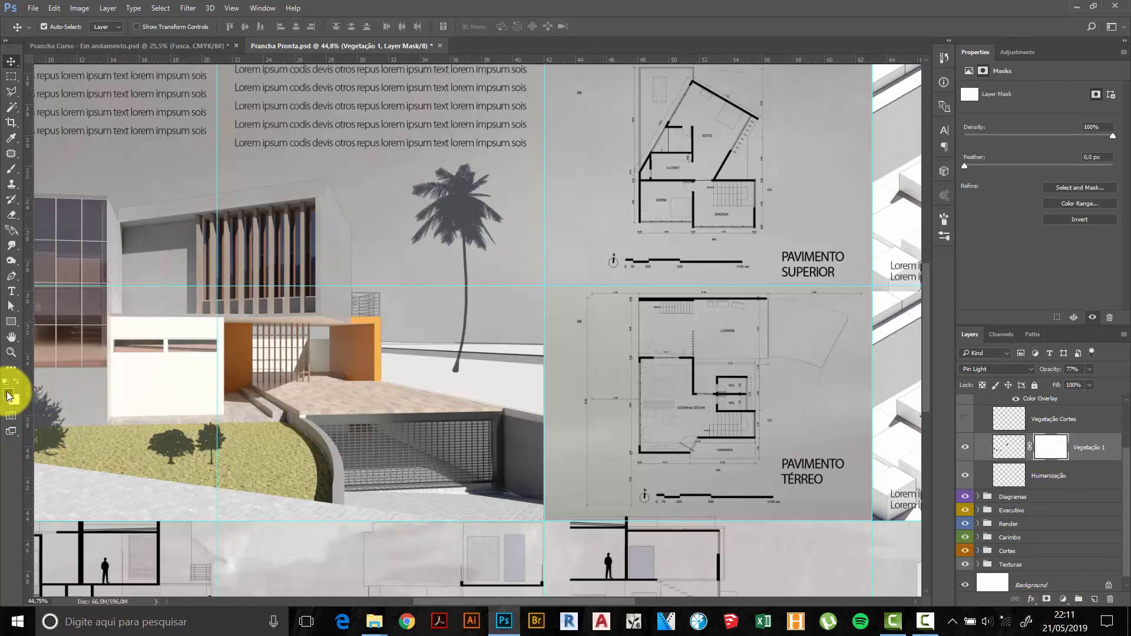
{"action": "key", "text": "x"}
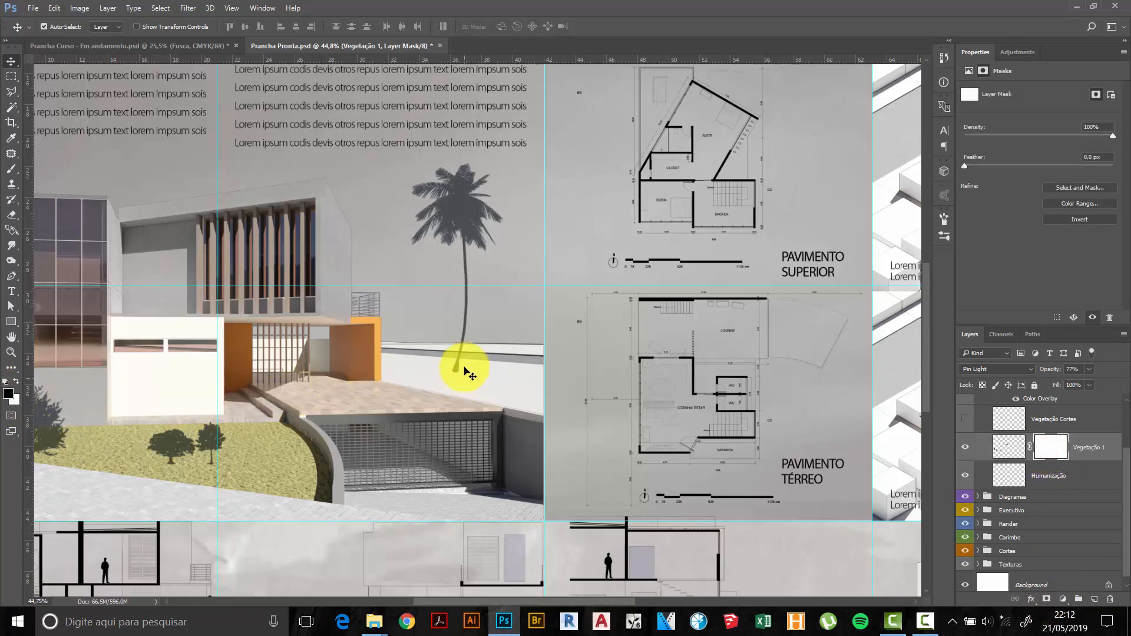
Switch to the Brush tool with the Hard Round preset for painting on the mask.
{"action": "key", "text": "b"}
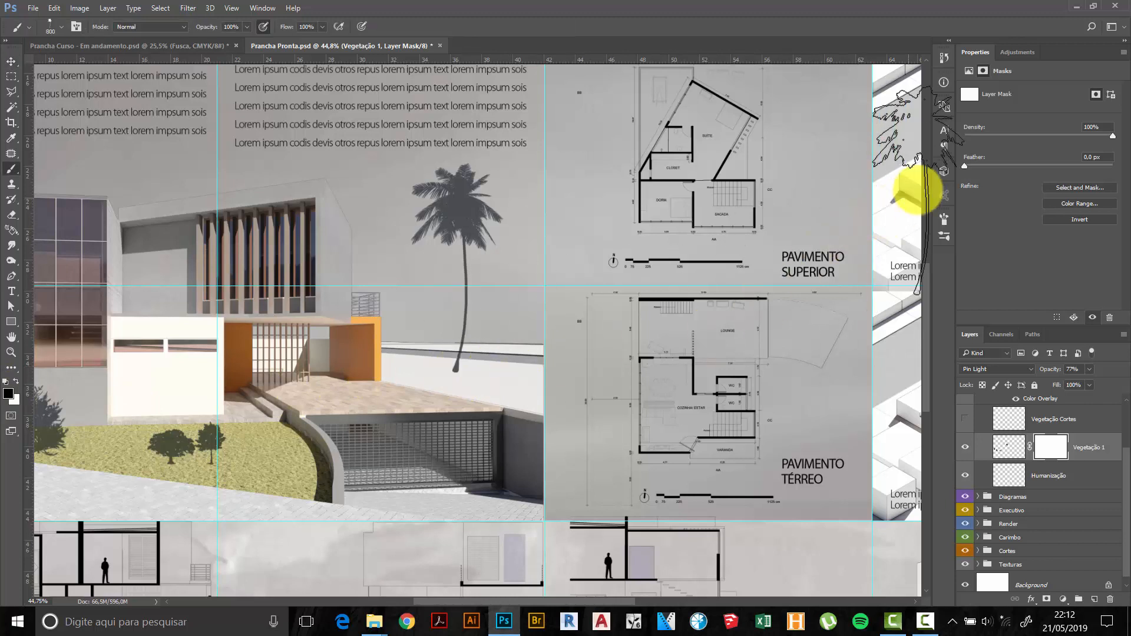
{"action": "left_click", "coordinate": [944, 237]}
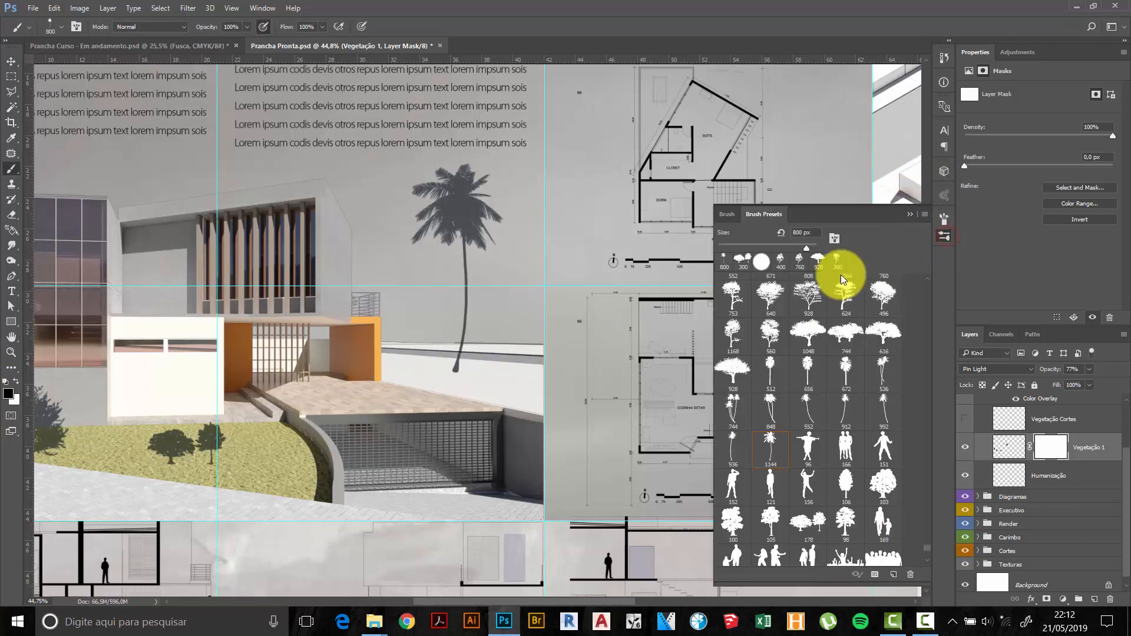
{"action": "left_click", "coordinate": [763, 266]}
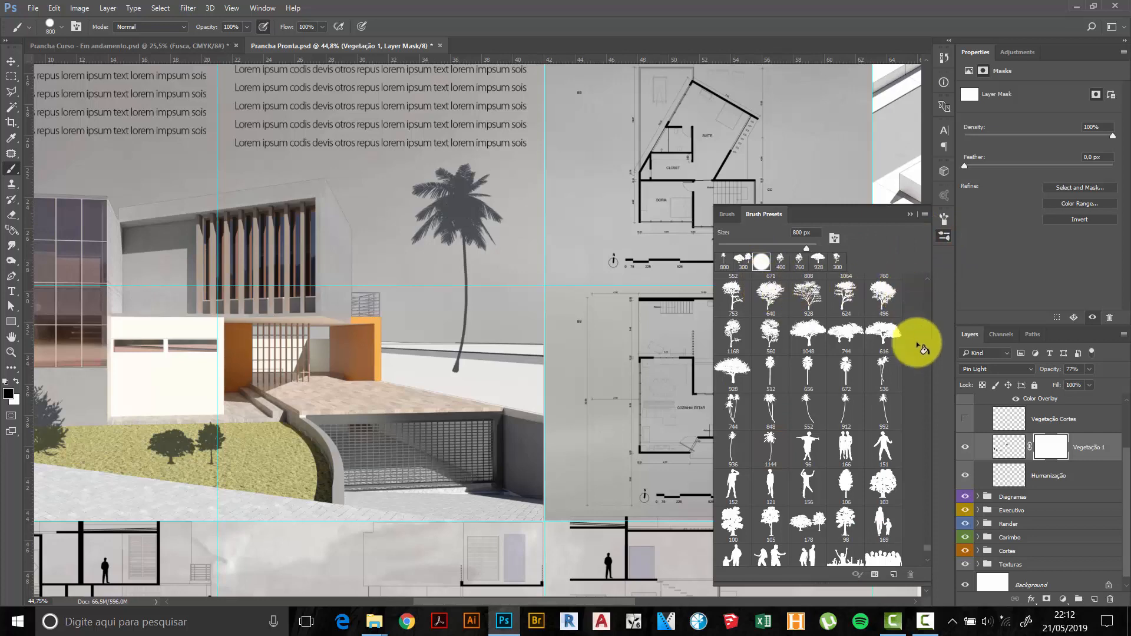
{"action": "left_click_drag", "start_coordinate": [926, 548], "coordinate": [928, 282]}
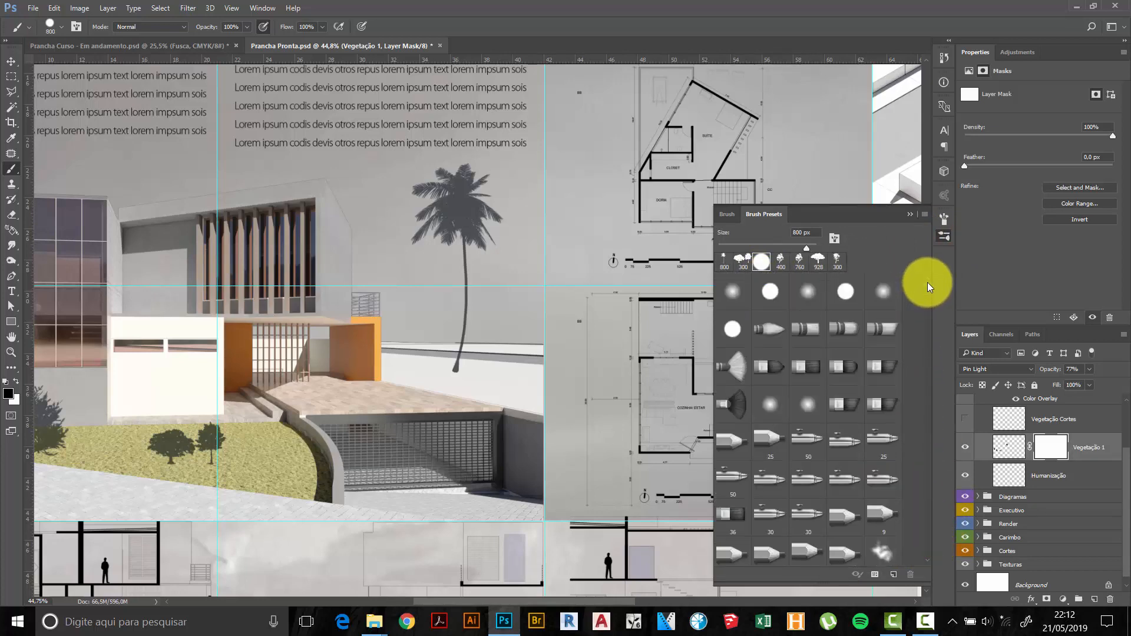
{"action": "left_click", "coordinate": [772, 294]}
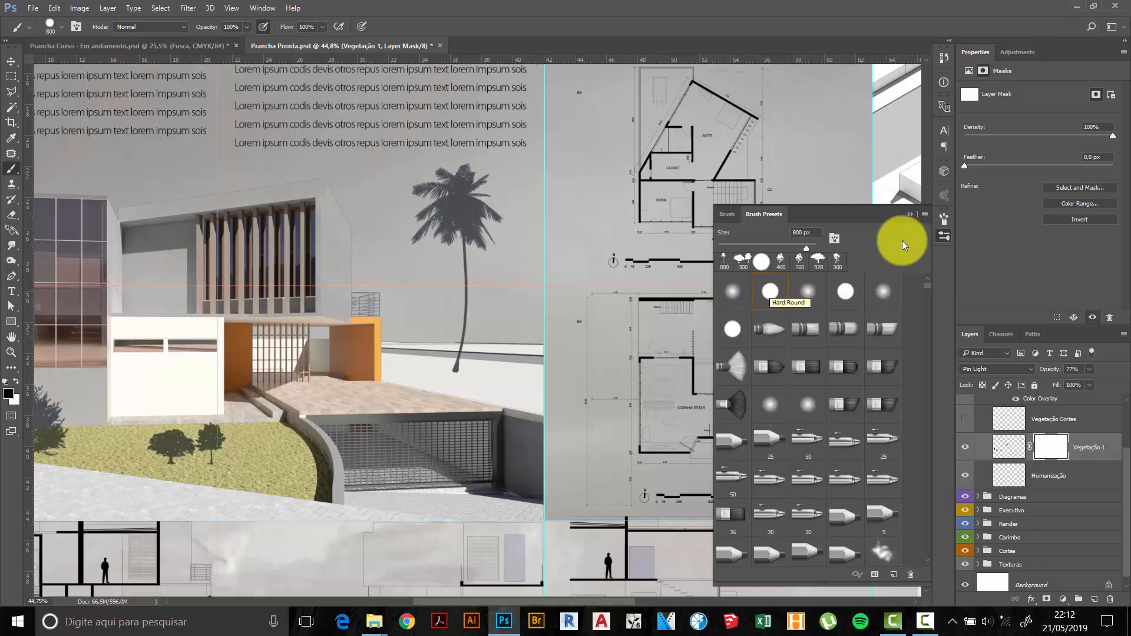
{"action": "left_click", "coordinate": [771, 295]}
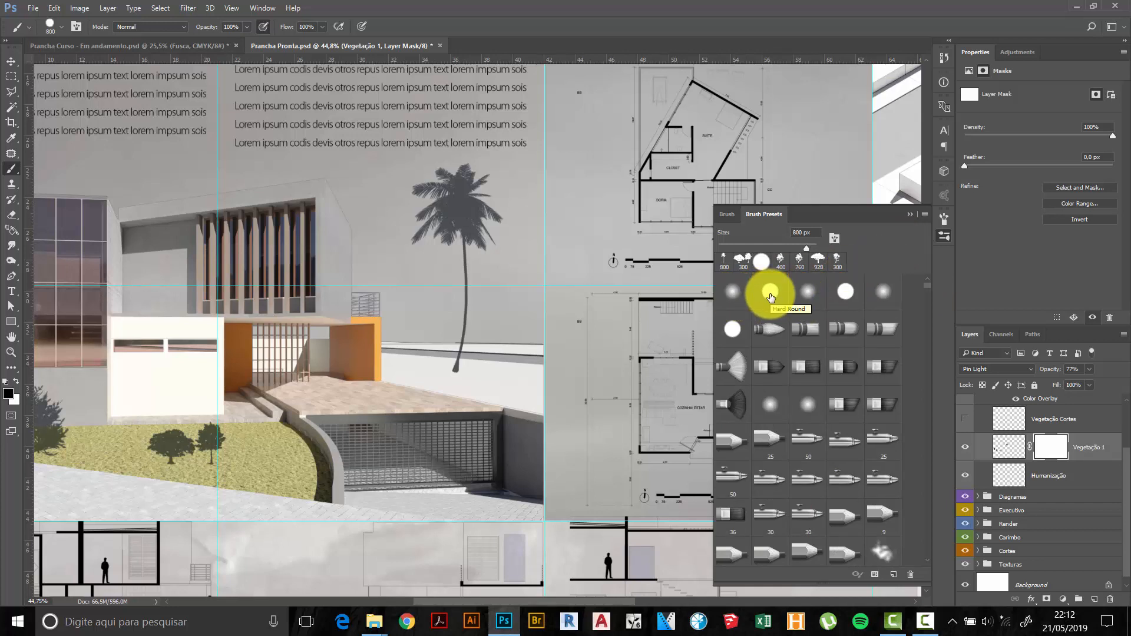
{"action": "left_click", "coordinate": [909, 214]}
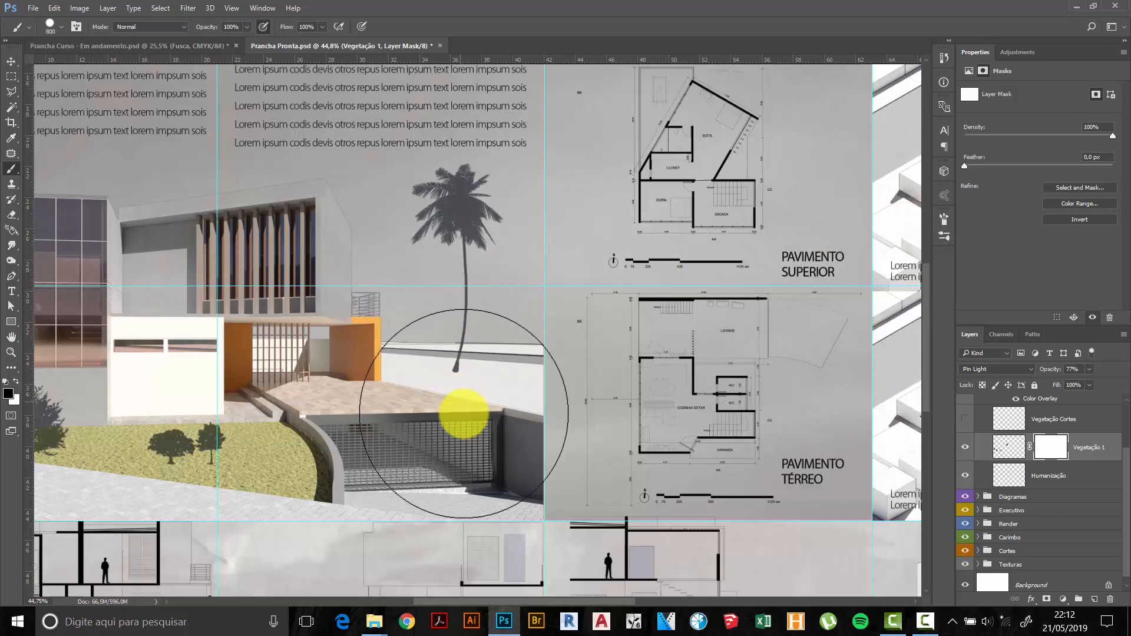
Hide the palm trunk's base in front of the white boundary wall by painting black on the layer mask with a 70 px brush.
{"action": "key", "text": "super"}
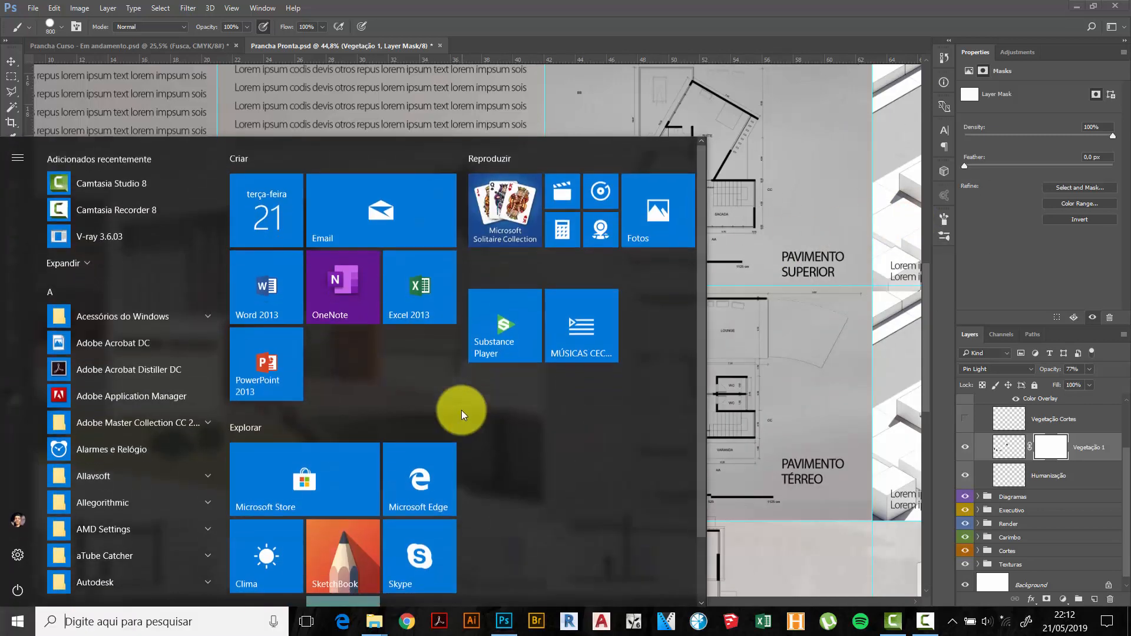
{"action": "key", "text": "Escape"}
{"action": "scroll", "coordinate": [454, 400], "scroll_direction": "up", "scroll_amount": 6}
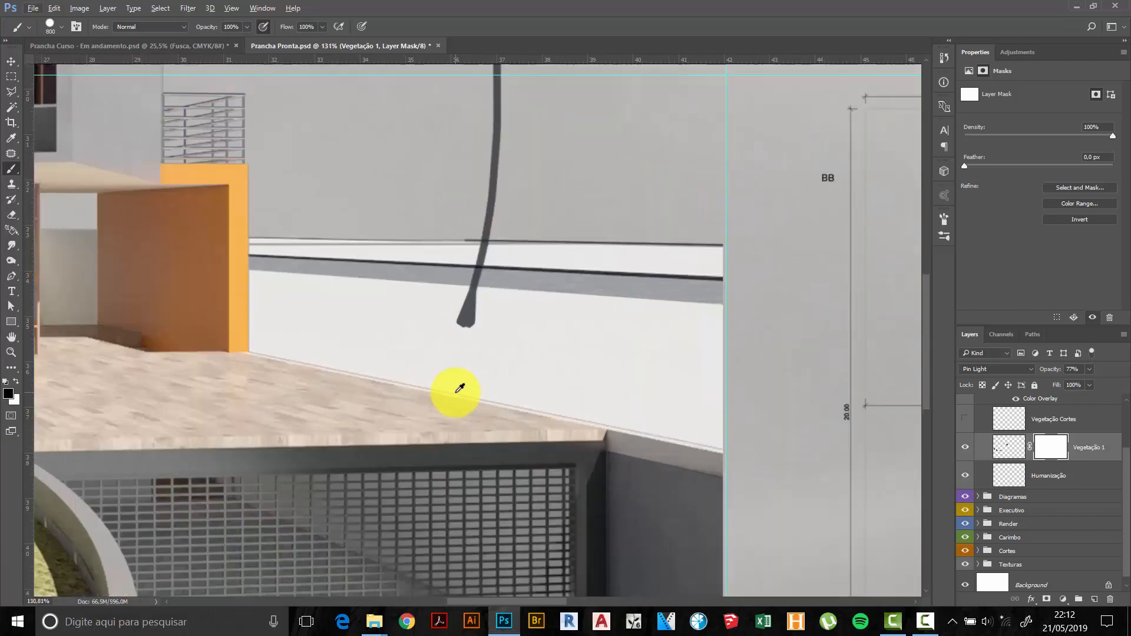
{"action": "key", "text": "bracketleft"}
{"action": "key", "text": "bracketleft"}
{"action": "key", "text": "bracketleft"}
{"action": "key", "text": "bracketleft"}
{"action": "key", "text": "bracketleft"}
{"action": "key", "text": "bracketleft"}
{"action": "key", "text": "bracketleft"}
{"action": "key", "text": "bracketleft"}
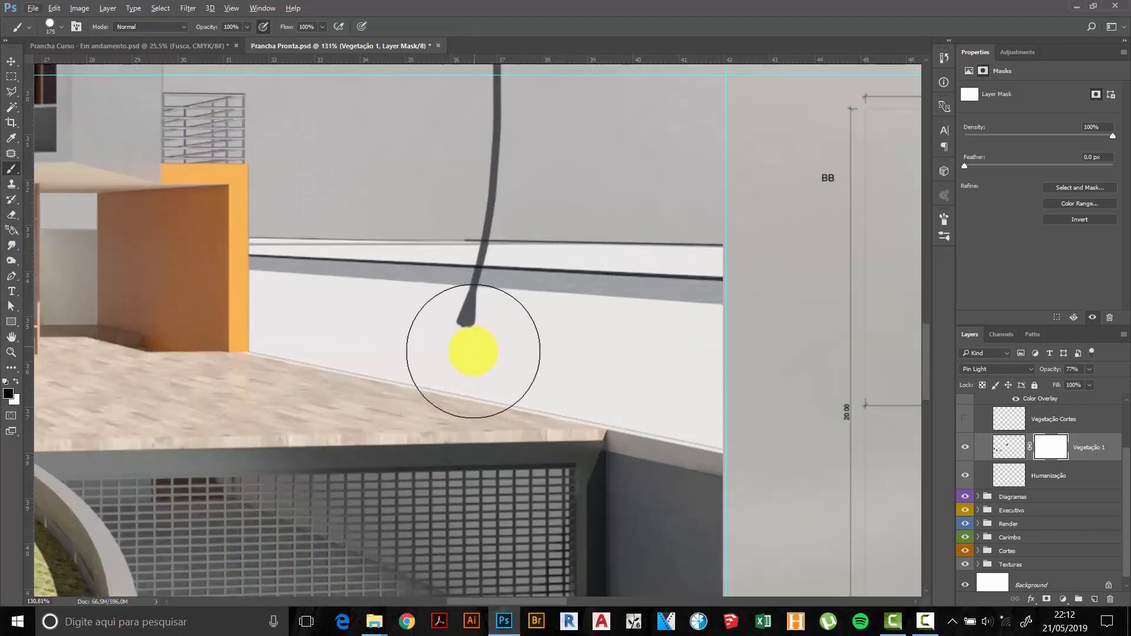
{"action": "key", "text": "bracketleft"}
{"action": "key", "text": "bracketleft"}
{"action": "key", "text": "bracketleft"}
{"action": "key", "text": "bracketleft"}
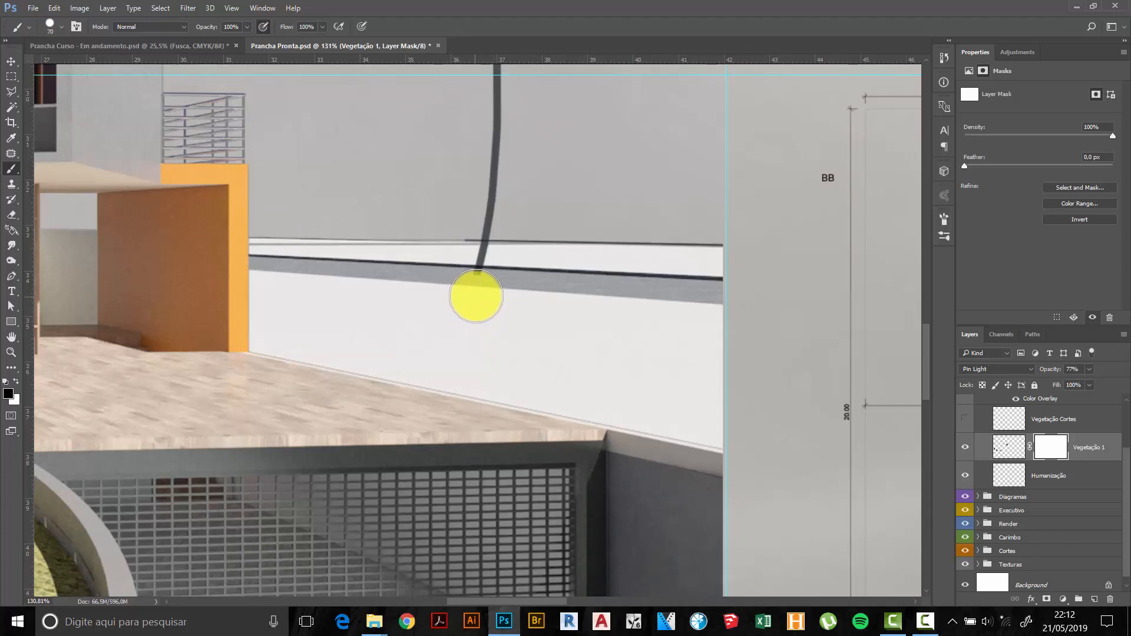
{"action": "left_click", "coordinate": [477, 293]}
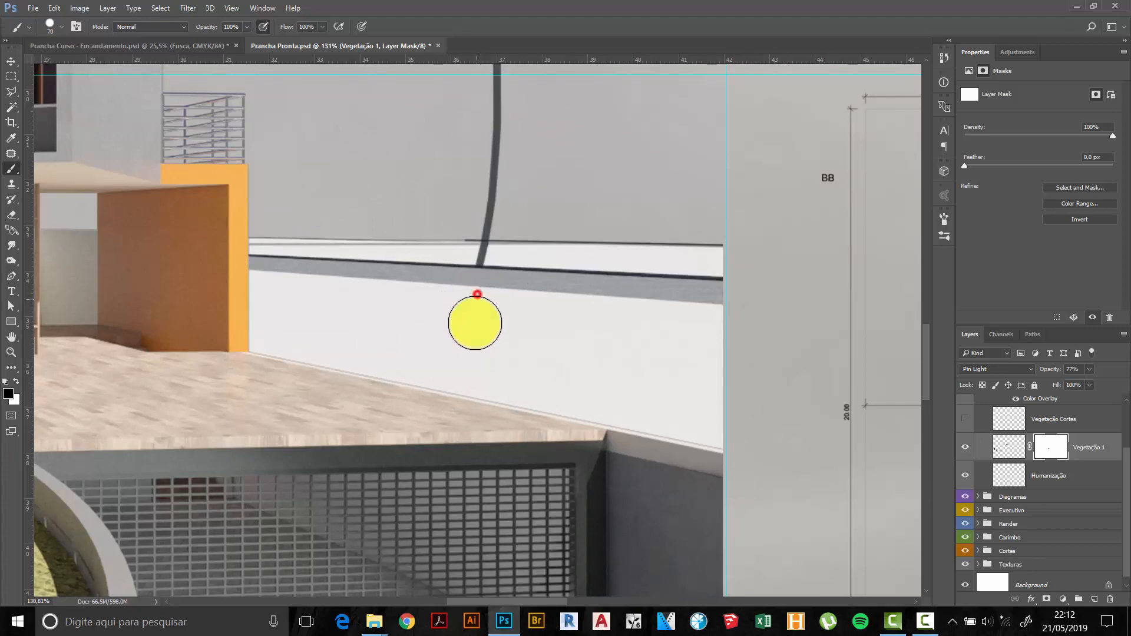
{"action": "scroll", "coordinate": [479, 332], "scroll_direction": "down", "scroll_amount": 10}
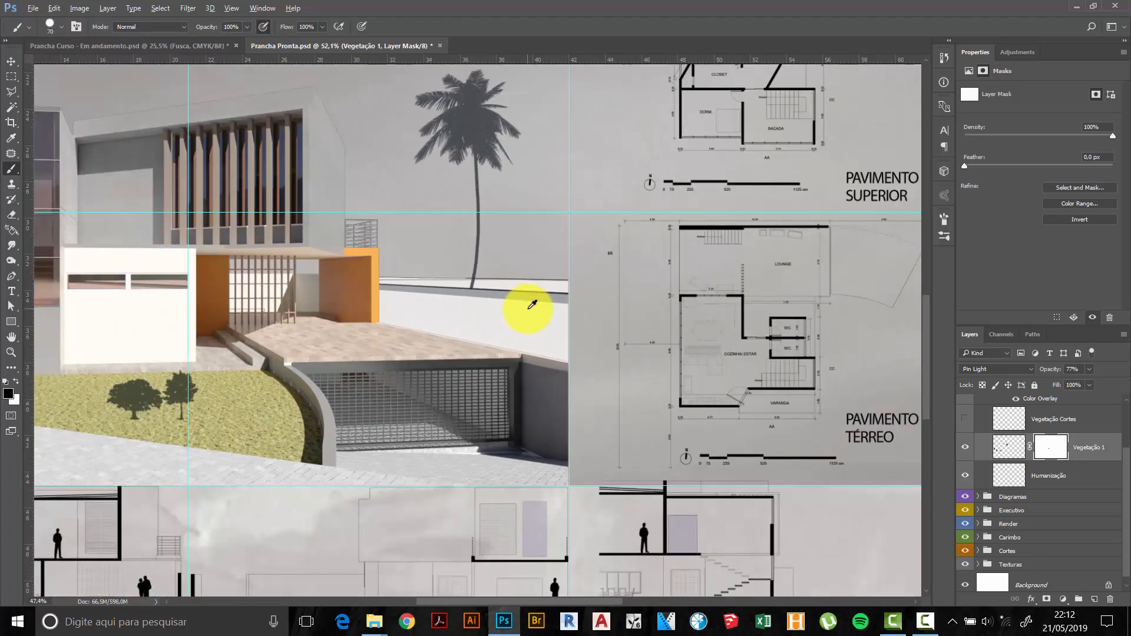
{"action": "scroll", "coordinate": [563, 307], "scroll_direction": "down", "scroll_amount": 4}
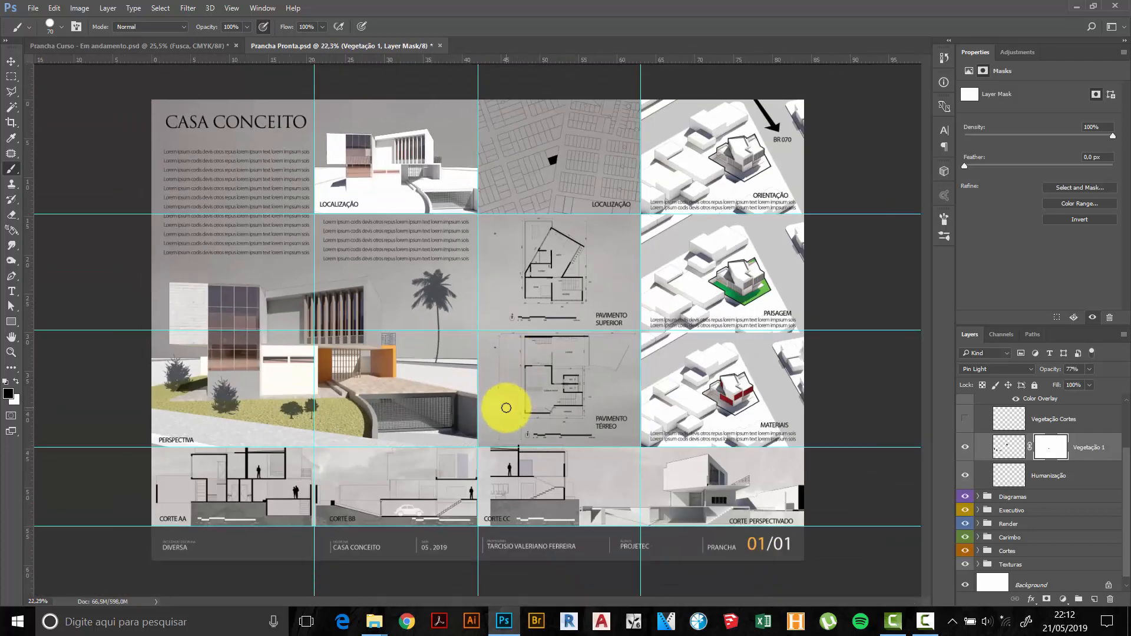
Toggle the Vegetação 1 layer off and on to compare the perspective with and without its vegetation.
{"action": "scroll", "coordinate": [424, 356], "scroll_direction": "up", "scroll_amount": 2}
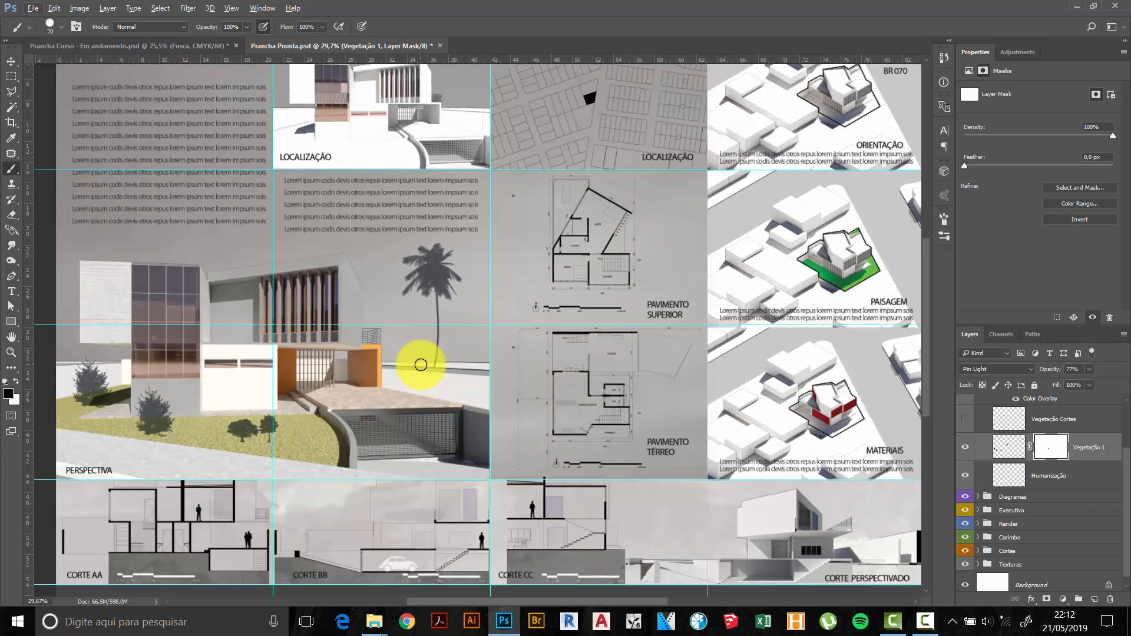
{"action": "scroll", "coordinate": [403, 398], "scroll_direction": "down", "scroll_amount": 2}
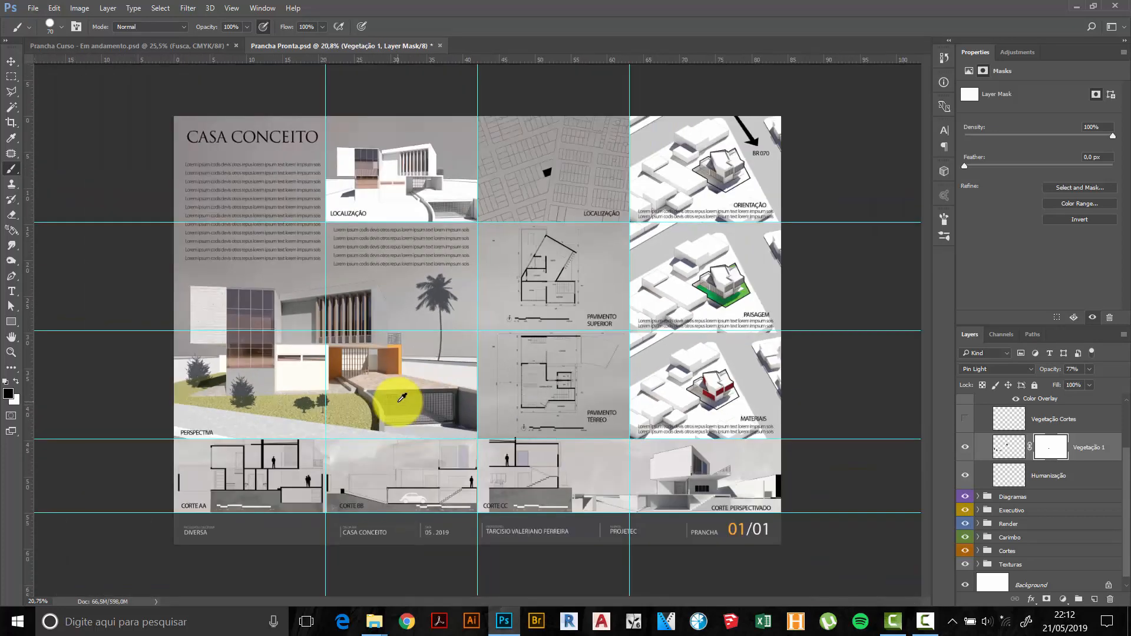
{"action": "key", "text": "v"}
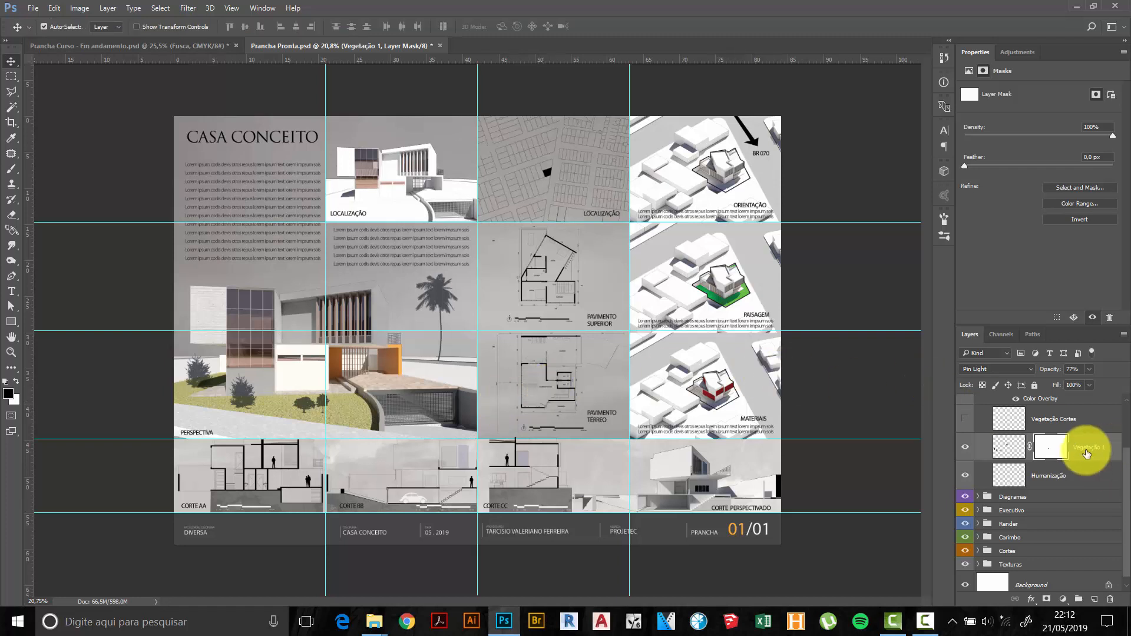
{"action": "left_click", "coordinate": [964, 449]}
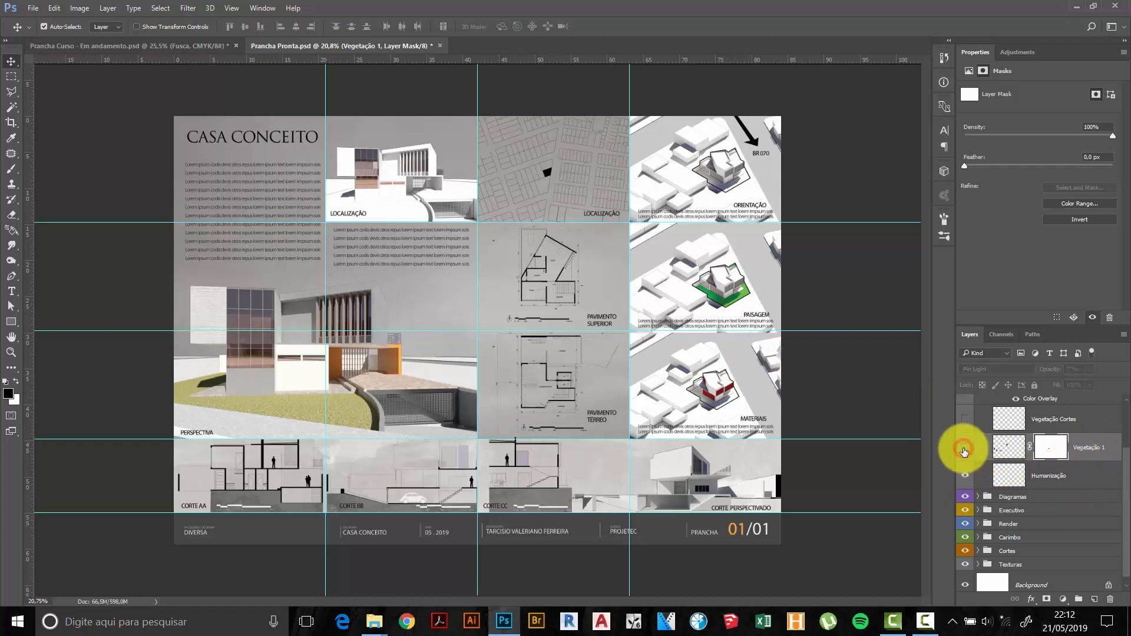
{"action": "left_click", "coordinate": [964, 449]}
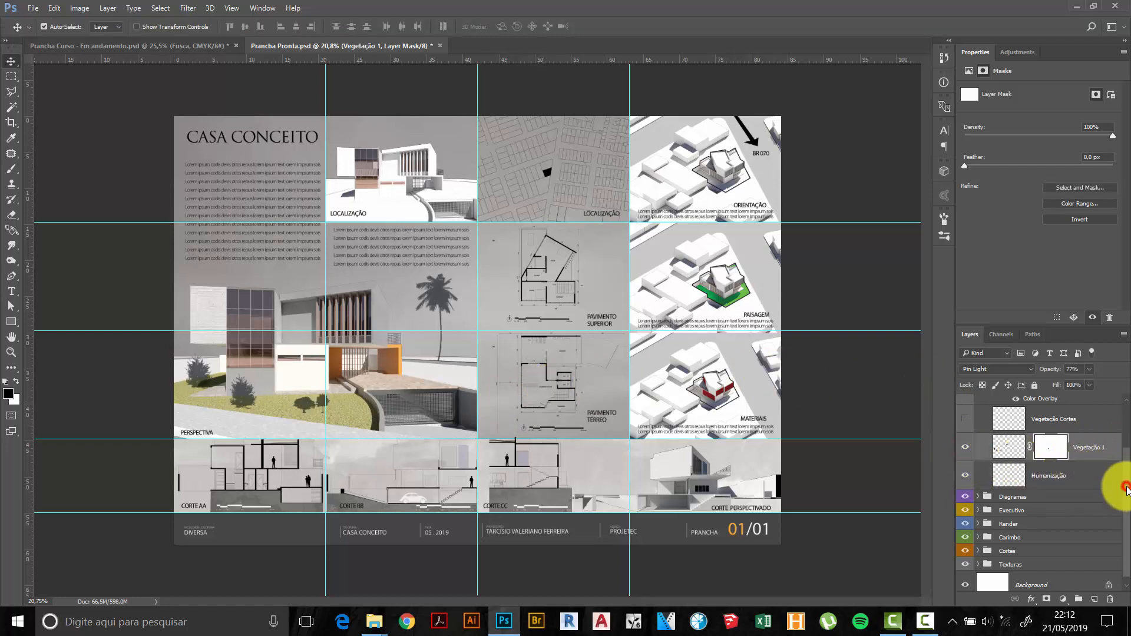
{"action": "left_click_drag", "start_coordinate": [1127, 489], "coordinate": [1111, 472]}
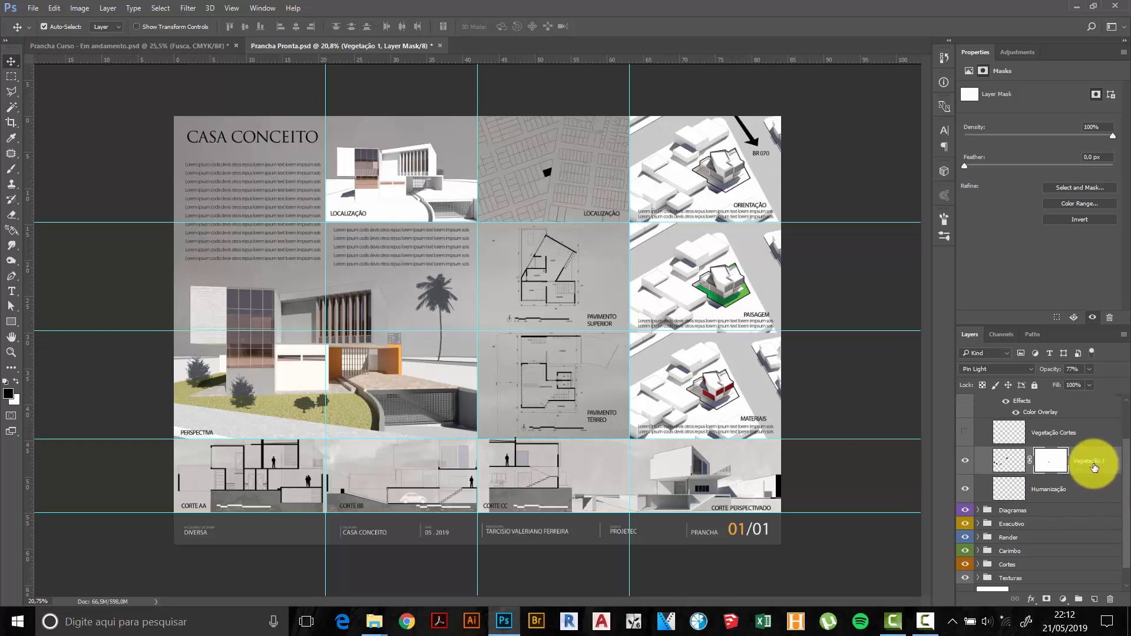
{"action": "double_click", "coordinate": [1090, 463]}
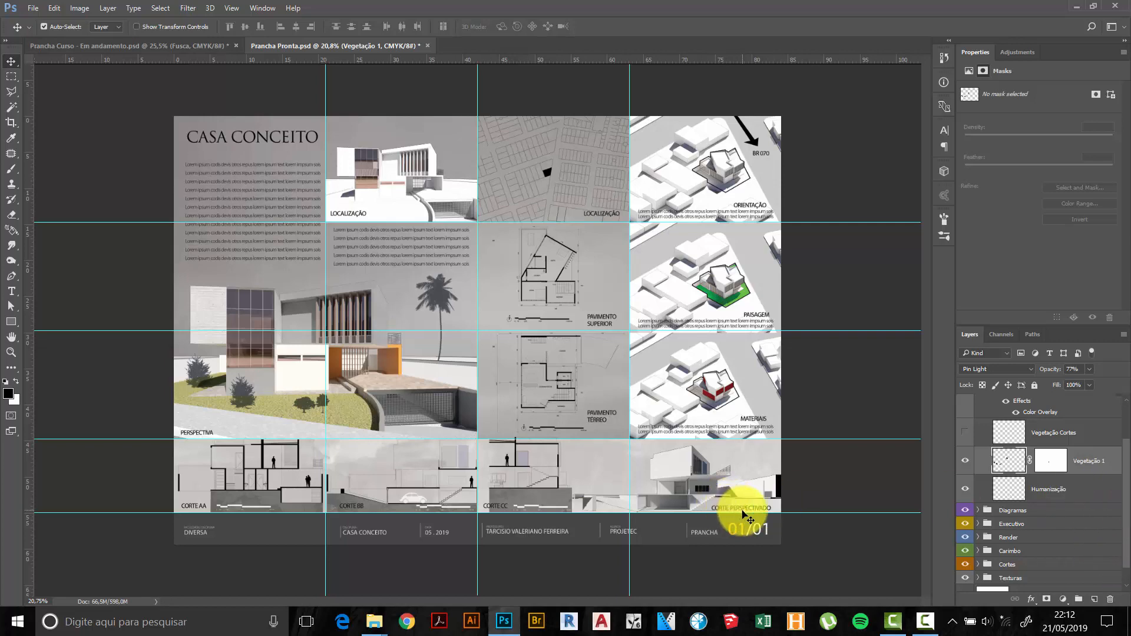
Make the Vegetação Cortes layer visible and select it for adding trees to the Corte Perspectivado drawing.
{"action": "scroll", "coordinate": [745, 527], "scroll_direction": "up", "scroll_amount": 6}
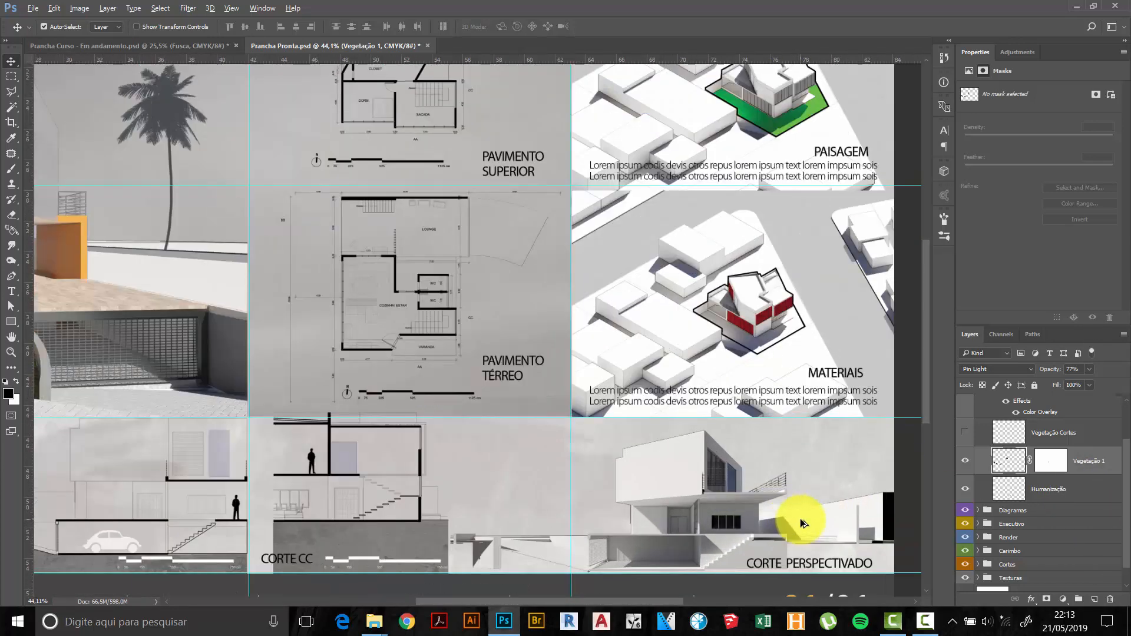
{"action": "left_click_drag", "start_coordinate": [806, 499], "coordinate": [718, 421]}
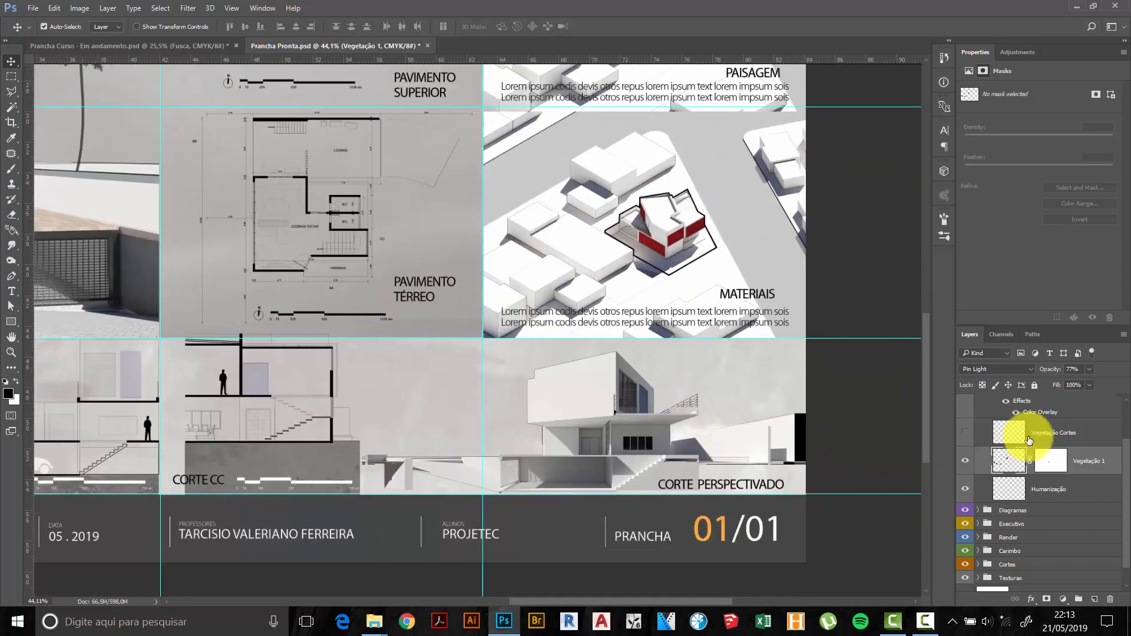
{"action": "left_click", "coordinate": [965, 433]}
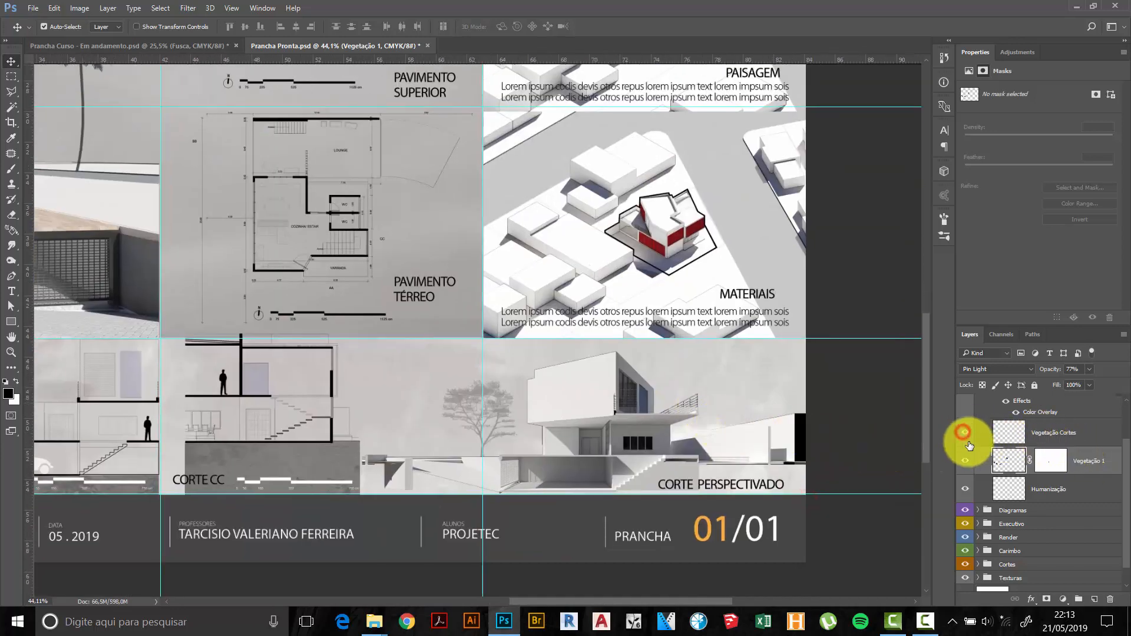
{"action": "left_click", "coordinate": [1074, 438]}
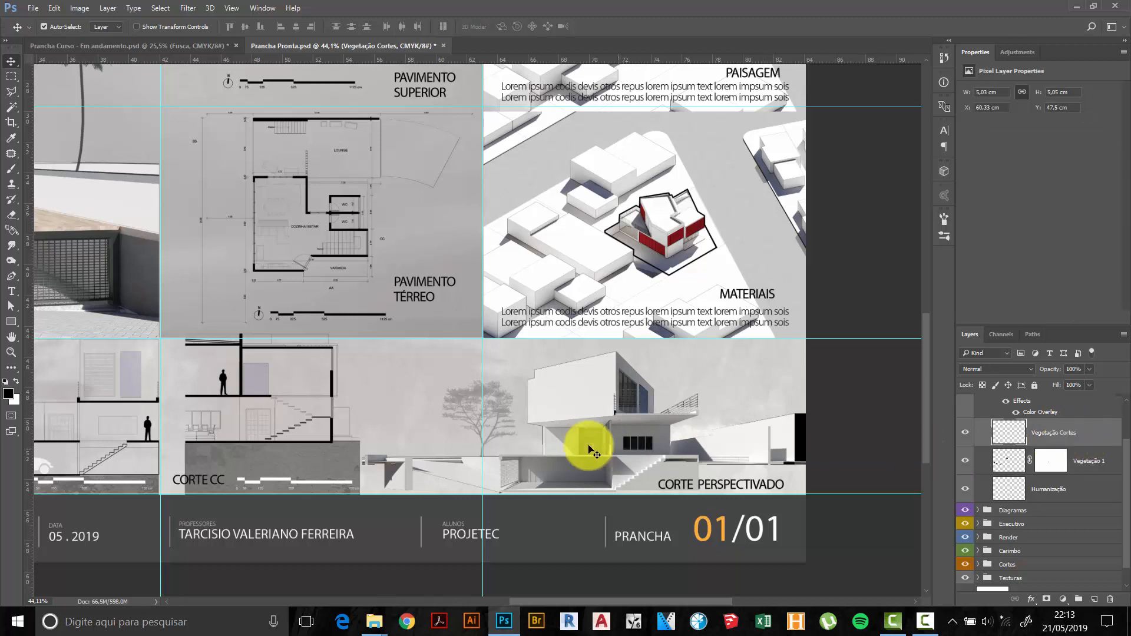
{"action": "scroll", "coordinate": [557, 453], "scroll_direction": "up", "scroll_amount": 3}
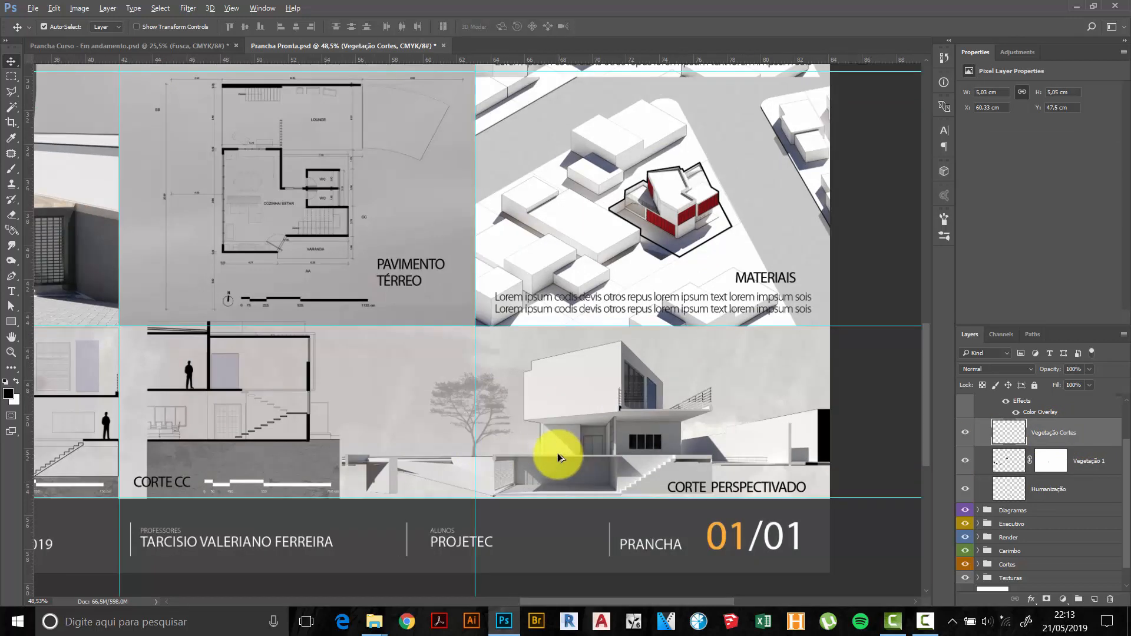
{"action": "left_click_drag", "start_coordinate": [589, 440], "coordinate": [518, 422]}
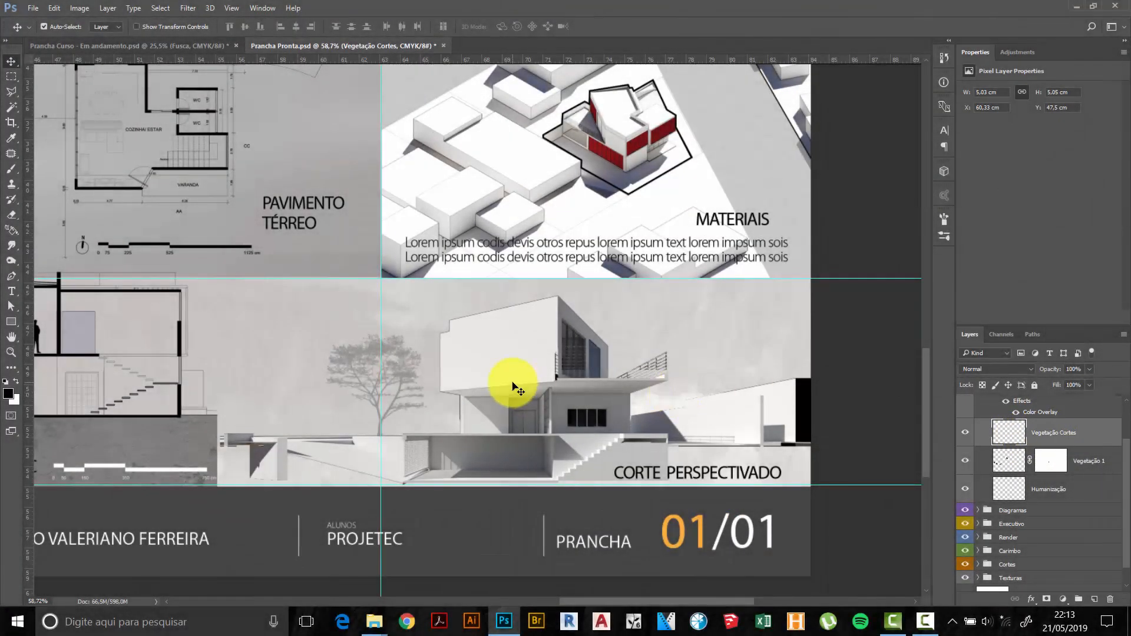
Switch to the Brush tool and choose the 301 px spreading tree silhouette from the brush presets.
{"action": "key", "text": "b"}
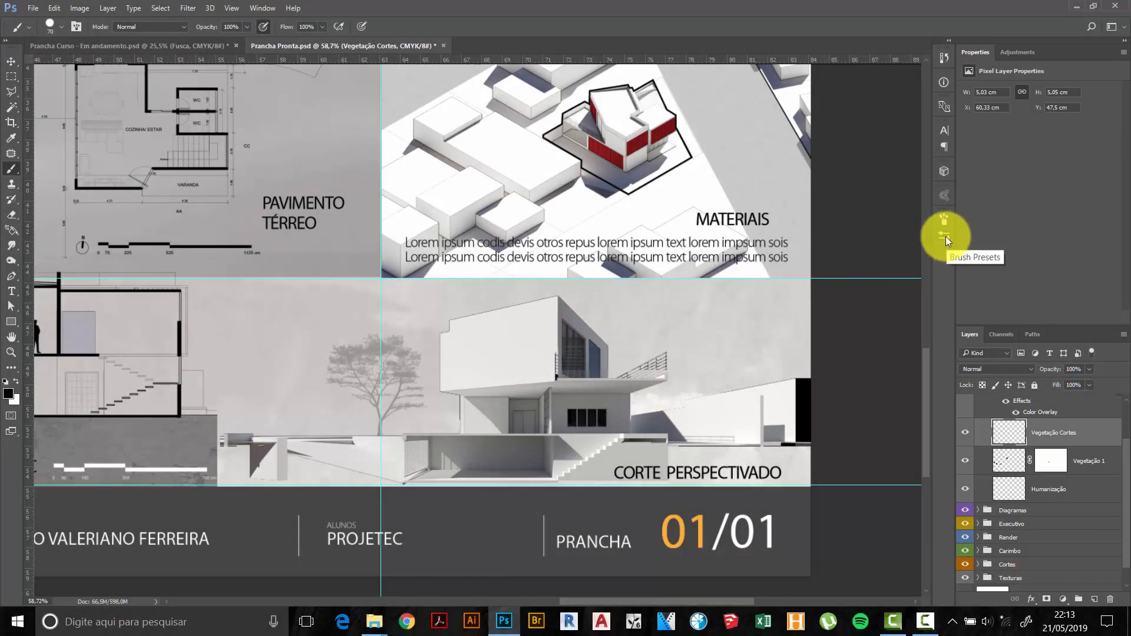
{"action": "left_click", "coordinate": [946, 236]}
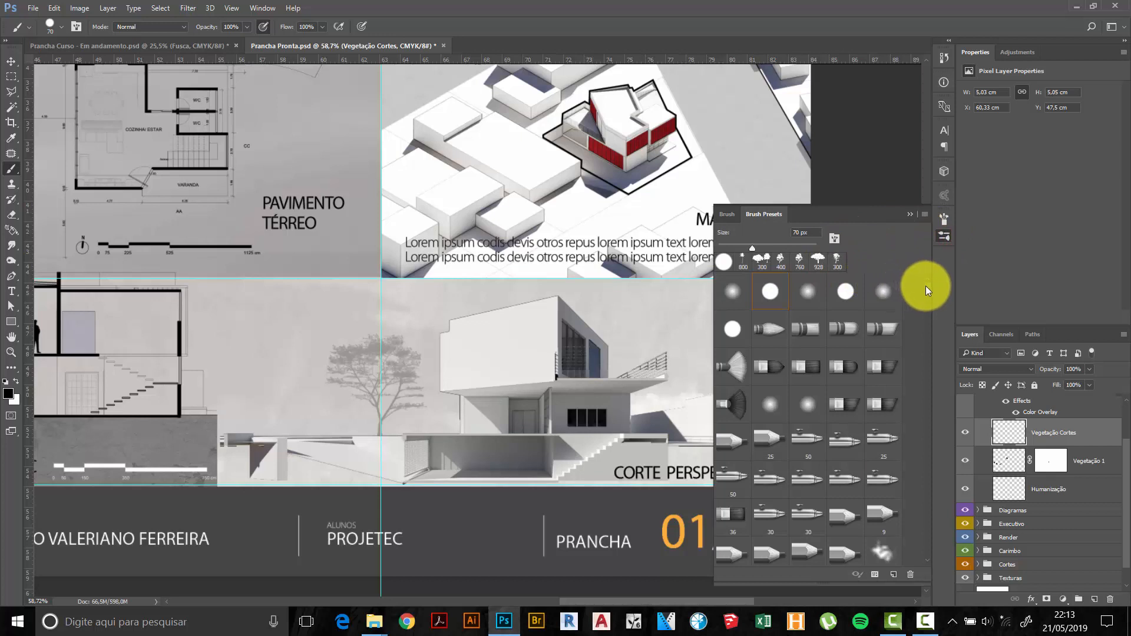
{"action": "left_click_drag", "start_coordinate": [926, 286], "coordinate": [925, 562]}
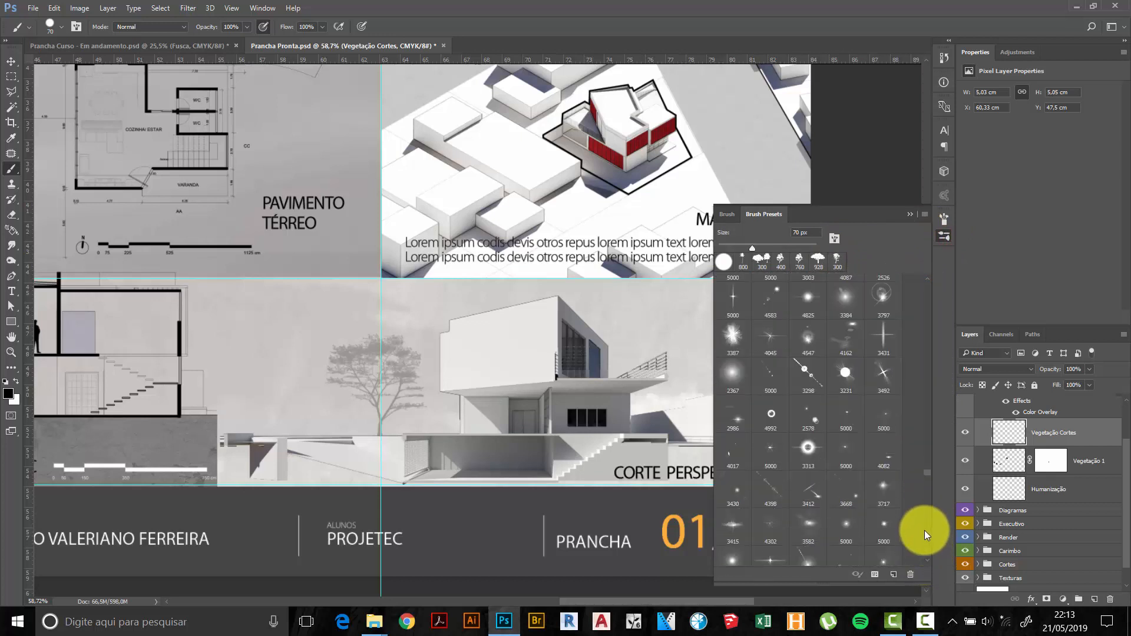
{"action": "left_click_drag", "start_coordinate": [928, 472], "coordinate": [931, 541]}
{"action": "scroll", "coordinate": [931, 541], "scroll_direction": "down", "scroll_amount": 5}
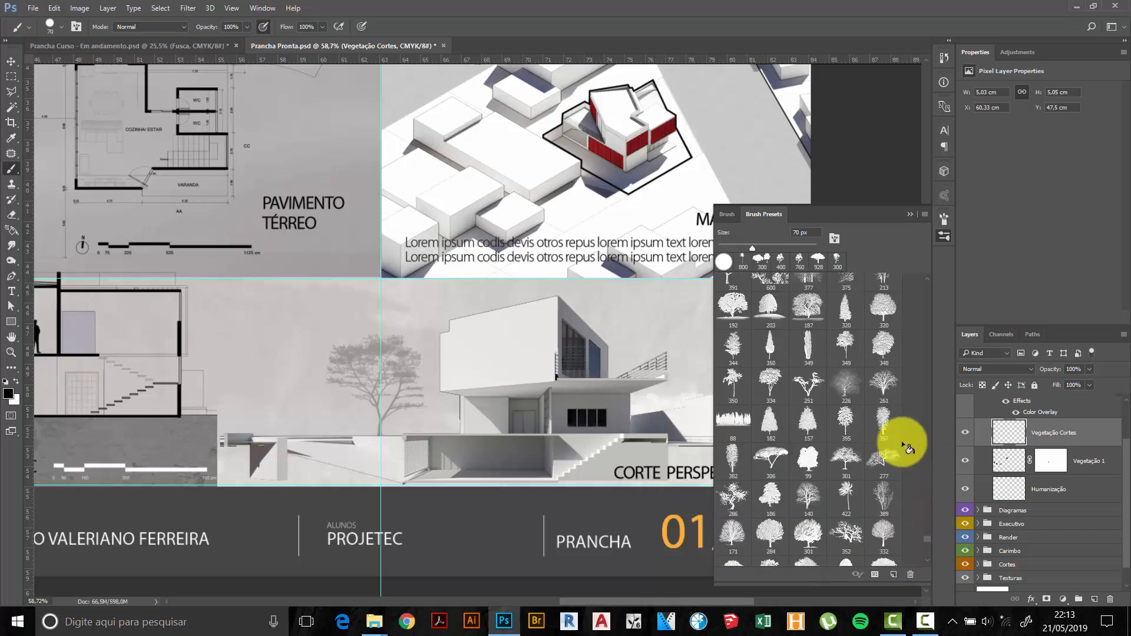
{"action": "left_click", "coordinate": [883, 386]}
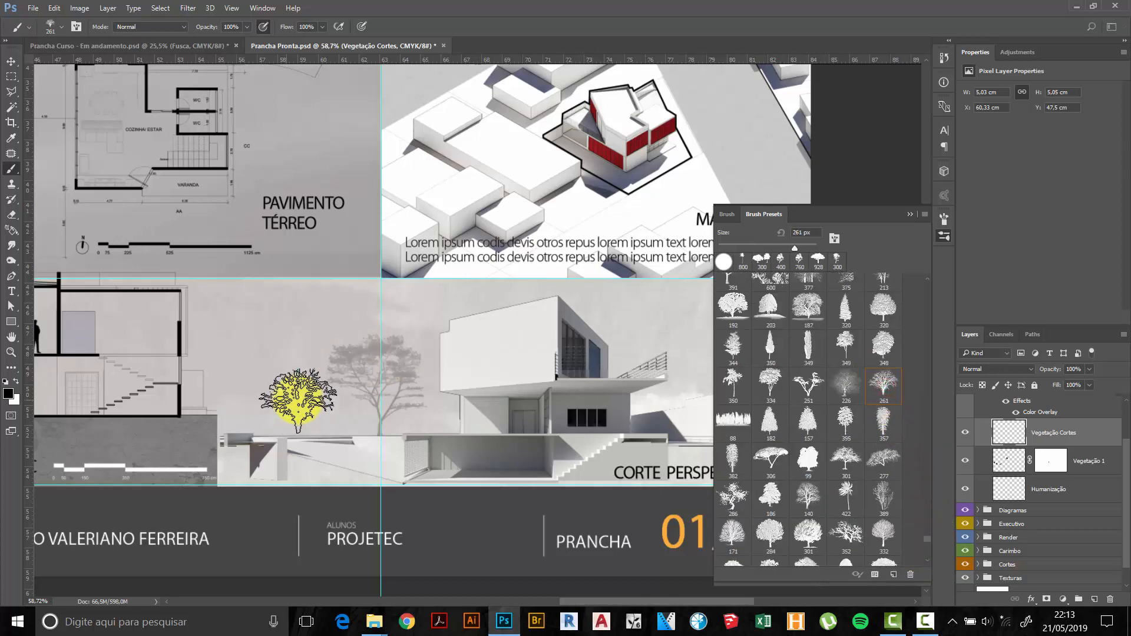
{"action": "left_click", "coordinate": [846, 470]}
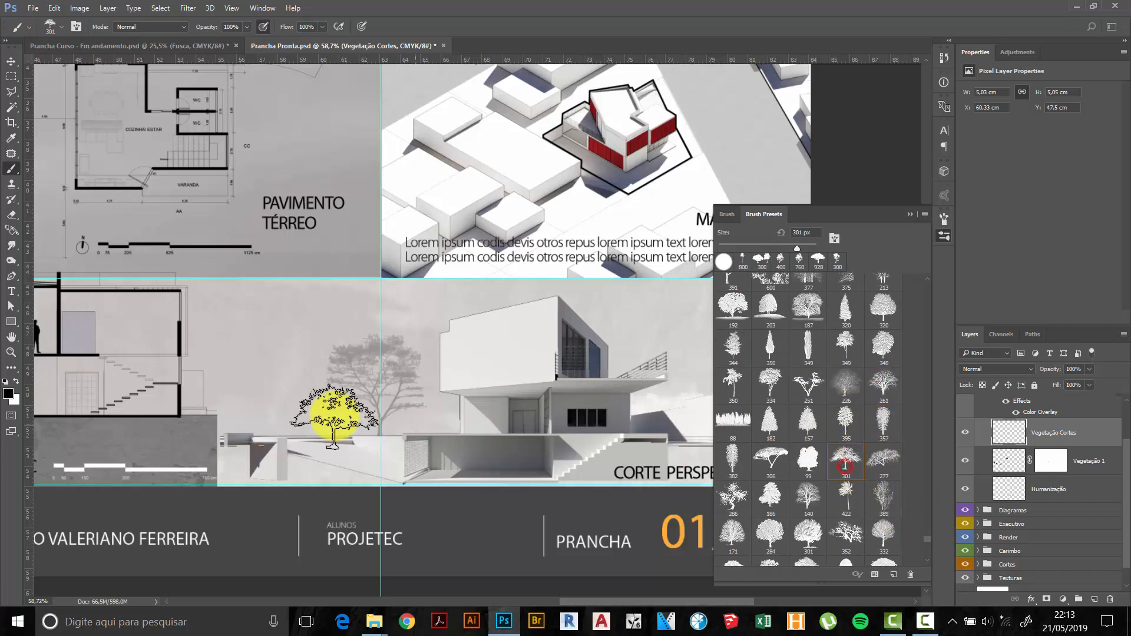
Try stamping the 301 px tree at 100% opacity beside the existing tree in the Corte Perspectivado, undoing each stamp.
{"action": "left_click", "coordinate": [294, 403]}
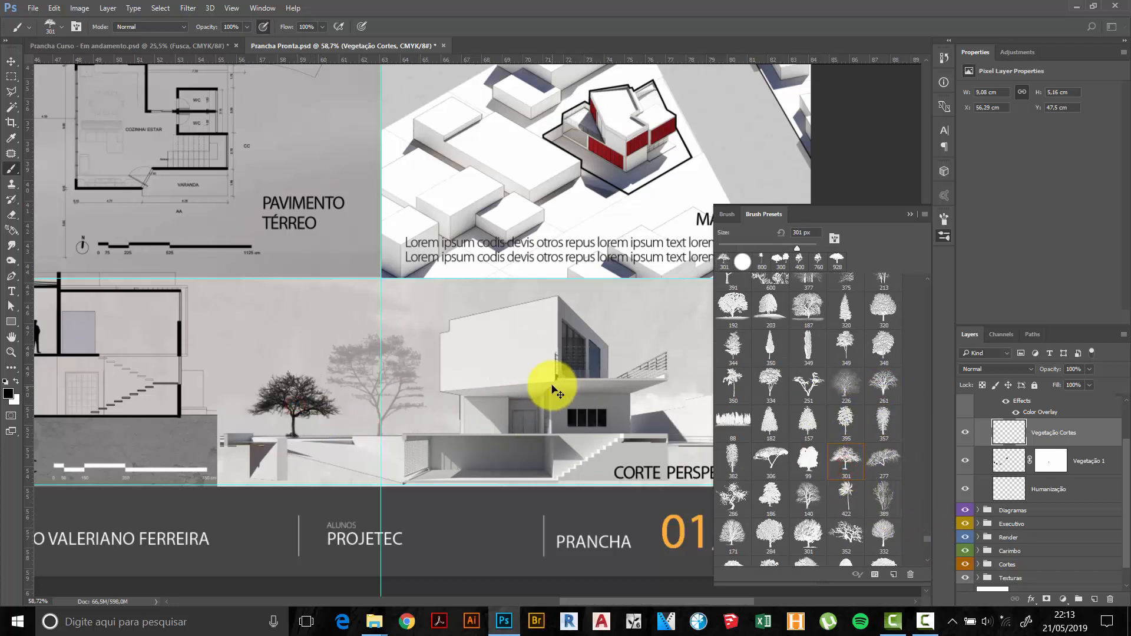
{"action": "key", "text": "ctrl+z"}
{"action": "scroll", "coordinate": [291, 413], "scroll_direction": "up", "scroll_amount": 2}
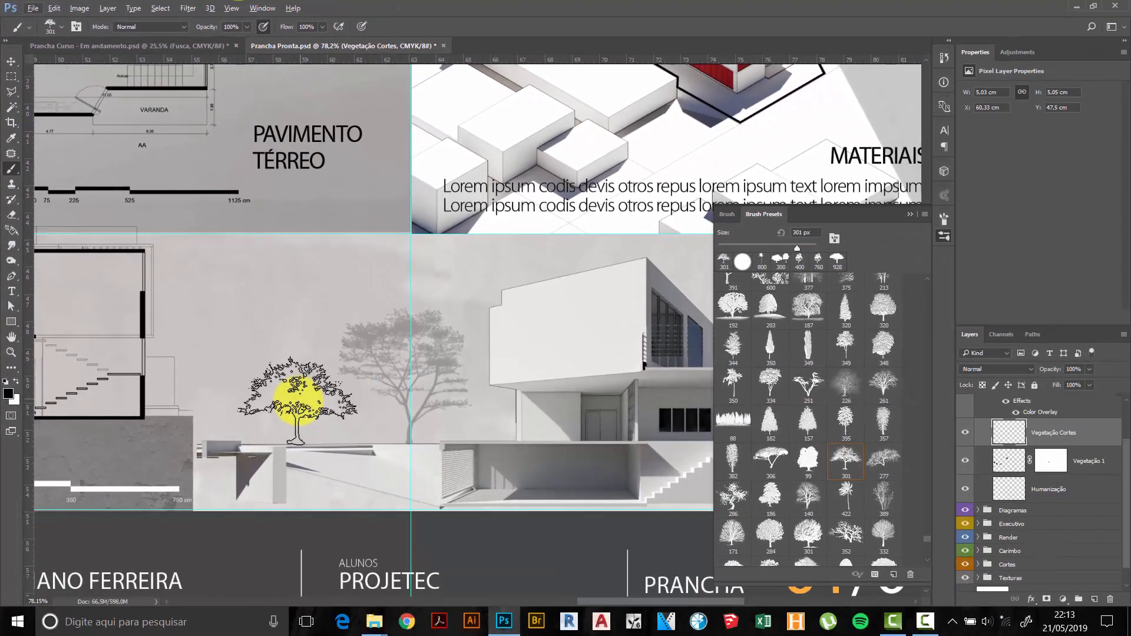
{"action": "left_click", "coordinate": [298, 400]}
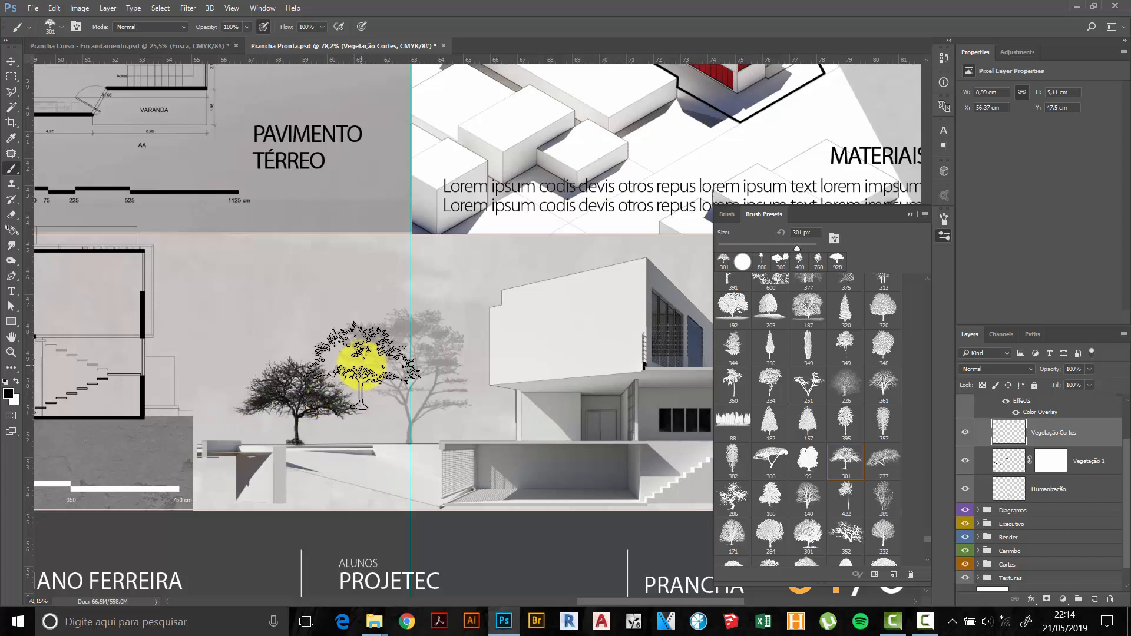
{"action": "key", "text": "ctrl+z"}
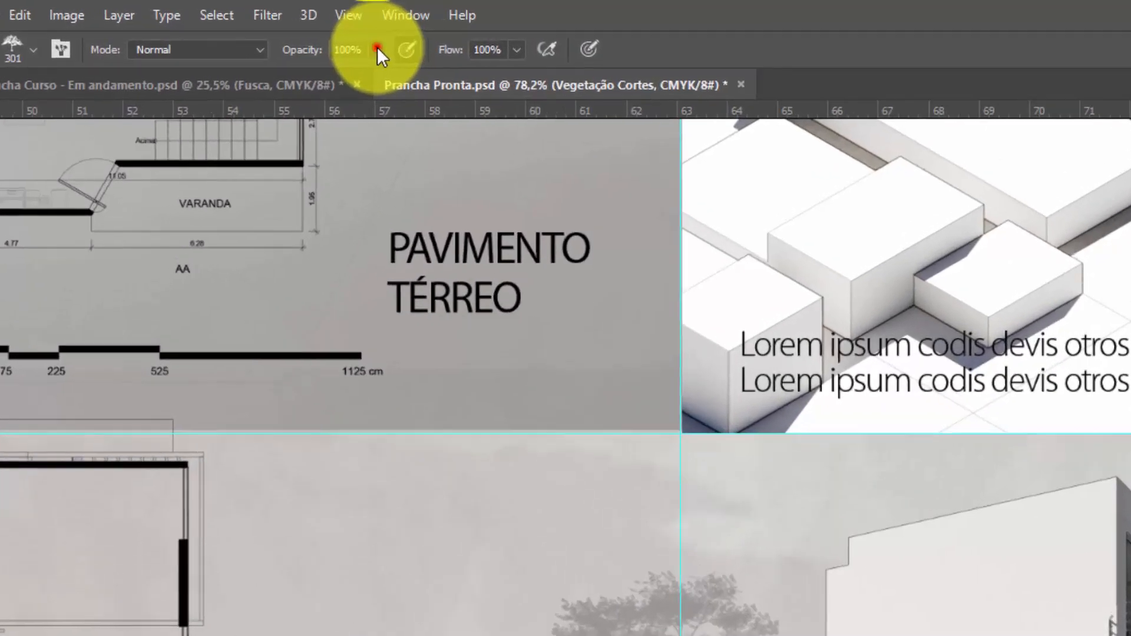
Try stamping the 301 px tree with the brush opacity at 50%, and undo the stamp.
{"action": "left_click", "coordinate": [246, 27]}
{"action": "left_click_drag", "start_coordinate": [401, 86], "coordinate": [347, 90]}
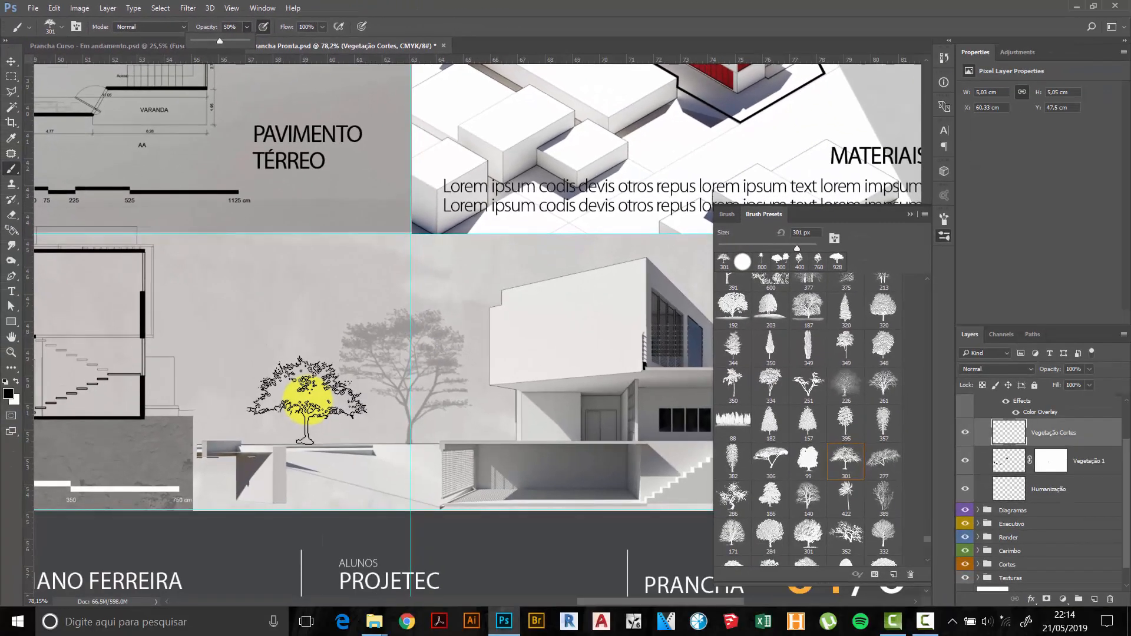
{"action": "left_click", "coordinate": [398, 558]}
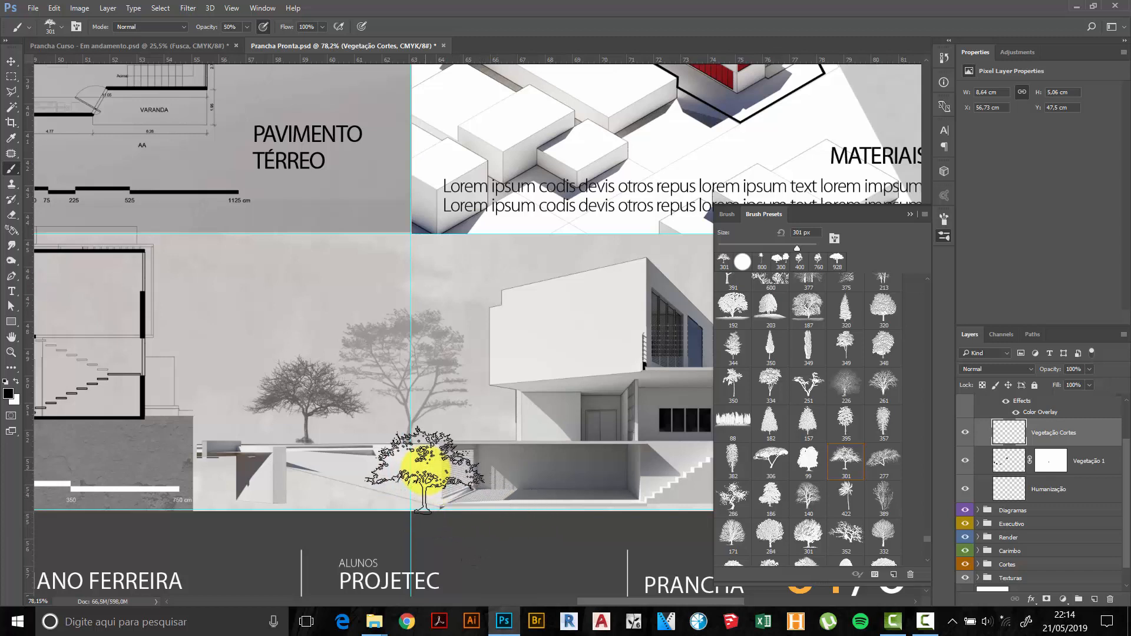
{"action": "key", "text": "ctrl+z"}
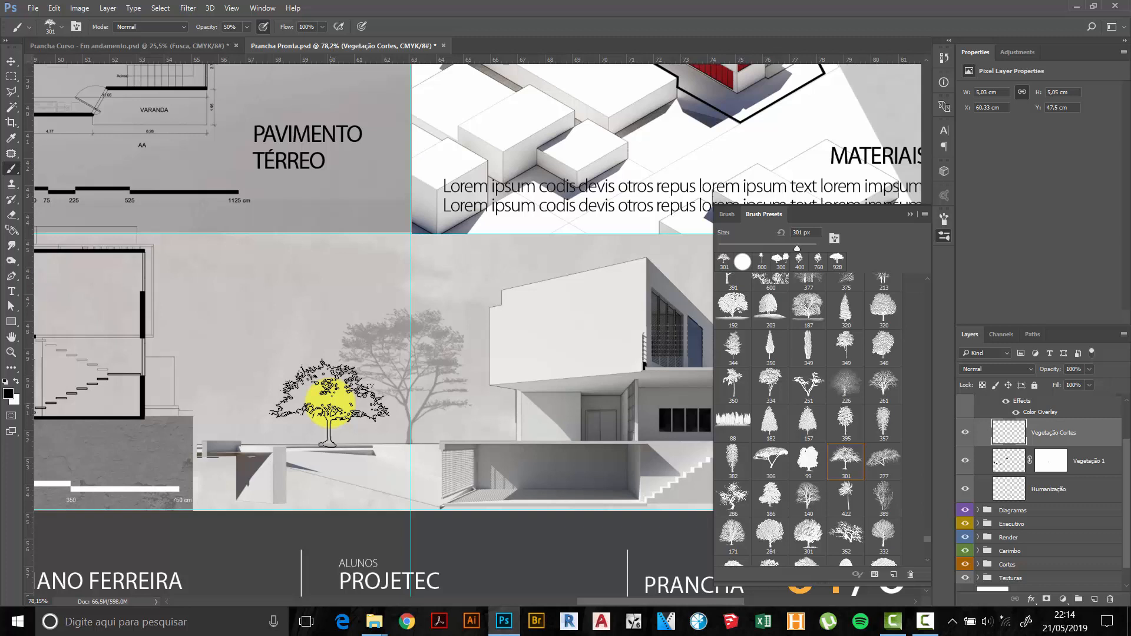
Set the brush opacity to 30% and stamp the 301 px tree on the ground line beside the existing tree.
{"action": "key", "text": "1"}
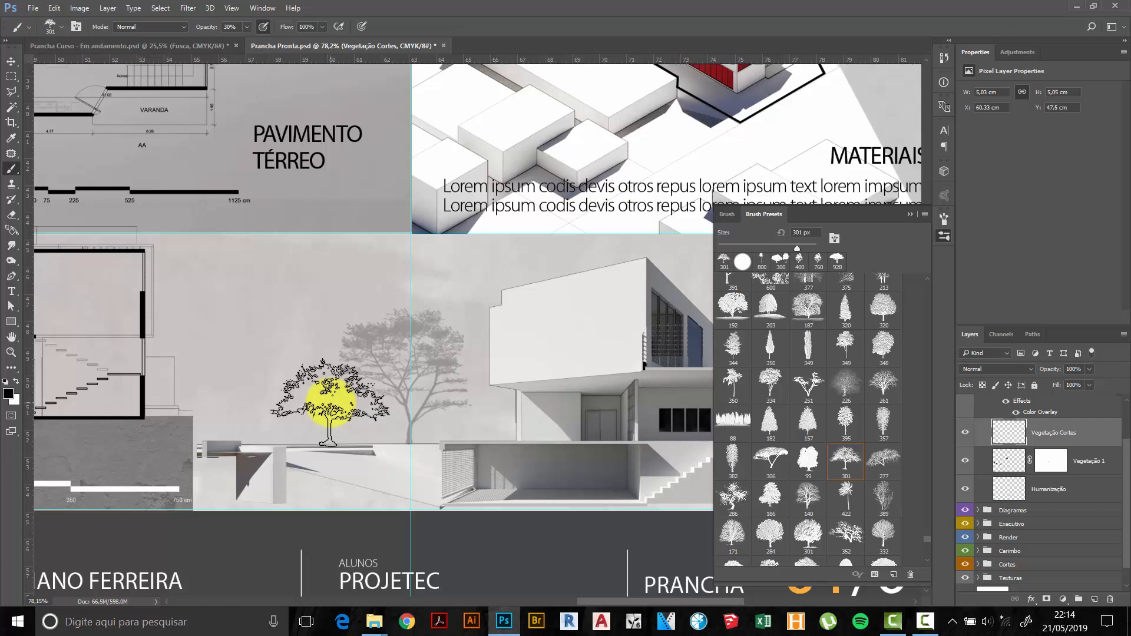
{"action": "key", "text": "3"}
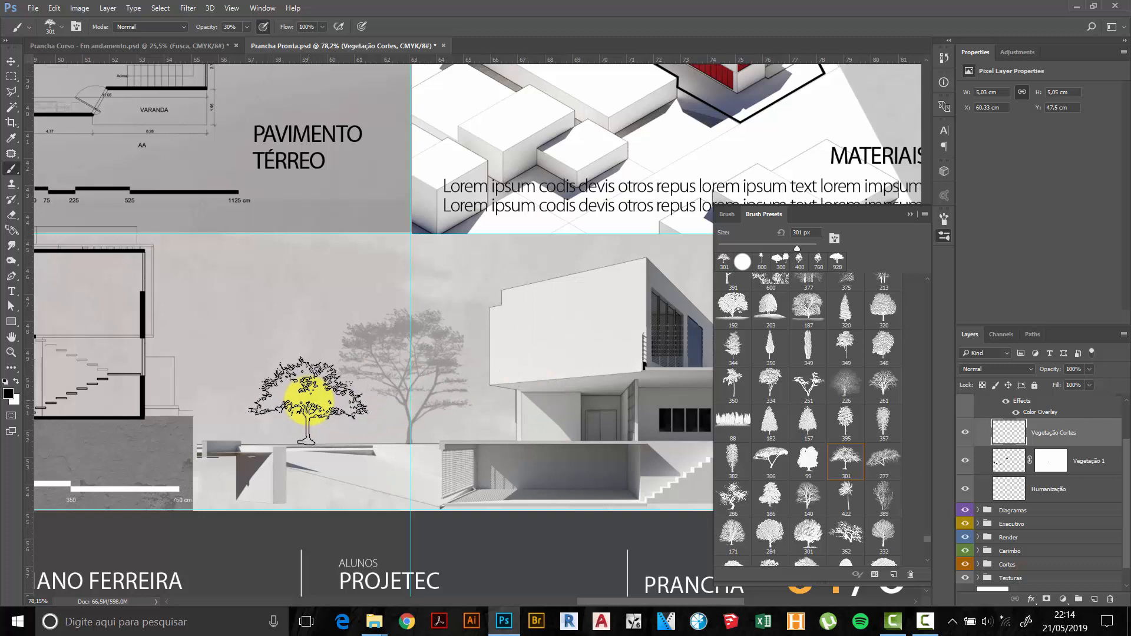
{"action": "left_click", "coordinate": [309, 401]}
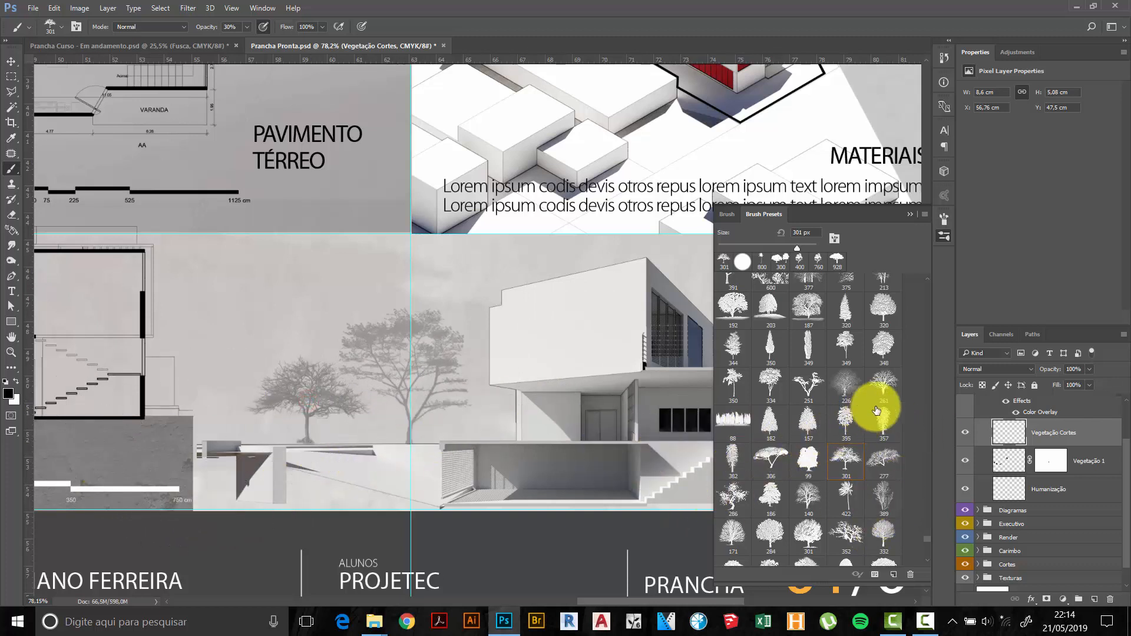
Choose the 928 px branching tree silhouette from the brush presets and reduce its size to 300 px.
{"action": "scroll", "coordinate": [867, 448], "scroll_direction": "down", "scroll_amount": 3}
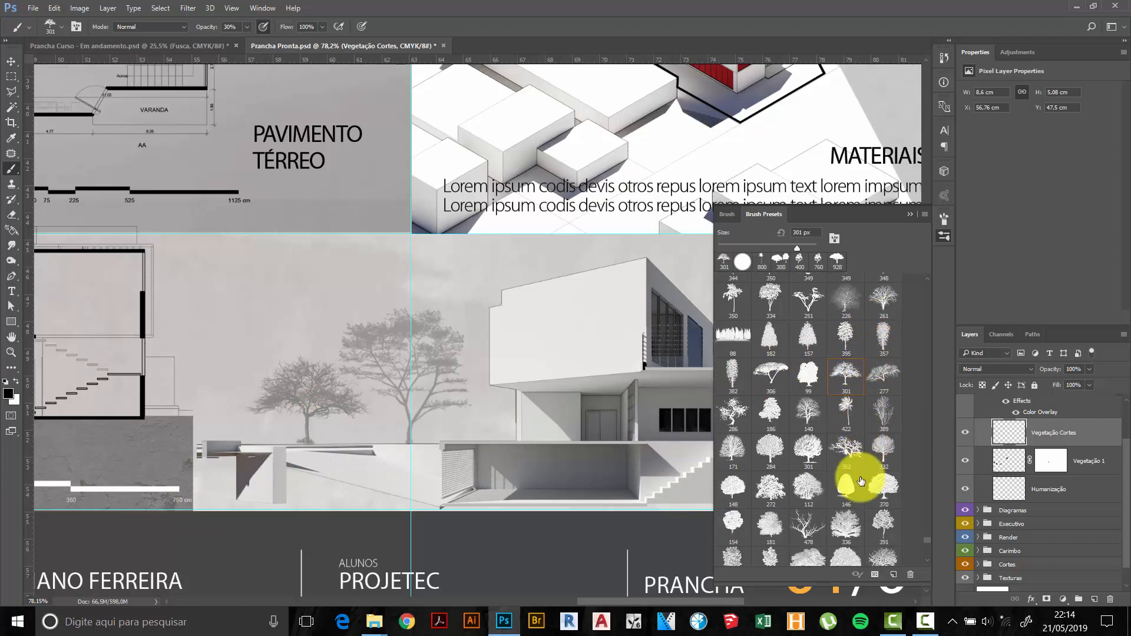
{"action": "scroll", "coordinate": [860, 486], "scroll_direction": "down", "scroll_amount": 5}
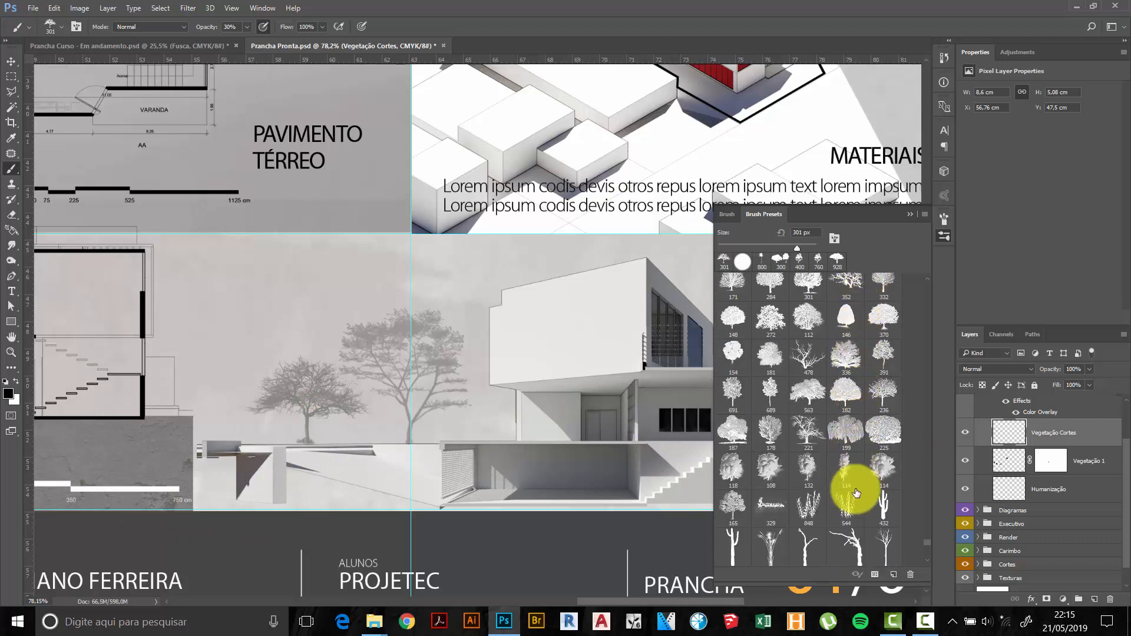
{"action": "scroll", "coordinate": [856, 493], "scroll_direction": "down", "scroll_amount": 5}
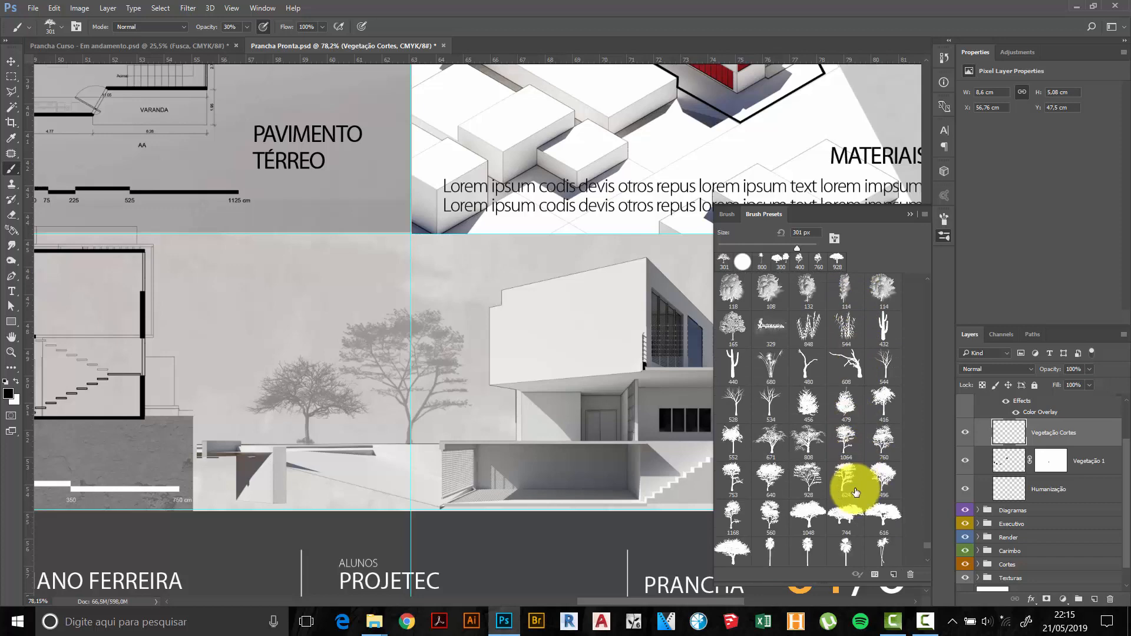
{"action": "scroll", "coordinate": [854, 489], "scroll_direction": "down", "scroll_amount": 1}
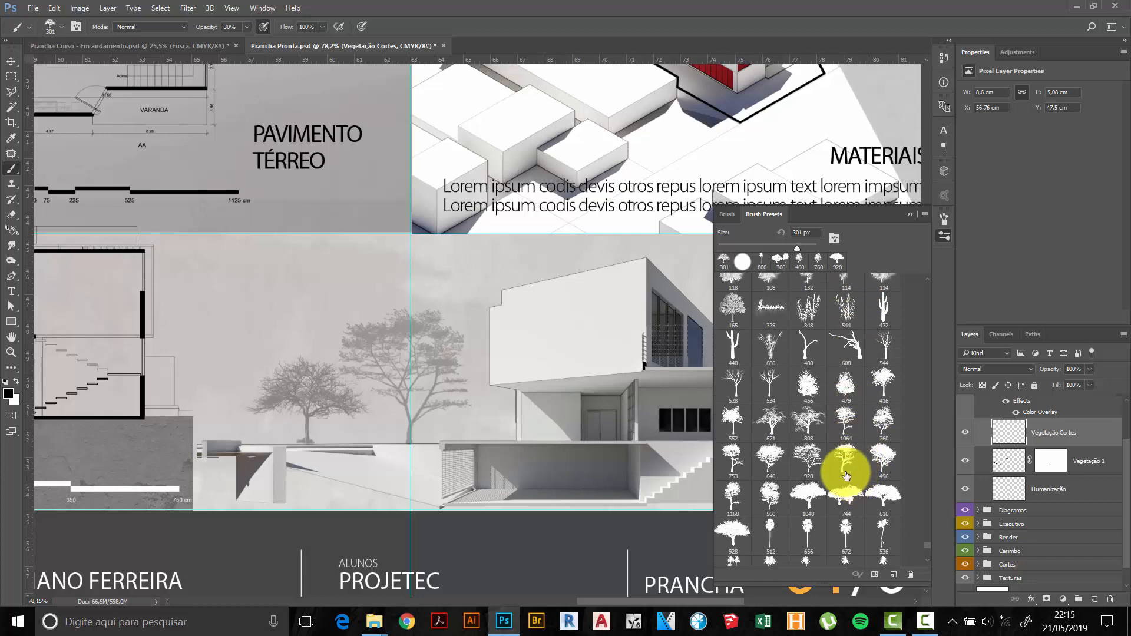
{"action": "left_click", "coordinate": [808, 444]}
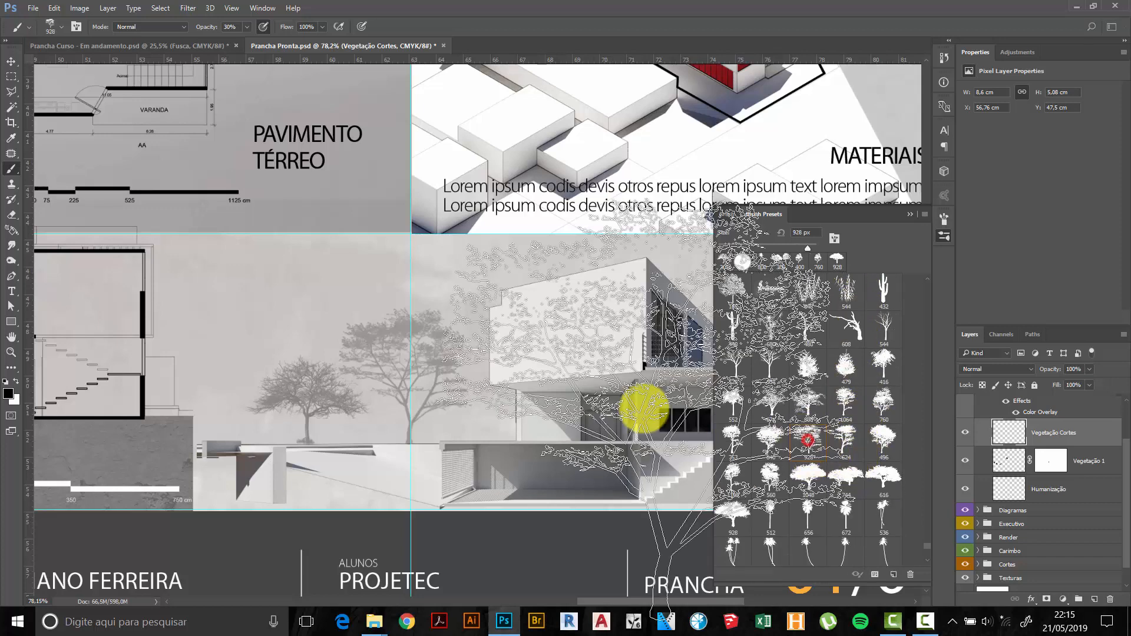
{"action": "key", "text": "bracketleft"}
{"action": "key", "text": "bracketleft"}
{"action": "key", "text": "bracketleft"}
{"action": "key", "text": "bracketleft"}
{"action": "key", "text": "bracketleft"}
{"action": "key", "text": "bracketleft"}
{"action": "key", "text": "bracketleft"}
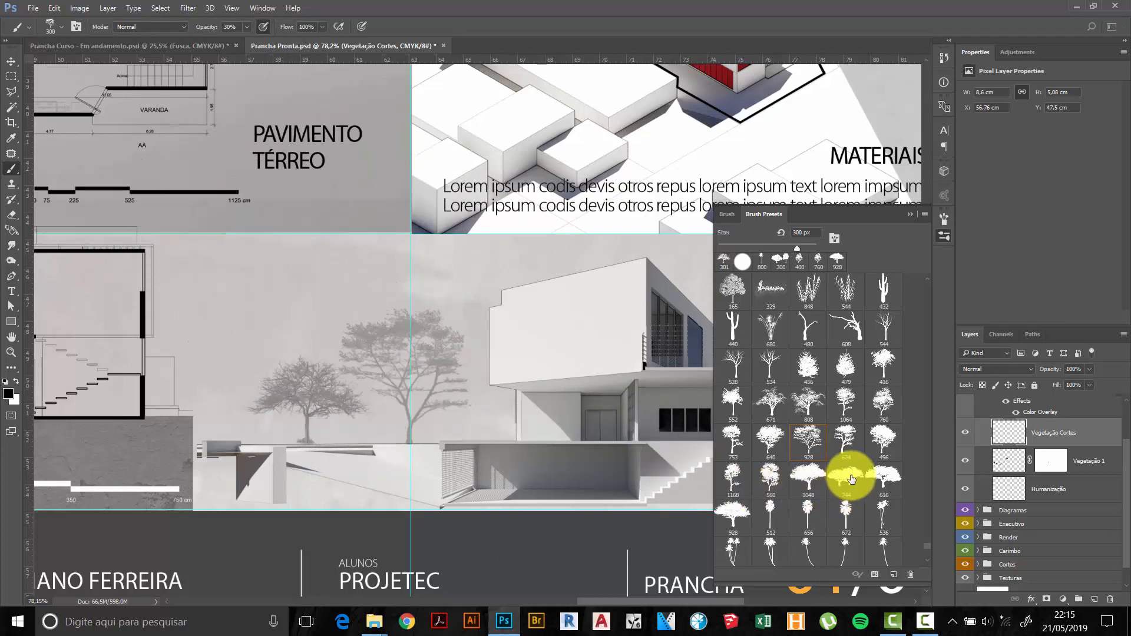
Stamp the 624 px tree at 10% opacity, at 200 px beside the two existing trees and at 300 px beyond the house's terrace railing.
{"action": "left_click", "coordinate": [846, 441]}
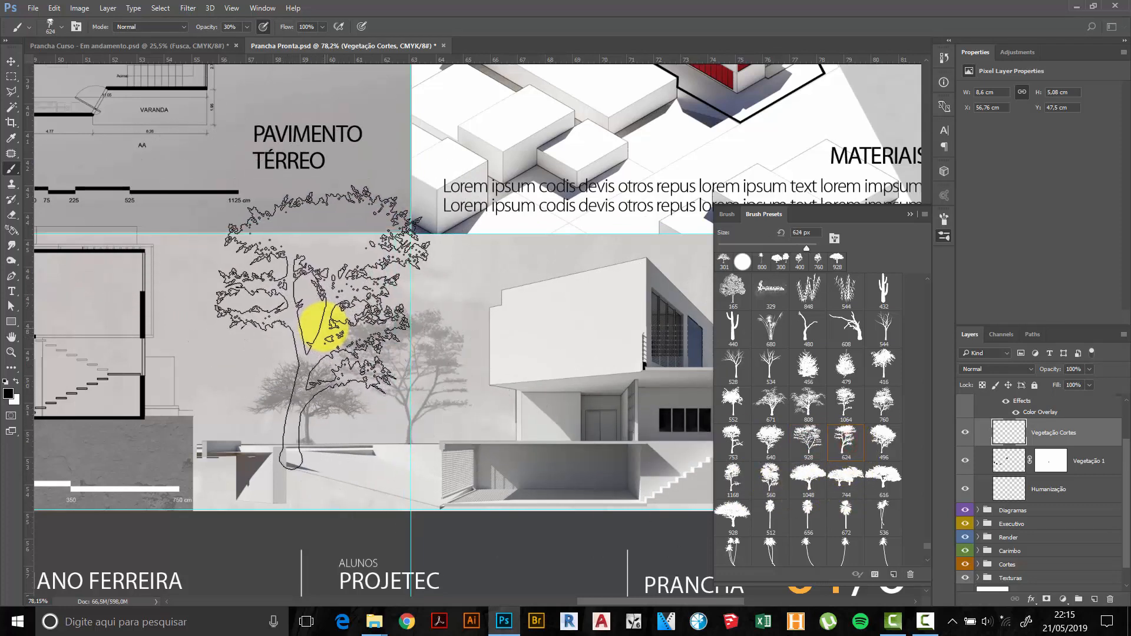
{"action": "key", "text": "bracketleft"}
{"action": "key", "text": "bracketleft"}
{"action": "key", "text": "bracketleft"}
{"action": "key", "text": "bracketleft"}
{"action": "key", "text": "bracketleft"}
{"action": "key", "text": "bracketleft"}
{"action": "key", "text": "bracketleft"}
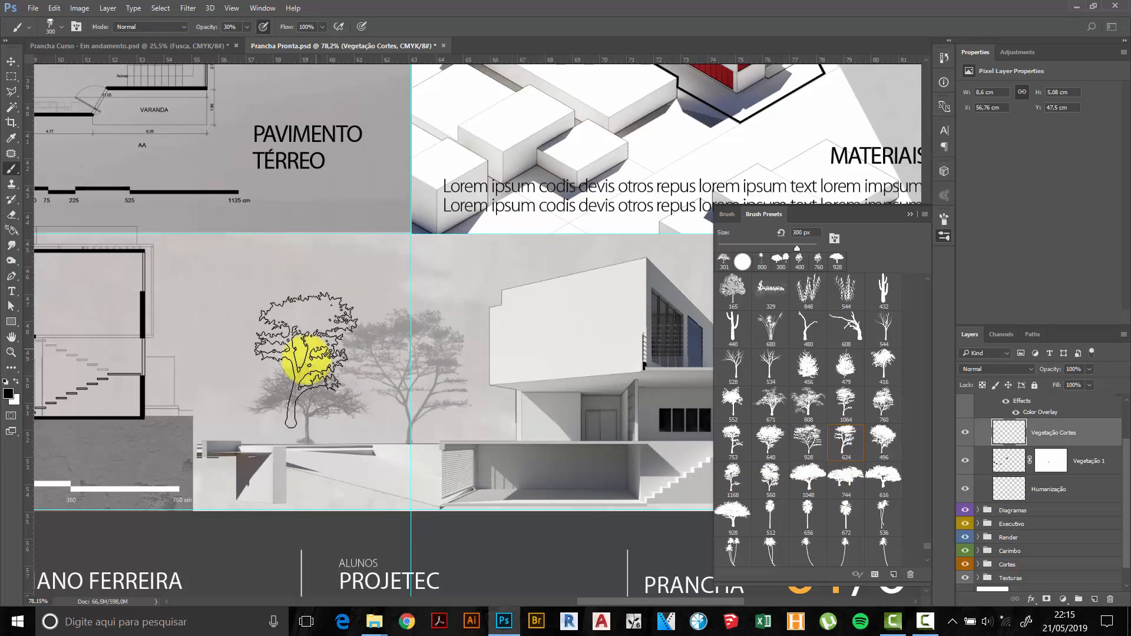
{"action": "key", "text": "bracketleft"}
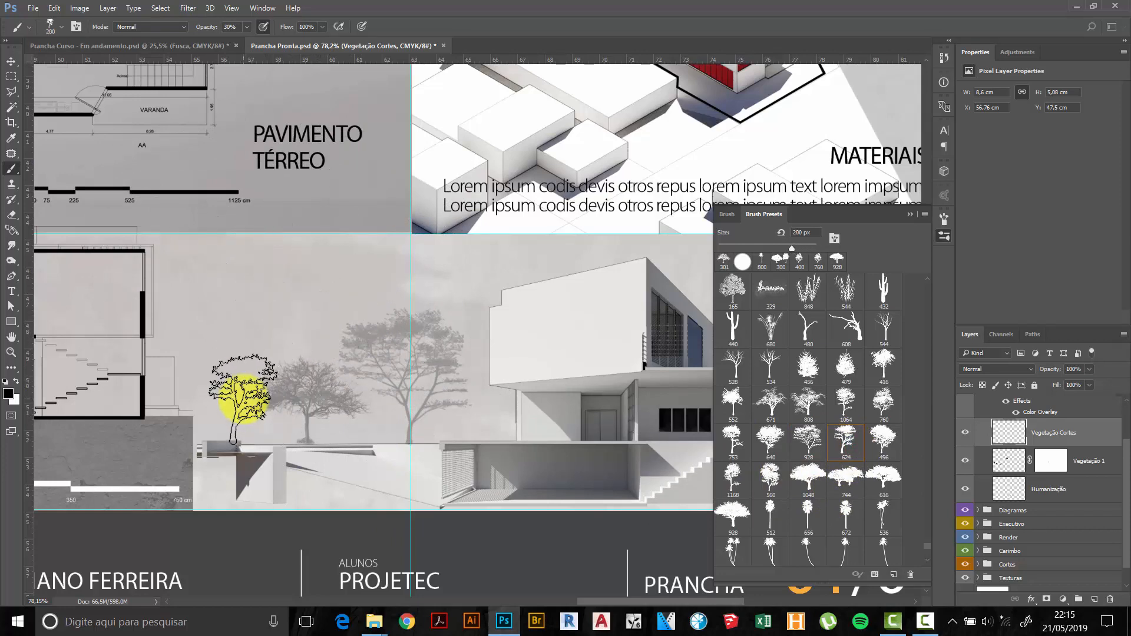
{"action": "key", "text": "1"}
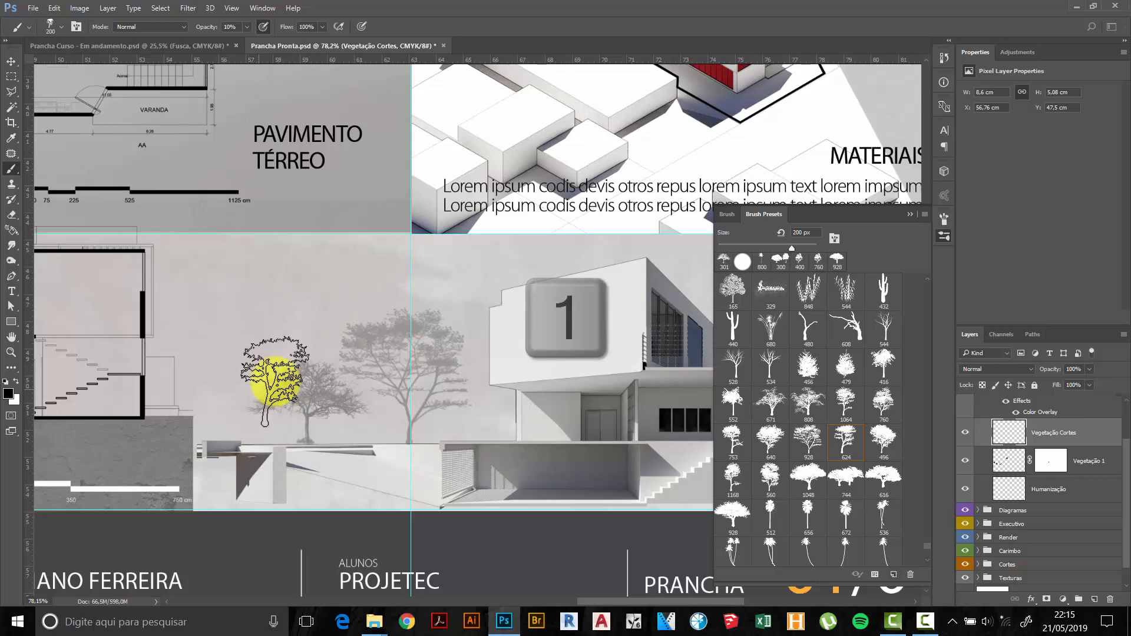
{"action": "left_click", "coordinate": [239, 397]}
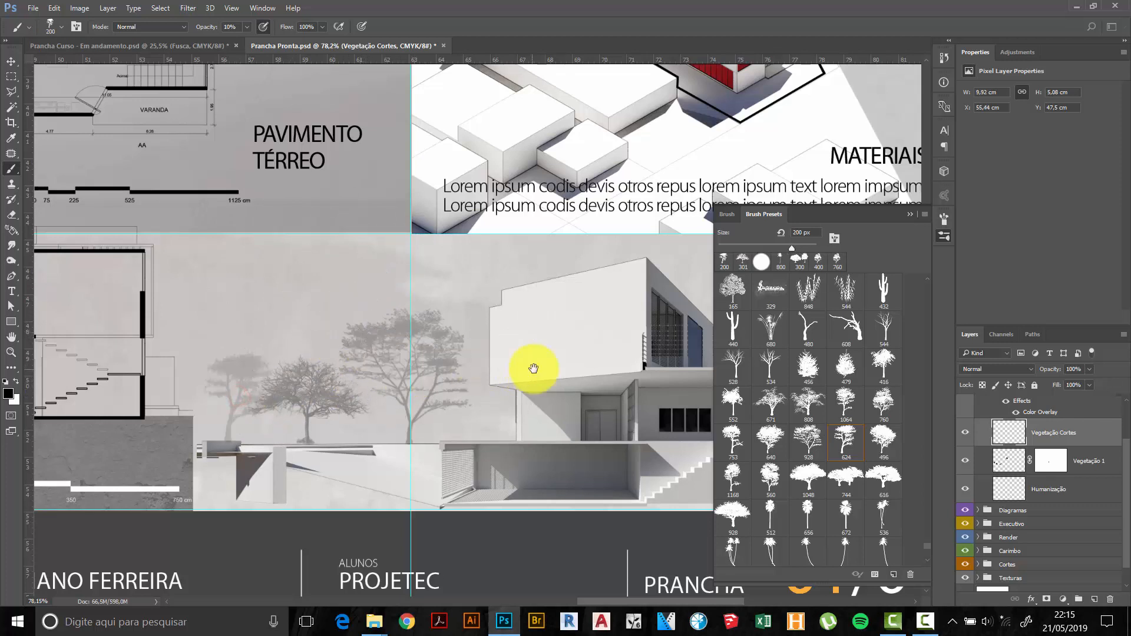
{"action": "mouse_move", "coordinate": [533, 369]}
{"action": "left_mouse_down"}
{"action": "mouse_move", "coordinate": [271, 333]}
{"action": "mouse_move", "coordinate": [218, 349]}
{"action": "left_mouse_up"}
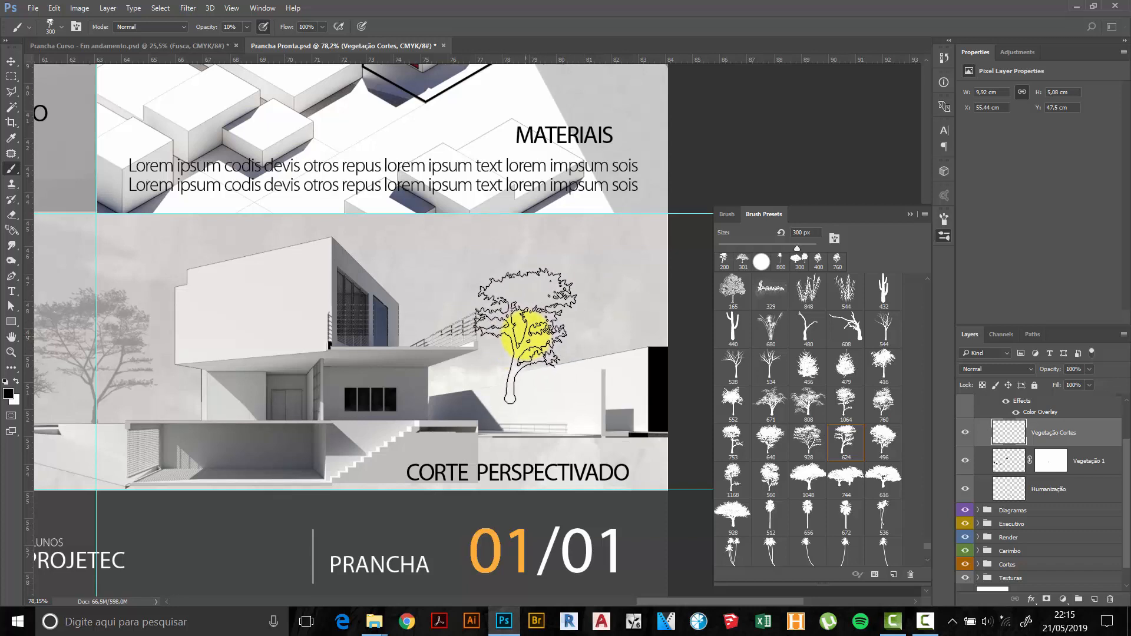
{"action": "left_click", "coordinate": [526, 333]}
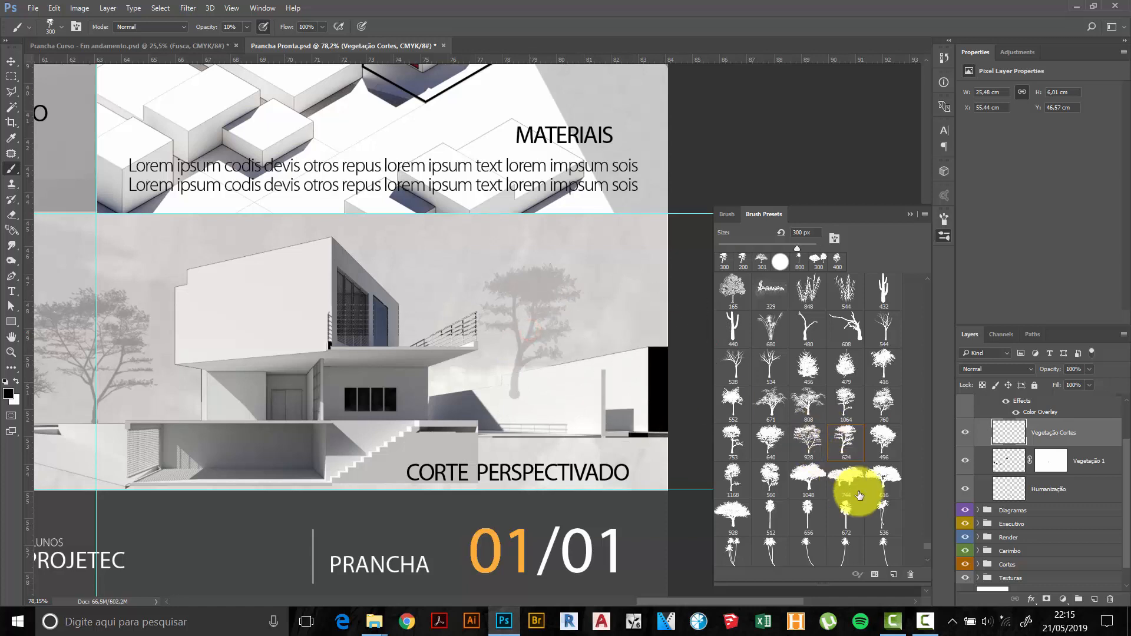
Try stamping the 536 px twin palms at 400 px and 20% opacity near the far edge of the Corte Perspectivado, and undo the stamp.
{"action": "left_click", "coordinate": [882, 519]}
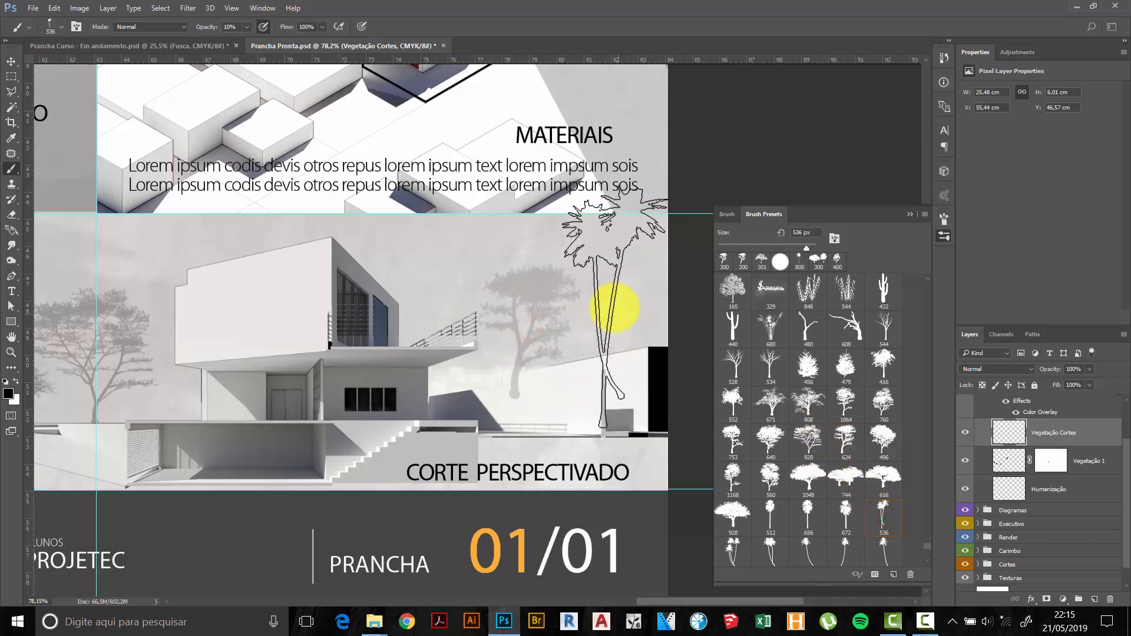
{"action": "key", "text": "bracketleft"}
{"action": "key", "text": "bracketleft"}
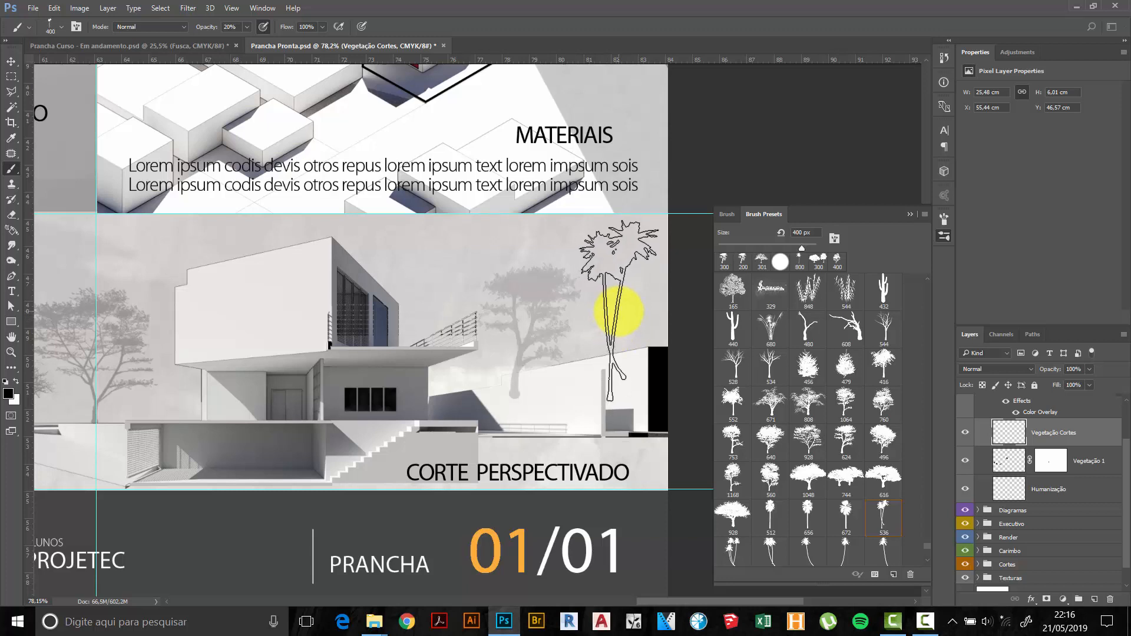
{"action": "left_click", "coordinate": [616, 318]}
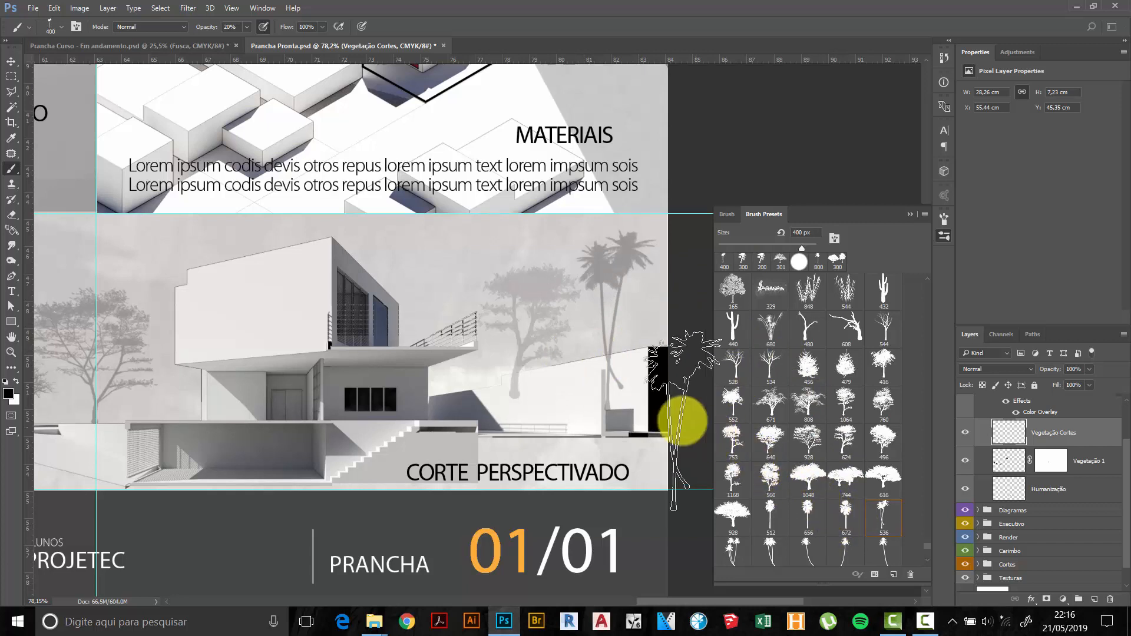
{"action": "key", "text": "ctrl+z"}
Stamp the 672 px palm at 400 px and 20% opacity near the far edge of the Corte Perspectivado.
{"action": "left_click", "coordinate": [845, 519]}
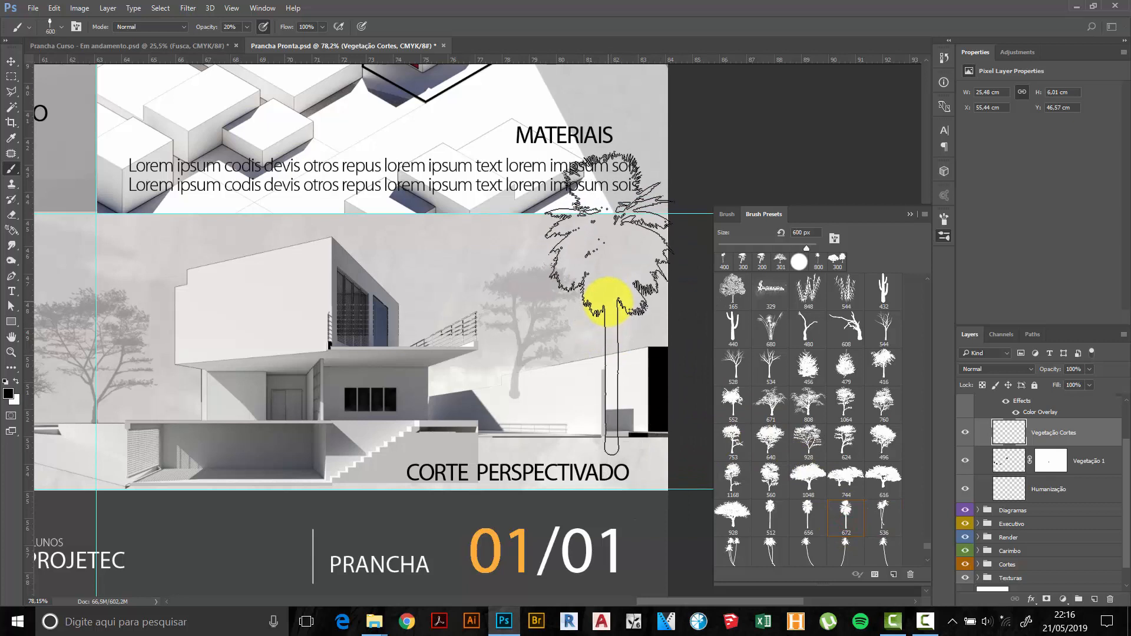
{"action": "key", "text": "bracketleft"}
{"action": "key", "text": "bracketleft"}
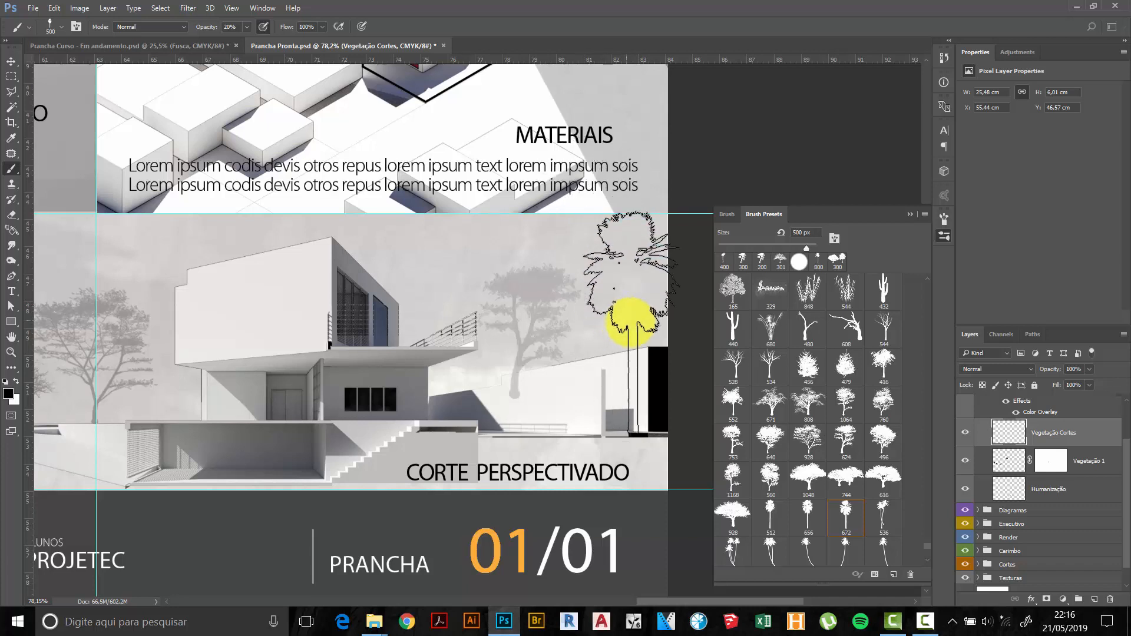
{"action": "key", "text": "bracketleft"}
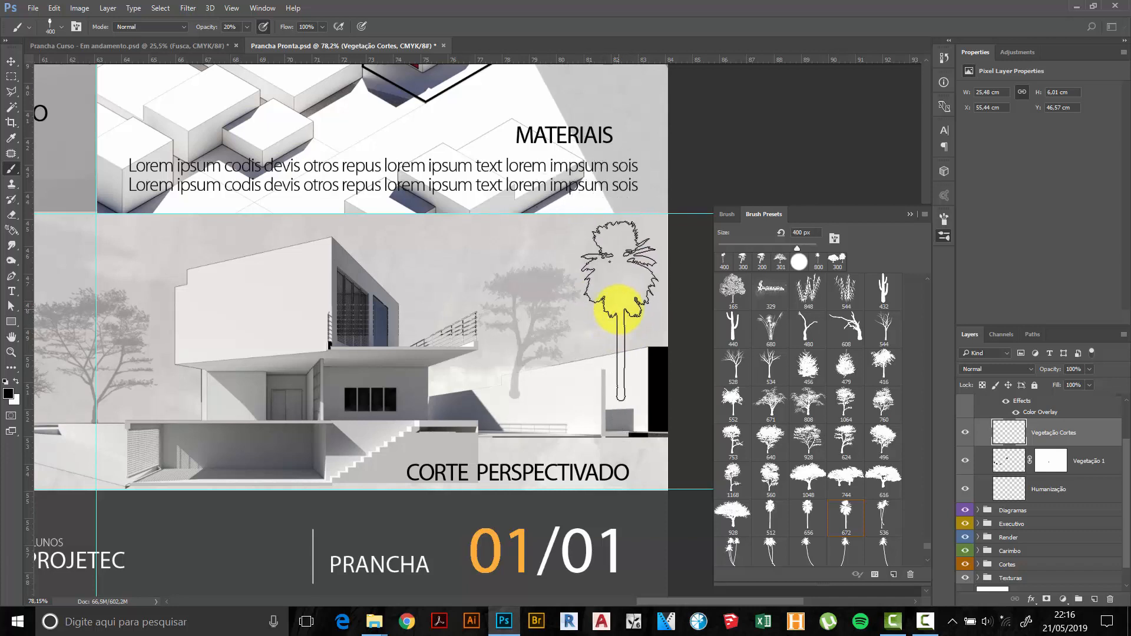
{"action": "left_click", "coordinate": [619, 314]}
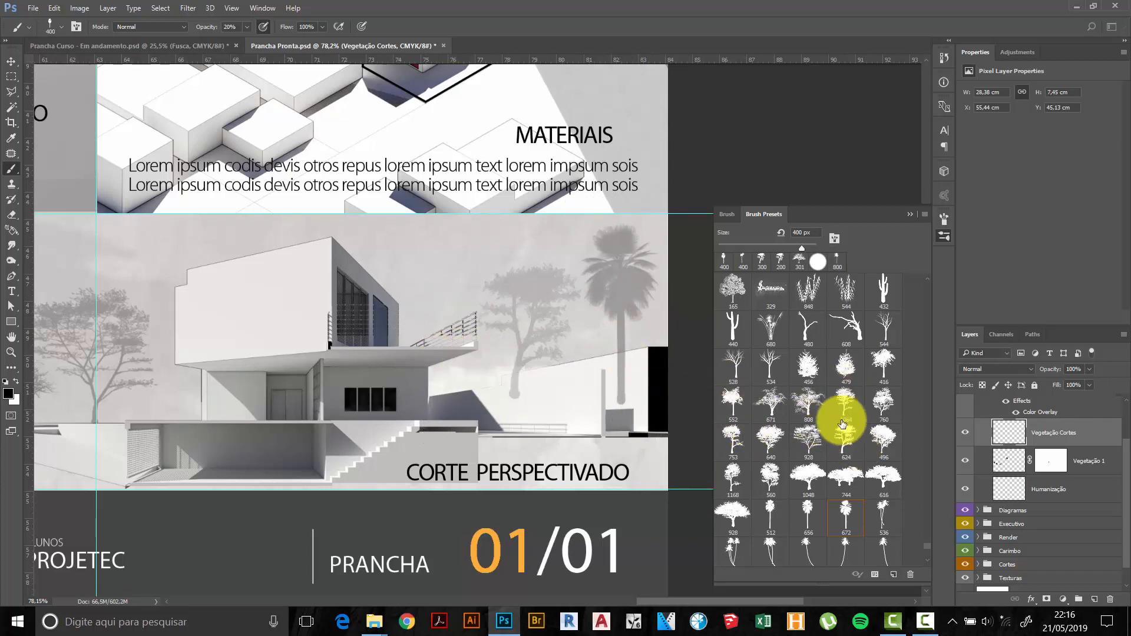
Choose the 479 px bush silhouette for the tree group beside the house and reduce its size to 100 px.
{"action": "left_click", "coordinate": [849, 374]}
{"action": "left_click_drag", "start_coordinate": [354, 316], "coordinate": [588, 326]}
{"action": "left_click_drag", "start_coordinate": [378, 356], "coordinate": [486, 361]}
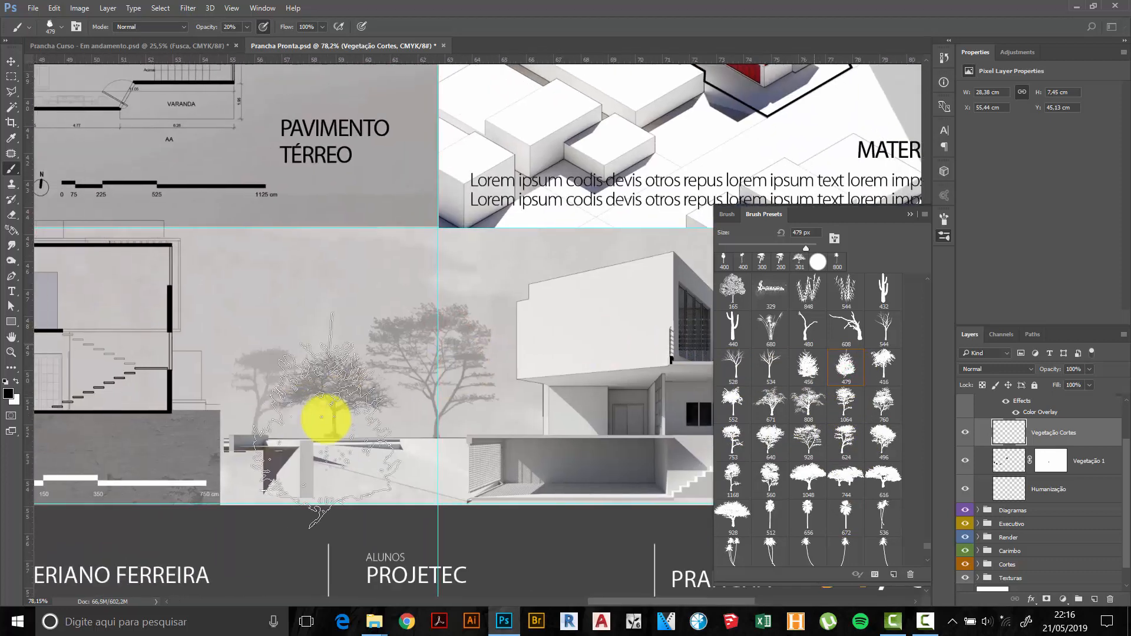
{"action": "scroll", "coordinate": [393, 402], "scroll_direction": "up", "scroll_amount": 2}
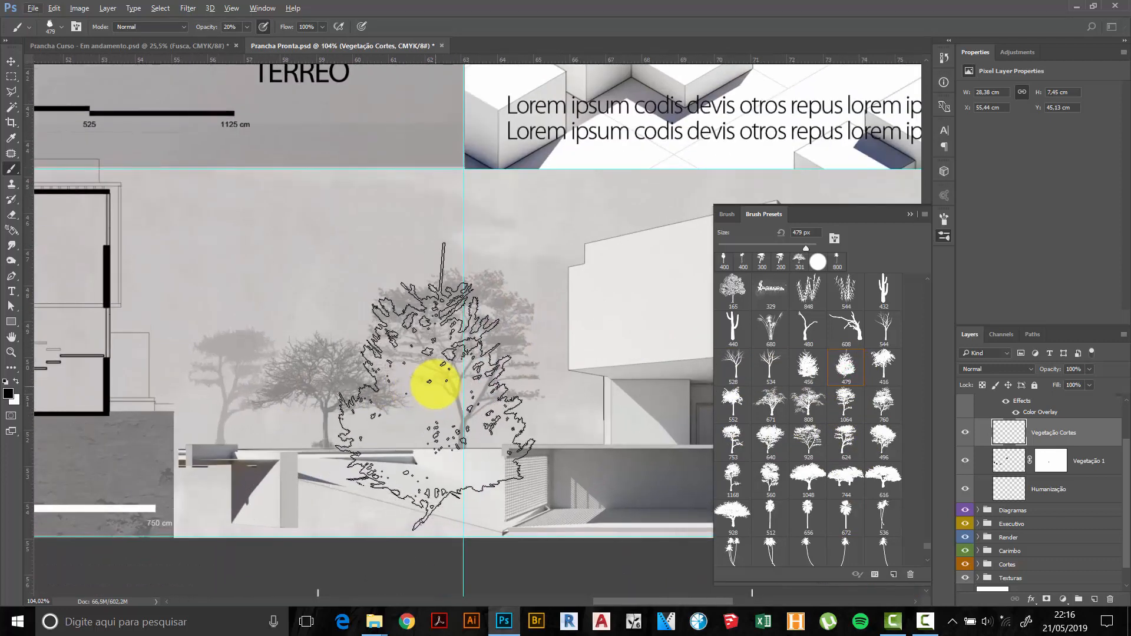
{"action": "key", "text": "bracketleft"}
{"action": "key", "text": "bracketleft"}
{"action": "key", "text": "bracketleft"}
{"action": "key", "text": "bracketleft"}
{"action": "key", "text": "bracketleft"}
{"action": "key", "text": "bracketleft"}
{"action": "key", "text": "bracketleft"}
{"action": "key", "text": "bracketleft"}
{"action": "key", "text": "bracketleft"}
{"action": "key", "text": "bracketleft"}
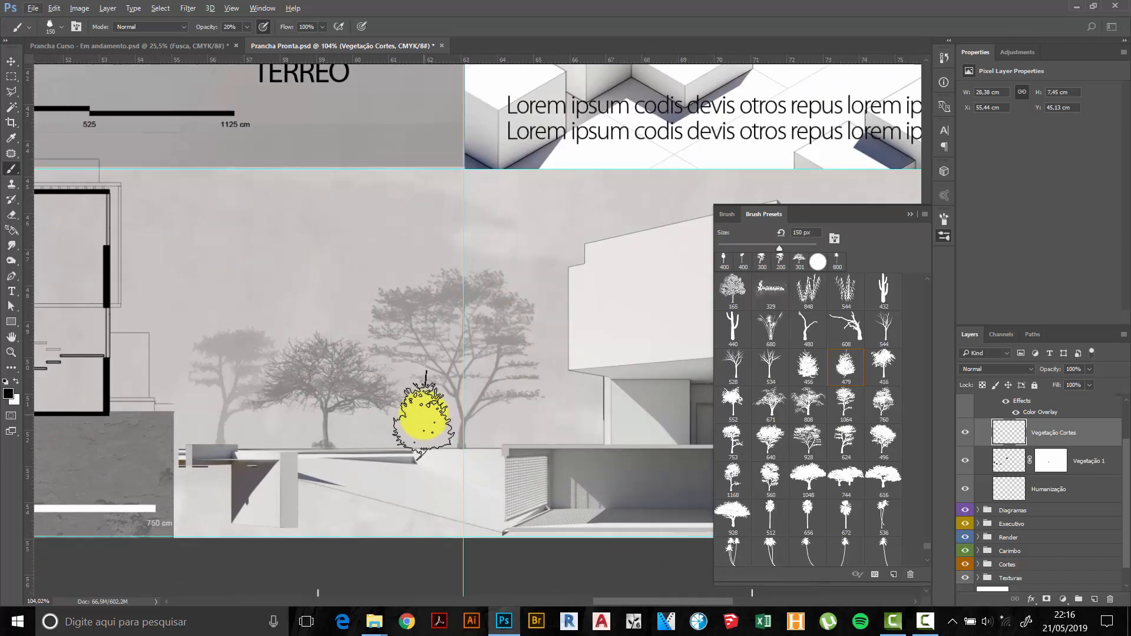
{"action": "key", "text": "bracketleft"}
{"action": "key", "text": "bracketleft"}
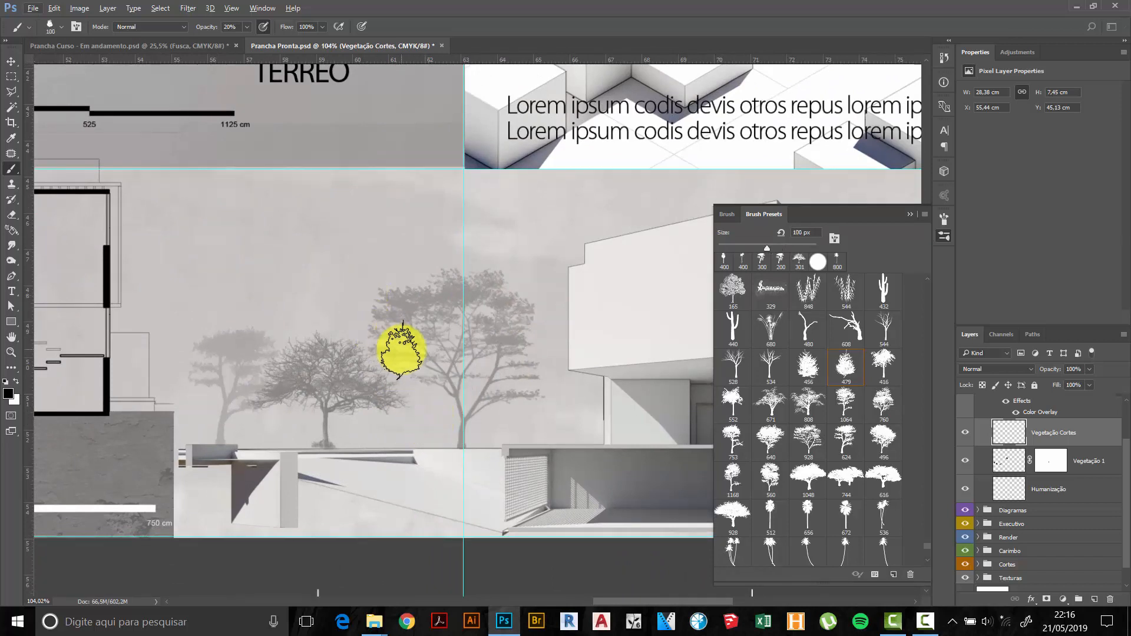
Set the brush opacity to 5% and stamp bushes along the ground line between the trees and the house, four at 100 px and one at 80 px.
{"action": "key", "text": "0"}
{"action": "key", "text": "5"}
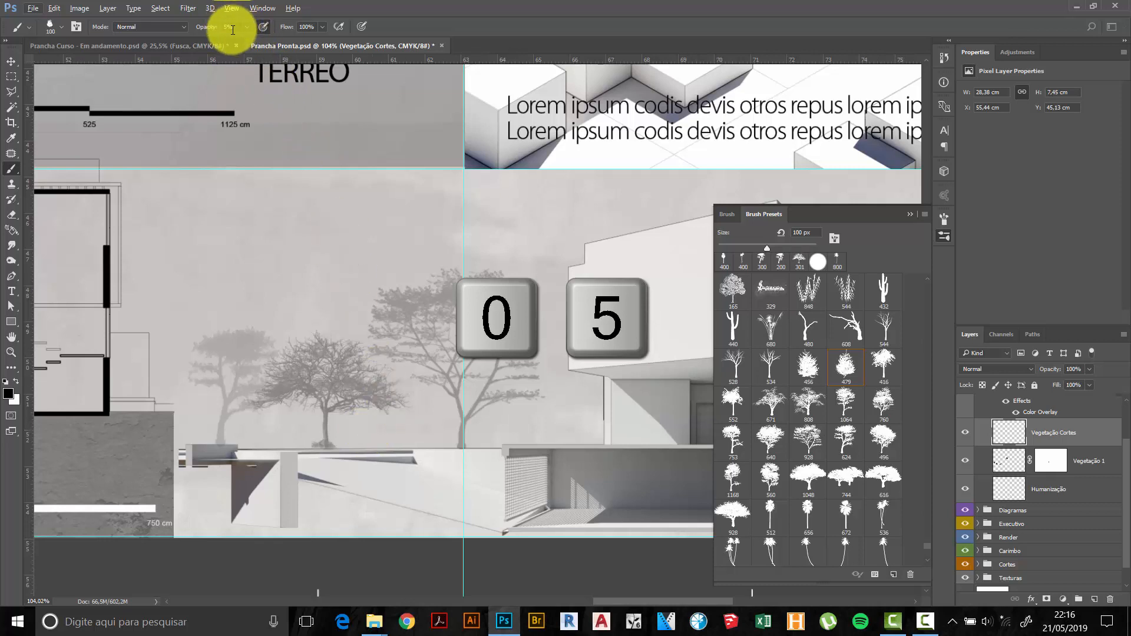
{"action": "left_click", "coordinate": [419, 418]}
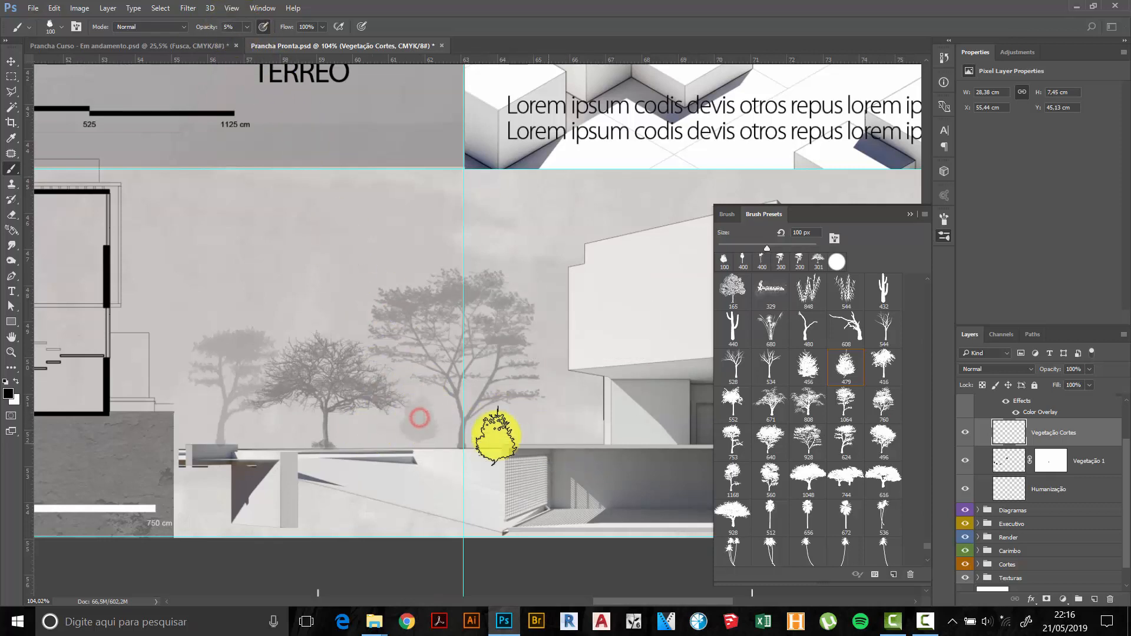
{"action": "left_click", "coordinate": [278, 422]}
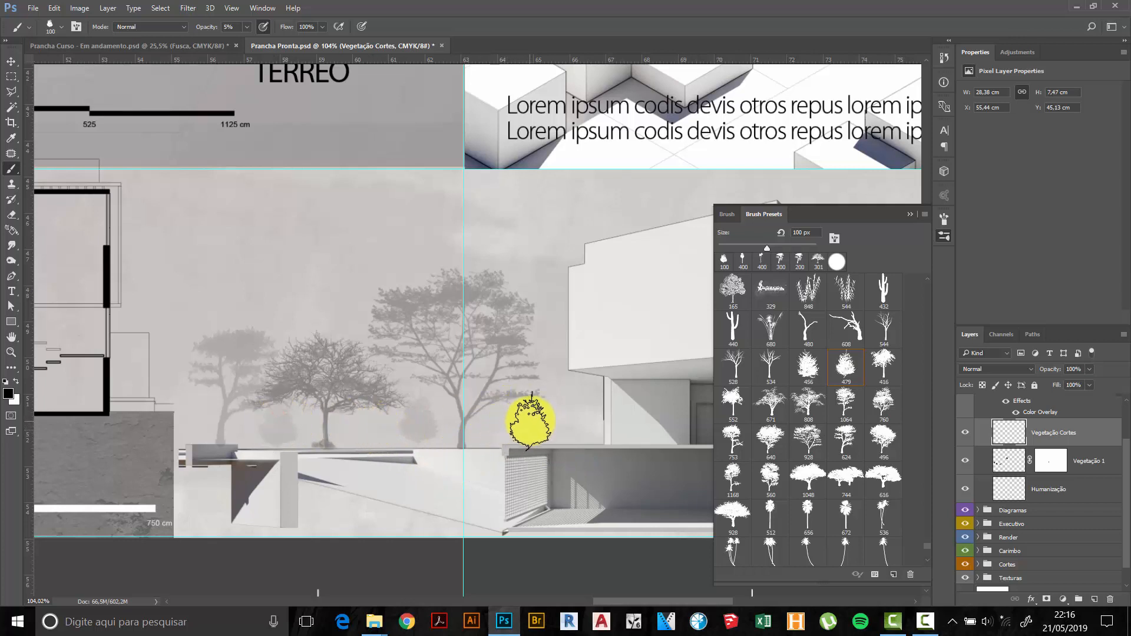
{"action": "left_click", "coordinate": [531, 420]}
{"action": "left_click", "coordinate": [584, 414]}
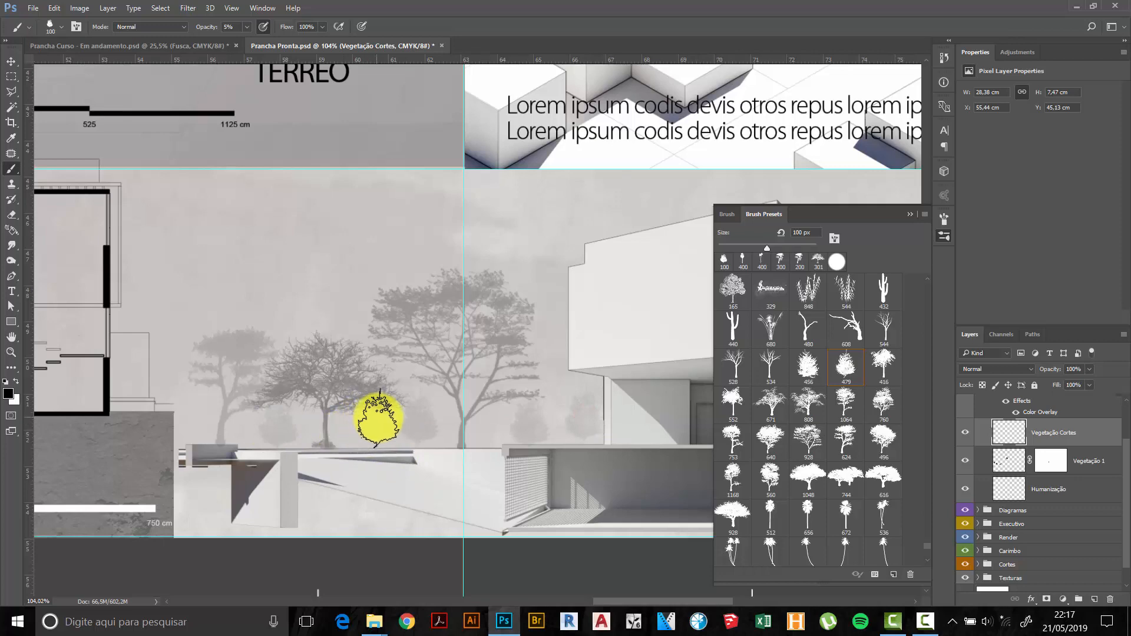
{"action": "key", "text": "bracketleft"}
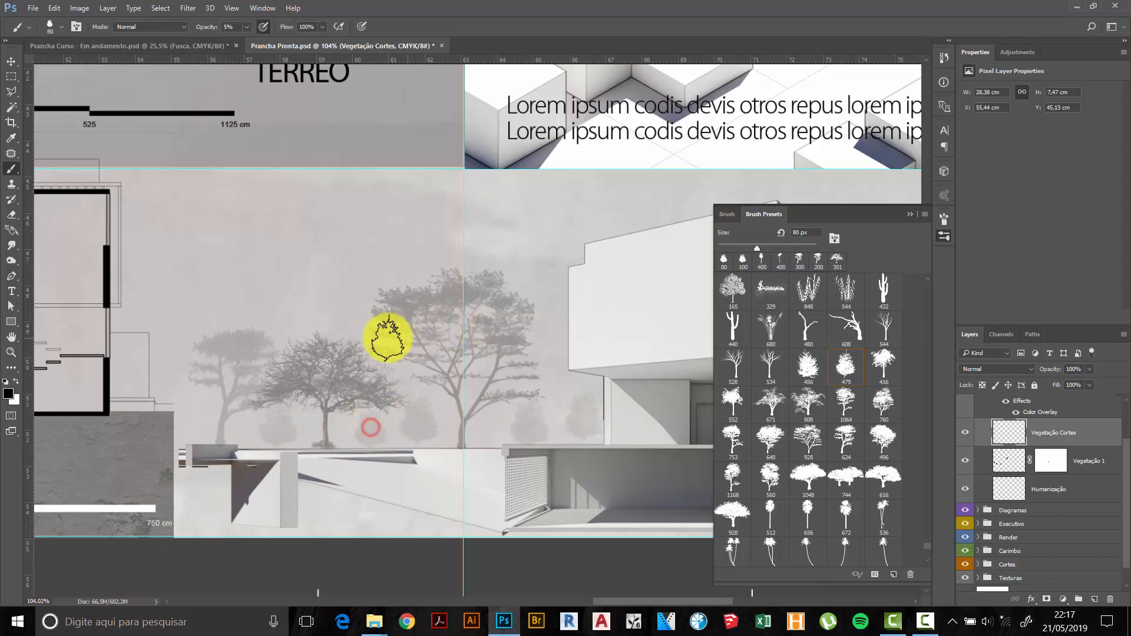
Stamp the 456 px bush at 80 px and 15% opacity on the ground line, once on each side of the tallest tree.
{"action": "scroll", "coordinate": [383, 336], "scroll_direction": "down", "scroll_amount": 6}
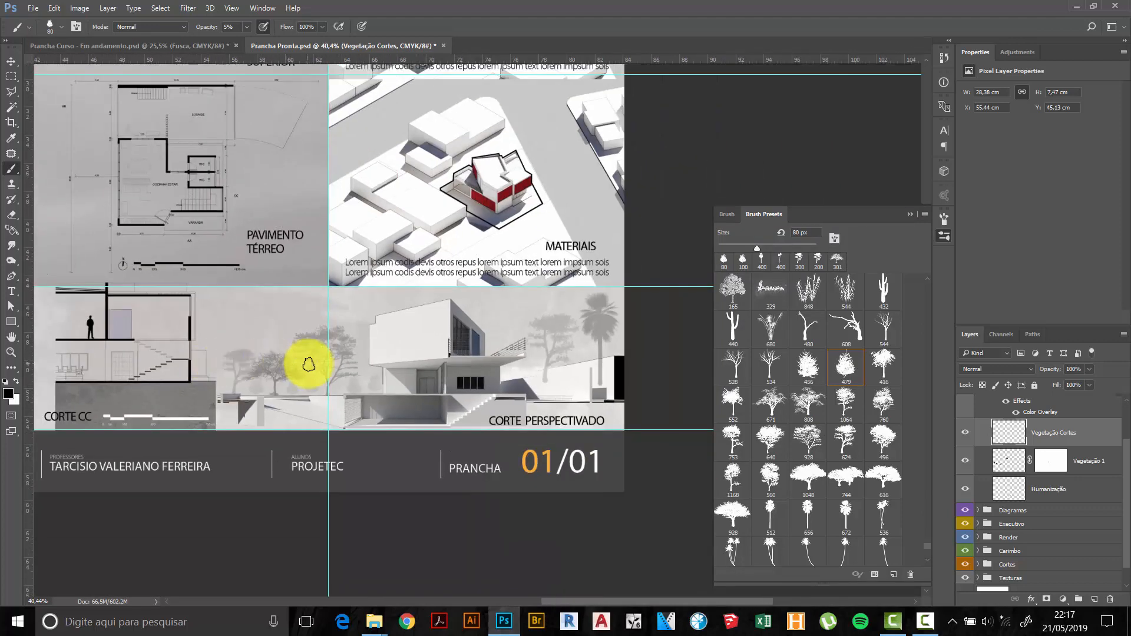
{"action": "scroll", "coordinate": [298, 340], "scroll_direction": "up", "scroll_amount": 3}
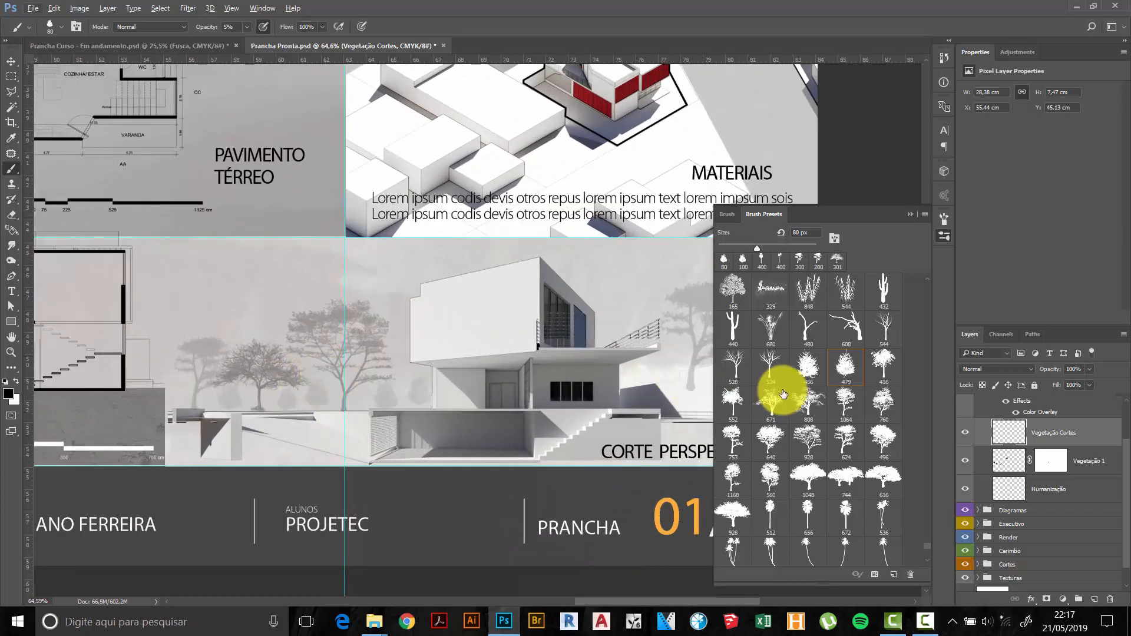
{"action": "left_click", "coordinate": [806, 367]}
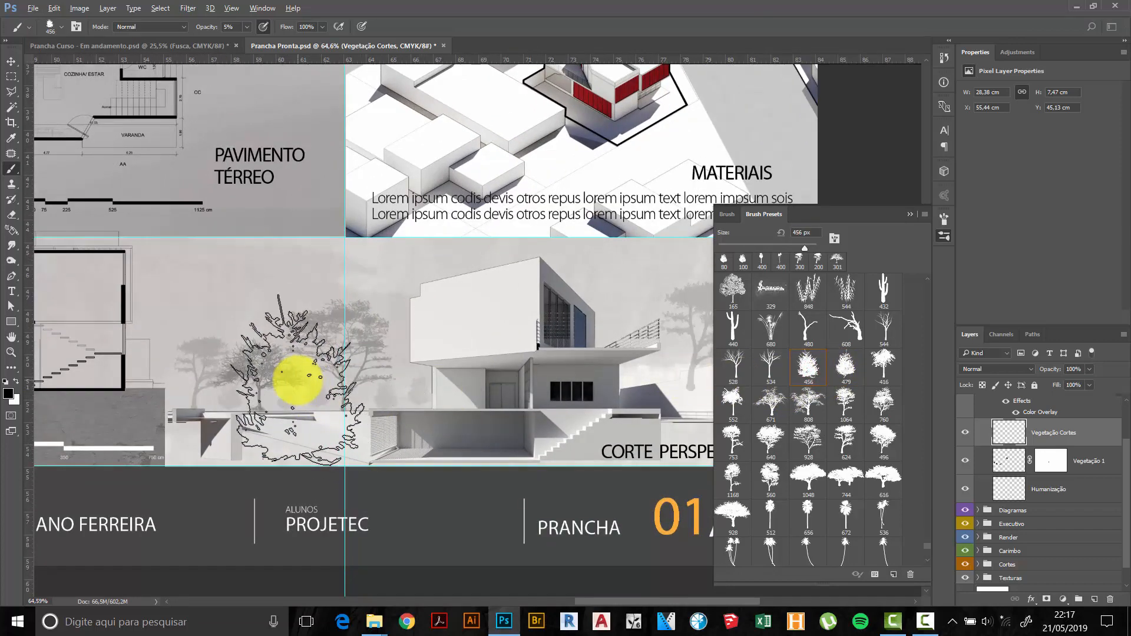
{"action": "scroll", "coordinate": [298, 384], "scroll_direction": "up", "scroll_amount": 4}
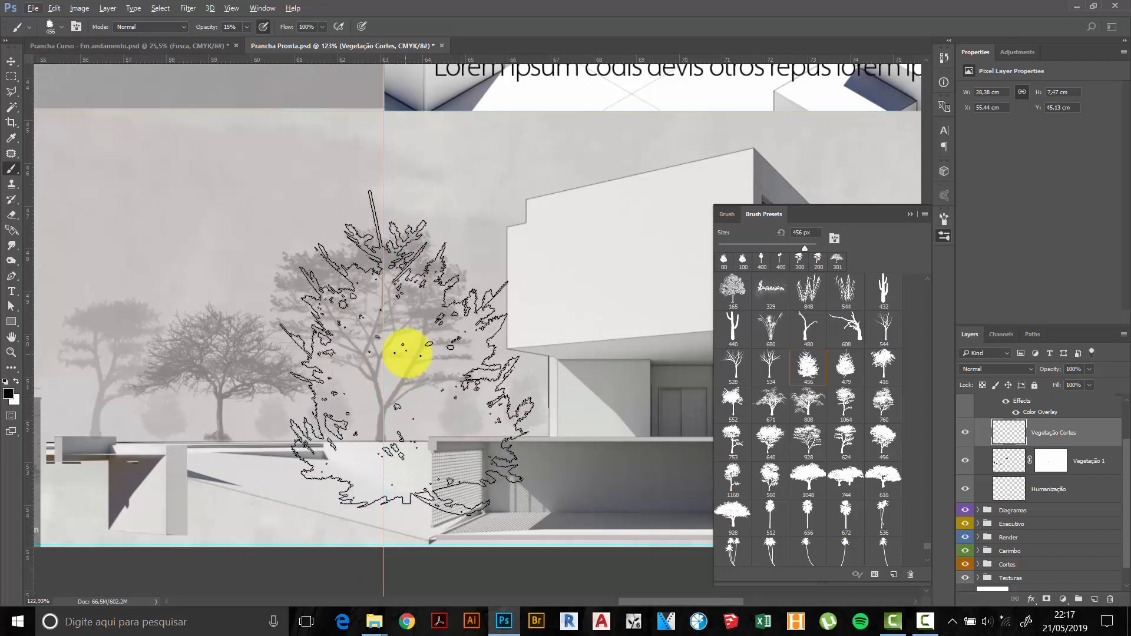
{"action": "key", "text": "bracketleft"}
{"action": "key", "text": "bracketleft"}
{"action": "key", "text": "bracketleft"}
{"action": "key", "text": "bracketleft"}
{"action": "key", "text": "bracketleft"}
{"action": "key", "text": "bracketleft"}
{"action": "key", "text": "bracketleft"}
{"action": "key", "text": "bracketleft"}
{"action": "key", "text": "bracketleft"}
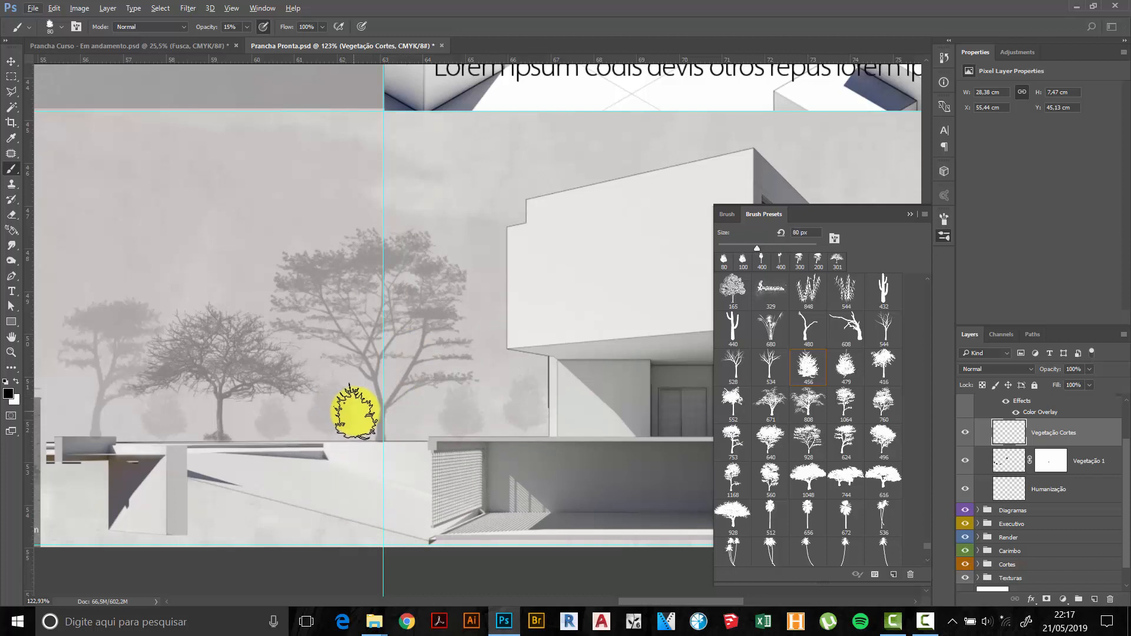
{"action": "left_click", "coordinate": [356, 412]}
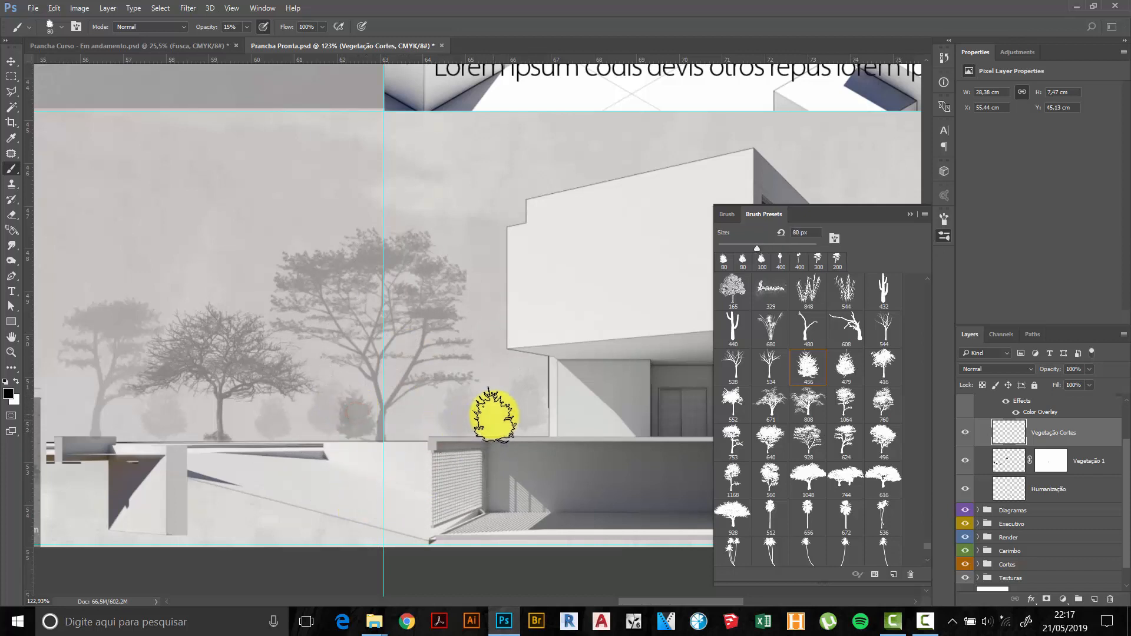
{"action": "left_click", "coordinate": [494, 409]}
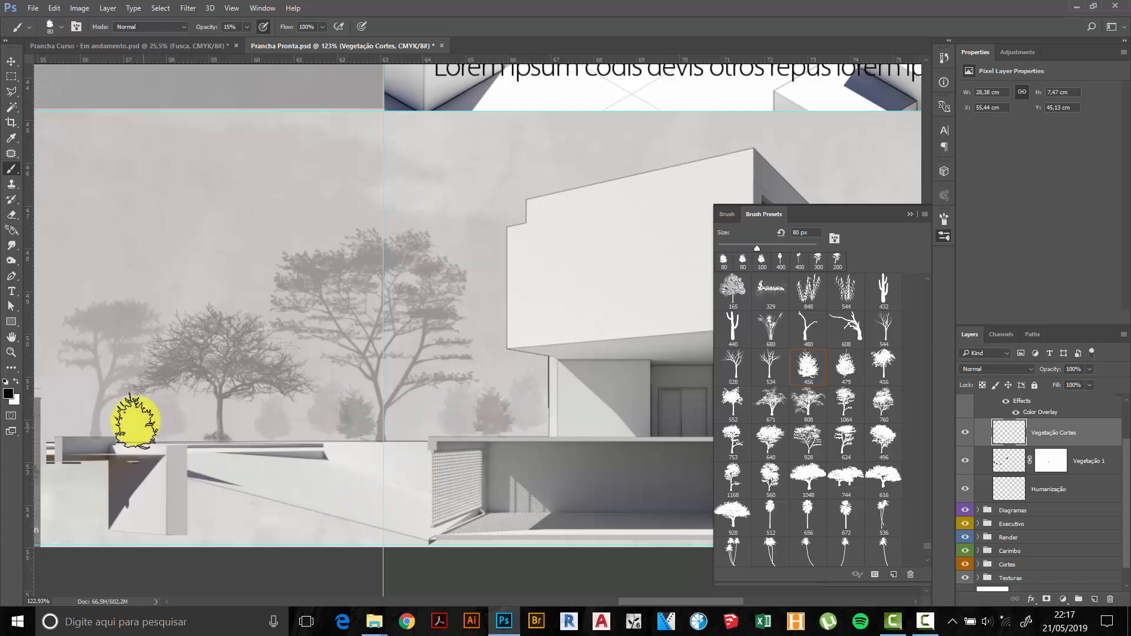
Stamp the 1168 px tree at 125 px and 30% opacity between the house's terrace and the larger faded tree.
{"action": "left_click_drag", "start_coordinate": [531, 386], "coordinate": [167, 354]}
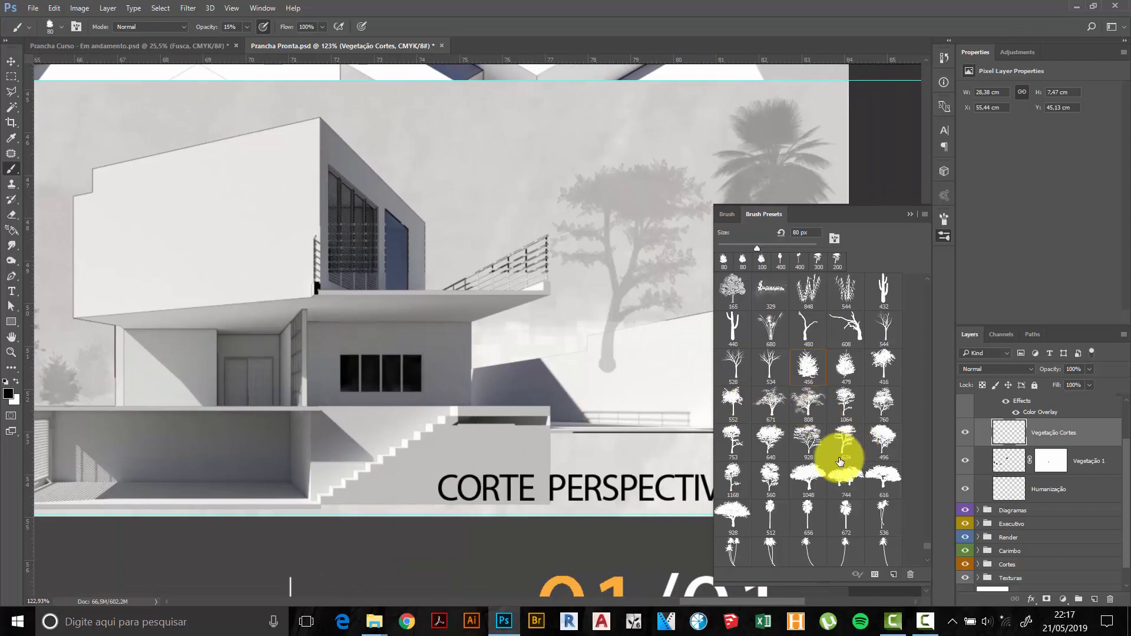
{"action": "scroll", "coordinate": [833, 468], "scroll_direction": "down", "scroll_amount": 1}
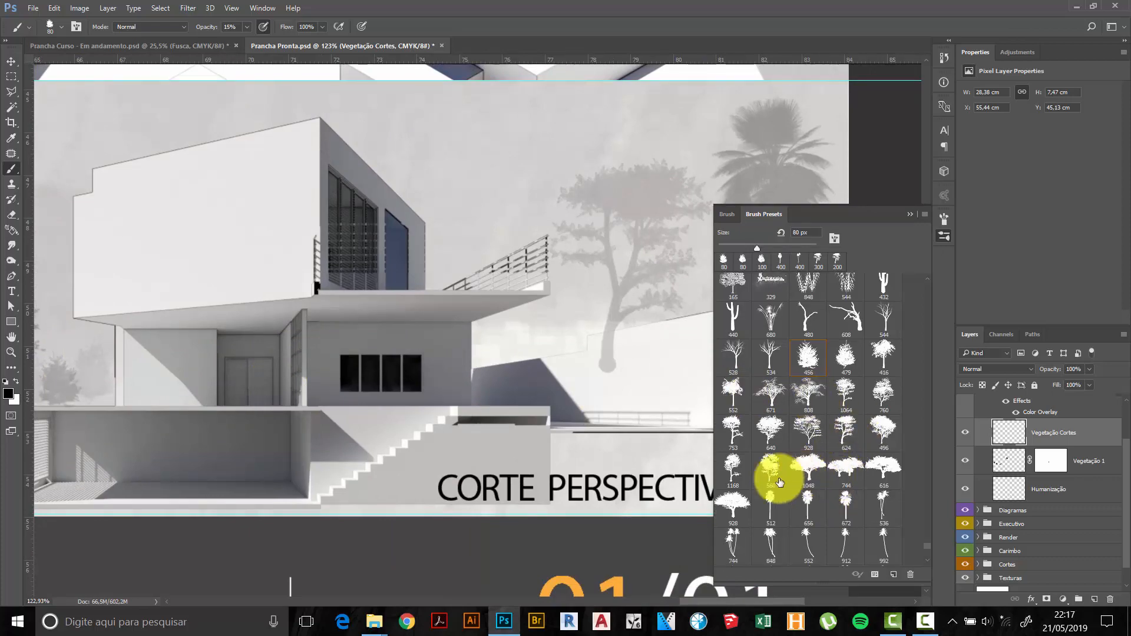
{"action": "left_click", "coordinate": [733, 470]}
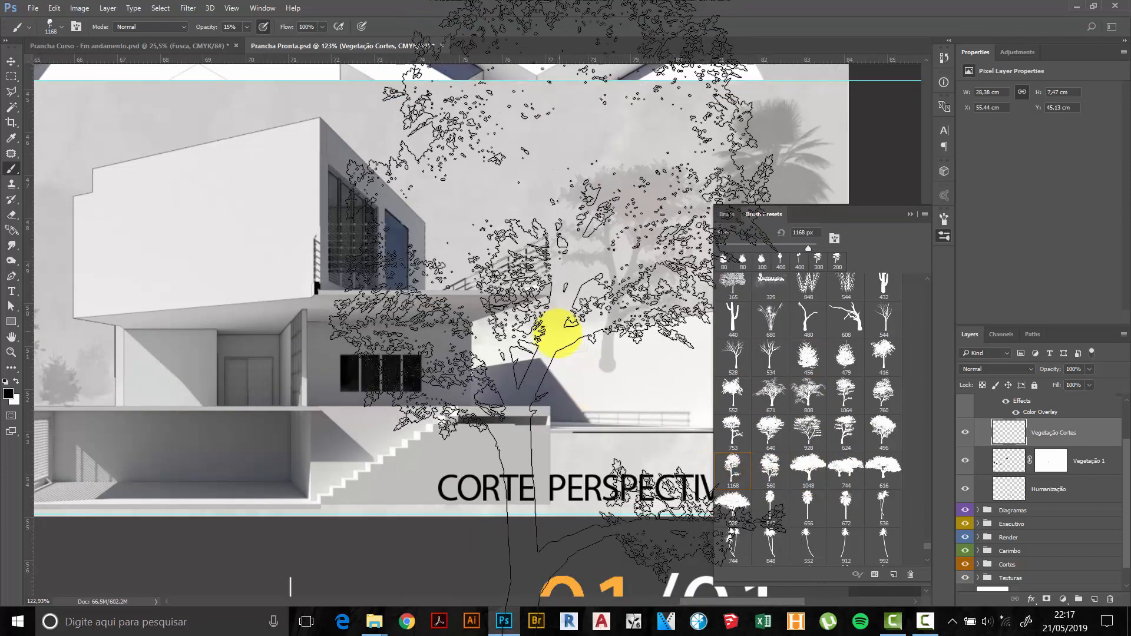
{"action": "key", "text": "bracketleft"}
{"action": "key", "text": "bracketleft"}
{"action": "key", "text": "bracketleft"}
{"action": "key", "text": "bracketleft"}
{"action": "key", "text": "bracketleft"}
{"action": "key", "text": "bracketleft"}
{"action": "key", "text": "bracketleft"}
{"action": "key", "text": "bracketleft"}
{"action": "key", "text": "bracketleft"}
{"action": "key", "text": "bracketleft"}
{"action": "key", "text": "bracketleft"}
{"action": "key", "text": "bracketleft"}
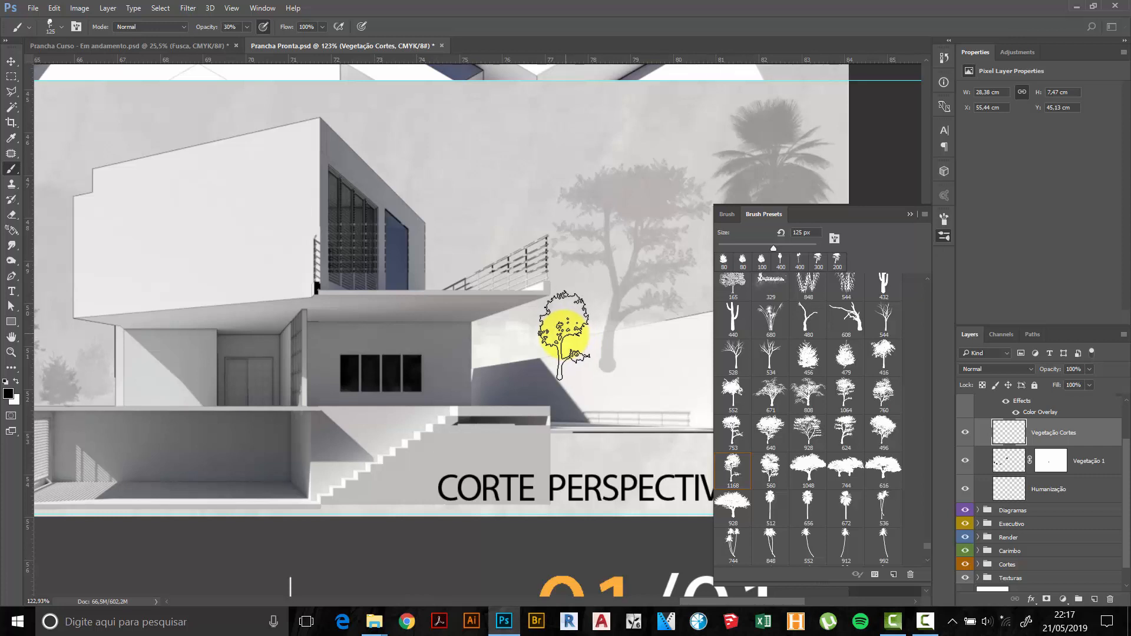
{"action": "scroll", "coordinate": [566, 295], "scroll_direction": "down", "scroll_amount": 5}
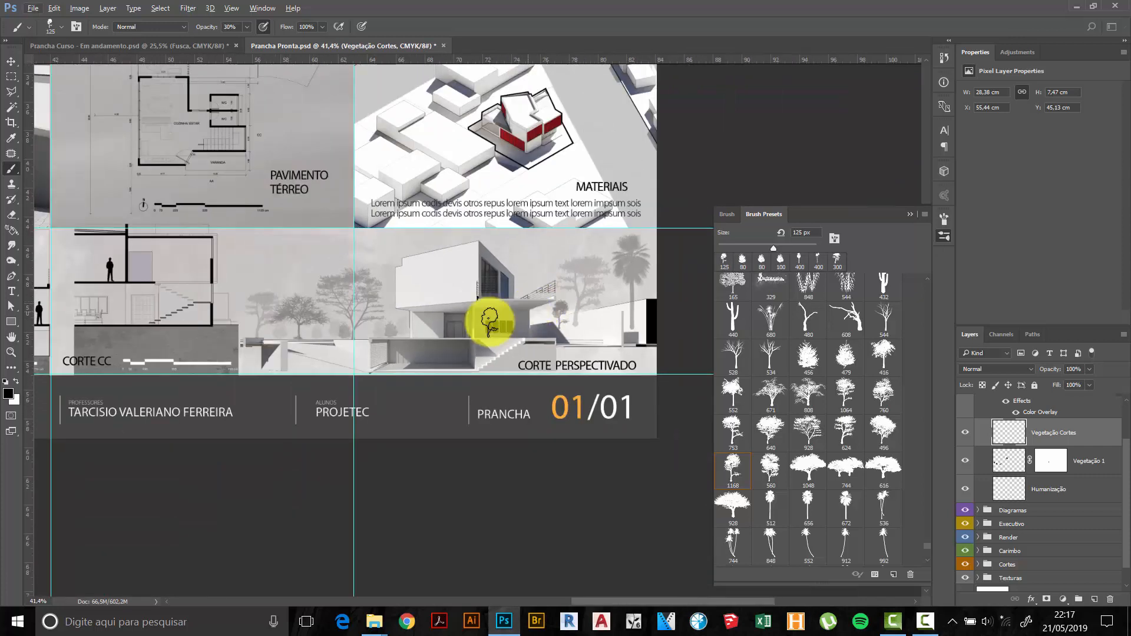
Try a clipping mask on the Vegetação Cortes layer and undo it.
{"action": "key", "text": "v"}
{"action": "scroll", "coordinate": [648, 337], "scroll_direction": "up", "scroll_amount": 3}
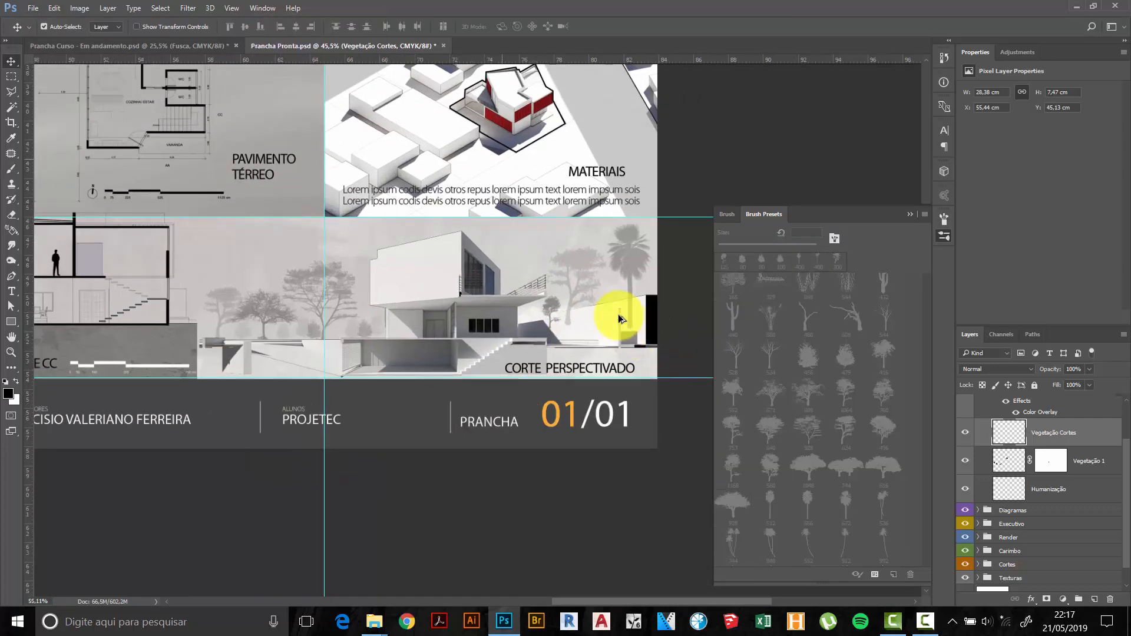
{"action": "scroll", "coordinate": [619, 319], "scroll_direction": "up", "scroll_amount": 5}
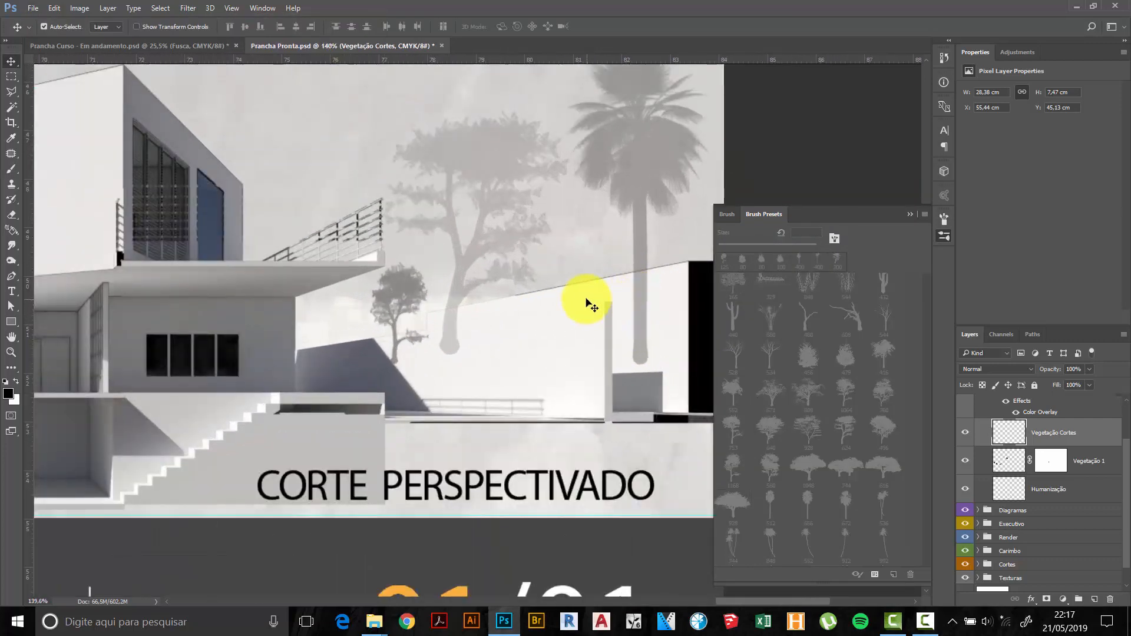
{"action": "left_click_drag", "start_coordinate": [550, 288], "coordinate": [414, 267]}
{"action": "key", "text": "b"}
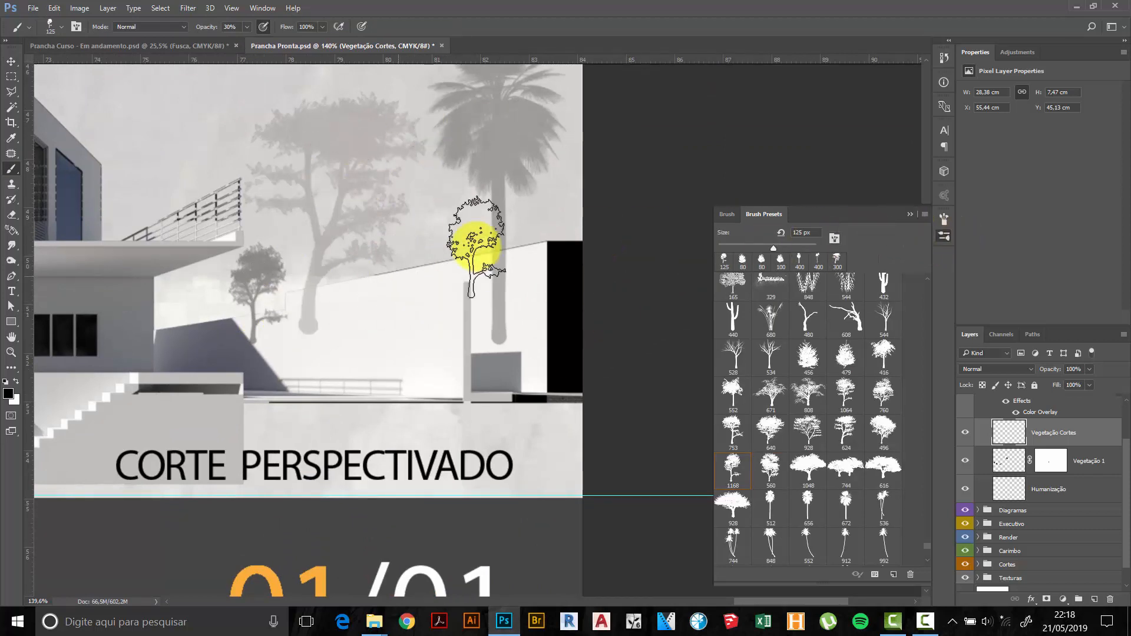
{"action": "left_click", "coordinate": [908, 216]}
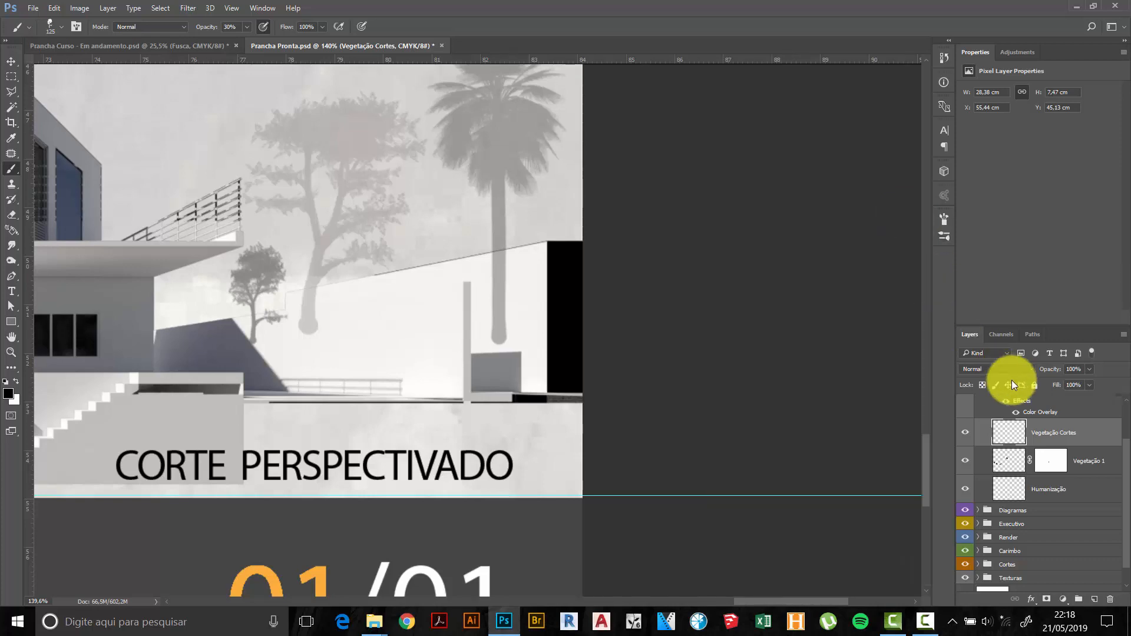
{"action": "left_click", "coordinate": [1090, 437]}
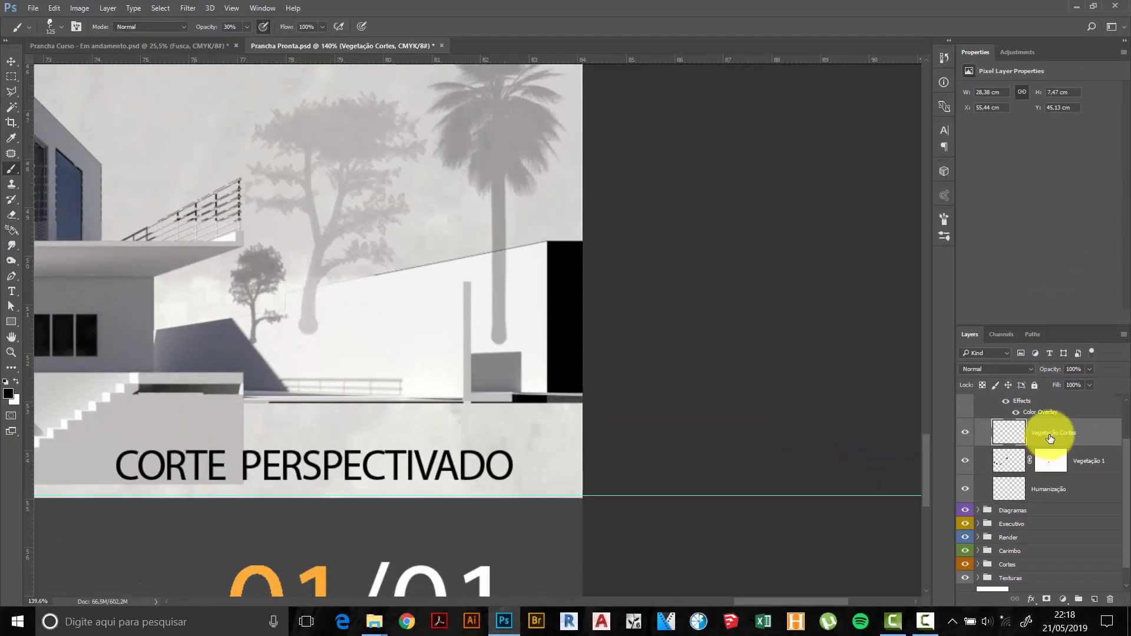
{"action": "right_click", "coordinate": [1050, 438]}
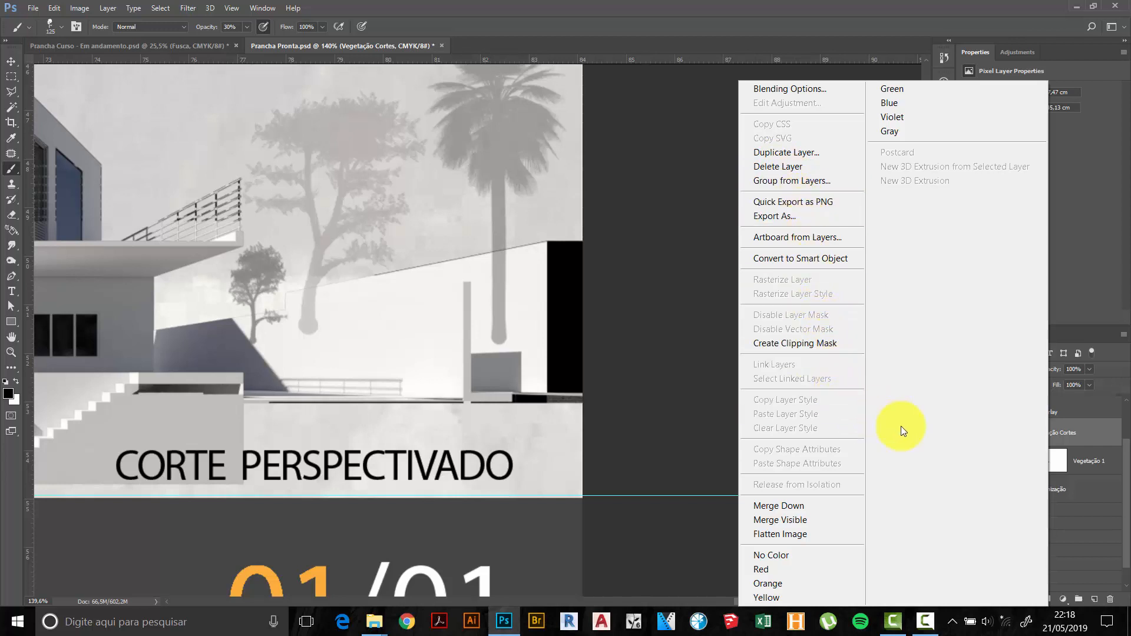
{"action": "key", "text": "Escape"}
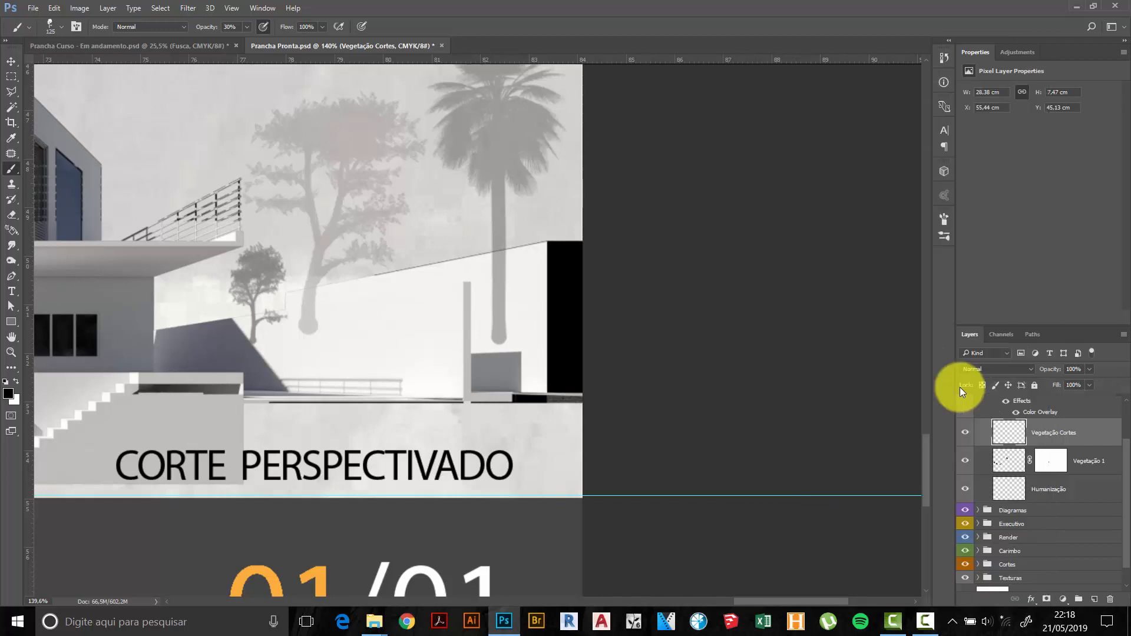
{"action": "right_click", "coordinate": [1017, 435]}
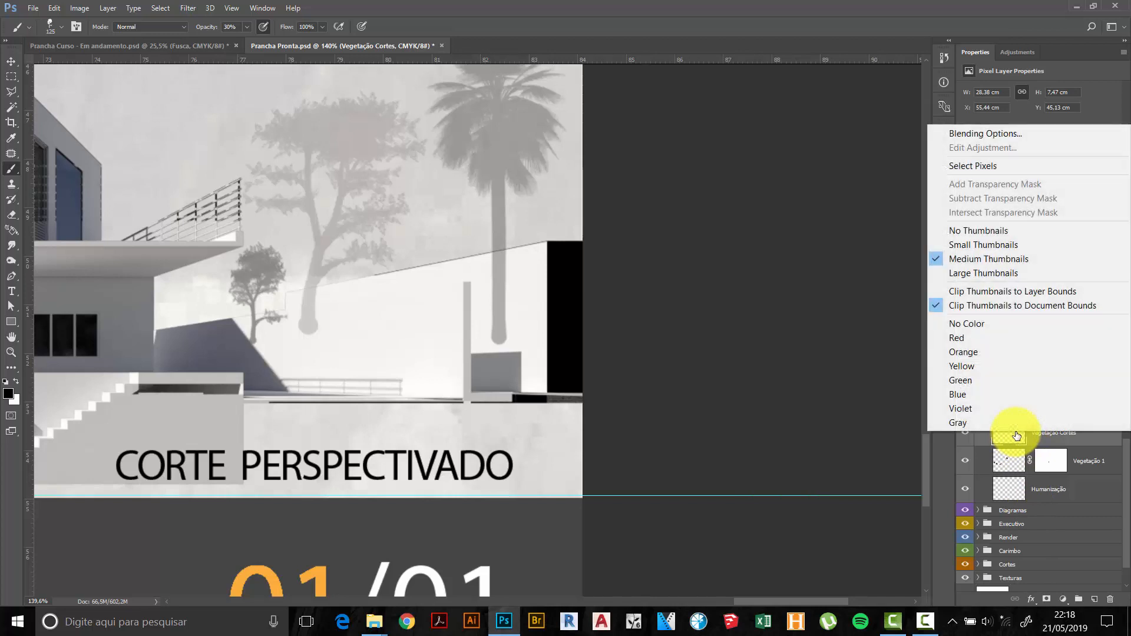
{"action": "right_click", "coordinate": [1089, 439]}
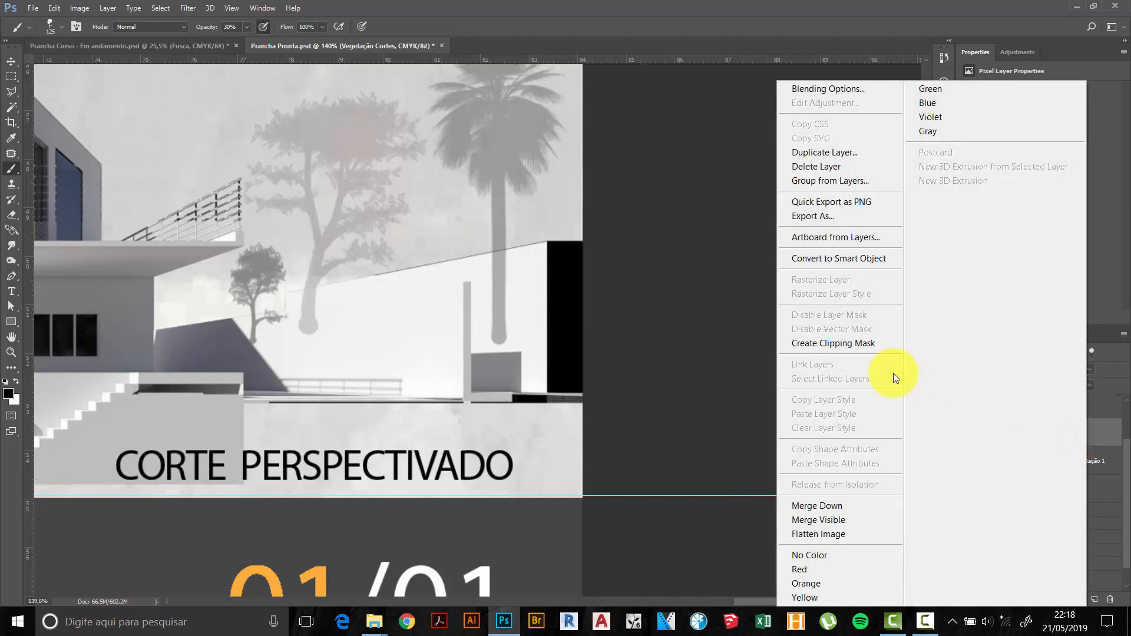
{"action": "left_click", "coordinate": [850, 344]}
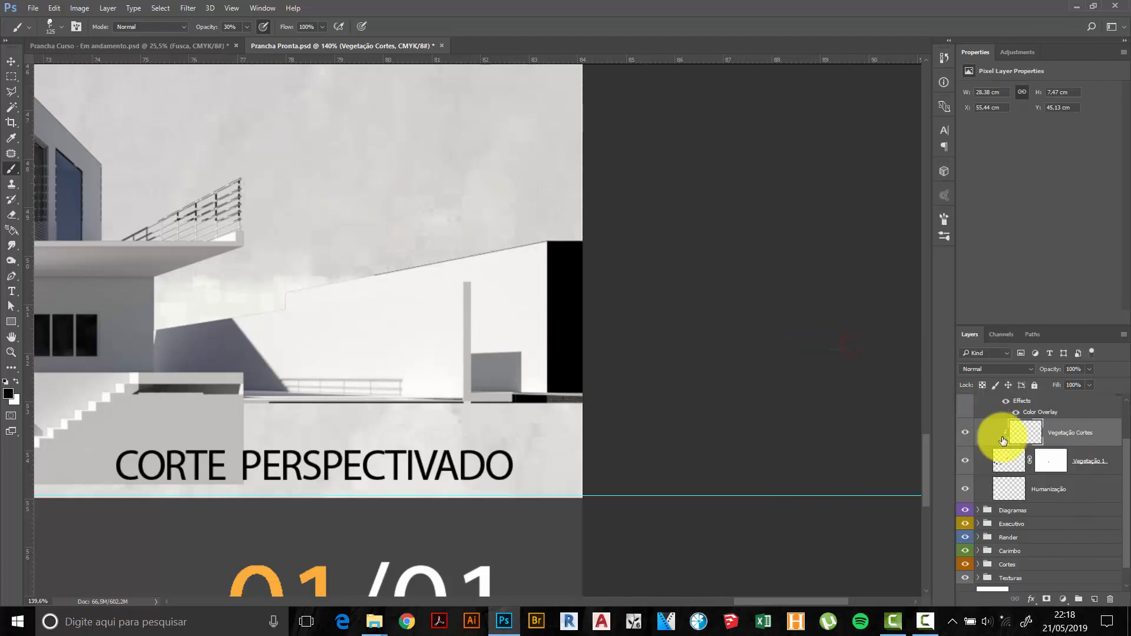
{"action": "key", "text": "ctrl+z"}
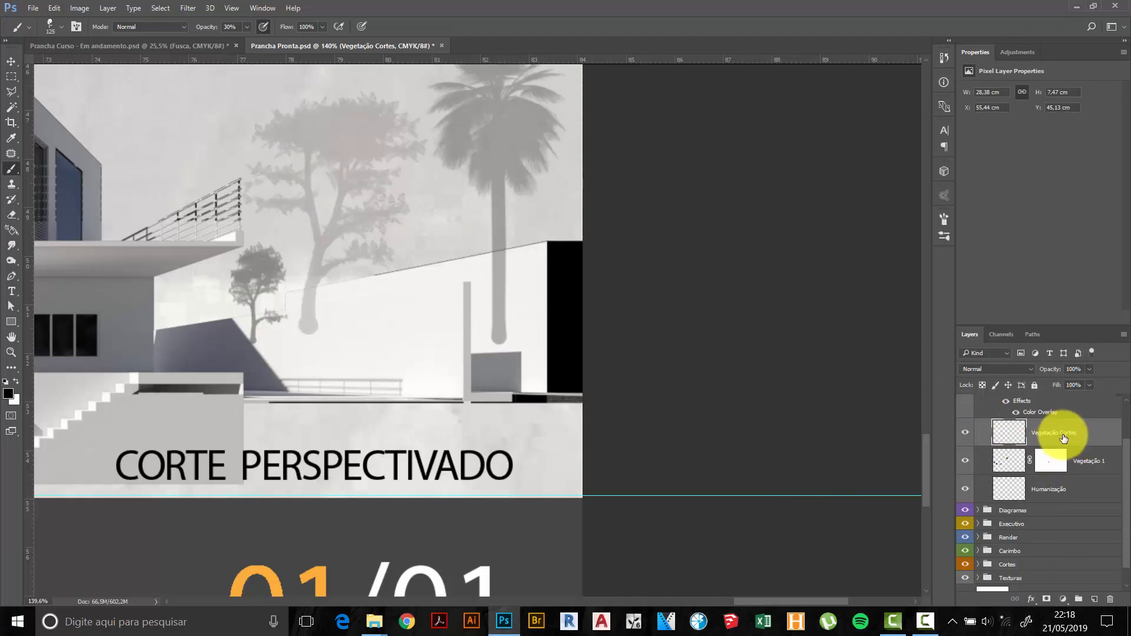
Add a layer mask to Vegetação Cortes and choose the hard round brush at 125 px for painting on it.
{"action": "left_click", "coordinate": [1048, 600]}
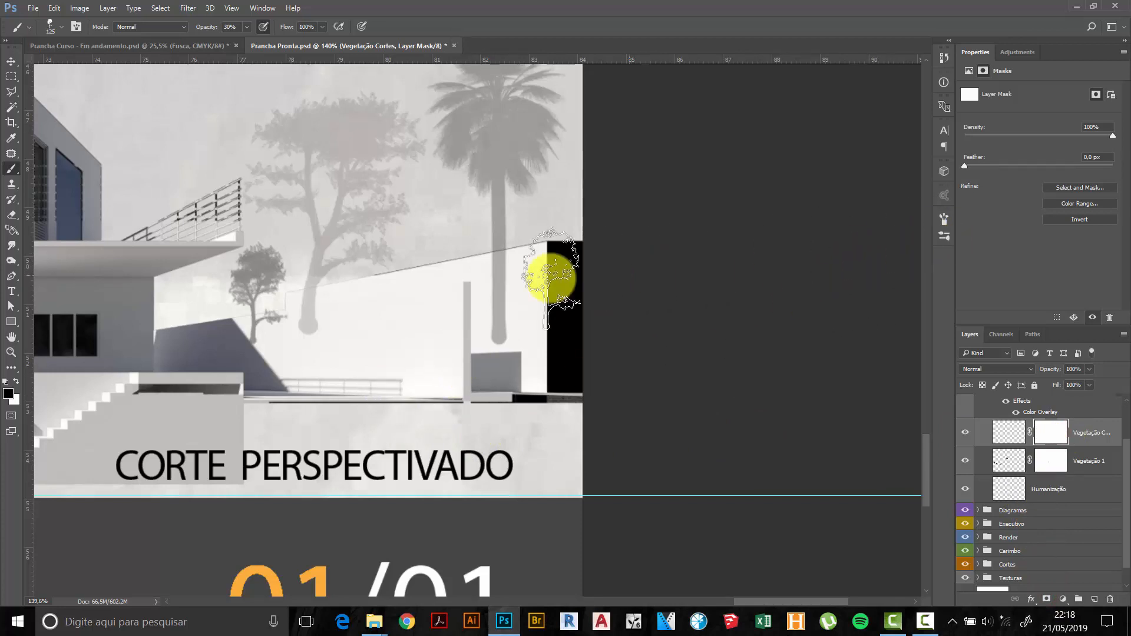
{"action": "left_click", "coordinate": [945, 238]}
{"action": "scroll", "coordinate": [790, 319], "scroll_direction": "up", "scroll_amount": 1}
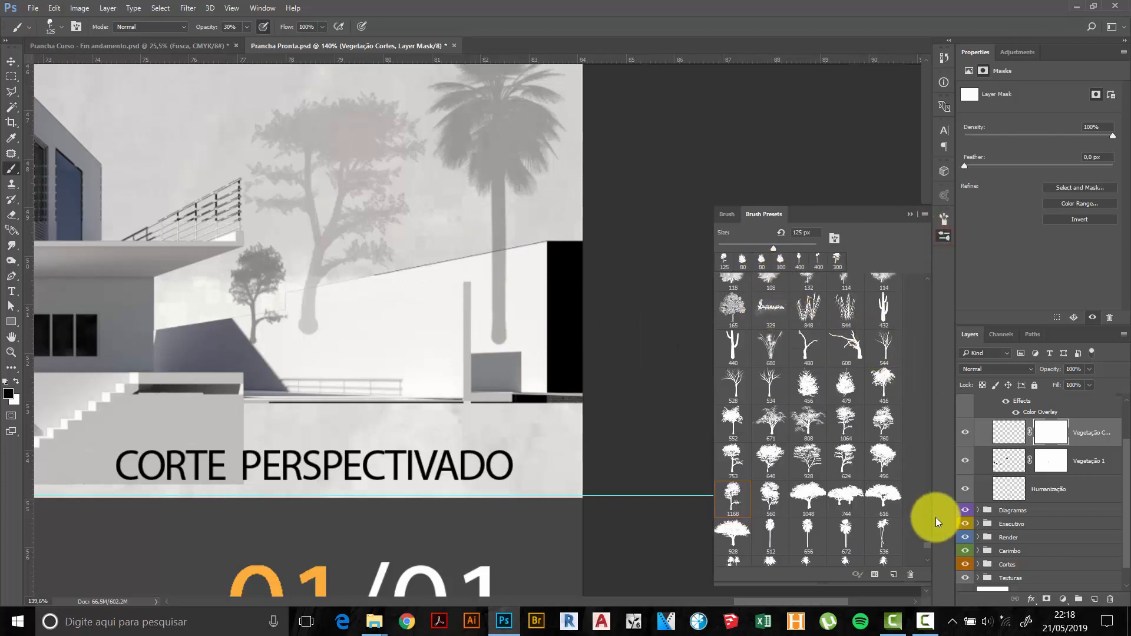
{"action": "left_click_drag", "start_coordinate": [929, 547], "coordinate": [928, 281]}
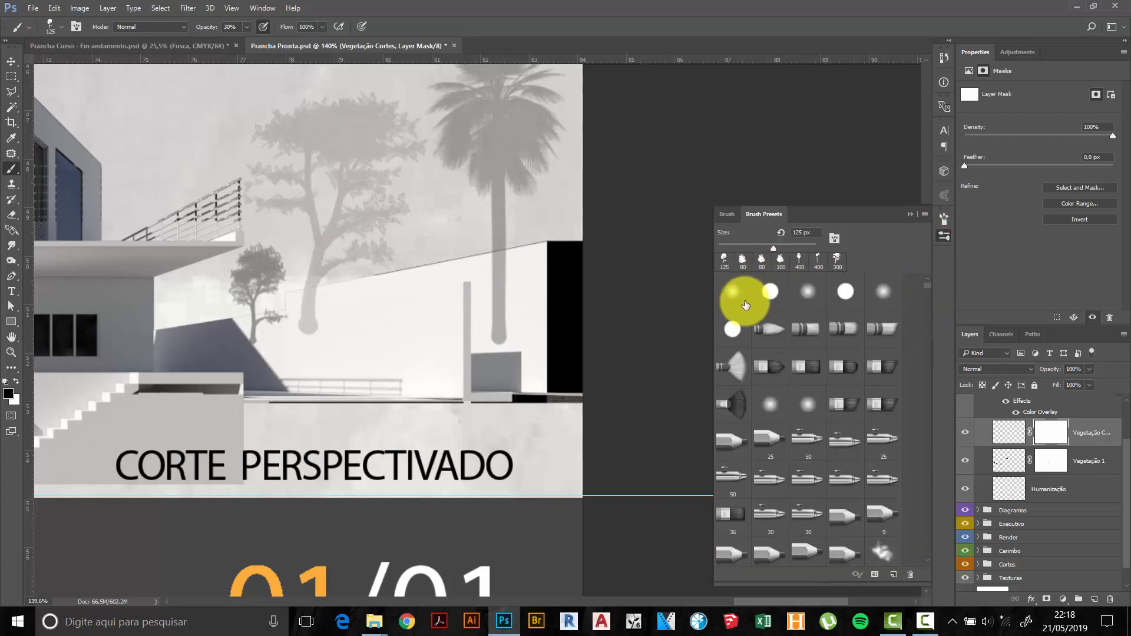
{"action": "left_click", "coordinate": [774, 294]}
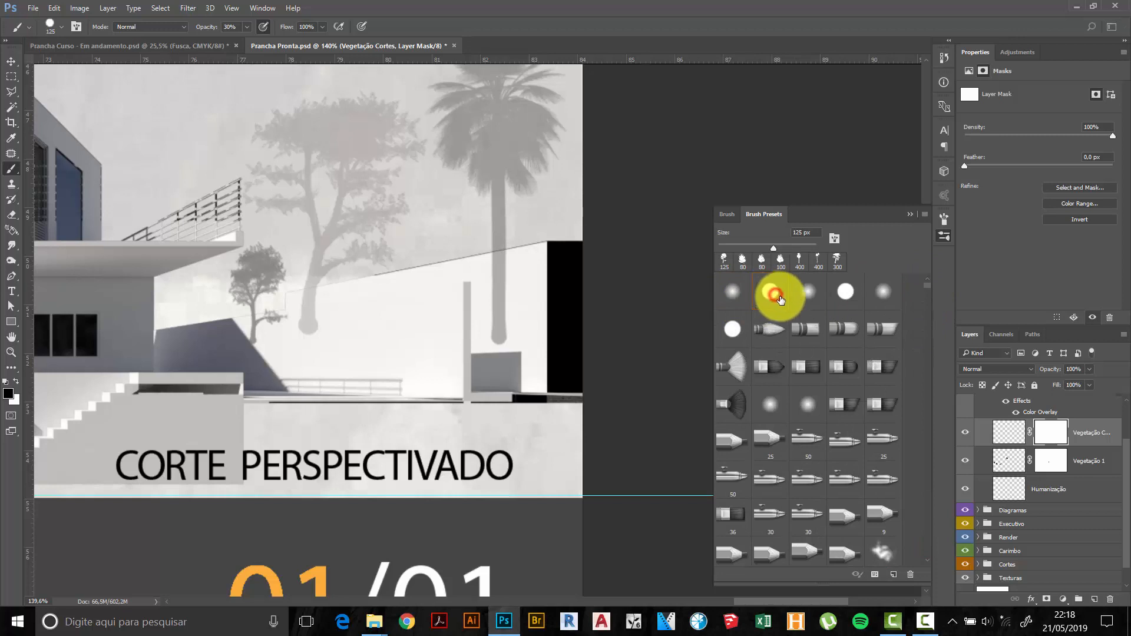
{"action": "left_click", "coordinate": [910, 214]}
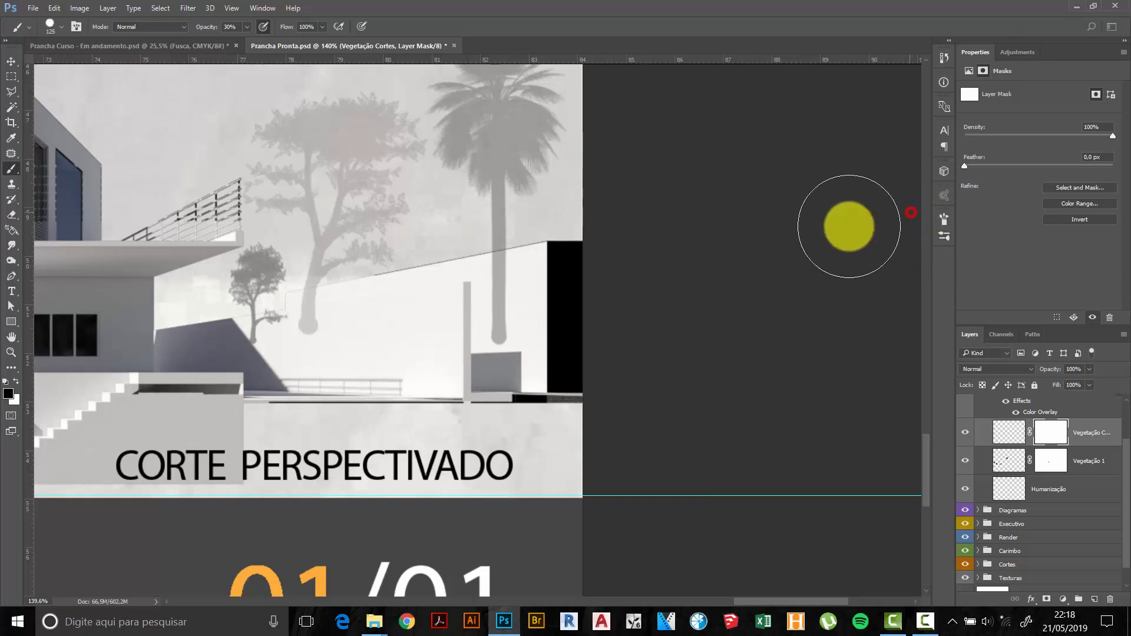
Set the brush opacity to 100% and mask out the small tree's trunk and the larger tree's trunk base where they overlap the white wall.
{"action": "scroll", "coordinate": [253, 353], "scroll_direction": "up", "scroll_amount": 5}
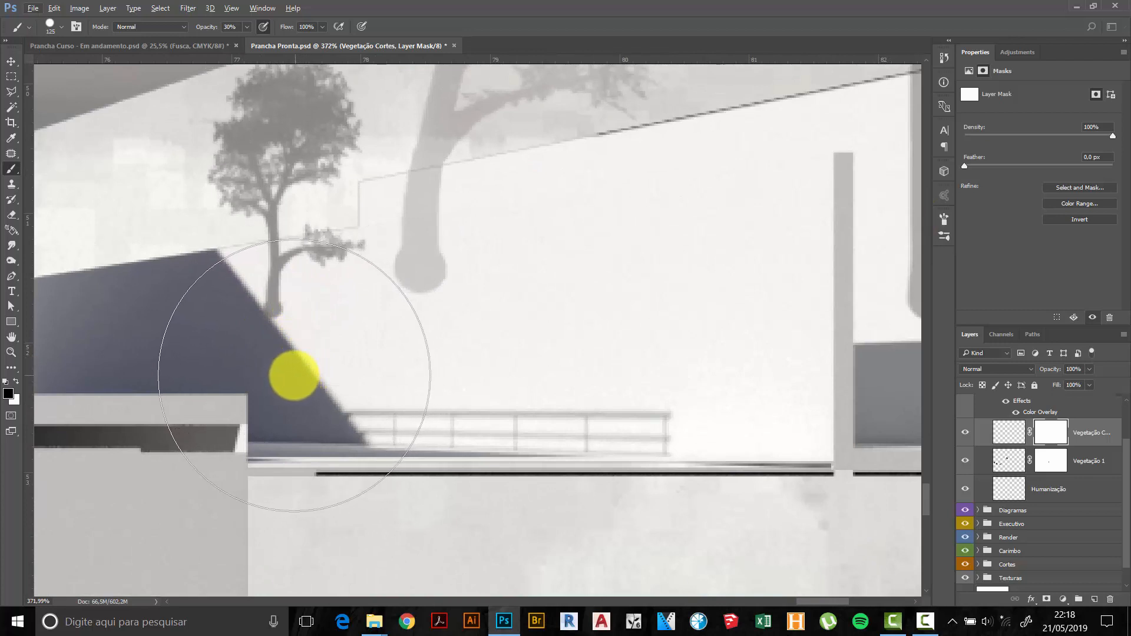
{"action": "left_click", "coordinate": [279, 380]}
{"action": "mouse_move", "coordinate": [279, 381]}
{"action": "left_mouse_down"}
{"action": "mouse_move", "coordinate": [277, 361]}
{"action": "mouse_move", "coordinate": [339, 429]}
{"action": "mouse_move", "coordinate": [316, 379]}
{"action": "mouse_move", "coordinate": [295, 379]}
{"action": "mouse_move", "coordinate": [247, 167]}
{"action": "left_mouse_up"}
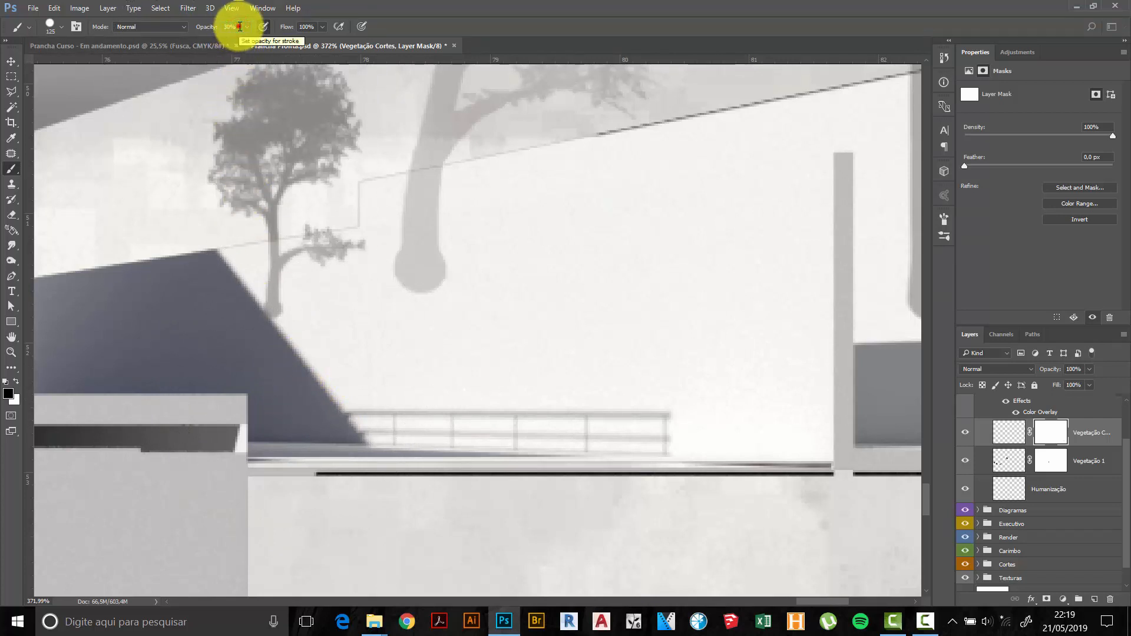
{"action": "type", "text": "0"}
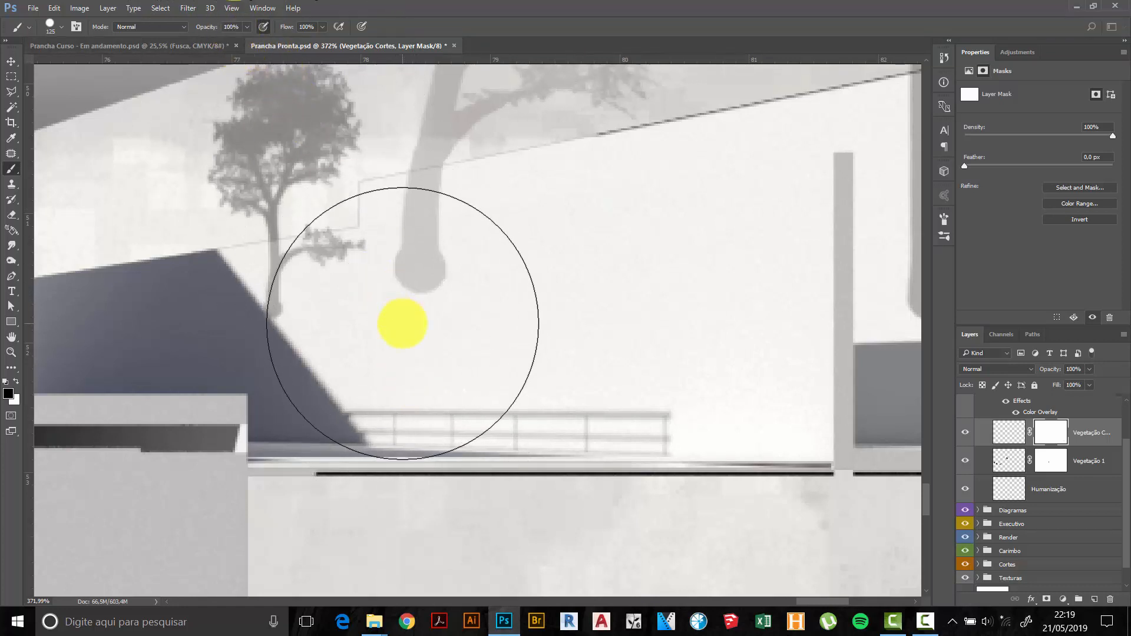
{"action": "left_click", "coordinate": [233, 25]}
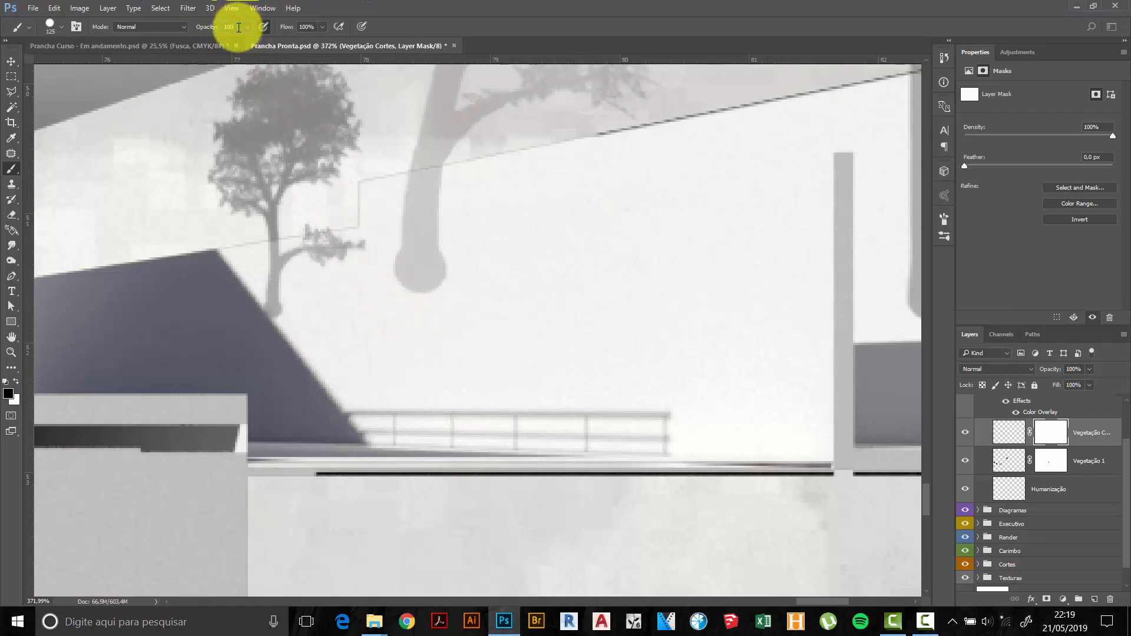
{"action": "key", "text": "Return"}
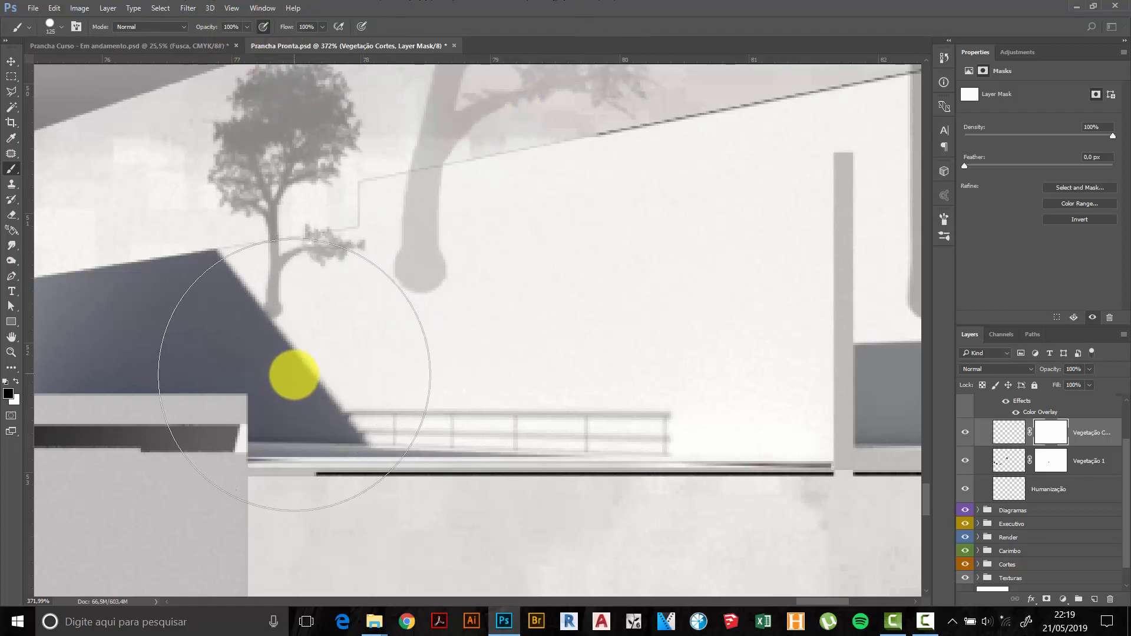
{"action": "left_click", "coordinate": [292, 378]}
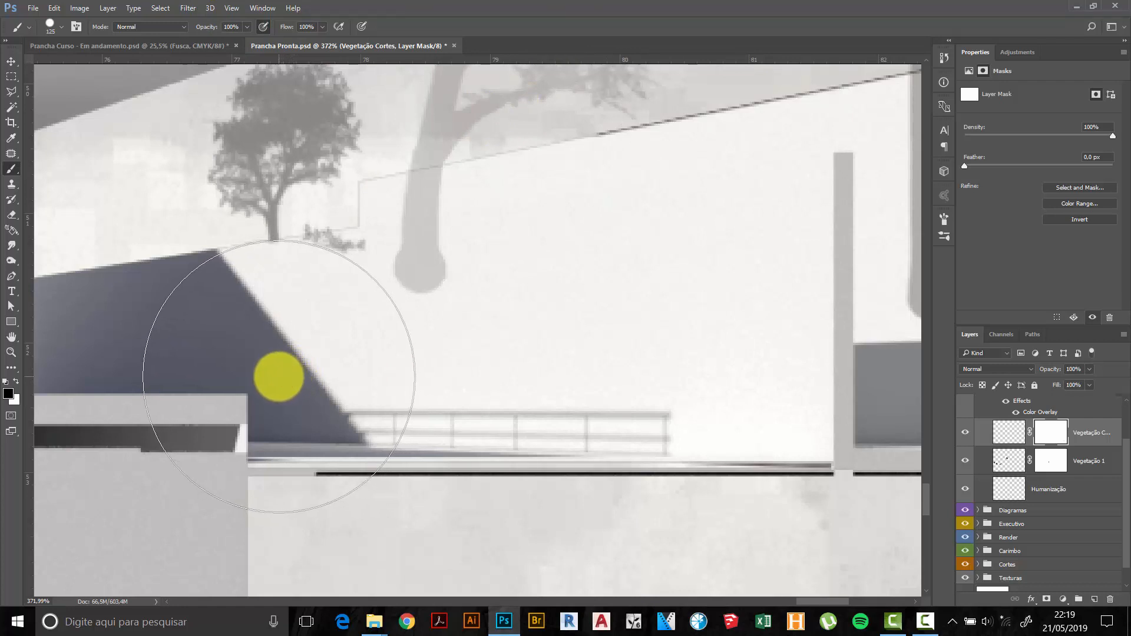
{"action": "mouse_move", "coordinate": [279, 377]}
{"action": "left_mouse_down"}
{"action": "mouse_move", "coordinate": [379, 371]}
{"action": "mouse_move", "coordinate": [406, 354]}
{"action": "mouse_move", "coordinate": [389, 336]}
{"action": "mouse_move", "coordinate": [409, 338]}
{"action": "left_mouse_up"}
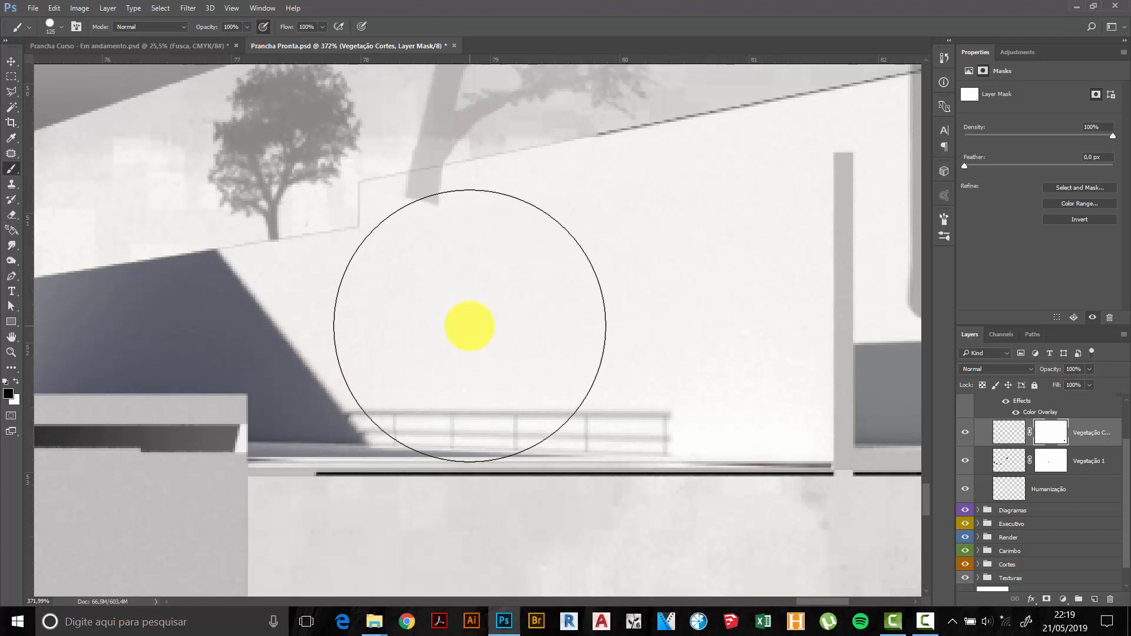
Reduce the brush to 50 px and mask the larger tree's remaining trunk up to the wall's top edge.
{"action": "key", "text": "bracketleft"}
{"action": "key", "text": "bracketleft"}
{"action": "key", "text": "bracketleft"}
{"action": "key", "text": "bracketleft"}
{"action": "key", "text": "bracketleft"}
{"action": "key", "text": "bracketleft"}
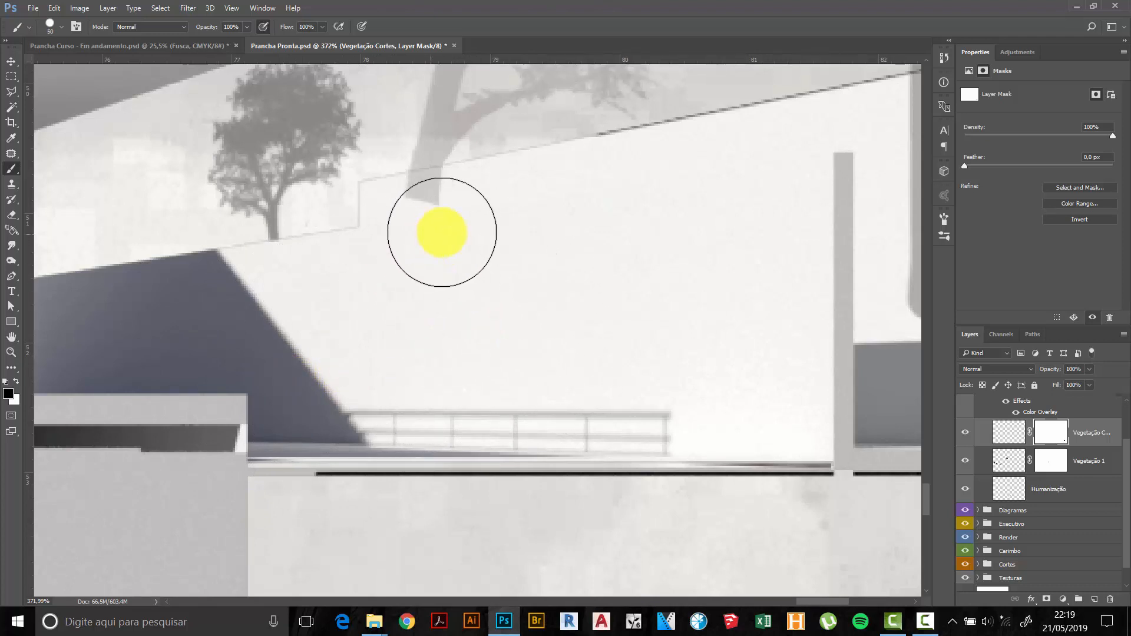
{"action": "left_click_drag", "start_coordinate": [424, 222], "coordinate": [437, 227]}
Mask out the palm's trunk below the top edge of the white wall.
{"action": "left_click_drag", "start_coordinate": [687, 256], "coordinate": [455, 295]}
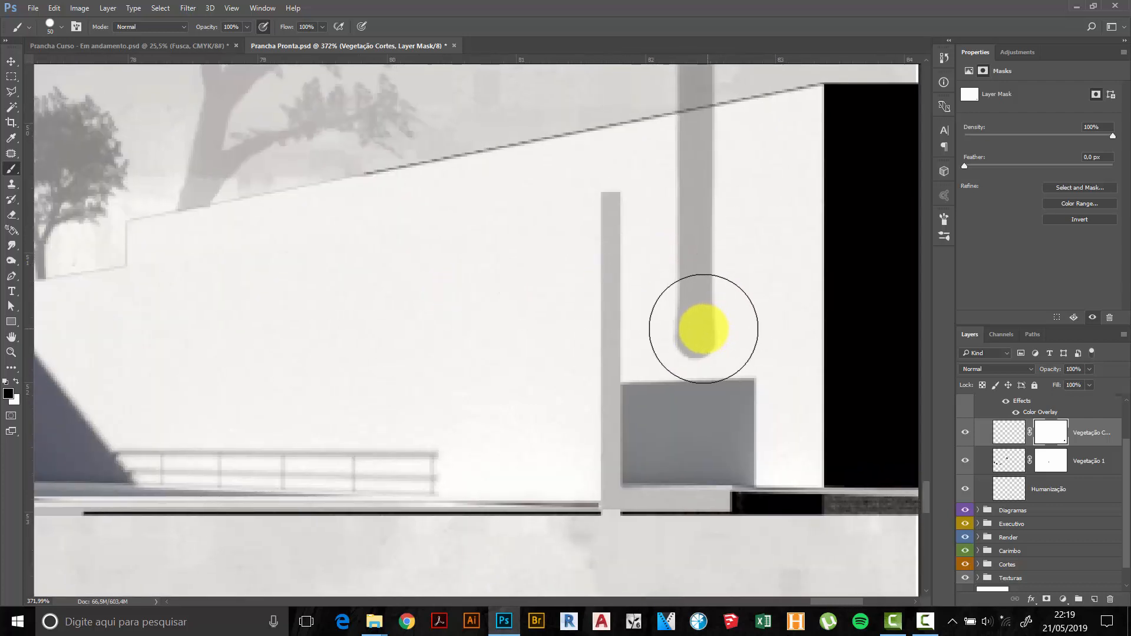
{"action": "left_click", "coordinate": [703, 329]}
{"action": "left_click_drag", "start_coordinate": [703, 328], "coordinate": [695, 202]}
{"action": "mouse_move", "coordinate": [750, 177]}
{"action": "left_mouse_down"}
{"action": "mouse_move", "coordinate": [587, 338]}
{"action": "mouse_move", "coordinate": [527, 329]}
{"action": "left_mouse_up"}
{"action": "left_click", "coordinate": [549, 326]}
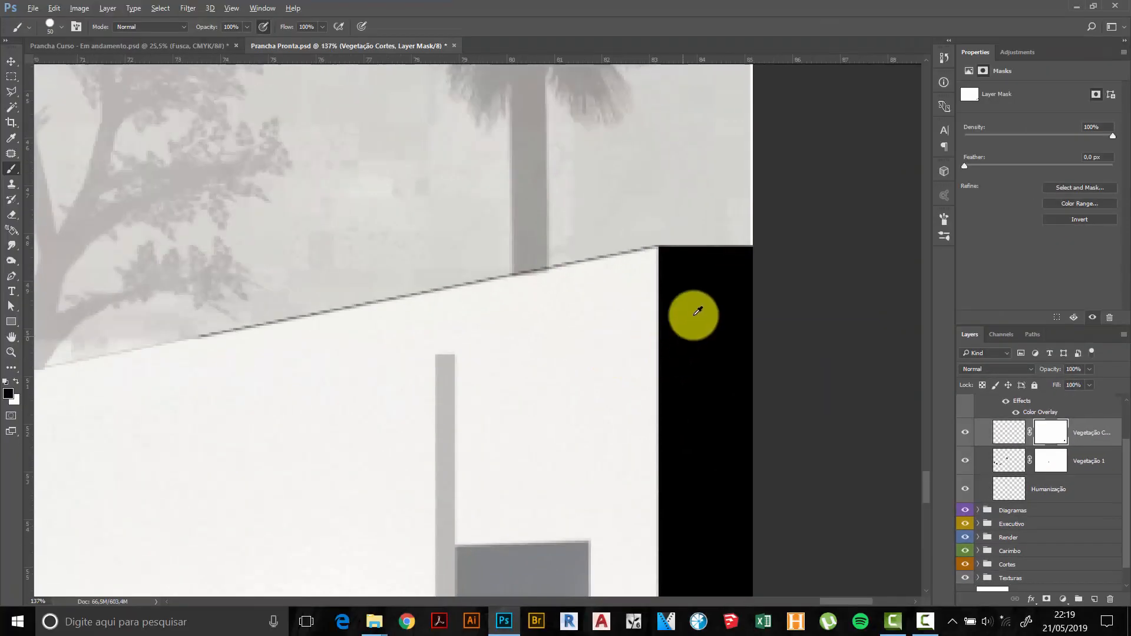
Review the vegetation around the perspective section, across the whole board, and in the main perspective render.
{"action": "scroll", "coordinate": [694, 316], "scroll_direction": "down", "scroll_amount": 7}
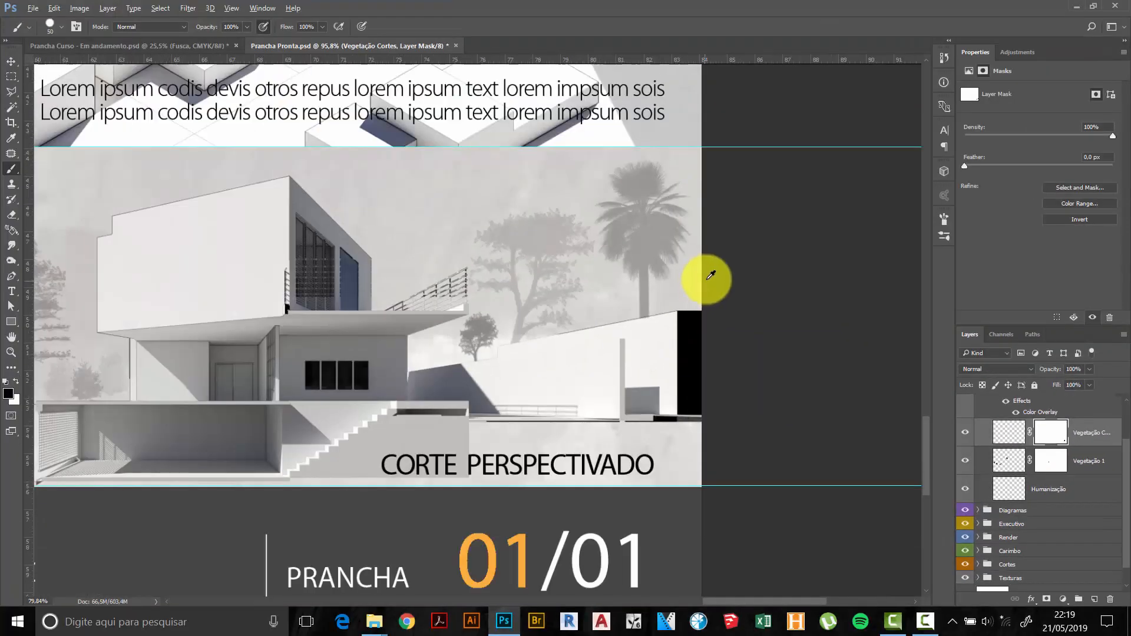
{"action": "left_click_drag", "start_coordinate": [241, 288], "coordinate": [419, 286]}
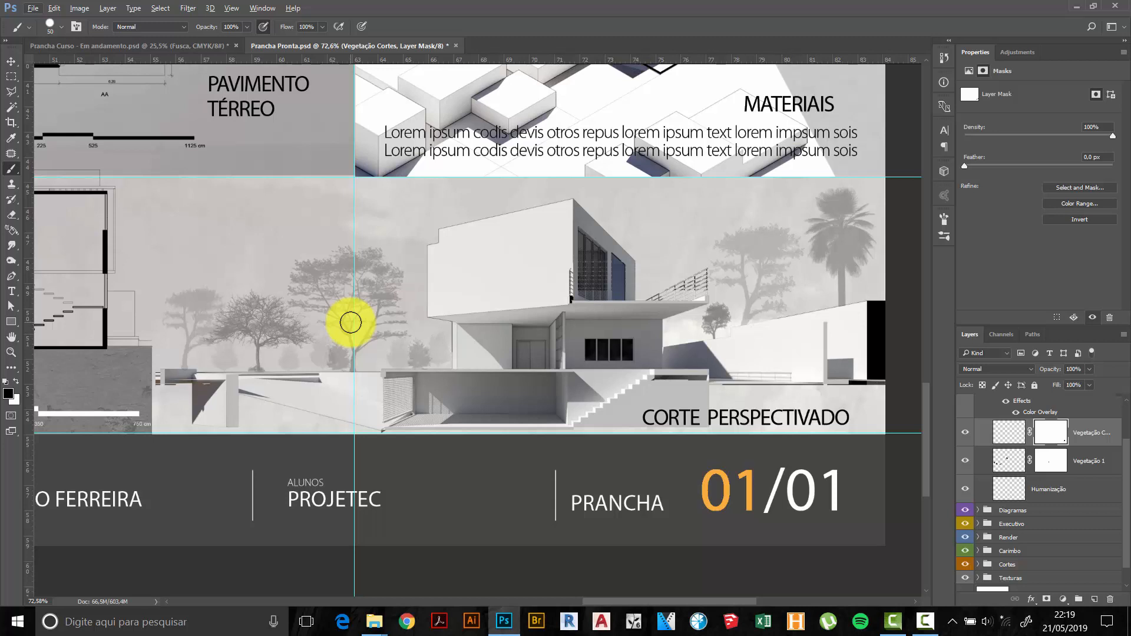
{"action": "scroll", "coordinate": [434, 273], "scroll_direction": "down", "scroll_amount": 4}
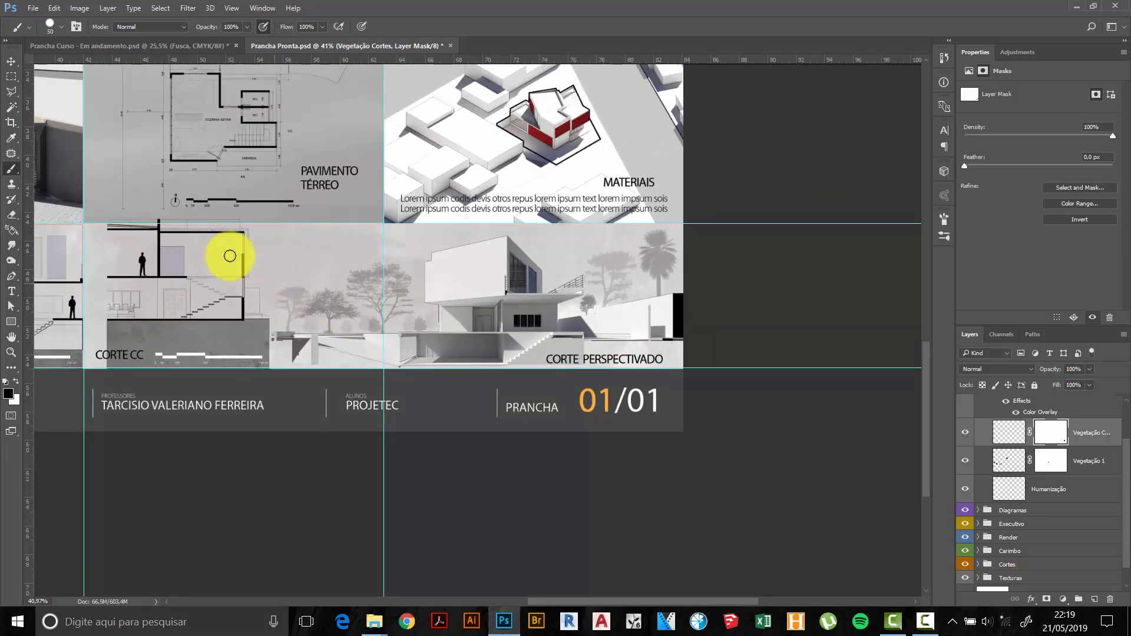
{"action": "scroll", "coordinate": [424, 291], "scroll_direction": "down", "scroll_amount": 2}
{"action": "scroll", "coordinate": [388, 293], "scroll_direction": "down", "scroll_amount": 1}
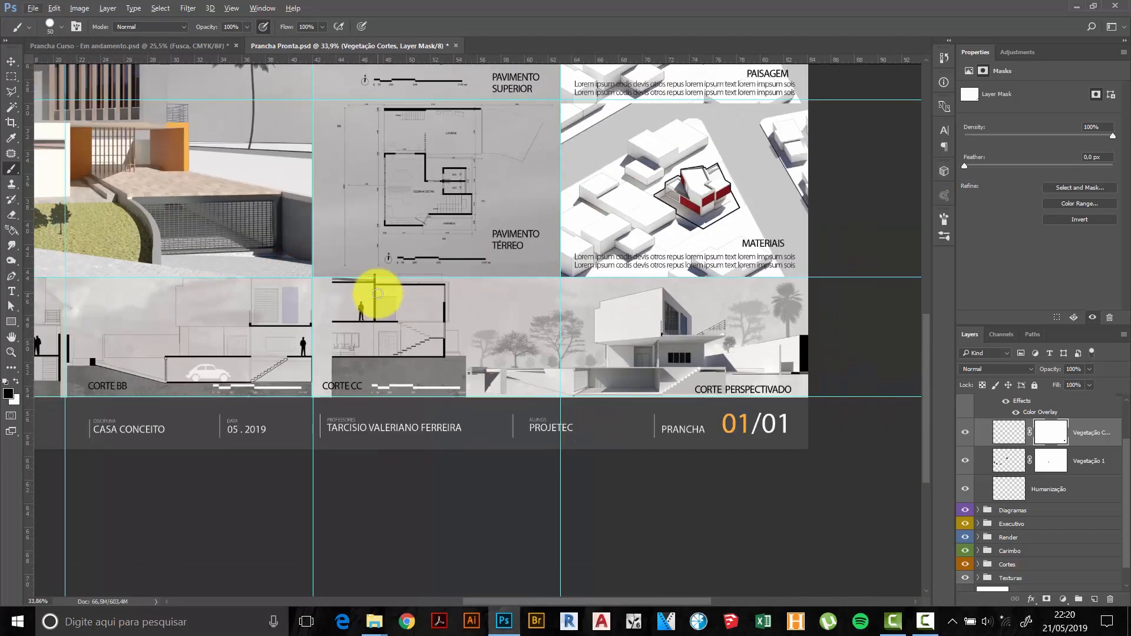
{"action": "key", "text": "ctrl+0"}
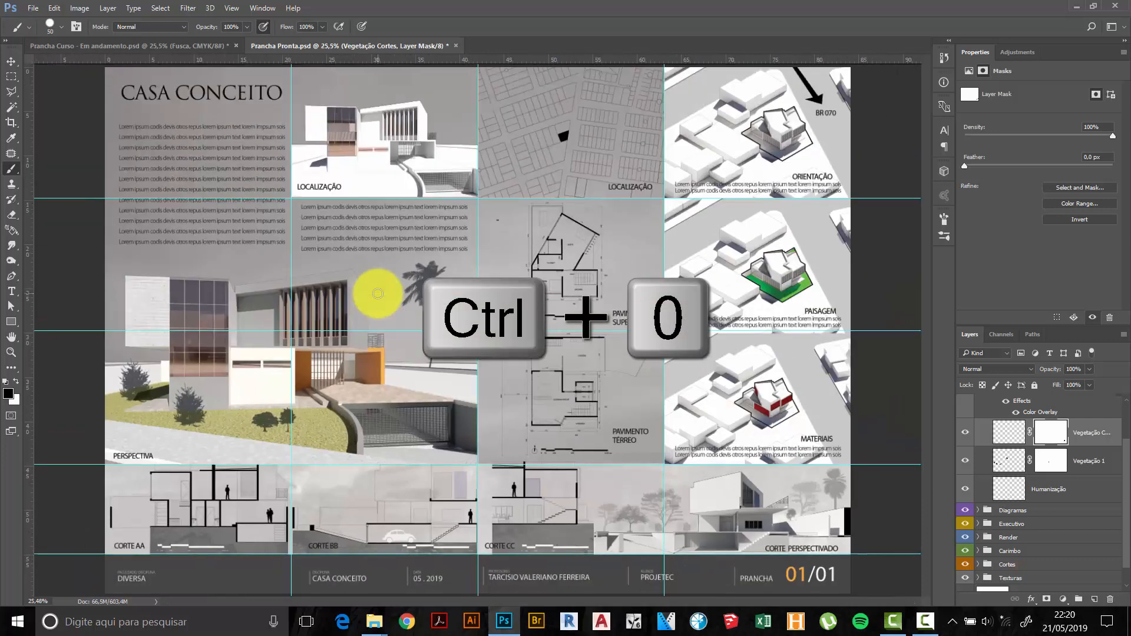
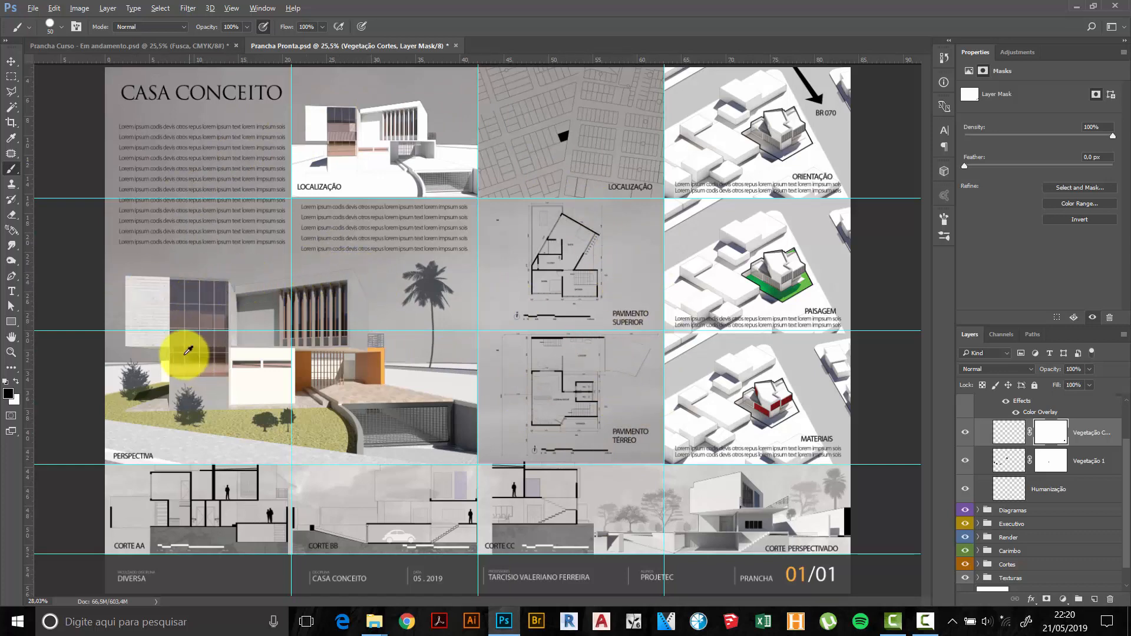
{"action": "scroll", "coordinate": [177, 348], "scroll_direction": "up", "scroll_amount": 3}
{"action": "scroll", "coordinate": [278, 324], "scroll_direction": "up", "scroll_amount": 1}
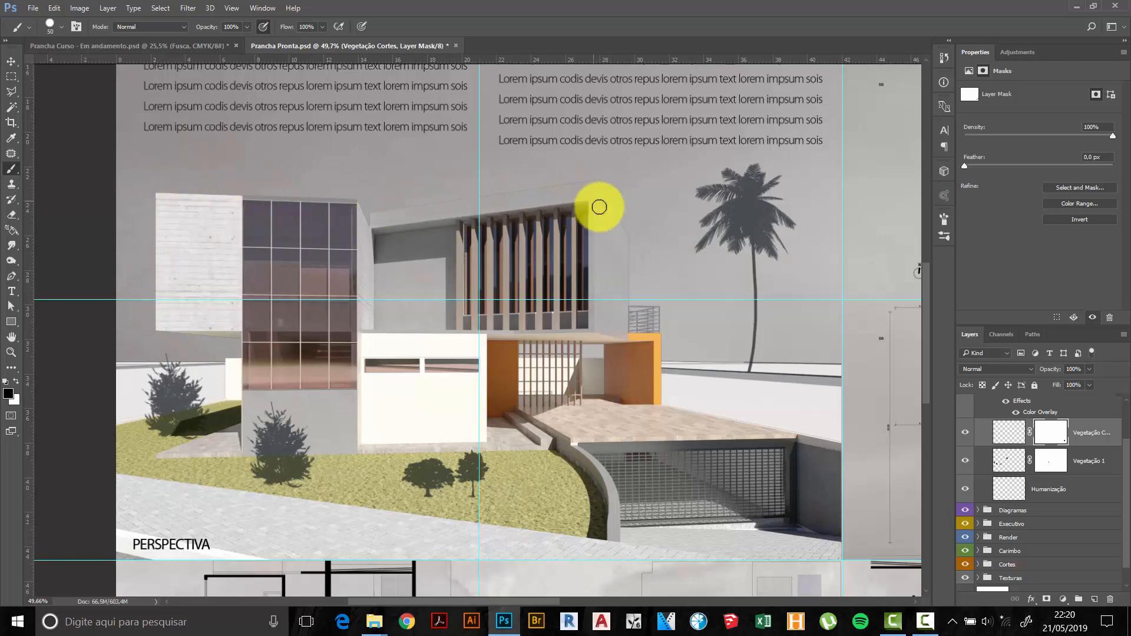
{"action": "scroll", "coordinate": [519, 259], "scroll_direction": "down", "scroll_amount": 2}
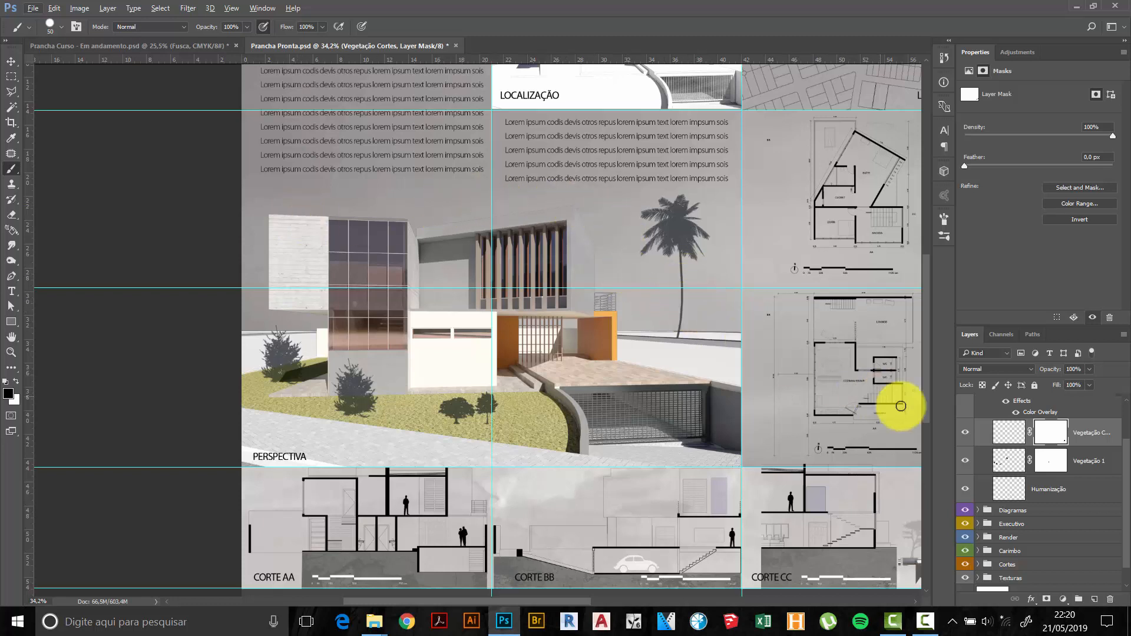
{"action": "scroll", "coordinate": [1116, 468], "scroll_direction": "up", "scroll_amount": 2}
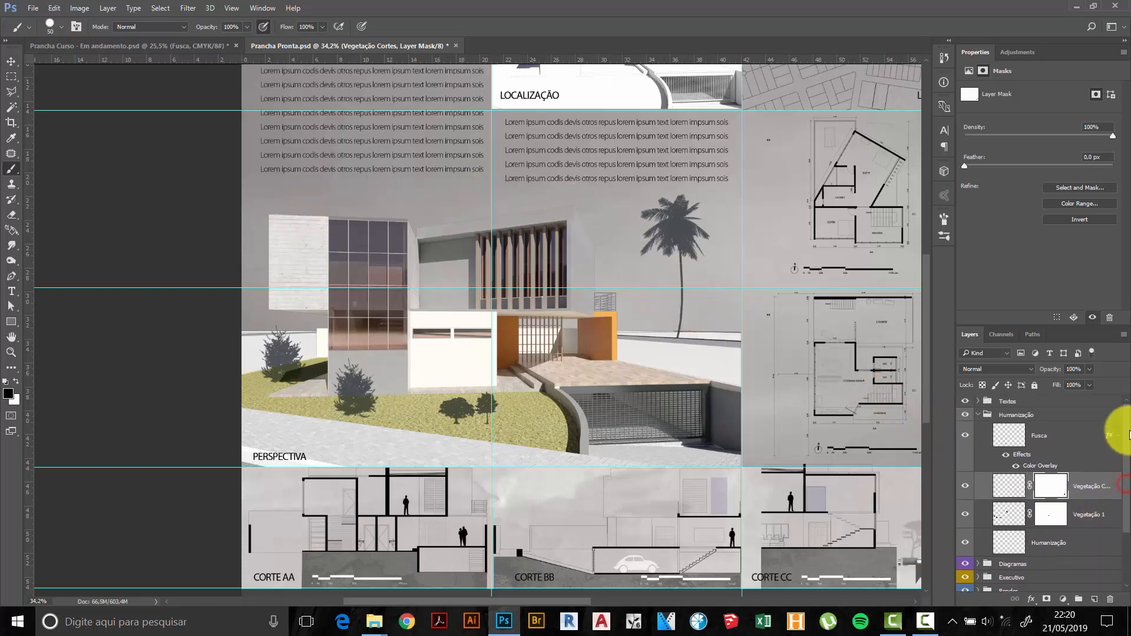
Collapse the Humanização group and expand the Texturas group to reach its texture and adjustment layers.
{"action": "left_click", "coordinate": [979, 417]}
{"action": "left_click", "coordinate": [979, 416]}
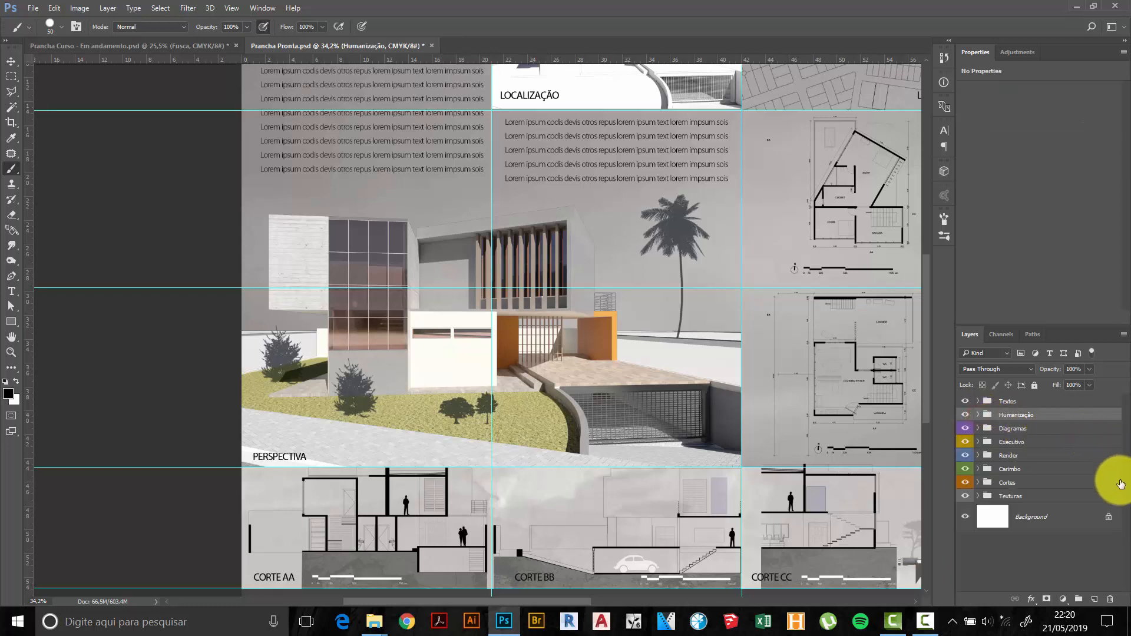
{"action": "left_click", "coordinate": [977, 457]}
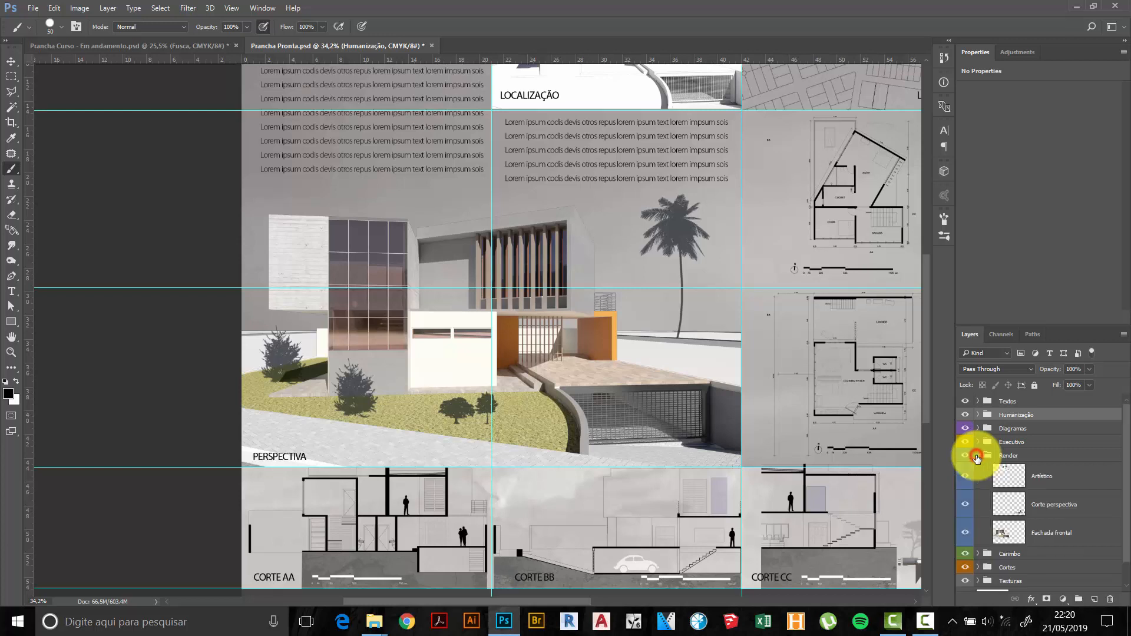
{"action": "left_click", "coordinate": [978, 457]}
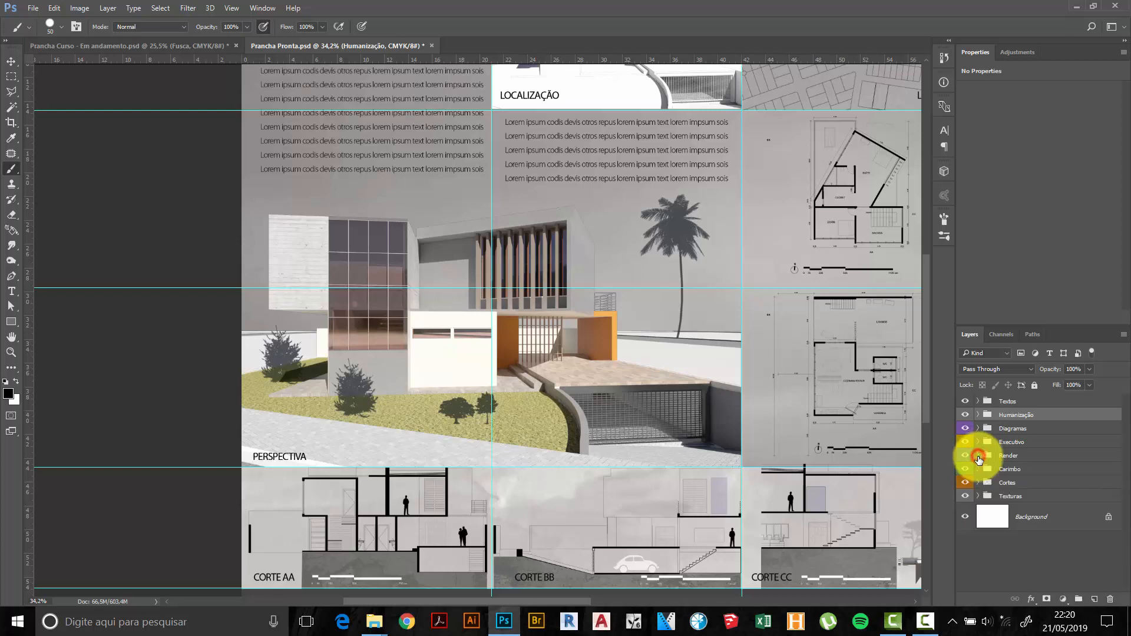
{"action": "left_click", "coordinate": [976, 500]}
{"action": "left_click", "coordinate": [978, 498]}
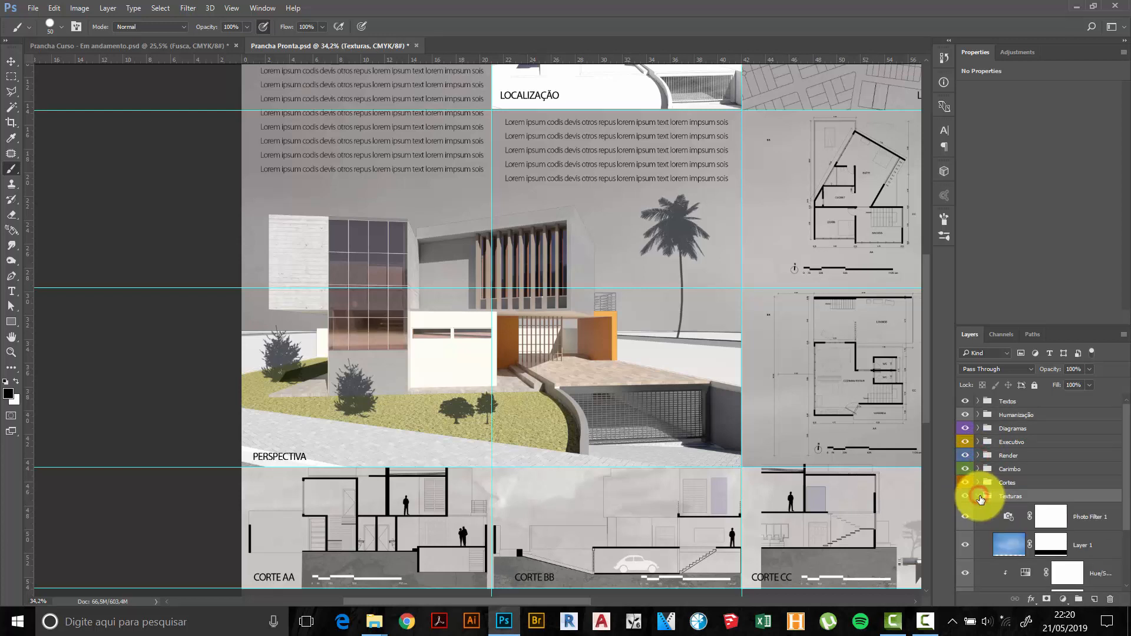
{"action": "scroll", "coordinate": [1010, 505], "scroll_direction": "down", "scroll_amount": 3}
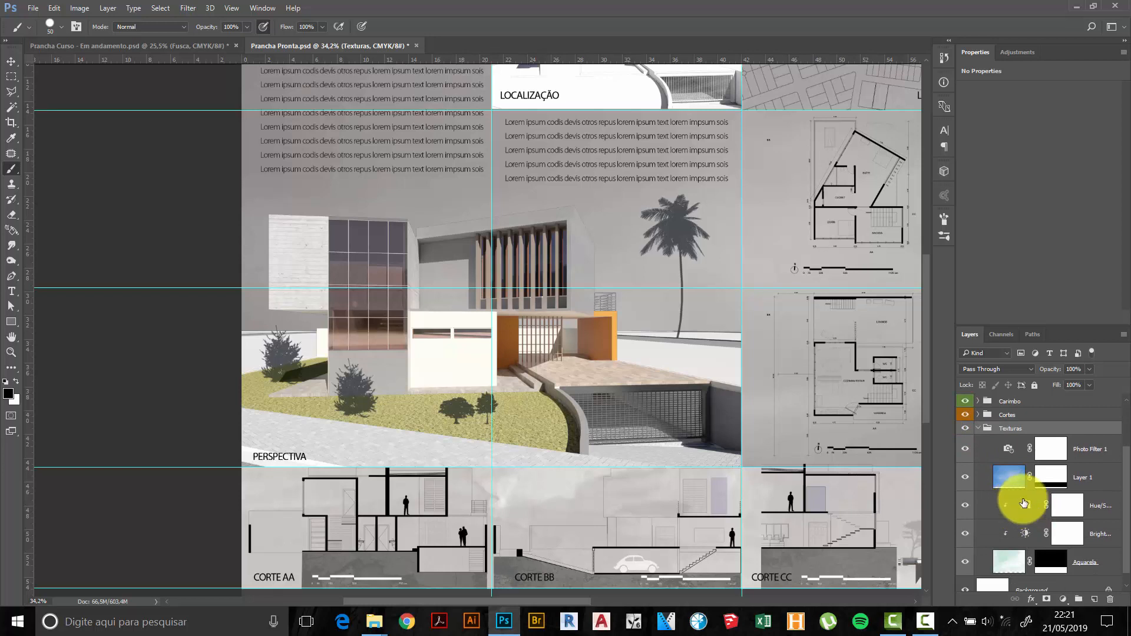
Check what the blue sky layer in Texturas affects by toggling its visibility, and rename it Céu.
{"action": "left_click", "coordinate": [1010, 479]}
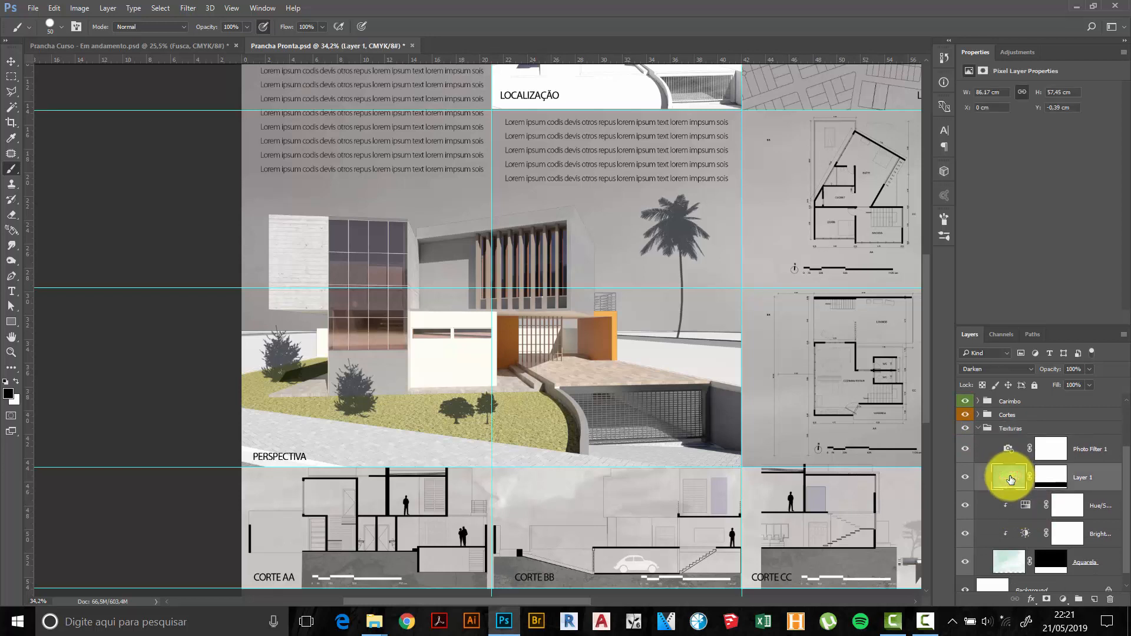
{"action": "left_click", "coordinate": [1057, 482]}
{"action": "left_click", "coordinate": [1011, 476]}
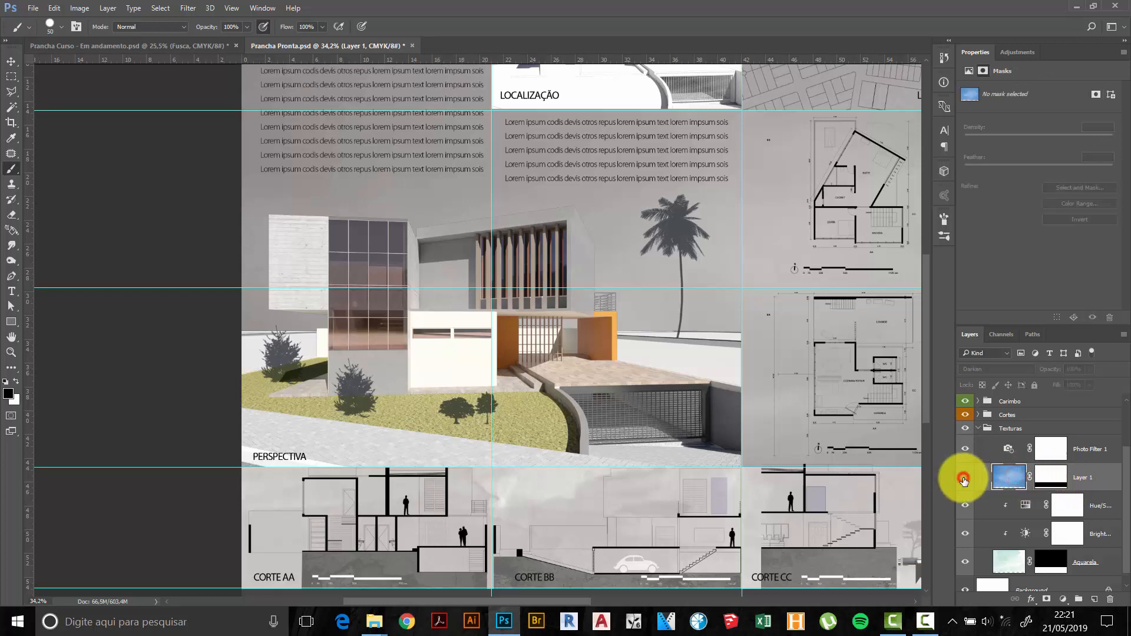
{"action": "left_click", "coordinate": [965, 478]}
{"action": "left_click", "coordinate": [964, 479]}
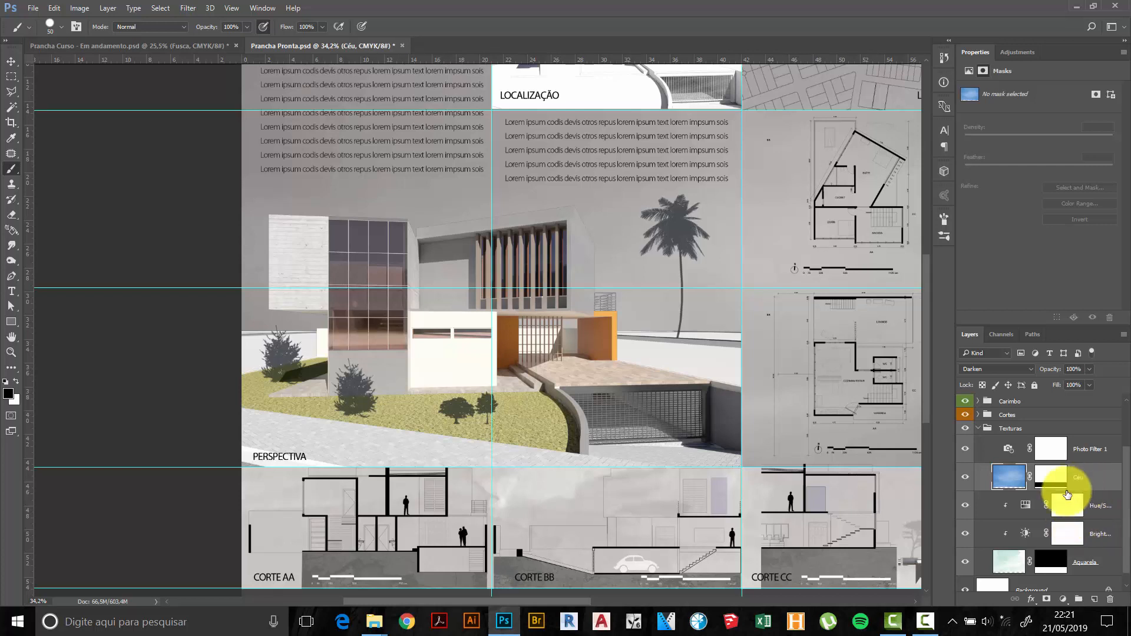
Make the Céu layer's mask active and choose the first soft round brush preset for painting.
{"action": "left_click", "coordinate": [1051, 478]}
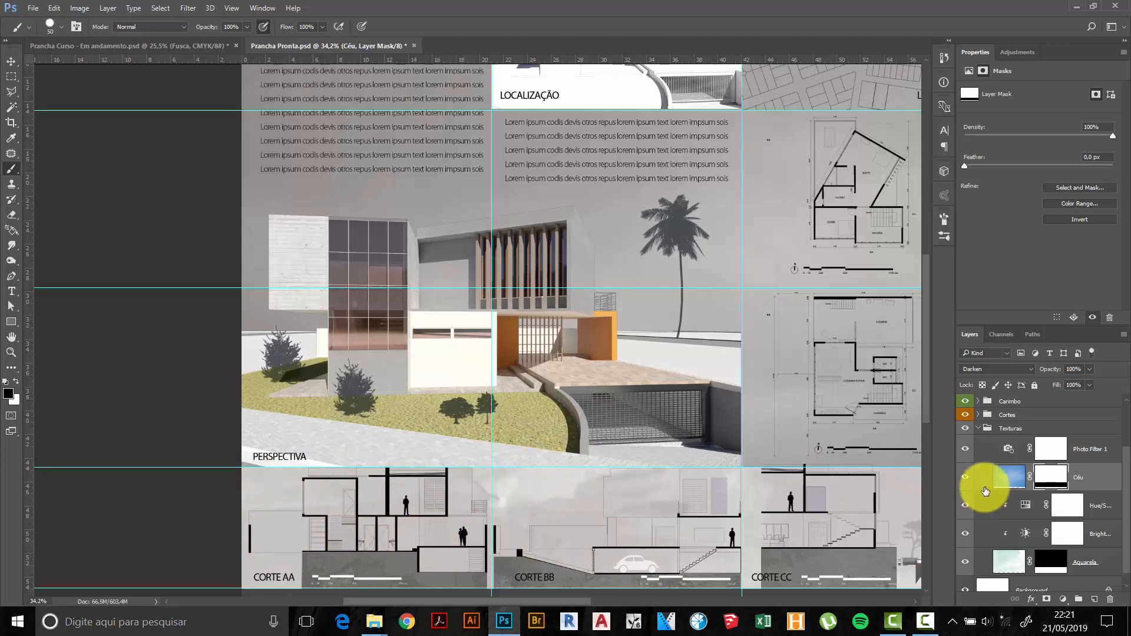
{"action": "left_click", "coordinate": [1060, 479]}
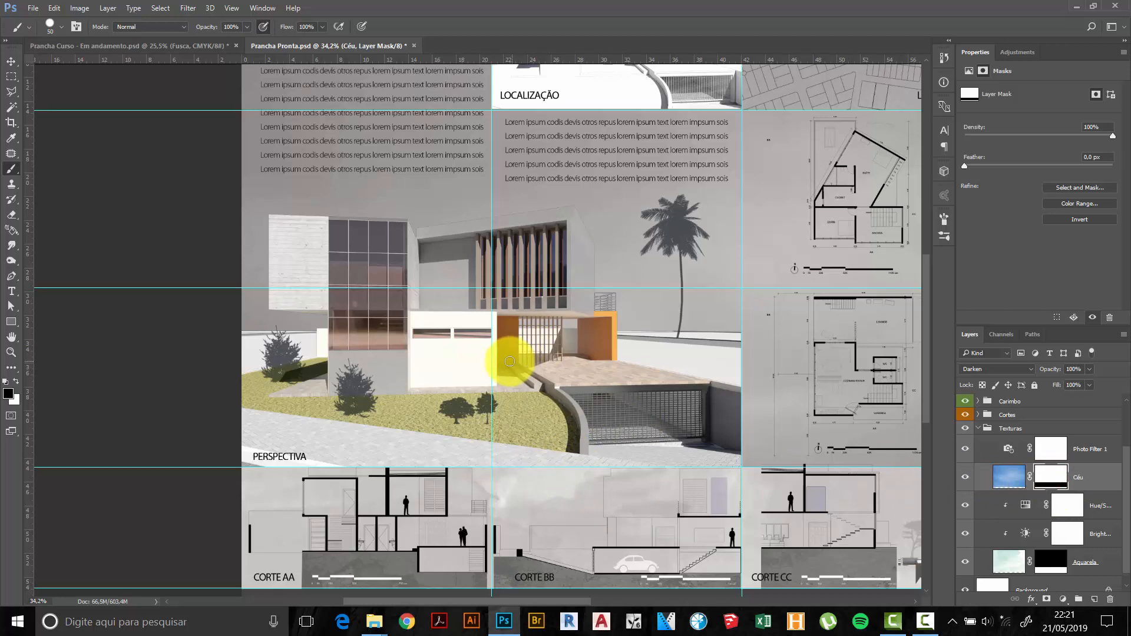
{"action": "left_click", "coordinate": [945, 238]}
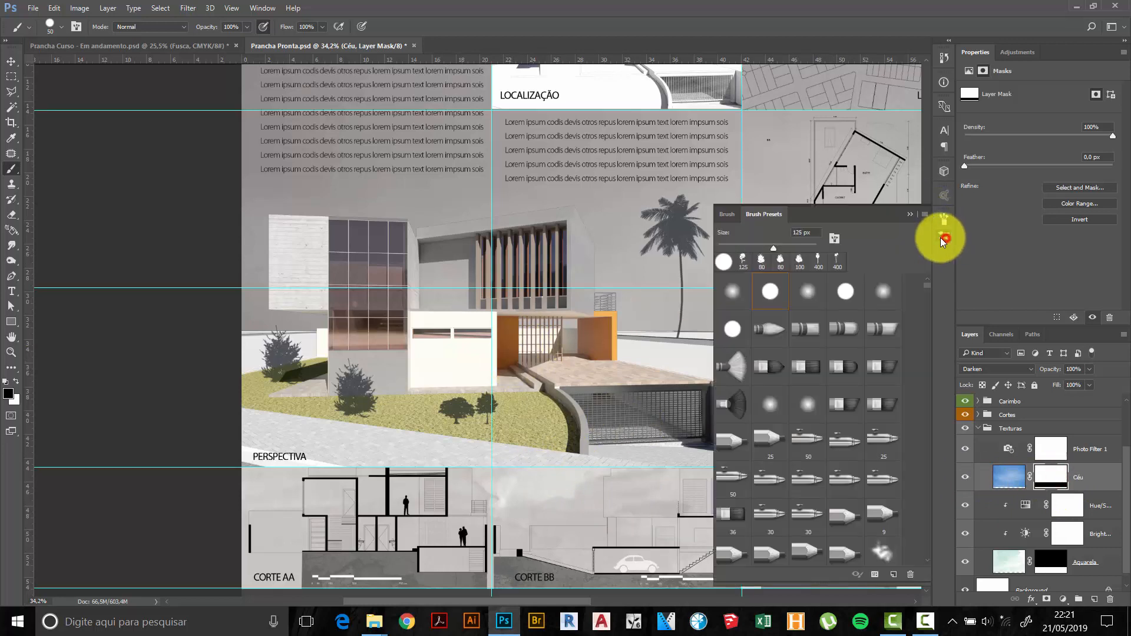
{"action": "left_click", "coordinate": [731, 292]}
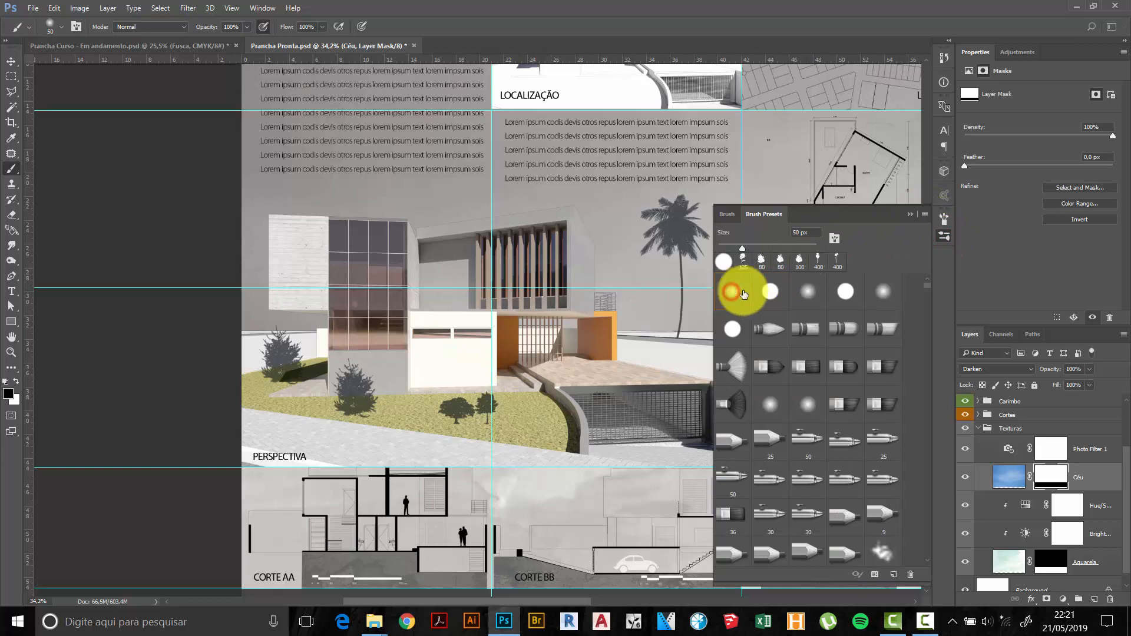
{"action": "left_click", "coordinate": [909, 216]}
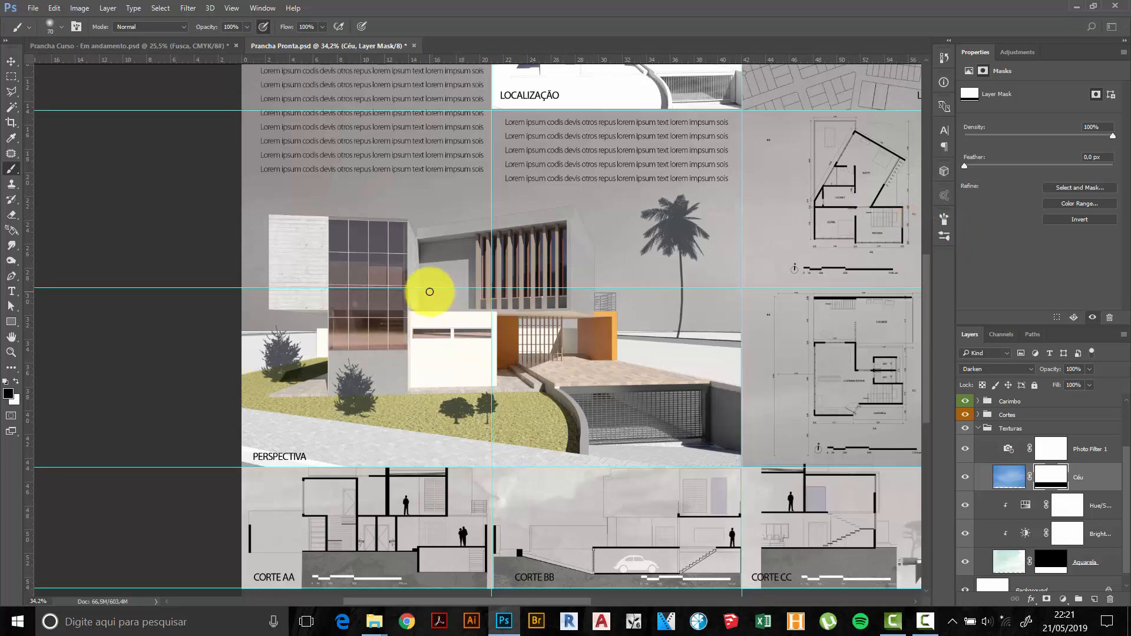
Set the brush to 300 px at 20% opacity and mask the sky texture softly around the house in the main perspective.
{"action": "key", "text": "bracketright"}
{"action": "key", "text": "bracketright"}
{"action": "key", "text": "bracketright"}
{"action": "key", "text": "bracketright"}
{"action": "key", "text": "bracketright"}
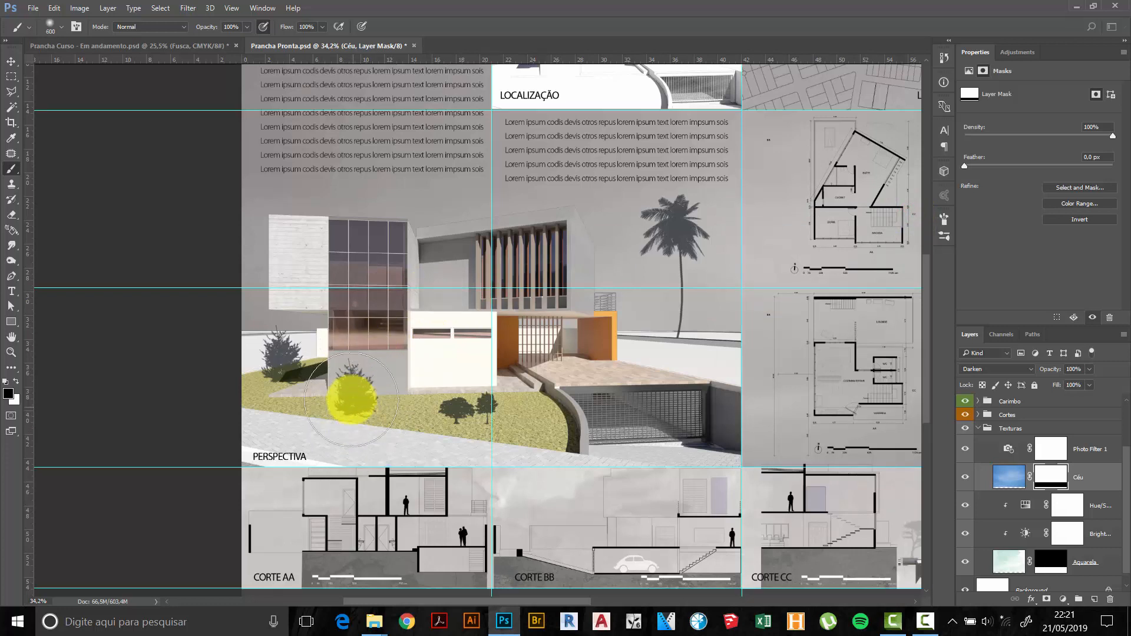
{"action": "right_click", "coordinate": [305, 224]}
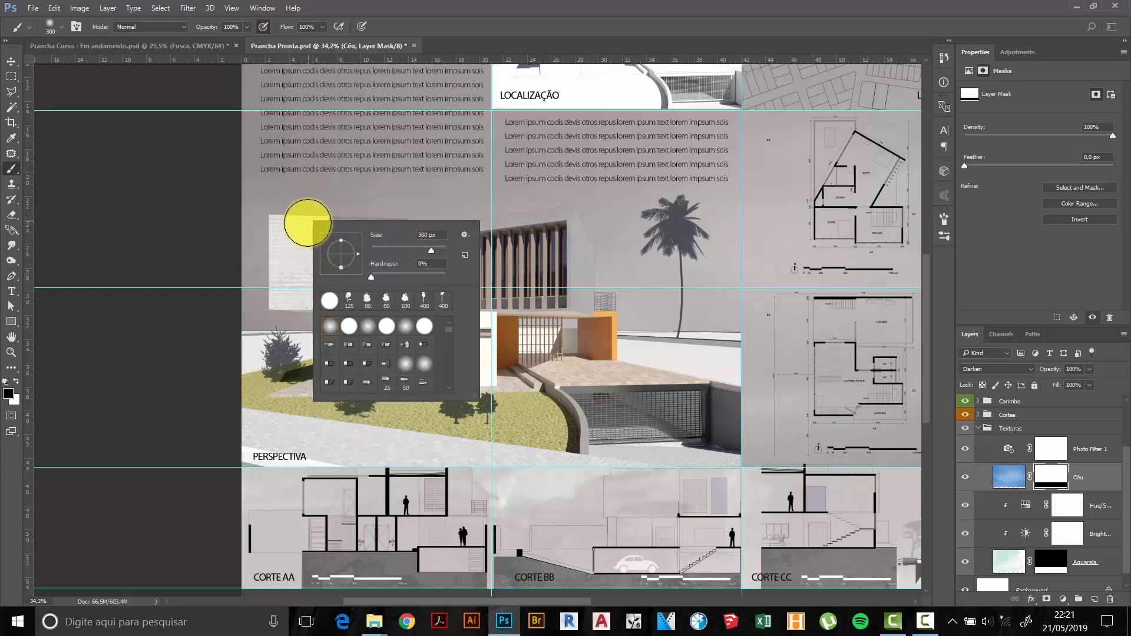
{"action": "left_click", "coordinate": [292, 216]}
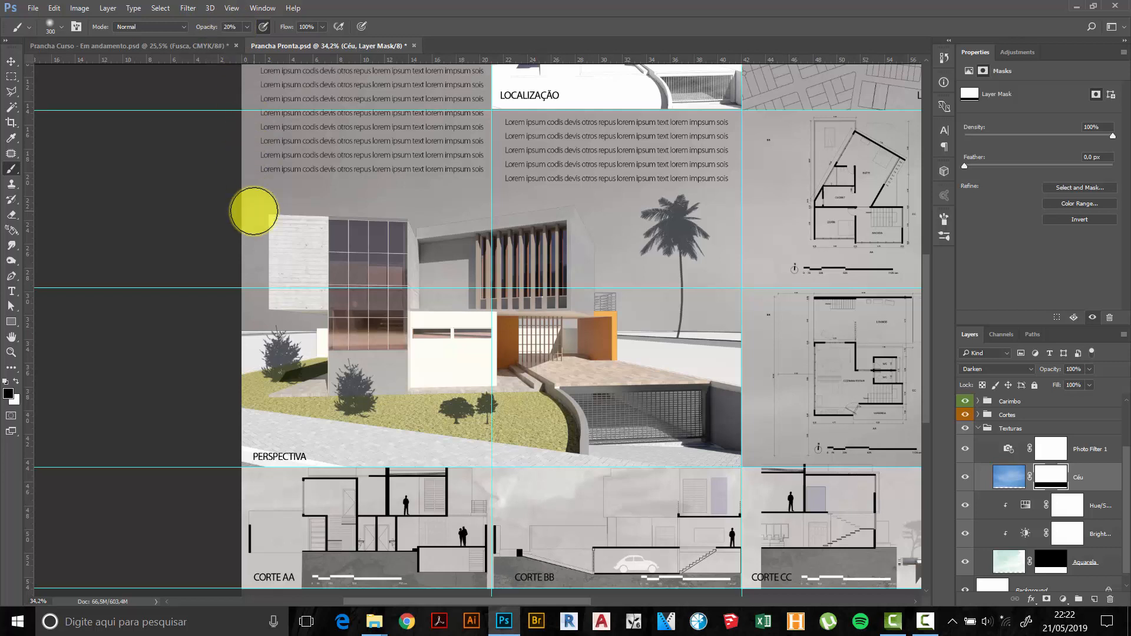
{"action": "mouse_move", "coordinate": [280, 223]}
{"action": "left_mouse_down"}
{"action": "mouse_move", "coordinate": [454, 237]}
{"action": "mouse_move", "coordinate": [550, 209]}
{"action": "mouse_move", "coordinate": [583, 220]}
{"action": "mouse_move", "coordinate": [602, 294]}
{"action": "mouse_move", "coordinate": [641, 334]}
{"action": "mouse_move", "coordinate": [606, 331]}
{"action": "mouse_move", "coordinate": [585, 274]}
{"action": "mouse_move", "coordinate": [525, 217]}
{"action": "mouse_move", "coordinate": [417, 232]}
{"action": "mouse_move", "coordinate": [270, 228]}
{"action": "mouse_move", "coordinate": [273, 290]}
{"action": "mouse_move", "coordinate": [321, 321]}
{"action": "mouse_move", "coordinate": [260, 321]}
{"action": "mouse_move", "coordinate": [255, 339]}
{"action": "mouse_move", "coordinate": [348, 328]}
{"action": "mouse_move", "coordinate": [320, 242]}
{"action": "mouse_move", "coordinate": [285, 234]}
{"action": "mouse_move", "coordinate": [310, 233]}
{"action": "left_mouse_up"}
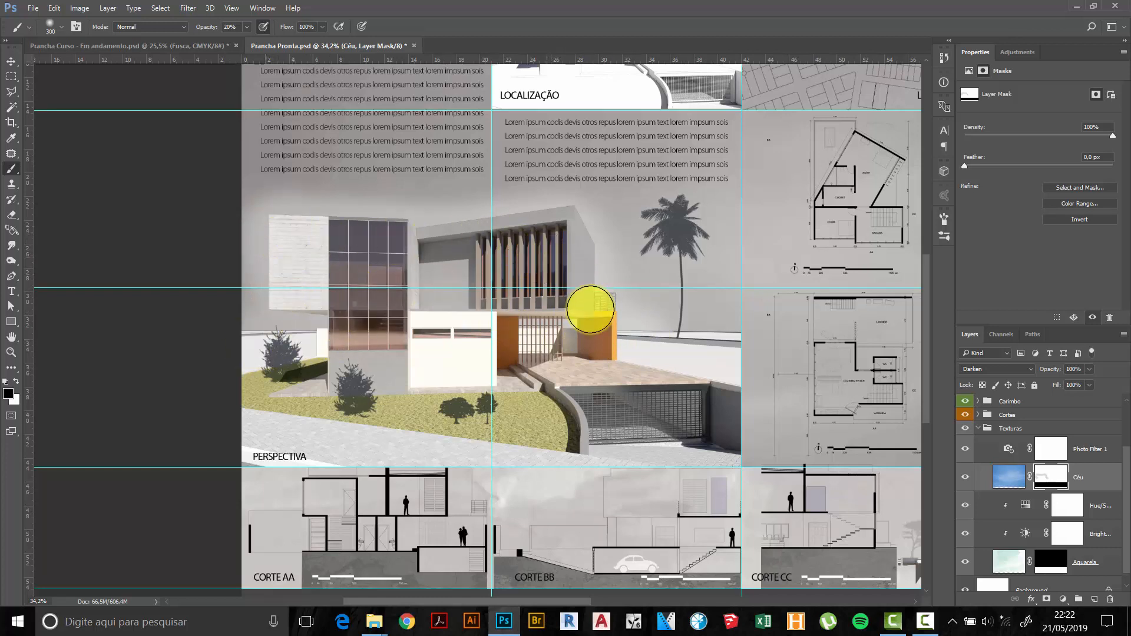
Reduce the brush to 200 px and further mask the sky texture along the upper outline of the perspective house.
{"action": "scroll", "coordinate": [355, 250], "scroll_direction": "up", "scroll_amount": 3}
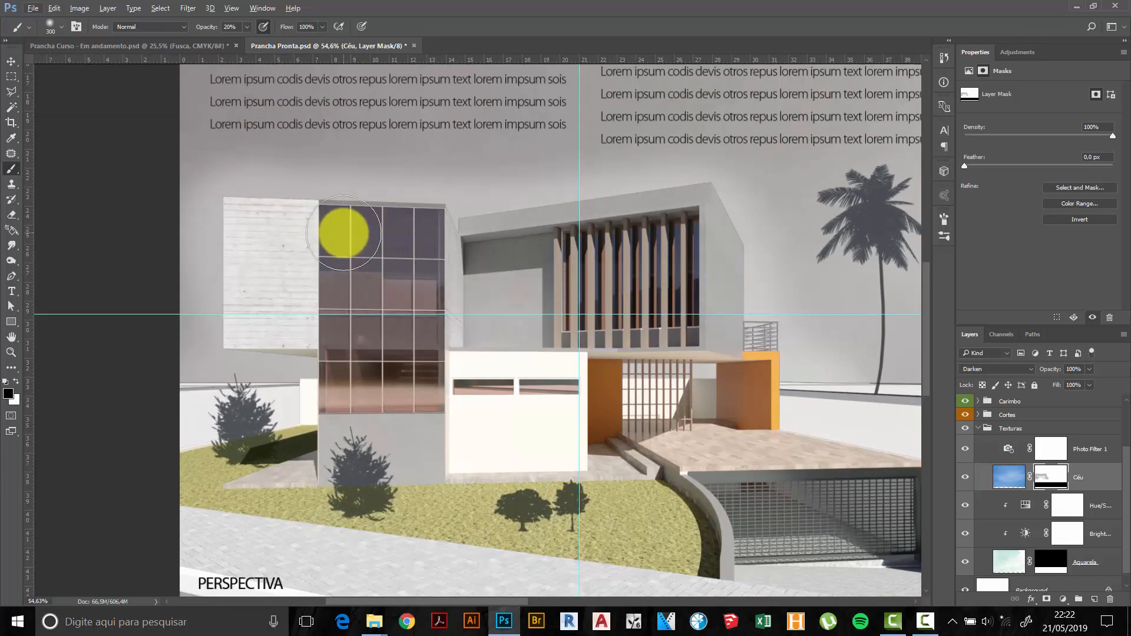
{"action": "scroll", "coordinate": [243, 222], "scroll_direction": "down", "scroll_amount": 1}
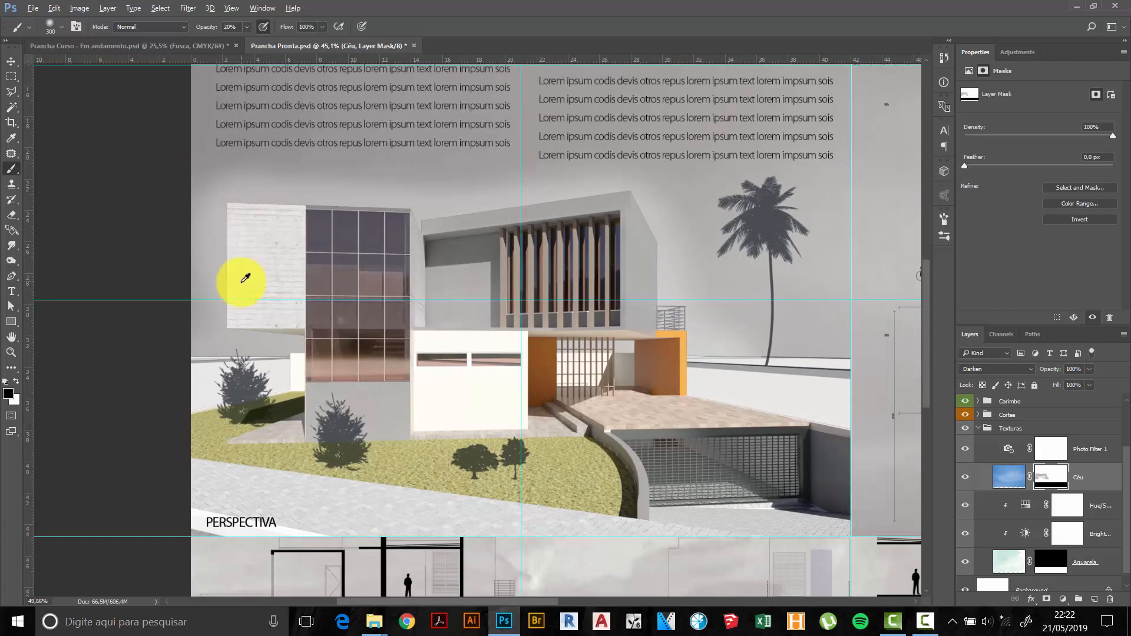
{"action": "scroll", "coordinate": [242, 281], "scroll_direction": "up", "scroll_amount": 1}
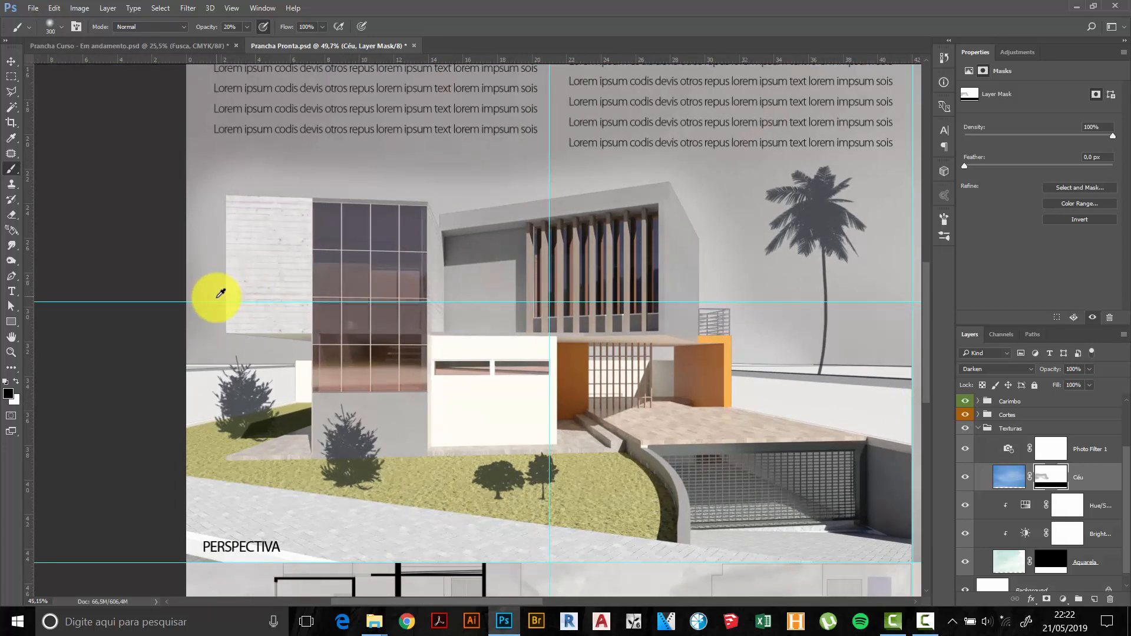
{"action": "scroll", "coordinate": [216, 298], "scroll_direction": "down", "scroll_amount": 2}
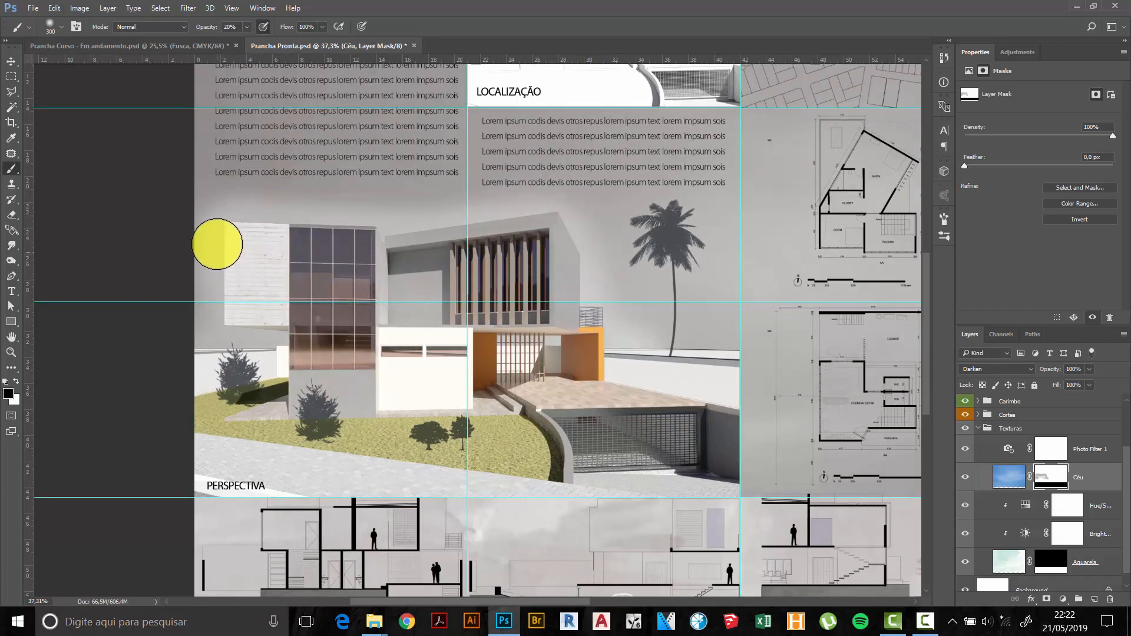
{"action": "key", "text": "bracketleft"}
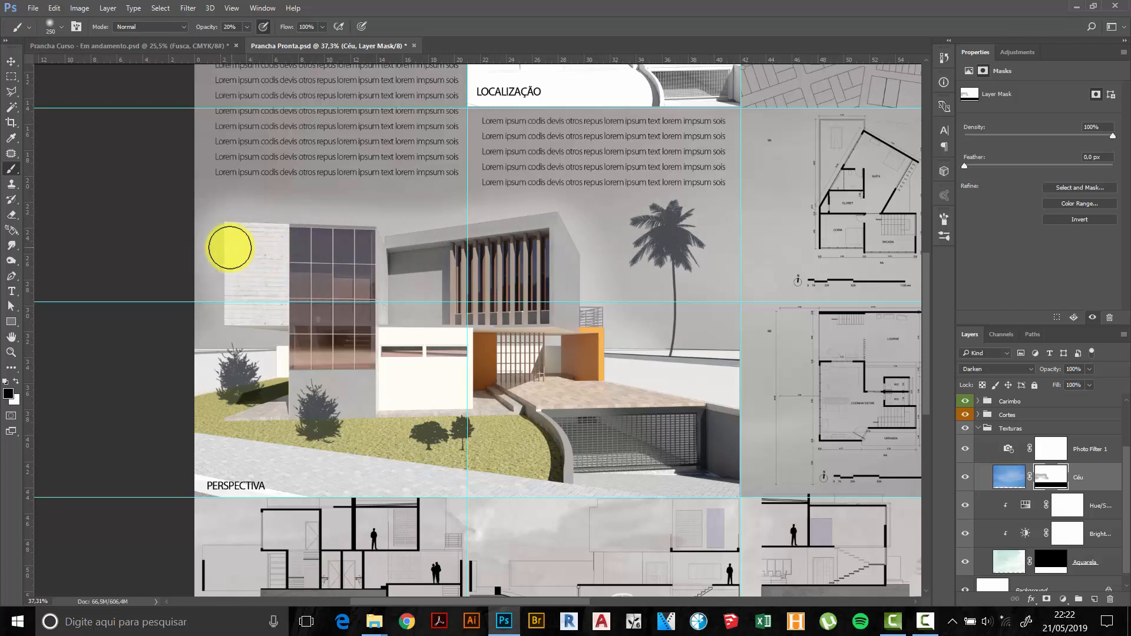
{"action": "mouse_move", "coordinate": [224, 224]}
{"action": "left_mouse_down"}
{"action": "mouse_move", "coordinate": [237, 332]}
{"action": "mouse_move", "coordinate": [224, 279]}
{"action": "mouse_move", "coordinate": [265, 237]}
{"action": "mouse_move", "coordinate": [512, 227]}
{"action": "left_mouse_up"}
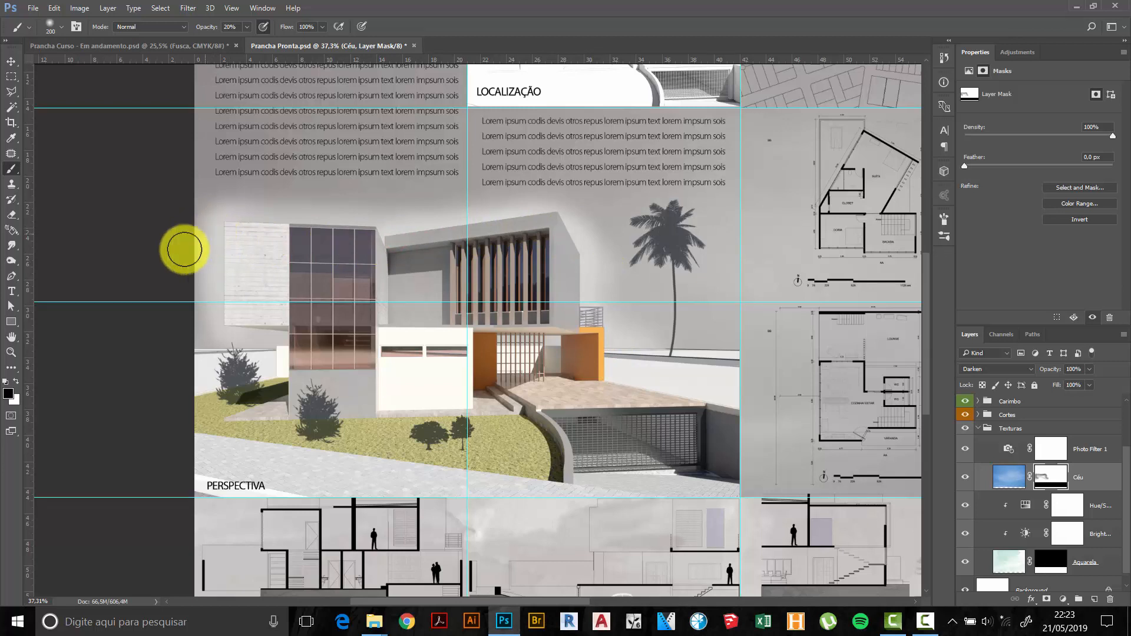
Paint white on the Céu mask over the perspective house to restore the sky texture, and return the paint colour to black.
{"action": "key", "text": "x"}
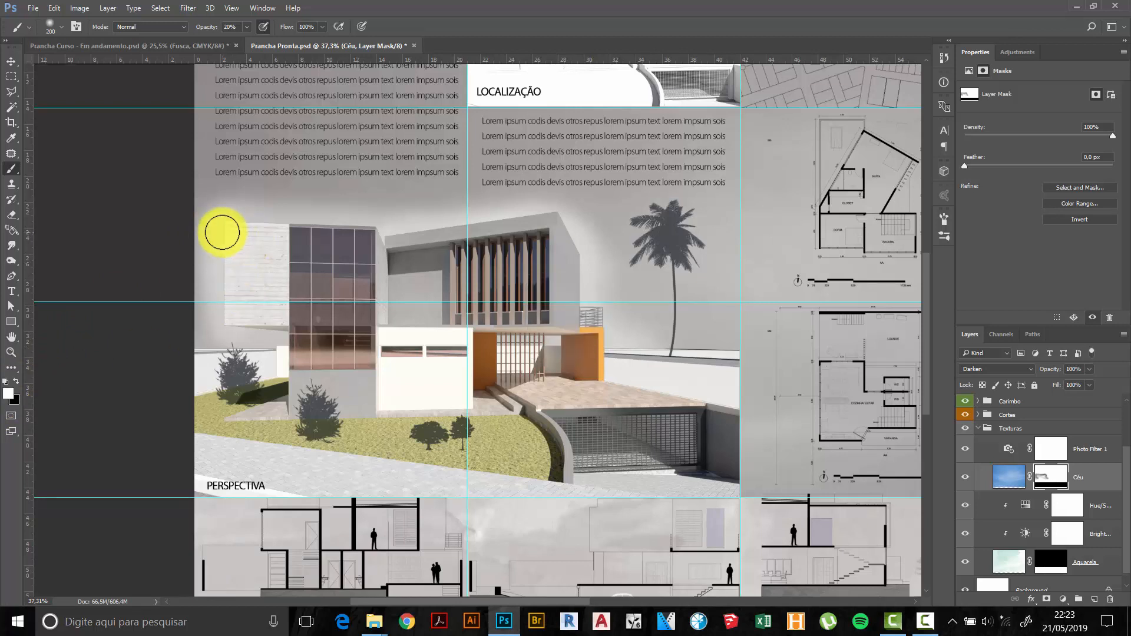
{"action": "mouse_move", "coordinate": [222, 232]}
{"action": "left_mouse_down"}
{"action": "mouse_move", "coordinate": [224, 293]}
{"action": "mouse_move", "coordinate": [207, 242]}
{"action": "mouse_move", "coordinate": [212, 209]}
{"action": "mouse_move", "coordinate": [213, 284]}
{"action": "mouse_move", "coordinate": [204, 254]}
{"action": "mouse_move", "coordinate": [232, 191]}
{"action": "left_mouse_up"}
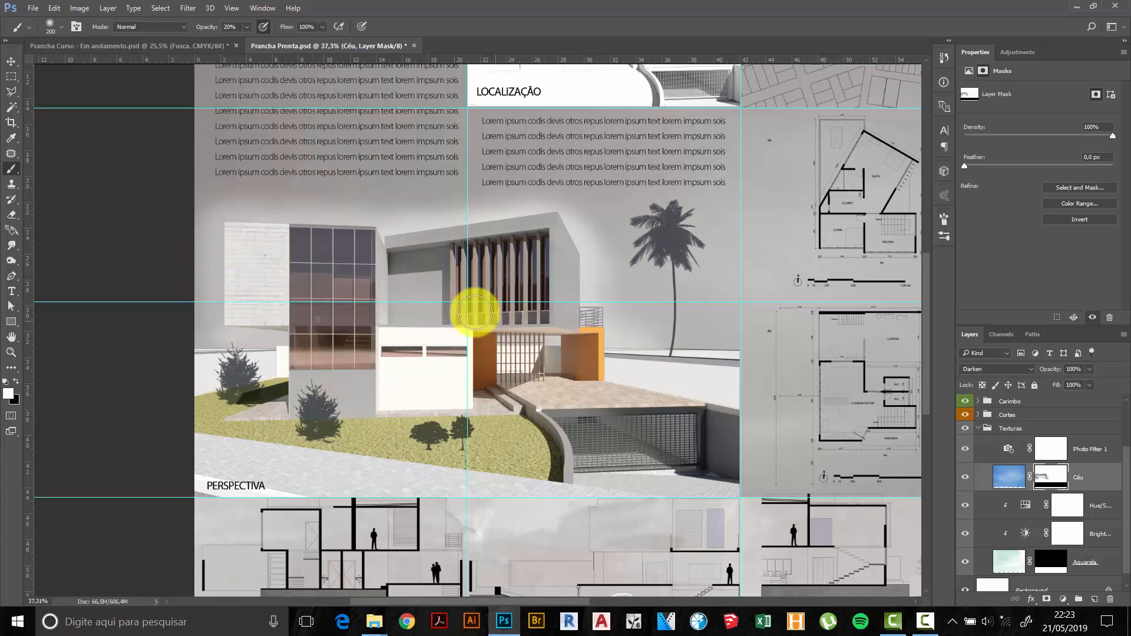
{"action": "left_click_drag", "start_coordinate": [467, 303], "coordinate": [433, 302]}
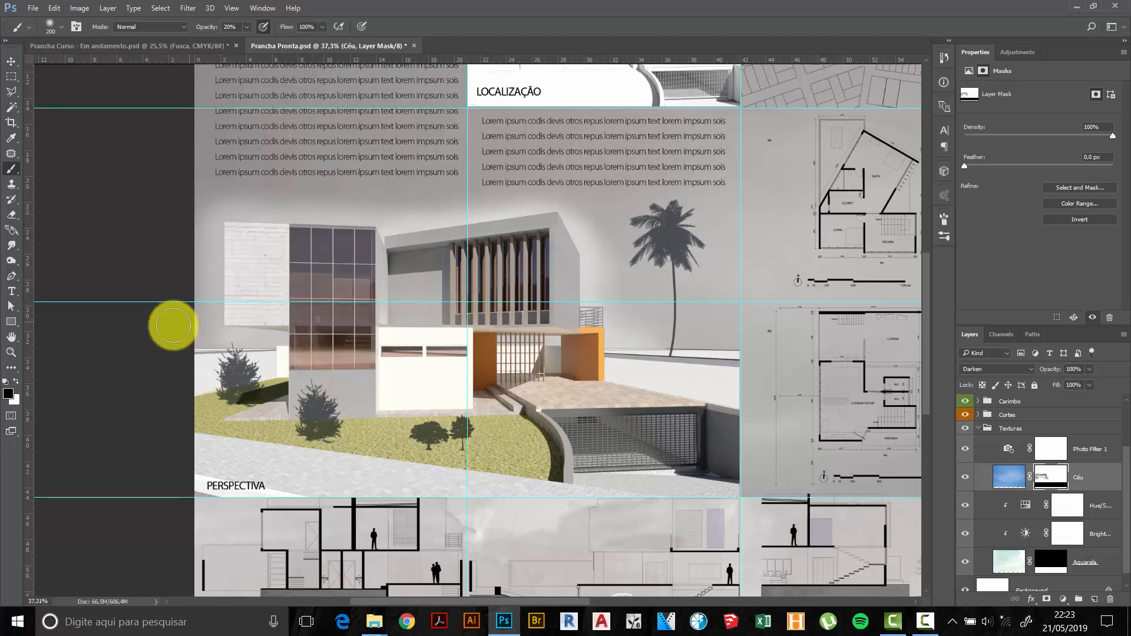
{"action": "key", "text": "x"}
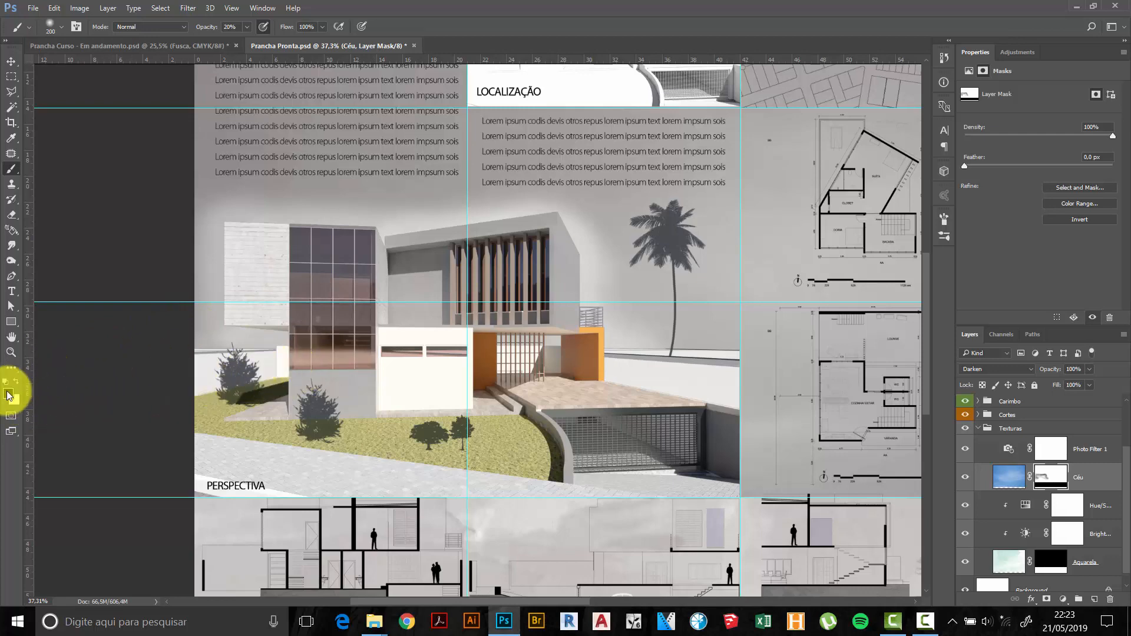
Mask the sky texture softly around the house in the Localização render near the board's title.
{"action": "left_click_drag", "start_coordinate": [366, 224], "coordinate": [383, 393]}
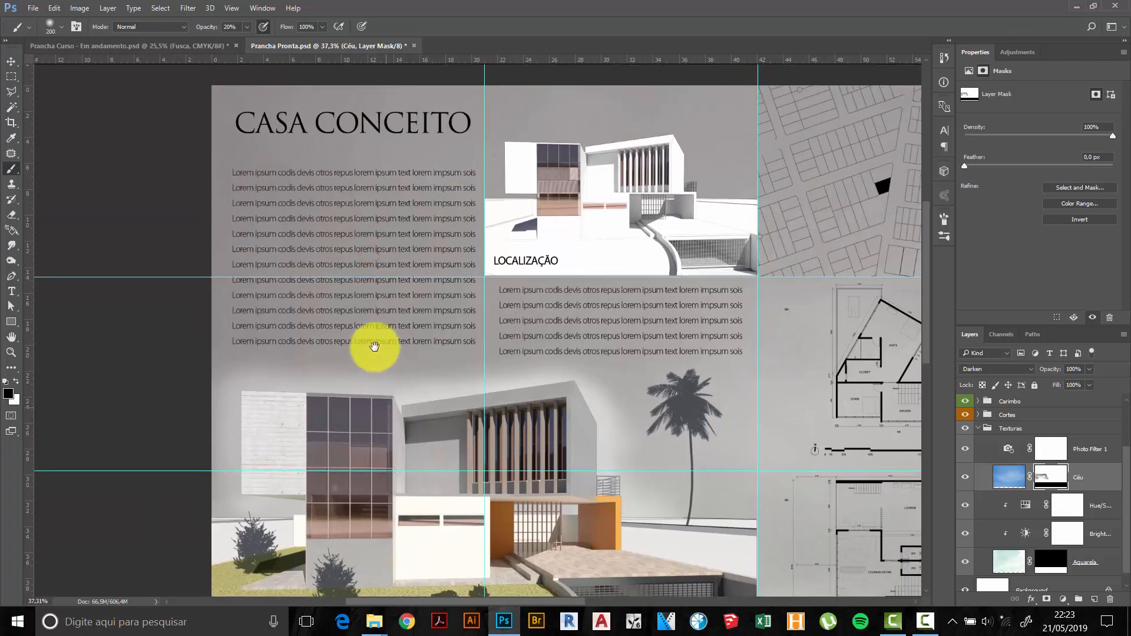
{"action": "key", "text": "ctrl+0"}
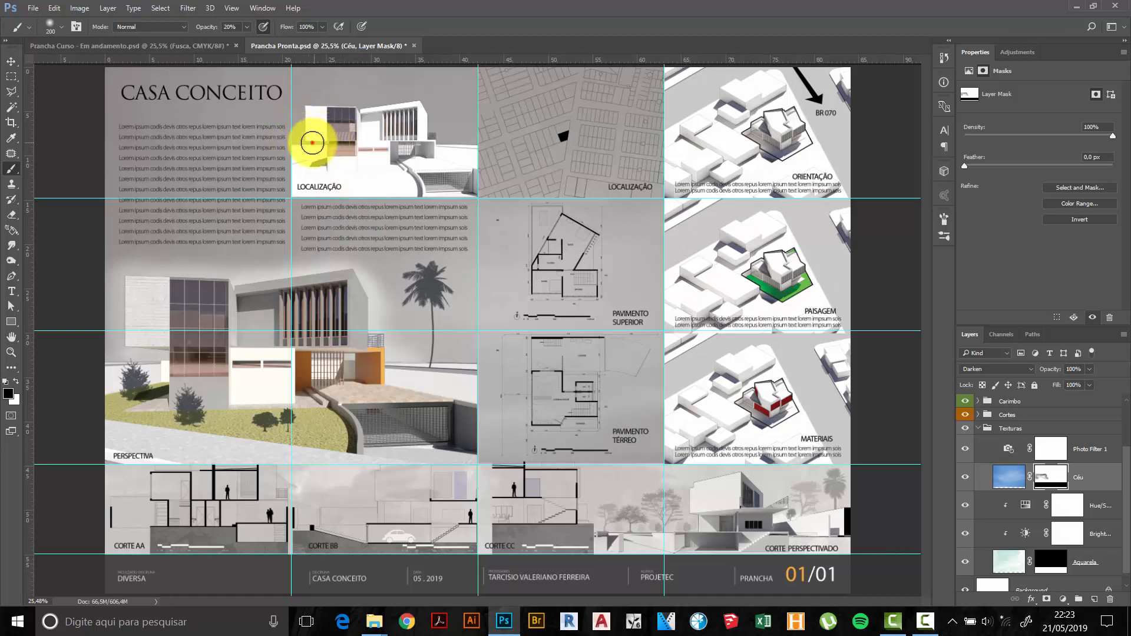
{"action": "mouse_move", "coordinate": [312, 143]}
{"action": "left_mouse_down"}
{"action": "mouse_move", "coordinate": [287, 125]}
{"action": "mouse_move", "coordinate": [299, 108]}
{"action": "mouse_move", "coordinate": [423, 115]}
{"action": "mouse_move", "coordinate": [367, 96]}
{"action": "mouse_move", "coordinate": [485, 145]}
{"action": "mouse_move", "coordinate": [408, 140]}
{"action": "mouse_move", "coordinate": [424, 139]}
{"action": "mouse_move", "coordinate": [416, 124]}
{"action": "mouse_move", "coordinate": [440, 126]}
{"action": "mouse_move", "coordinate": [399, 102]}
{"action": "mouse_move", "coordinate": [290, 107]}
{"action": "mouse_move", "coordinate": [301, 126]}
{"action": "mouse_move", "coordinate": [280, 138]}
{"action": "mouse_move", "coordinate": [417, 115]}
{"action": "mouse_move", "coordinate": [472, 156]}
{"action": "mouse_move", "coordinate": [484, 185]}
{"action": "mouse_move", "coordinate": [447, 202]}
{"action": "mouse_move", "coordinate": [477, 193]}
{"action": "mouse_move", "coordinate": [462, 182]}
{"action": "mouse_move", "coordinate": [471, 154]}
{"action": "mouse_move", "coordinate": [411, 122]}
{"action": "mouse_move", "coordinate": [339, 112]}
{"action": "mouse_move", "coordinate": [308, 118]}
{"action": "mouse_move", "coordinate": [294, 146]}
{"action": "mouse_move", "coordinate": [364, 109]}
{"action": "mouse_move", "coordinate": [415, 119]}
{"action": "mouse_move", "coordinate": [467, 147]}
{"action": "mouse_move", "coordinate": [319, 126]}
{"action": "left_mouse_up"}
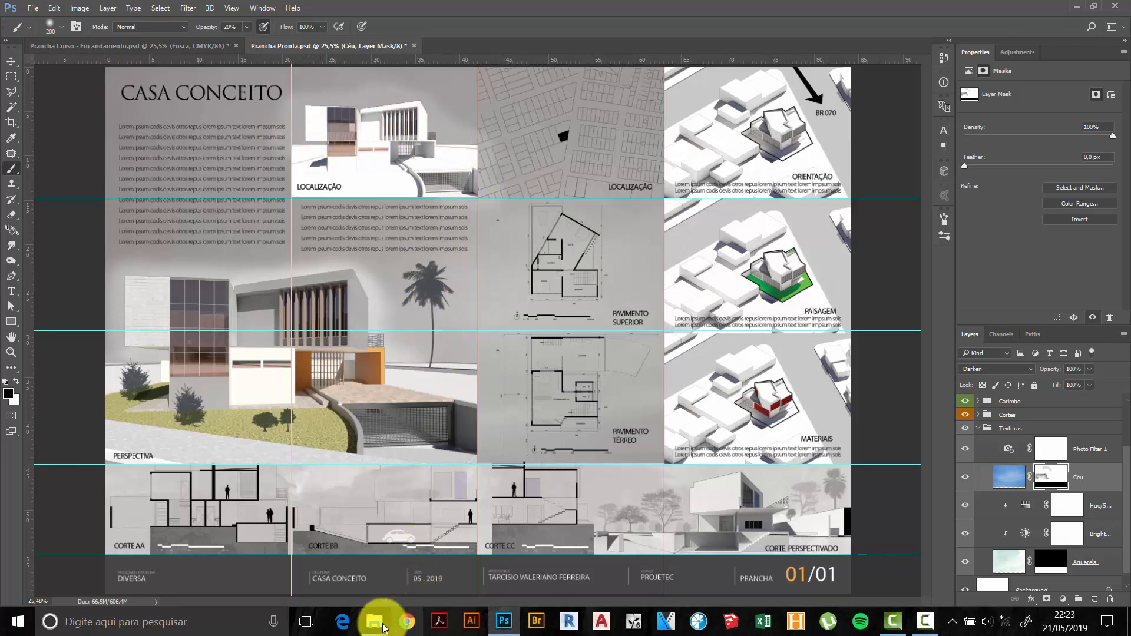
Switch to File Explorer and look through the Brushes subfolders, opening Entorno to reach the cloud brush file.
{"action": "mouse_move", "coordinate": [382, 628]}
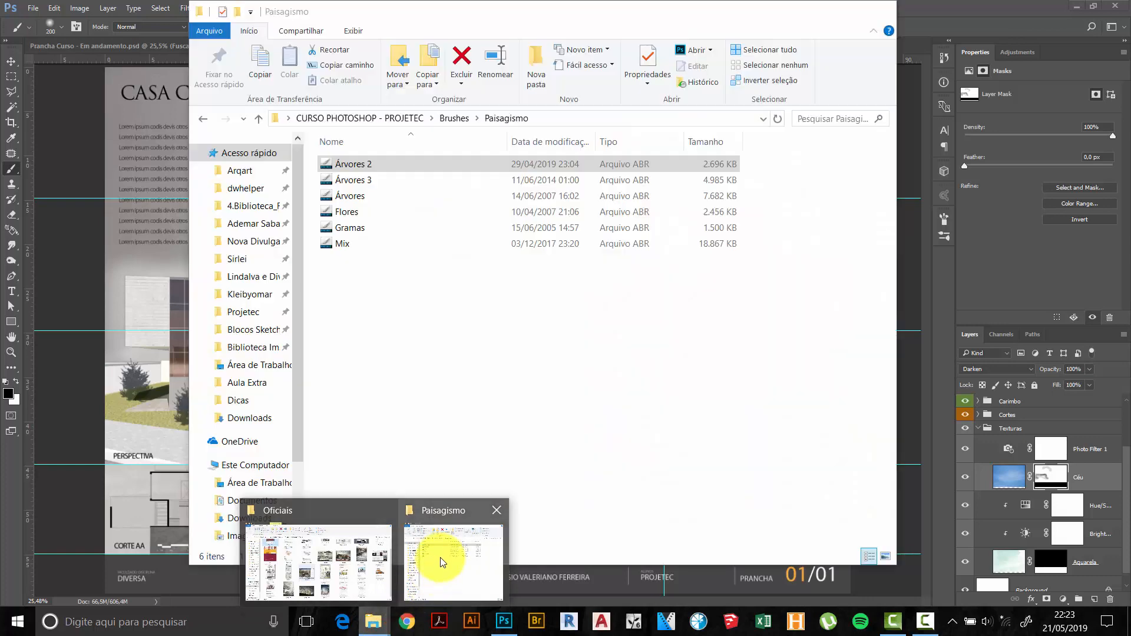
{"action": "left_click", "coordinate": [442, 555]}
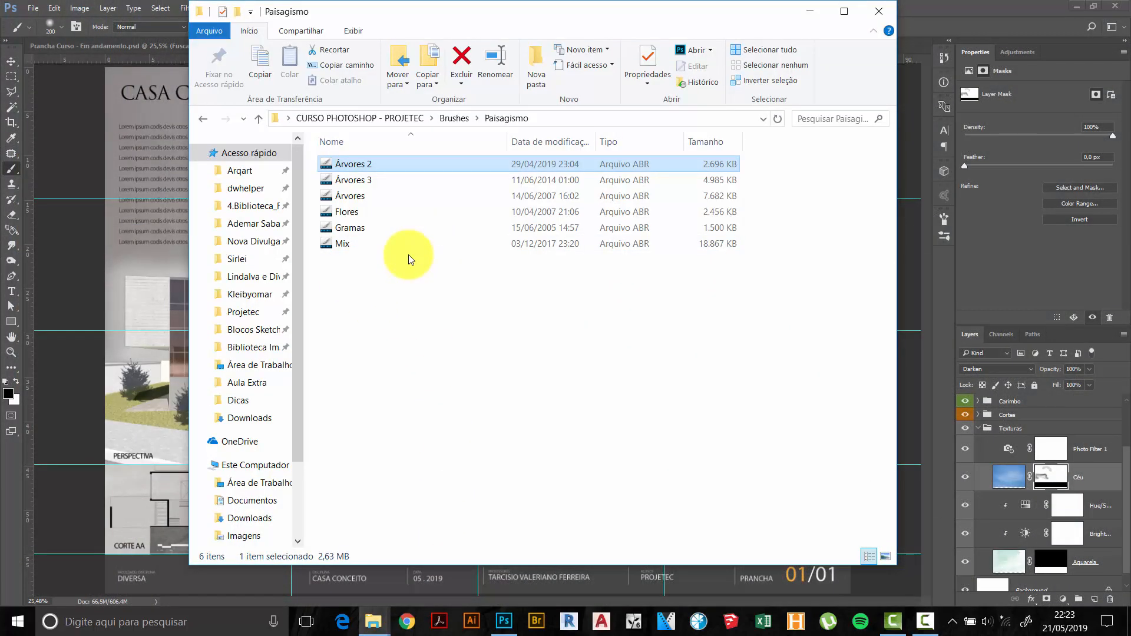
{"action": "left_click", "coordinate": [254, 115]}
{"action": "left_click", "coordinate": [345, 182]}
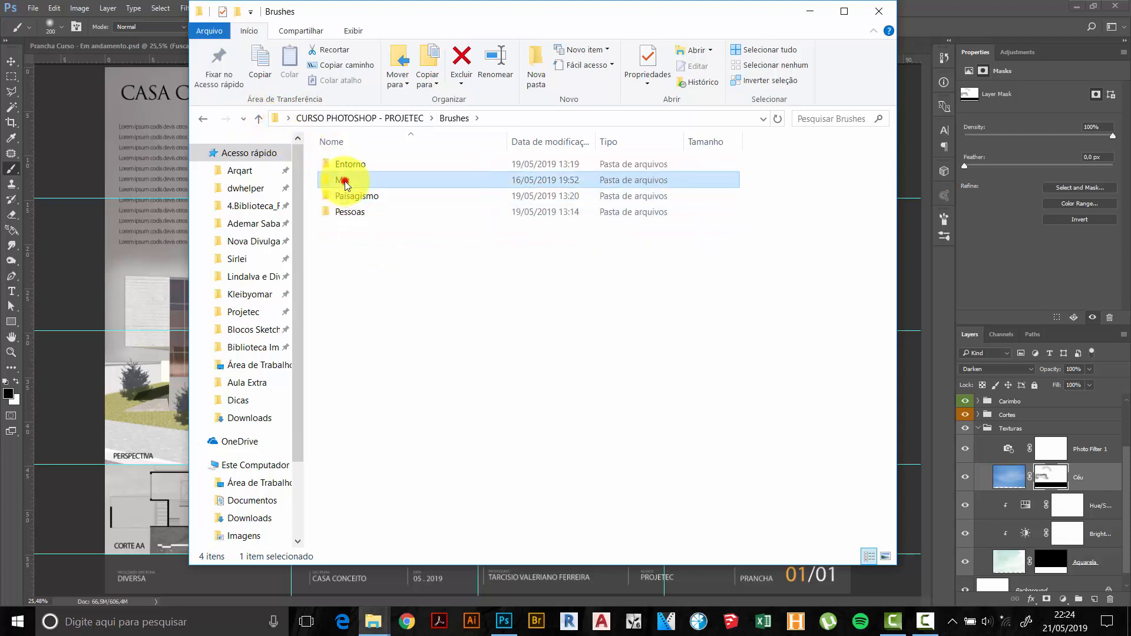
{"action": "double_click", "coordinate": [344, 182]}
{"action": "left_click", "coordinate": [257, 118]}
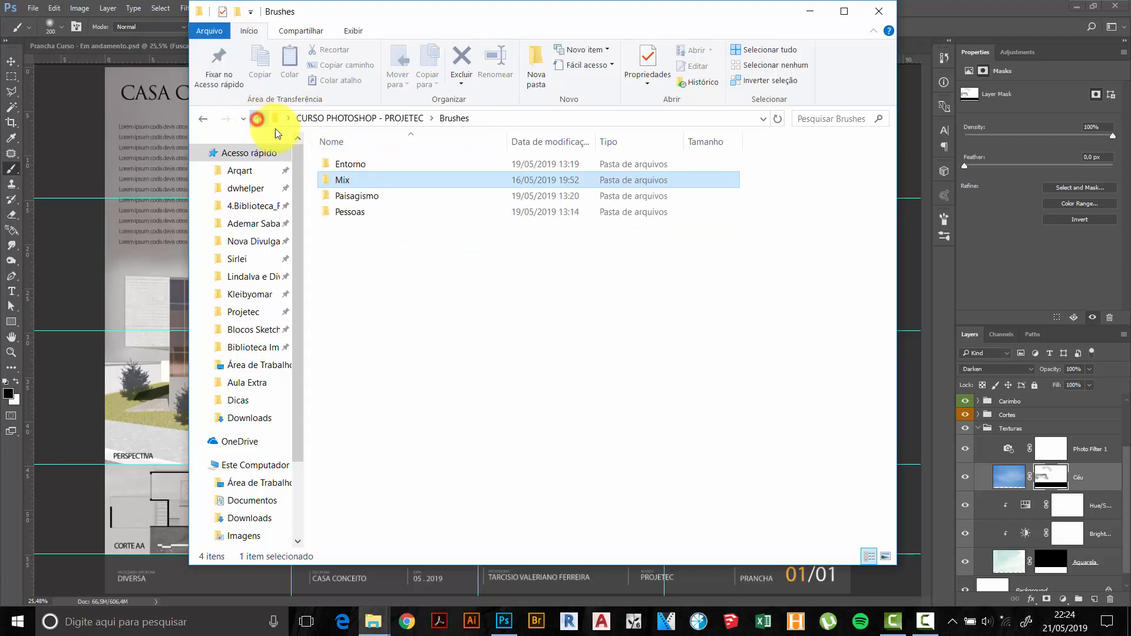
{"action": "double_click", "coordinate": [359, 164]}
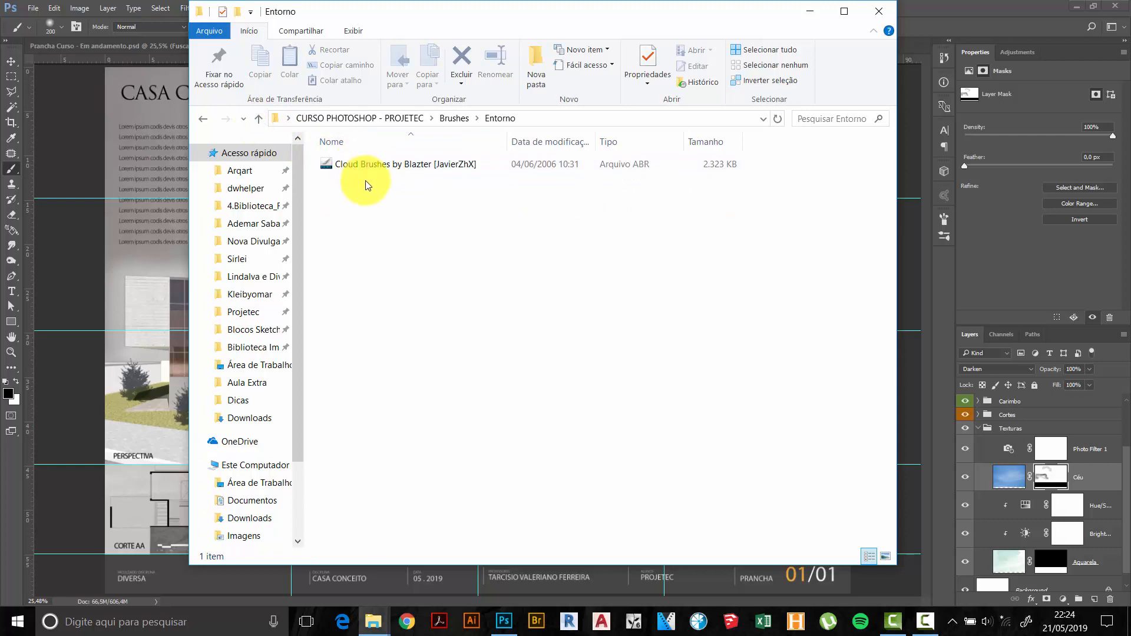
Load the "Cloud Brushes by Blazter [JavierZhX]" brush file and return to Photoshop.
{"action": "left_click", "coordinate": [375, 164]}
{"action": "left_click", "coordinate": [356, 194]}
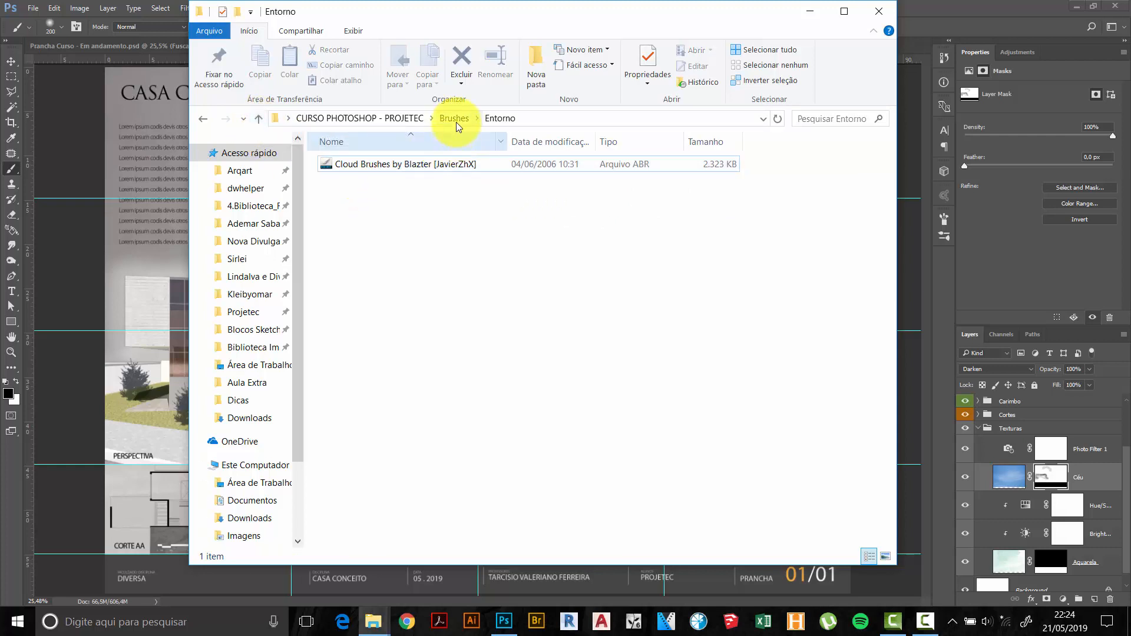
{"action": "left_click", "coordinate": [388, 165]}
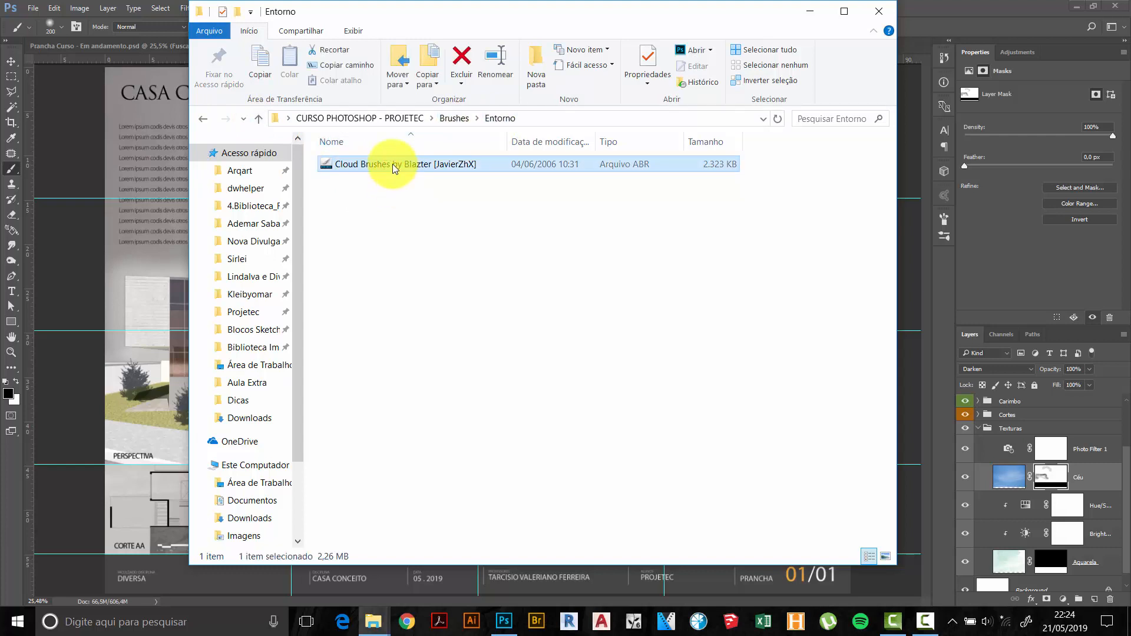
{"action": "double_click", "coordinate": [392, 164]}
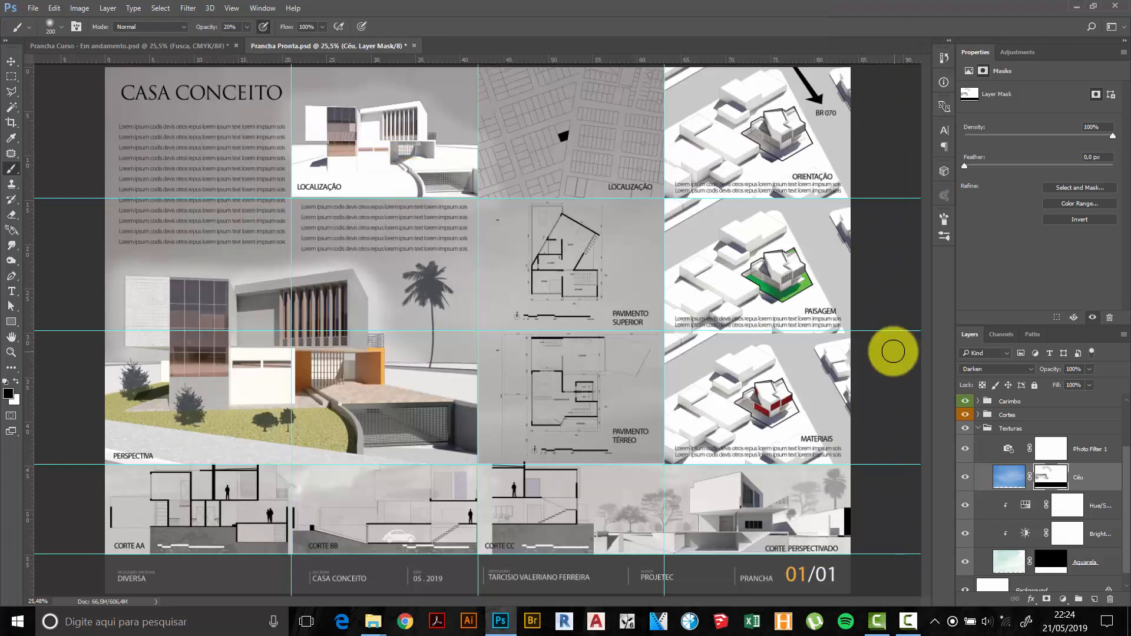
Find the newly loaded cloud brushes among the brush presets and select the 789 px cloud brush.
{"action": "left_click", "coordinate": [943, 236]}
{"action": "left_click_drag", "start_coordinate": [926, 296], "coordinate": [924, 557]}
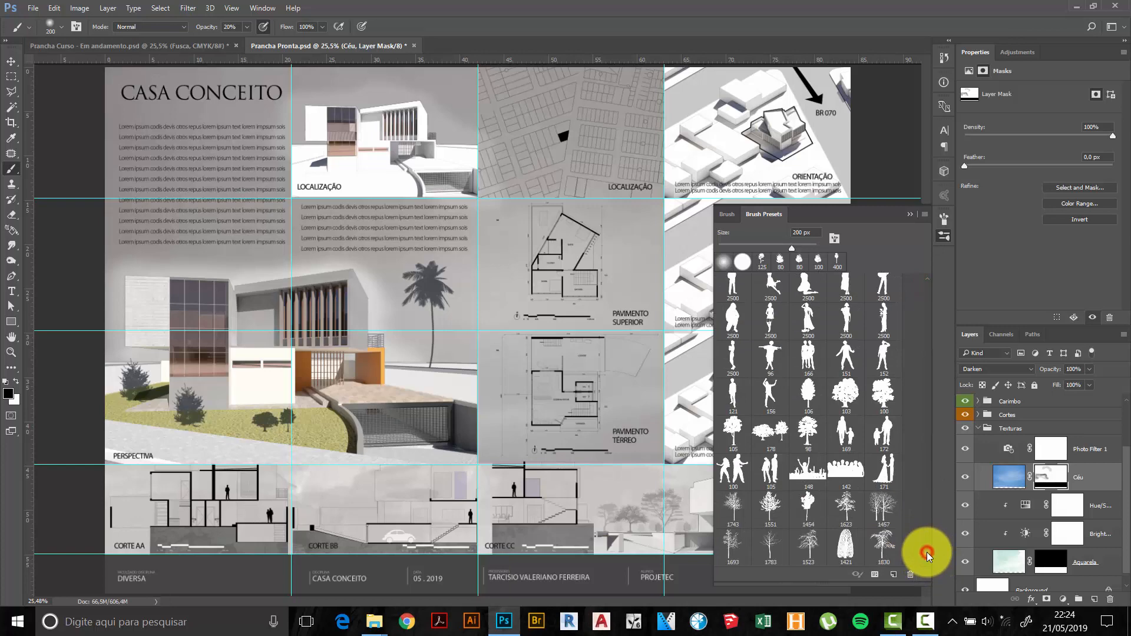
{"action": "left_click_drag", "start_coordinate": [928, 553], "coordinate": [926, 533]}
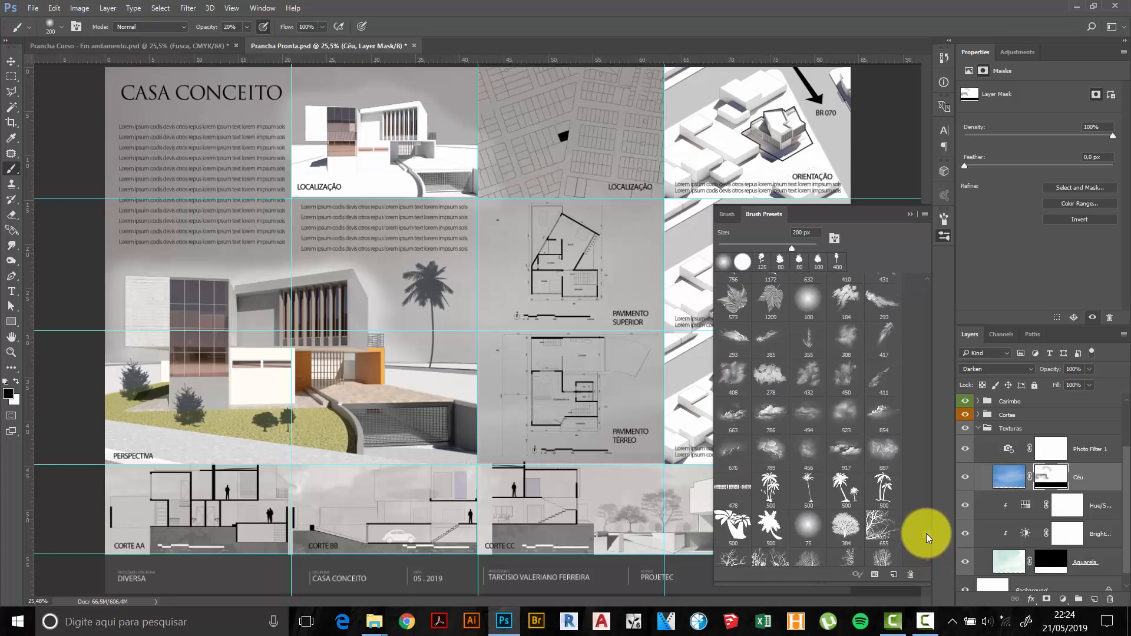
{"action": "left_click", "coordinate": [772, 451]}
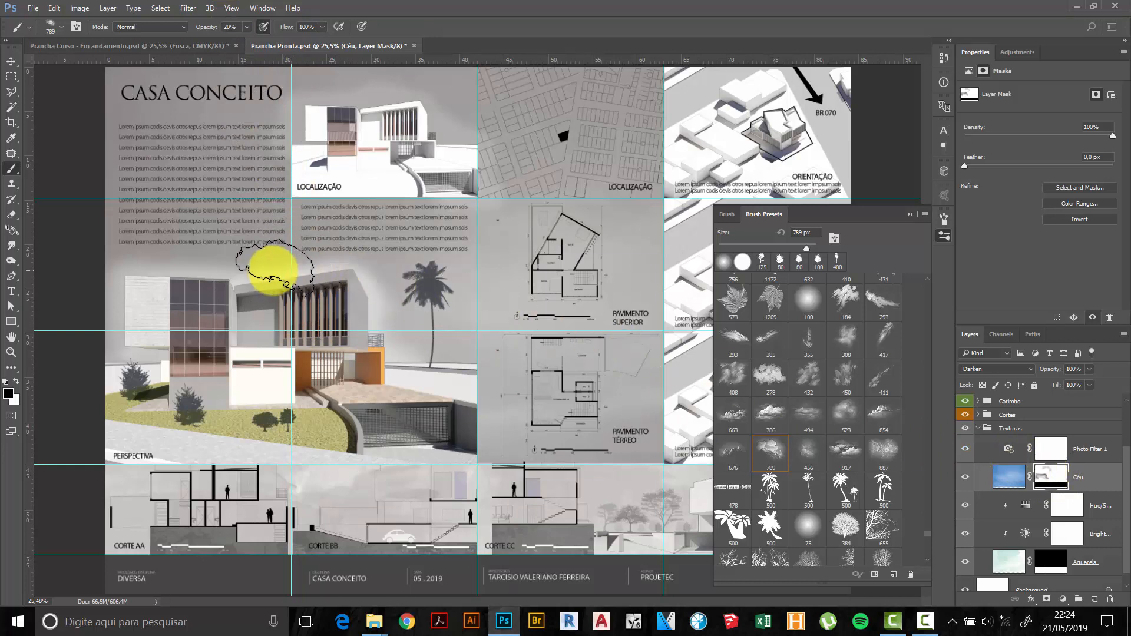
Set the brush opacity to 40% and enlarge the cloud brush to 1400 px for the sky above the perspective house.
{"action": "left_click", "coordinate": [366, 268]}
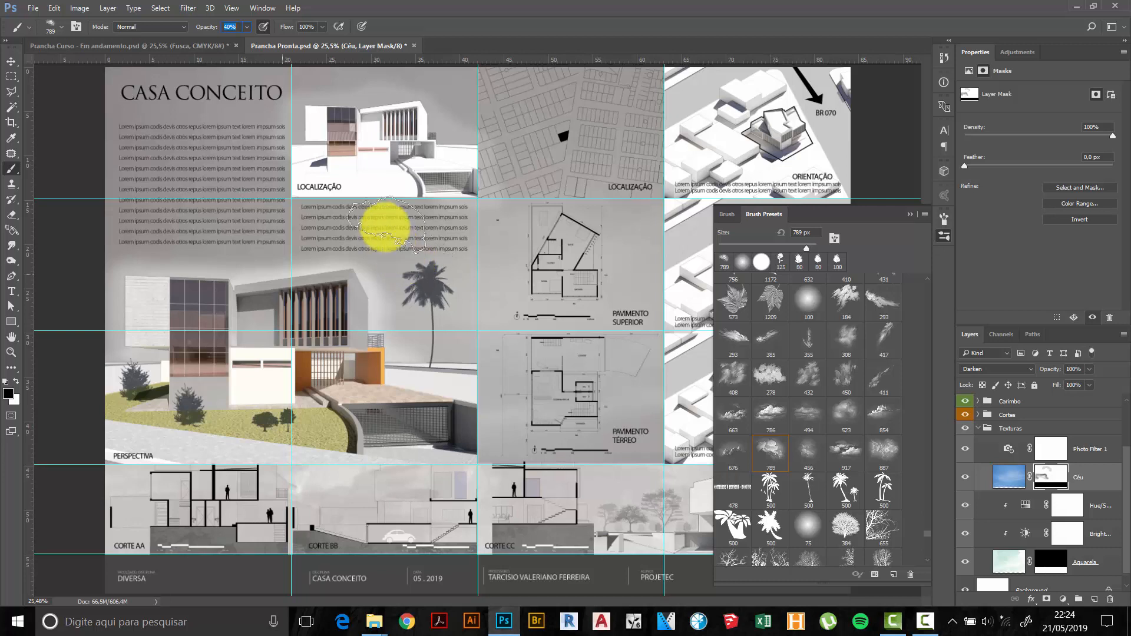
{"action": "left_click", "coordinate": [368, 260]}
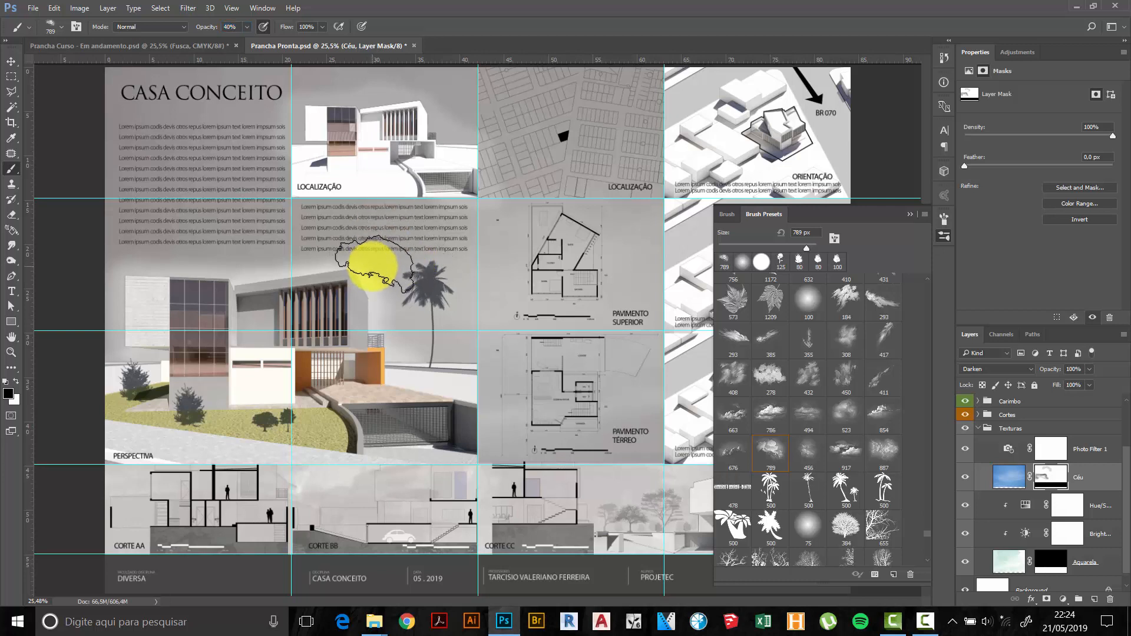
{"action": "key", "text": "bracketright"}
{"action": "key", "text": "bracketright"}
{"action": "key", "text": "bracketright"}
{"action": "key", "text": "bracketright"}
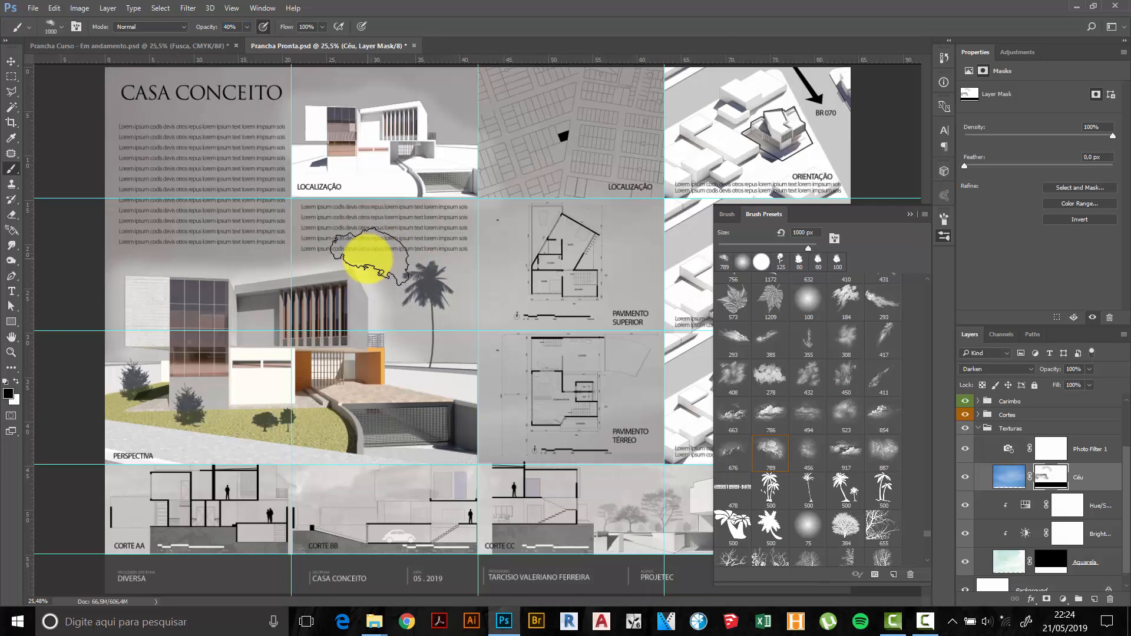
{"action": "key", "text": "bracketright"}
{"action": "key", "text": "bracketright"}
{"action": "key", "text": "bracketright"}
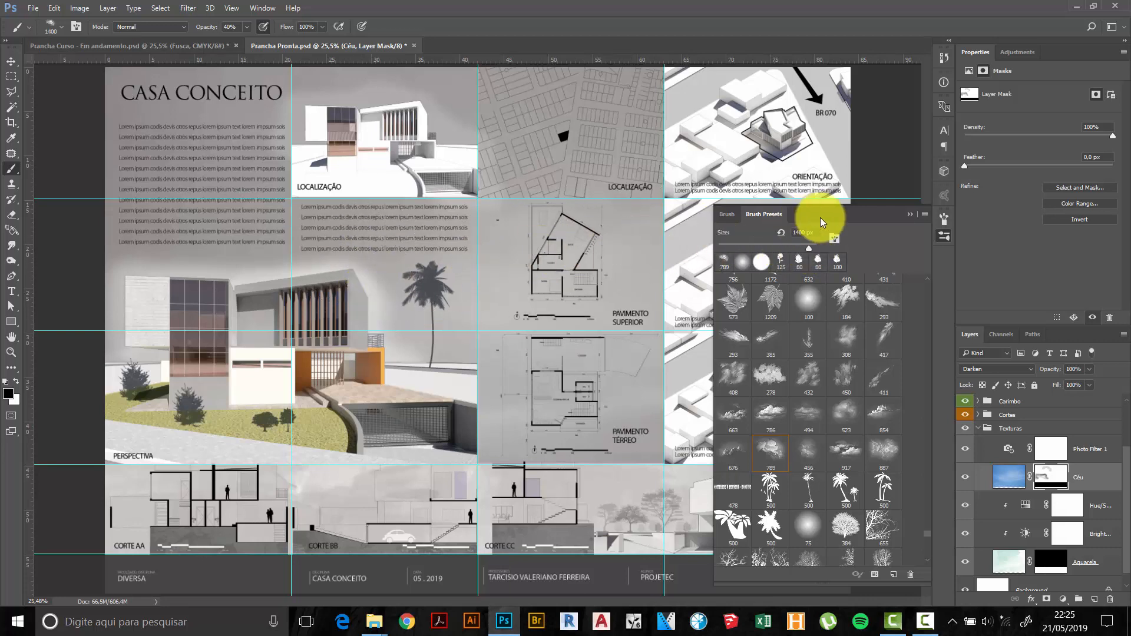
{"action": "left_click", "coordinate": [911, 214]}
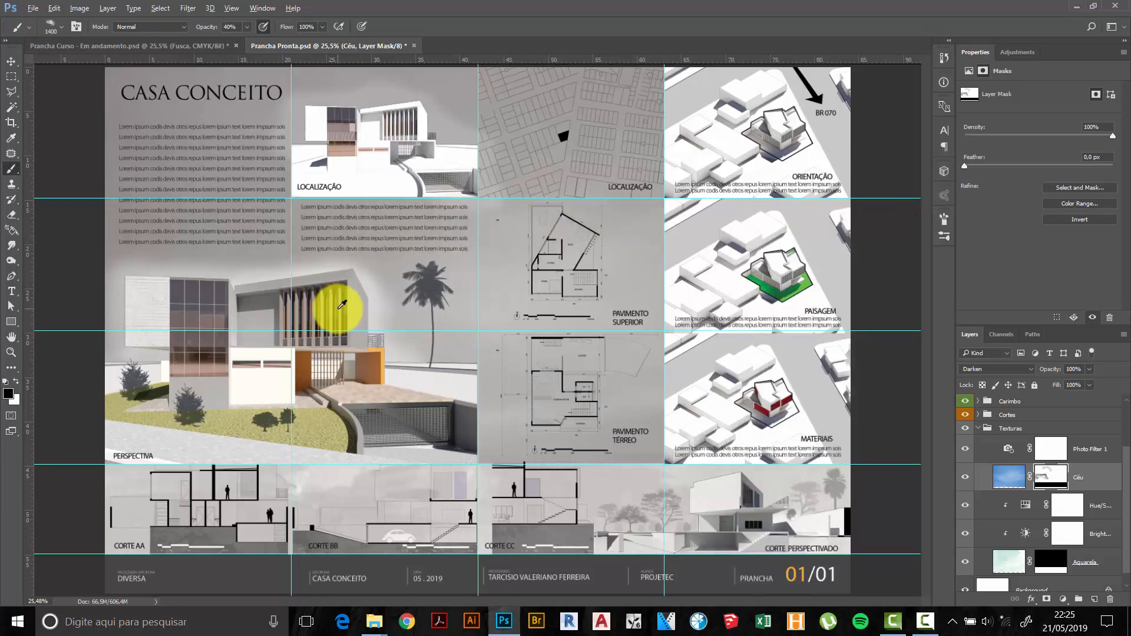
Stamp the cloud shape in black on the Céu mask at the roof corner of the perspective house near the palm.
{"action": "scroll", "coordinate": [348, 302], "scroll_direction": "up", "scroll_amount": 3}
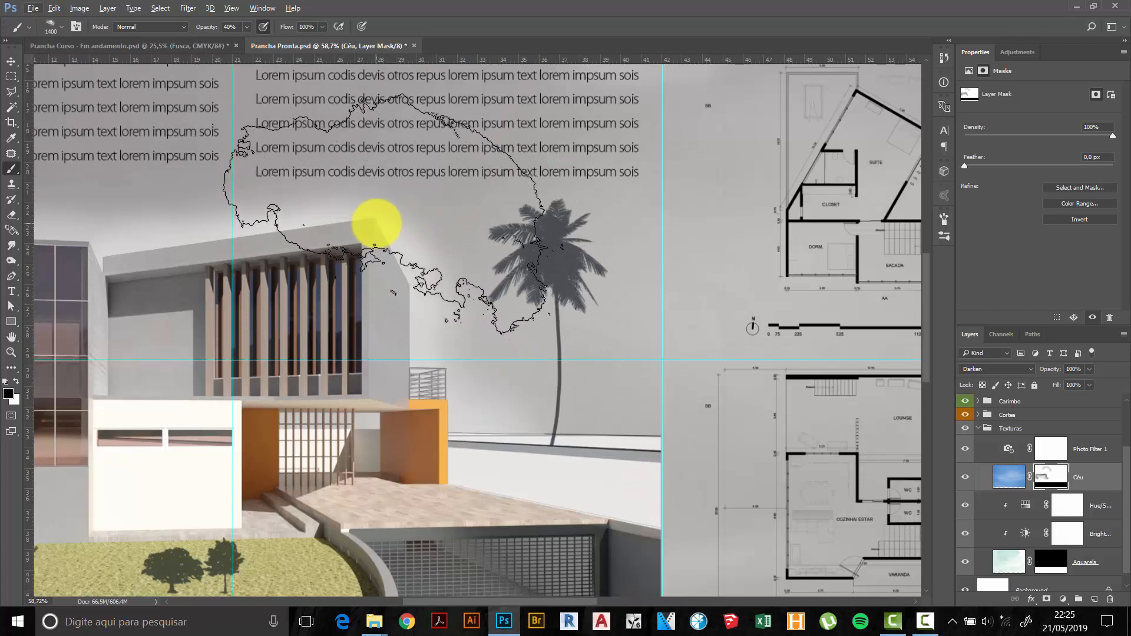
{"action": "left_click", "coordinate": [383, 221]}
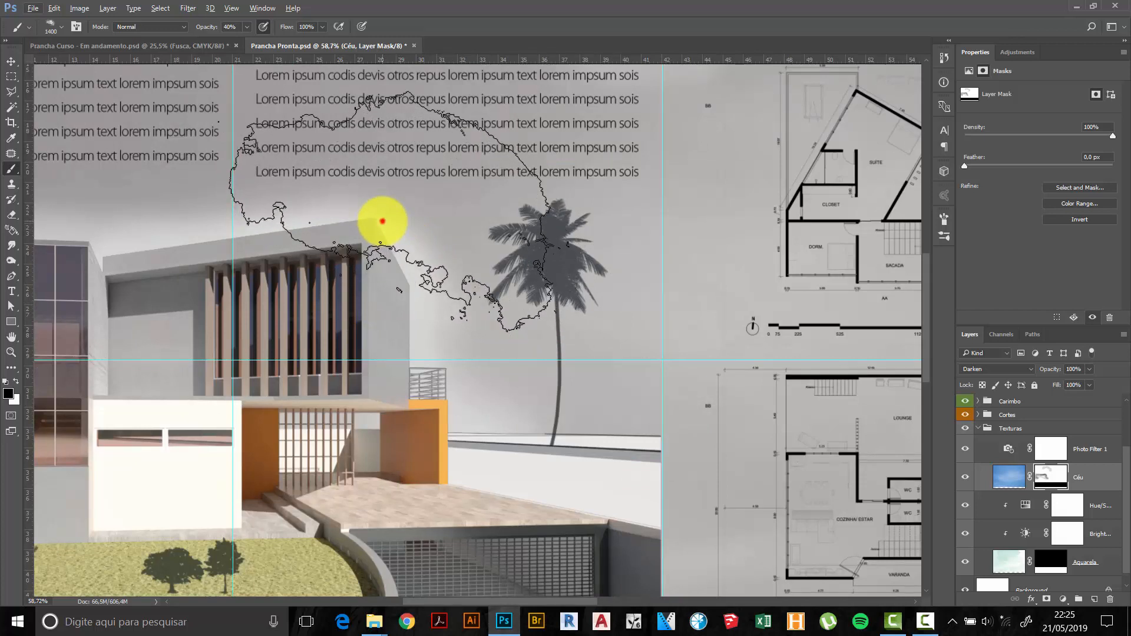
{"action": "left_click", "coordinate": [383, 221]}
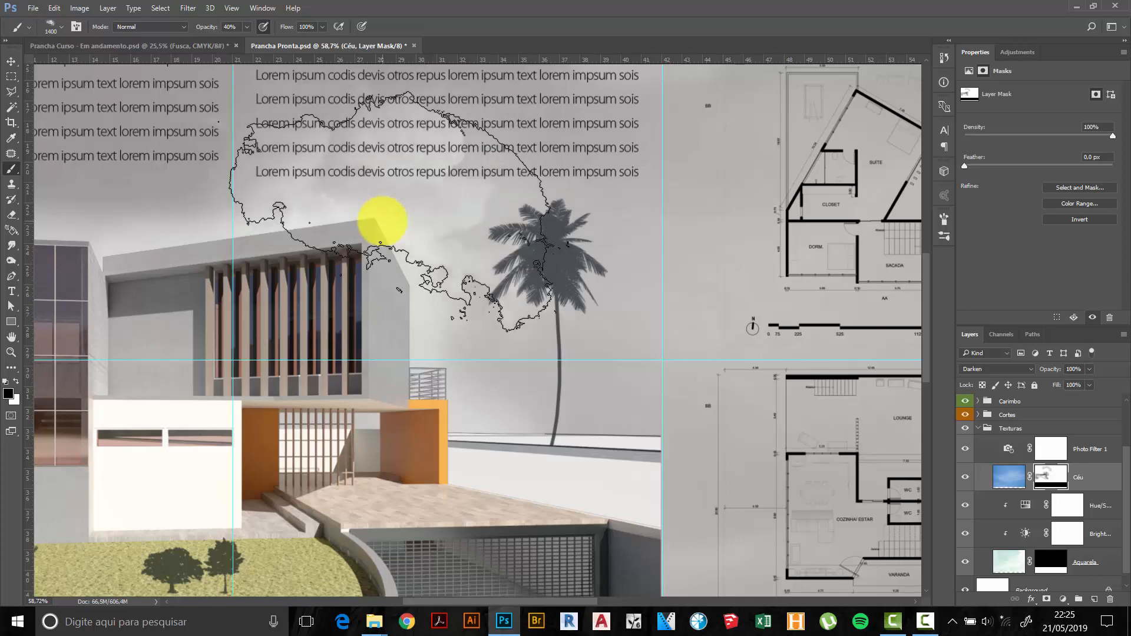
{"action": "key", "text": "ctrl+0"}
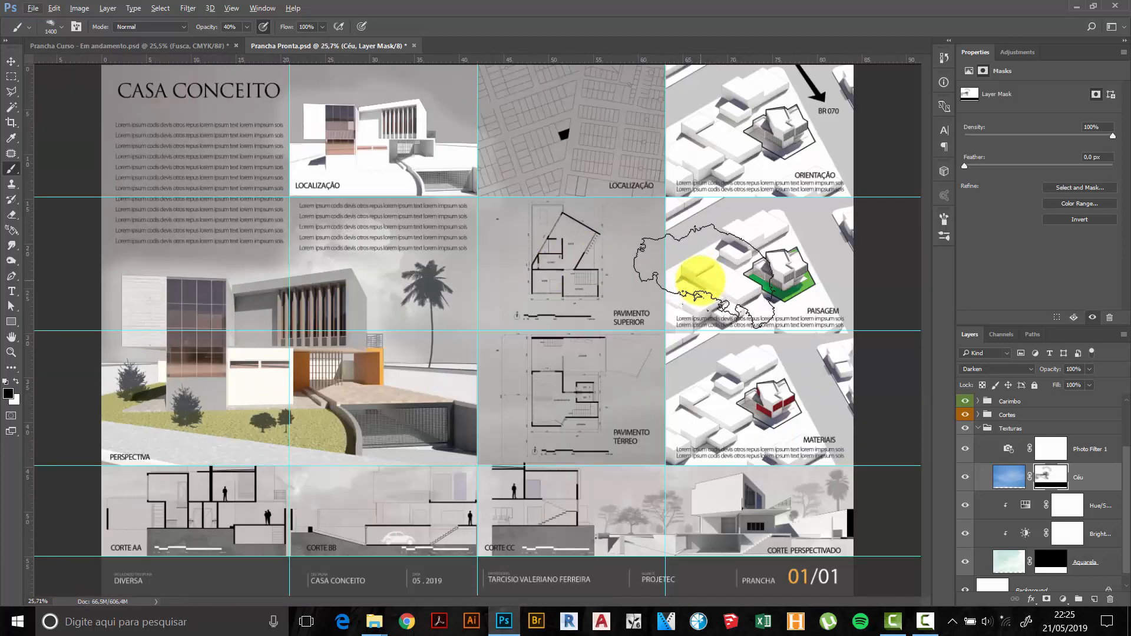
Select the 854 px cloud brush from the brush presets for the sky above the perspective house's glazed volume.
{"action": "scroll", "coordinate": [144, 313], "scroll_direction": "up", "scroll_amount": 1}
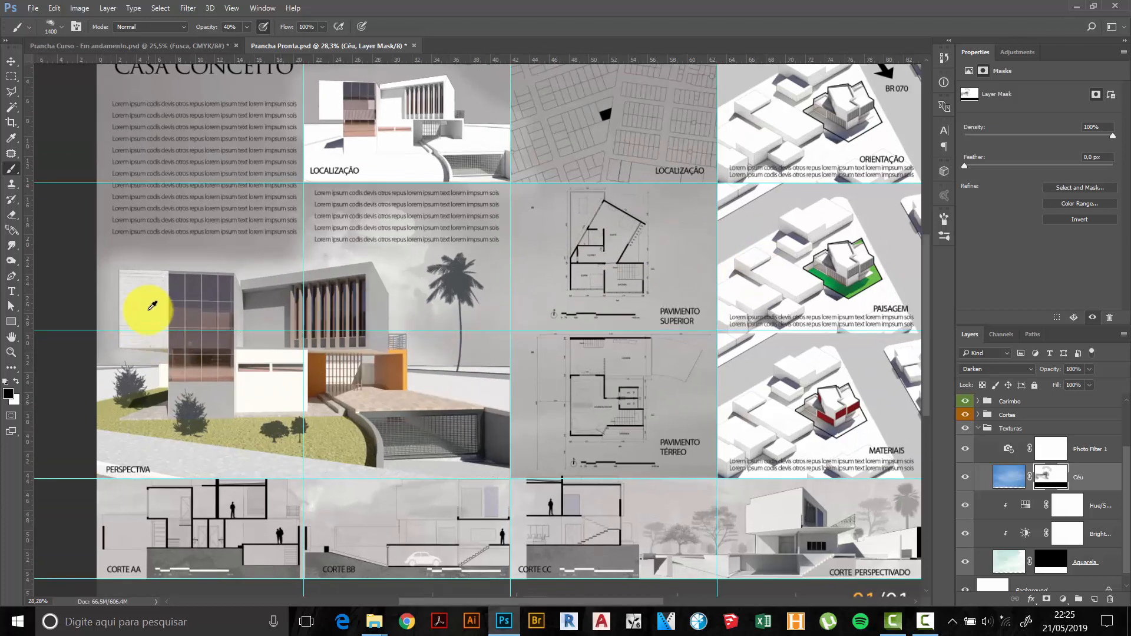
{"action": "scroll", "coordinate": [165, 283], "scroll_direction": "up", "scroll_amount": 2}
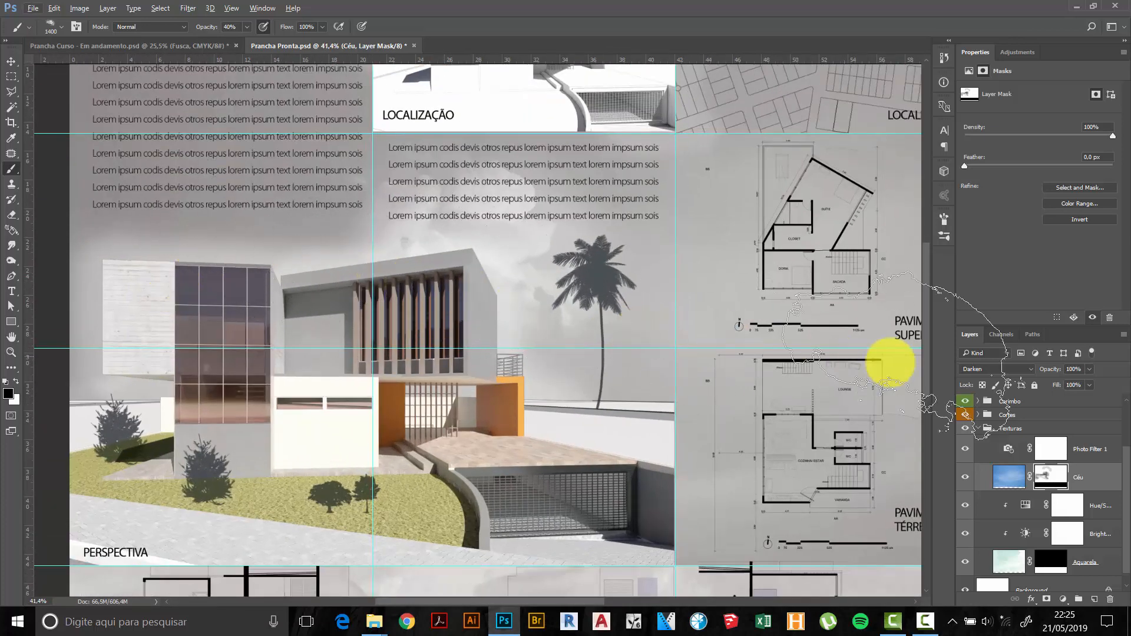
{"action": "left_click", "coordinate": [942, 235]}
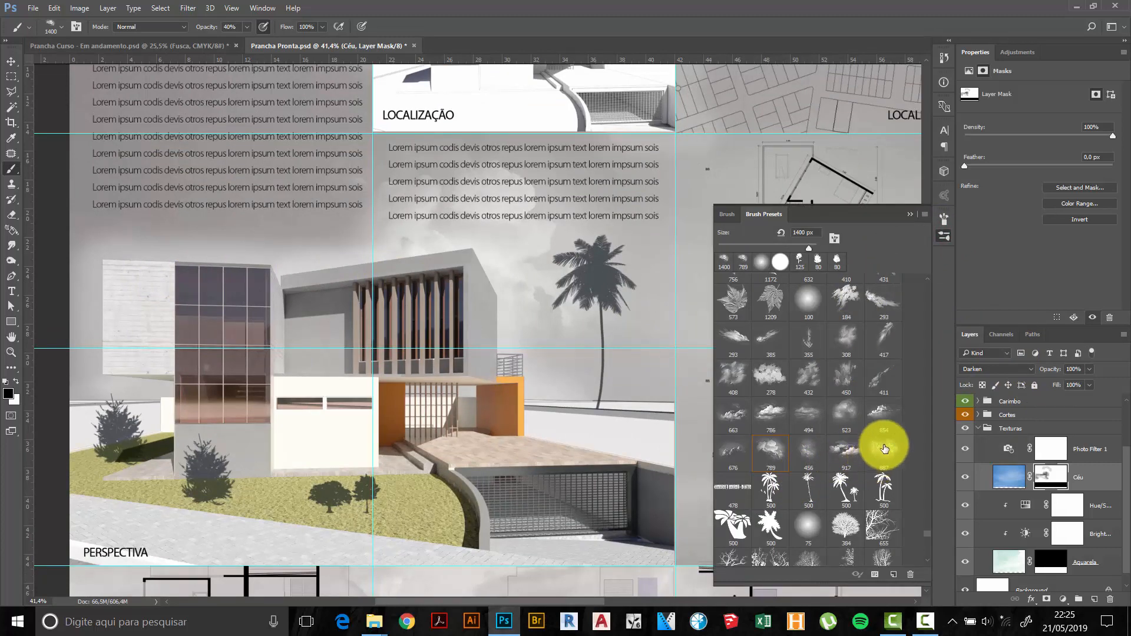
{"action": "left_click", "coordinate": [884, 414]}
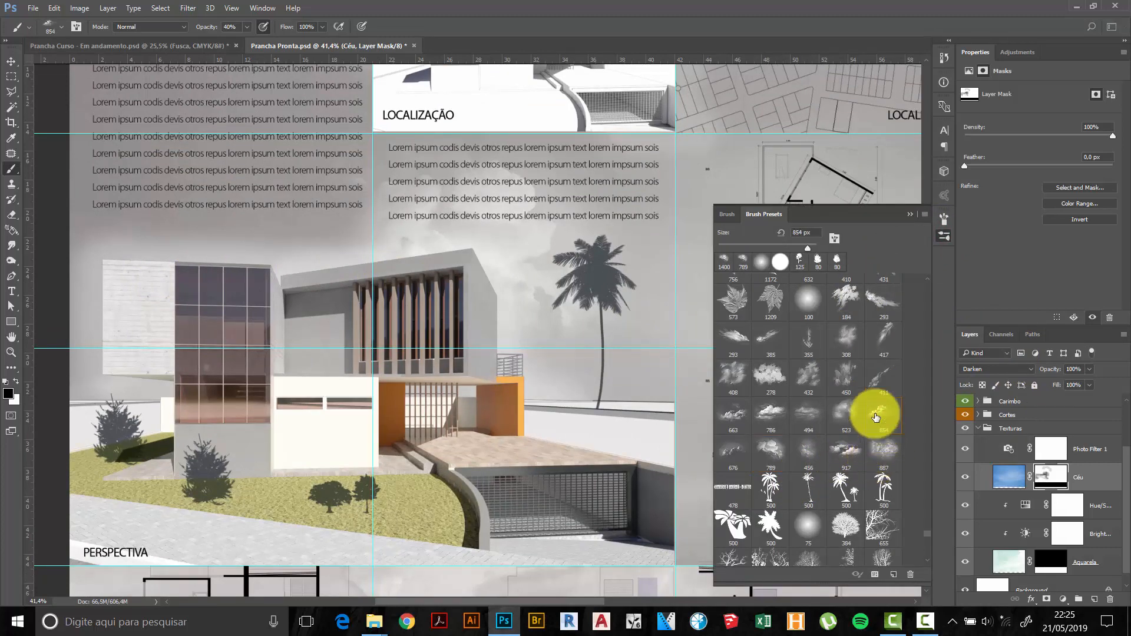
{"action": "left_click", "coordinate": [911, 214]}
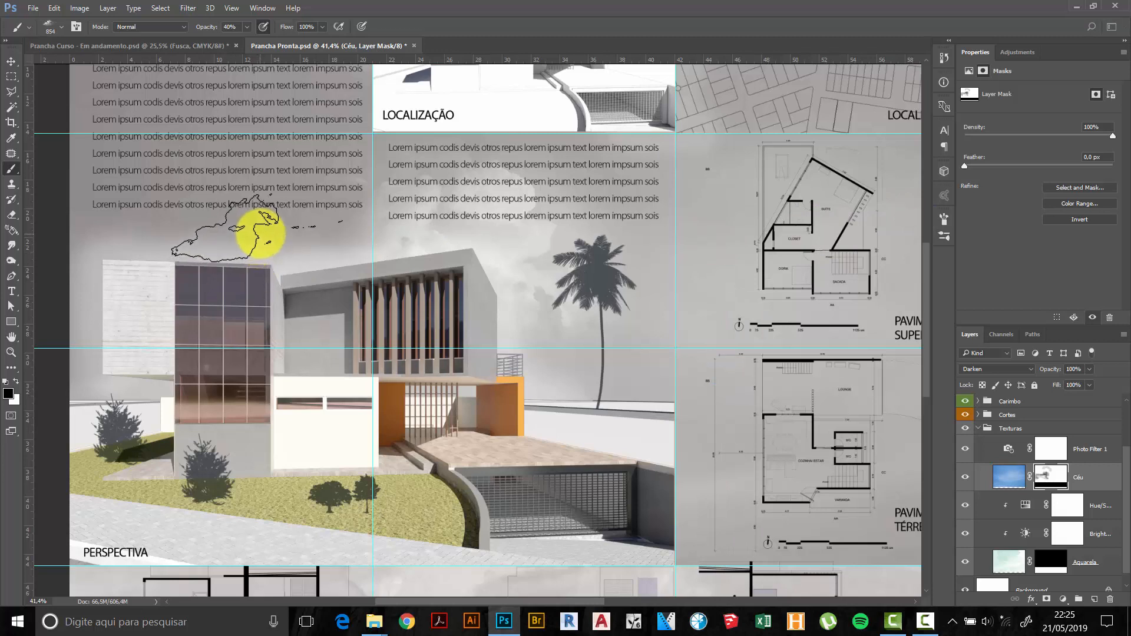
Enlarge the cloud brush to 1100 px and stamp clouds on the Céu mask above the glazed volume of the perspective house.
{"action": "key", "text": "bracketright"}
{"action": "key", "text": "bracketright"}
{"action": "key", "text": "bracketright"}
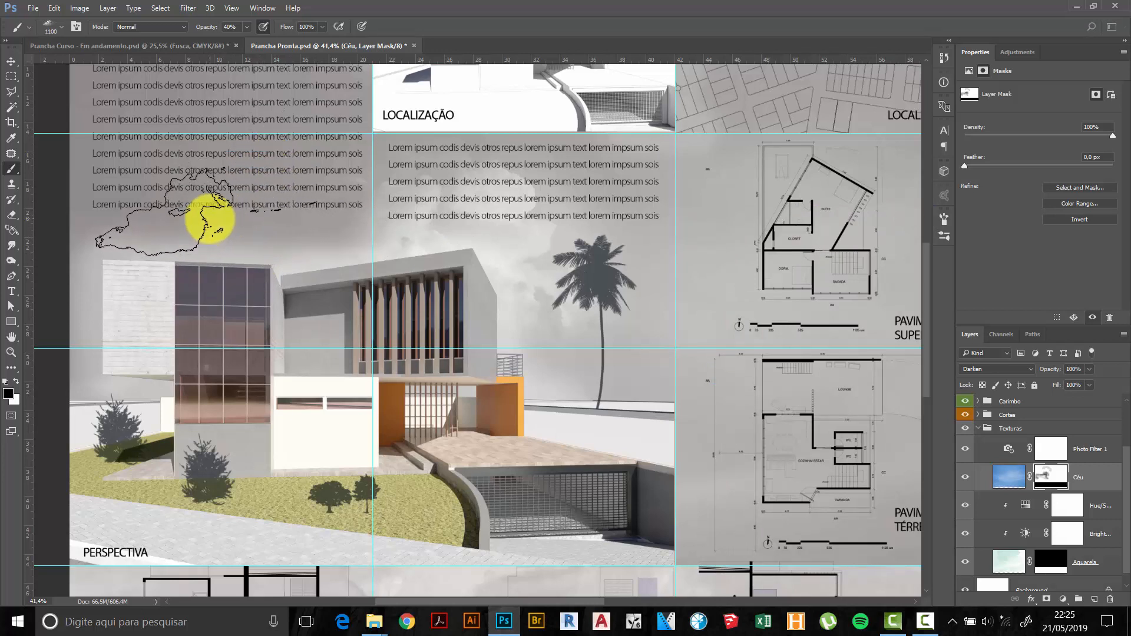
{"action": "left_click", "coordinate": [209, 218]}
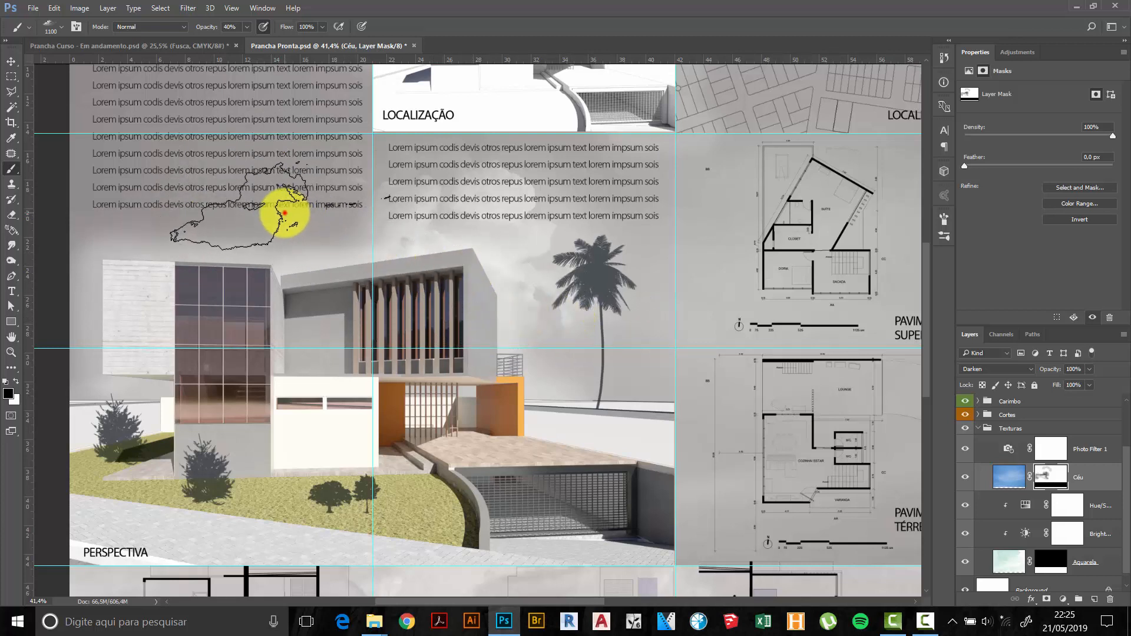
{"action": "left_click", "coordinate": [285, 215]}
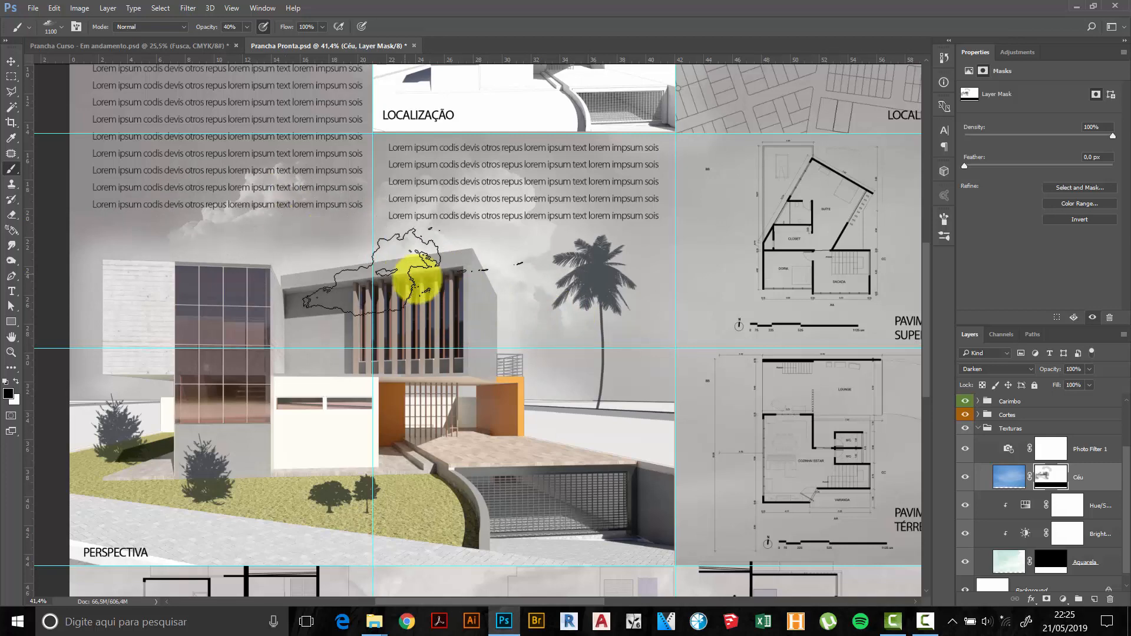
Check the clouds across the whole board, activate the Move tool and deselect the Céu layer.
{"action": "scroll", "coordinate": [413, 273], "scroll_direction": "down", "scroll_amount": 5}
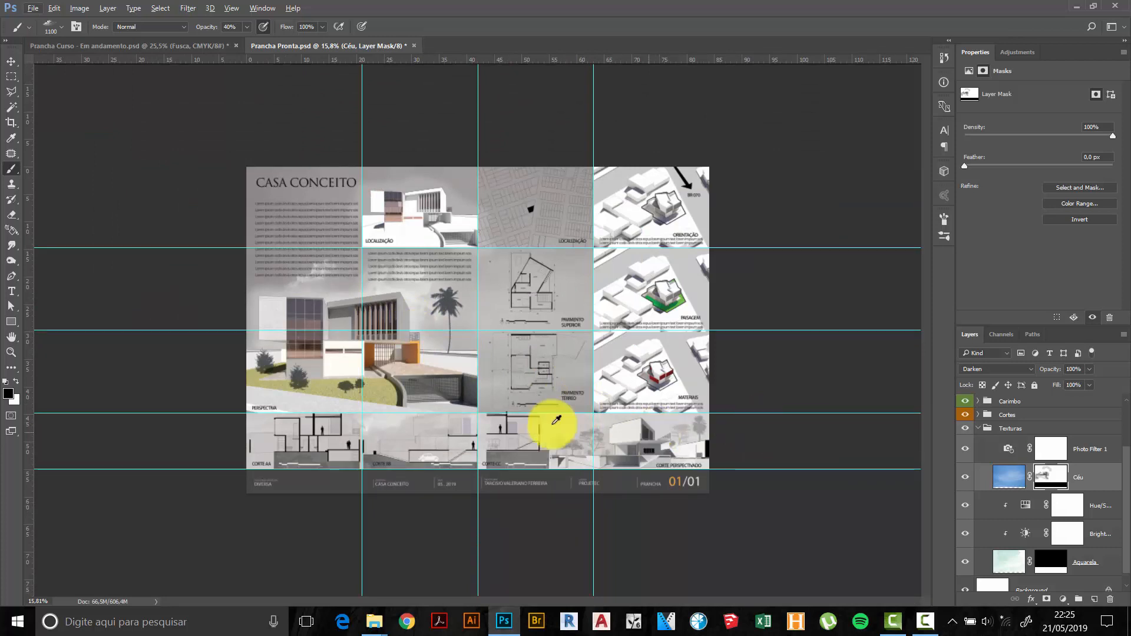
{"action": "scroll", "coordinate": [551, 430], "scroll_direction": "up", "scroll_amount": 3}
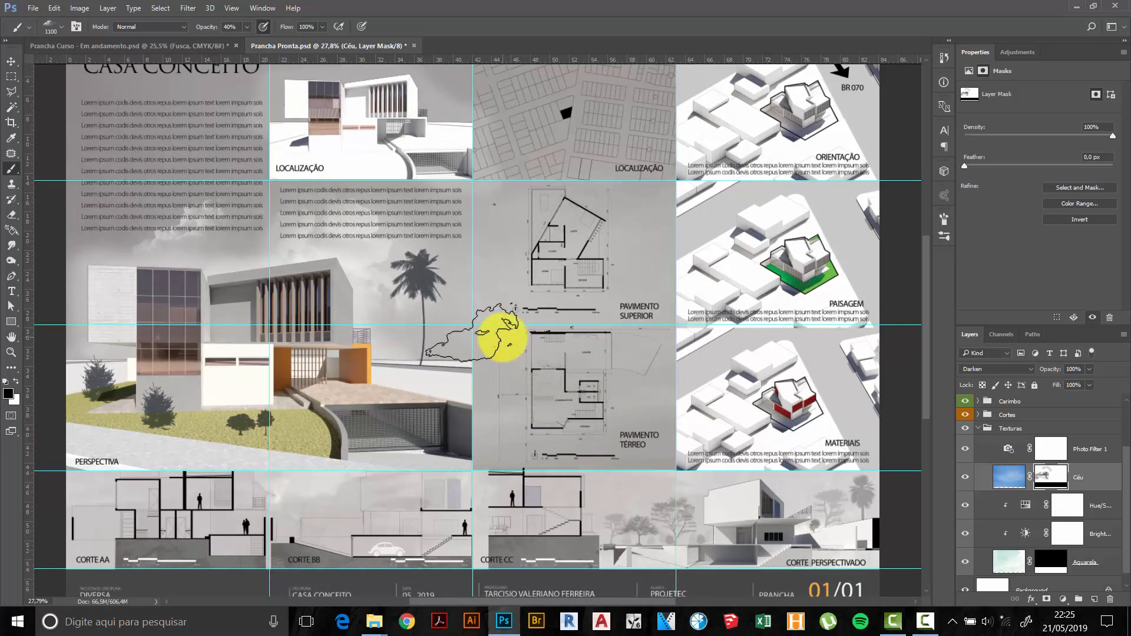
{"action": "scroll", "coordinate": [518, 285], "scroll_direction": "down", "scroll_amount": 1}
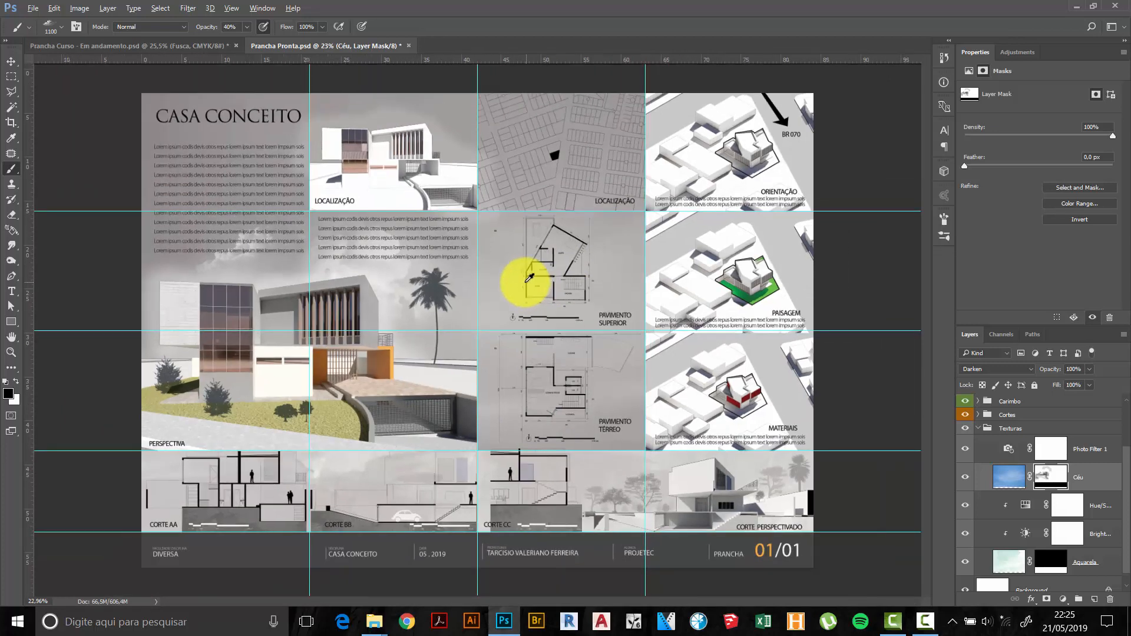
{"action": "scroll", "coordinate": [473, 287], "scroll_direction": "down", "scroll_amount": 1}
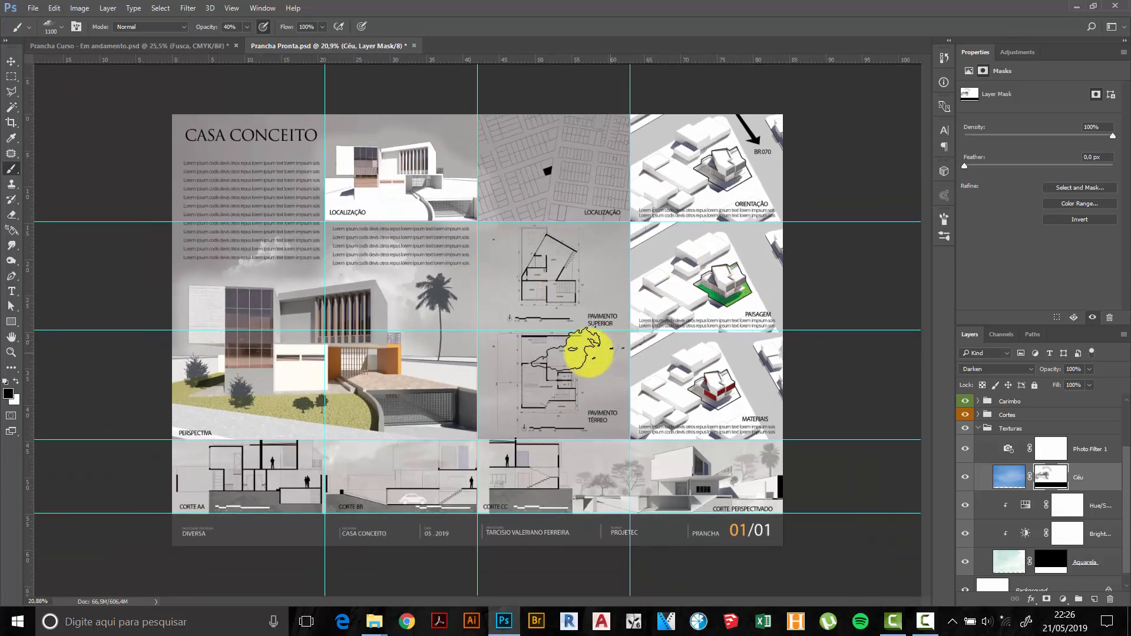
{"action": "key", "text": "v"}
{"action": "left_click", "coordinate": [836, 297]}
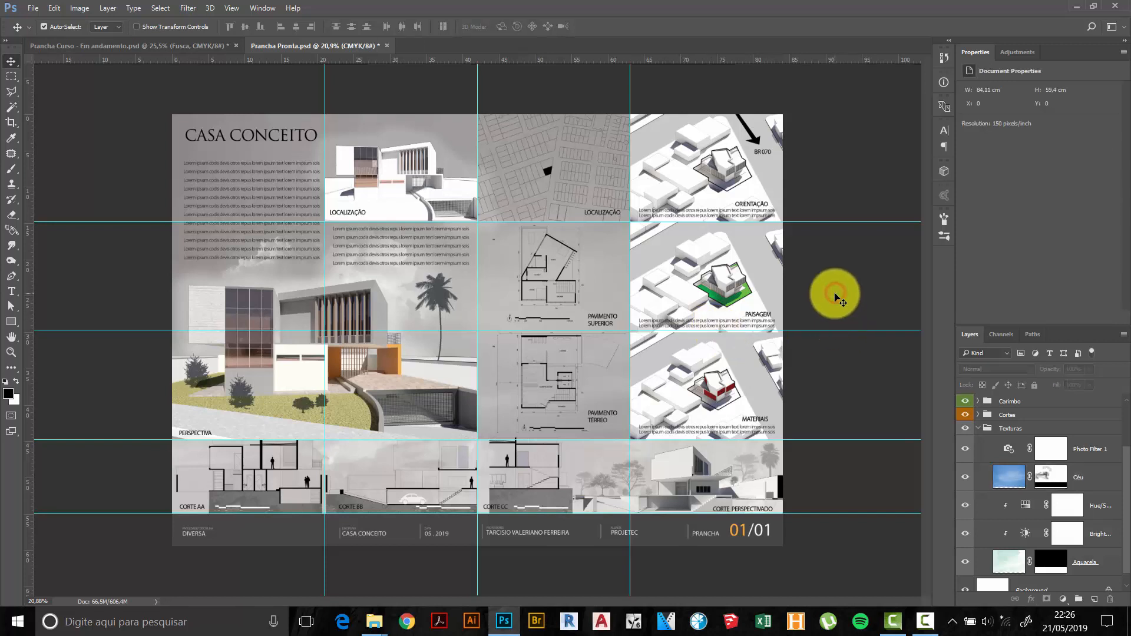